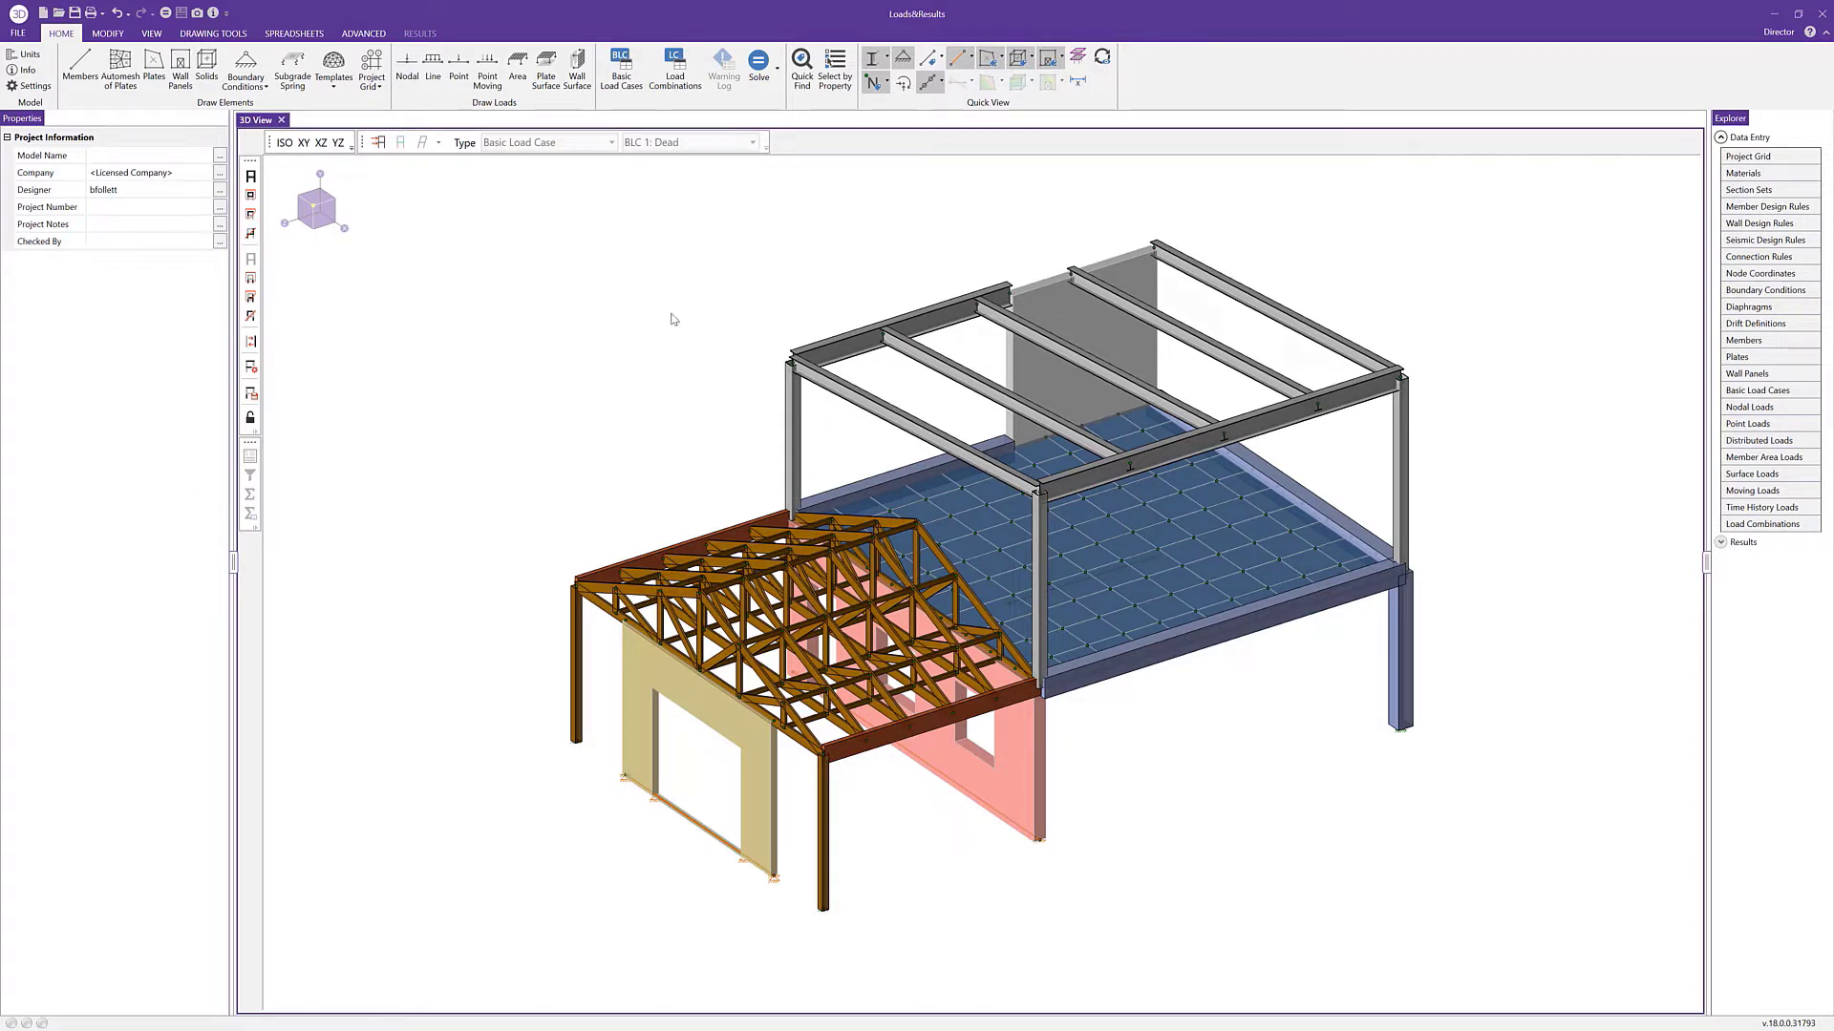
# Add a fifth basic load case named Wind Z with the category WL - Wind Load, and close the spreadsheet.
pyautogui.click(630, 93)
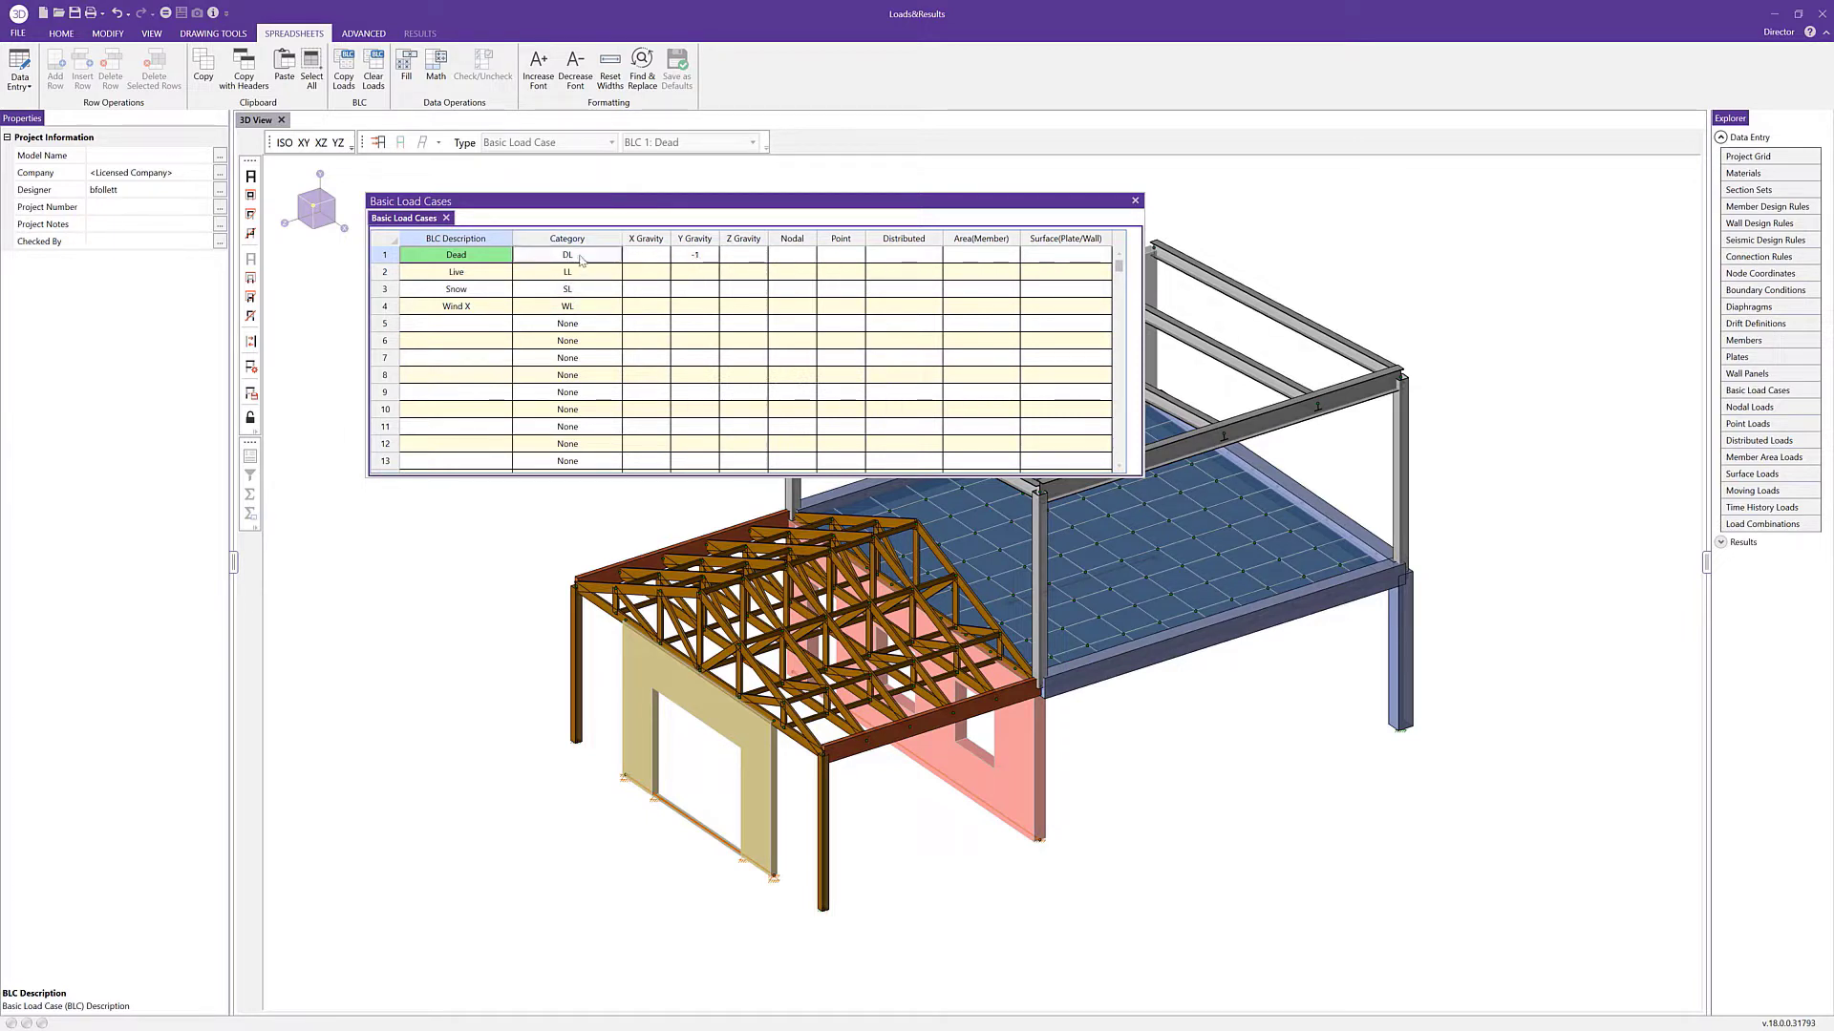
pyautogui.click(495, 324)
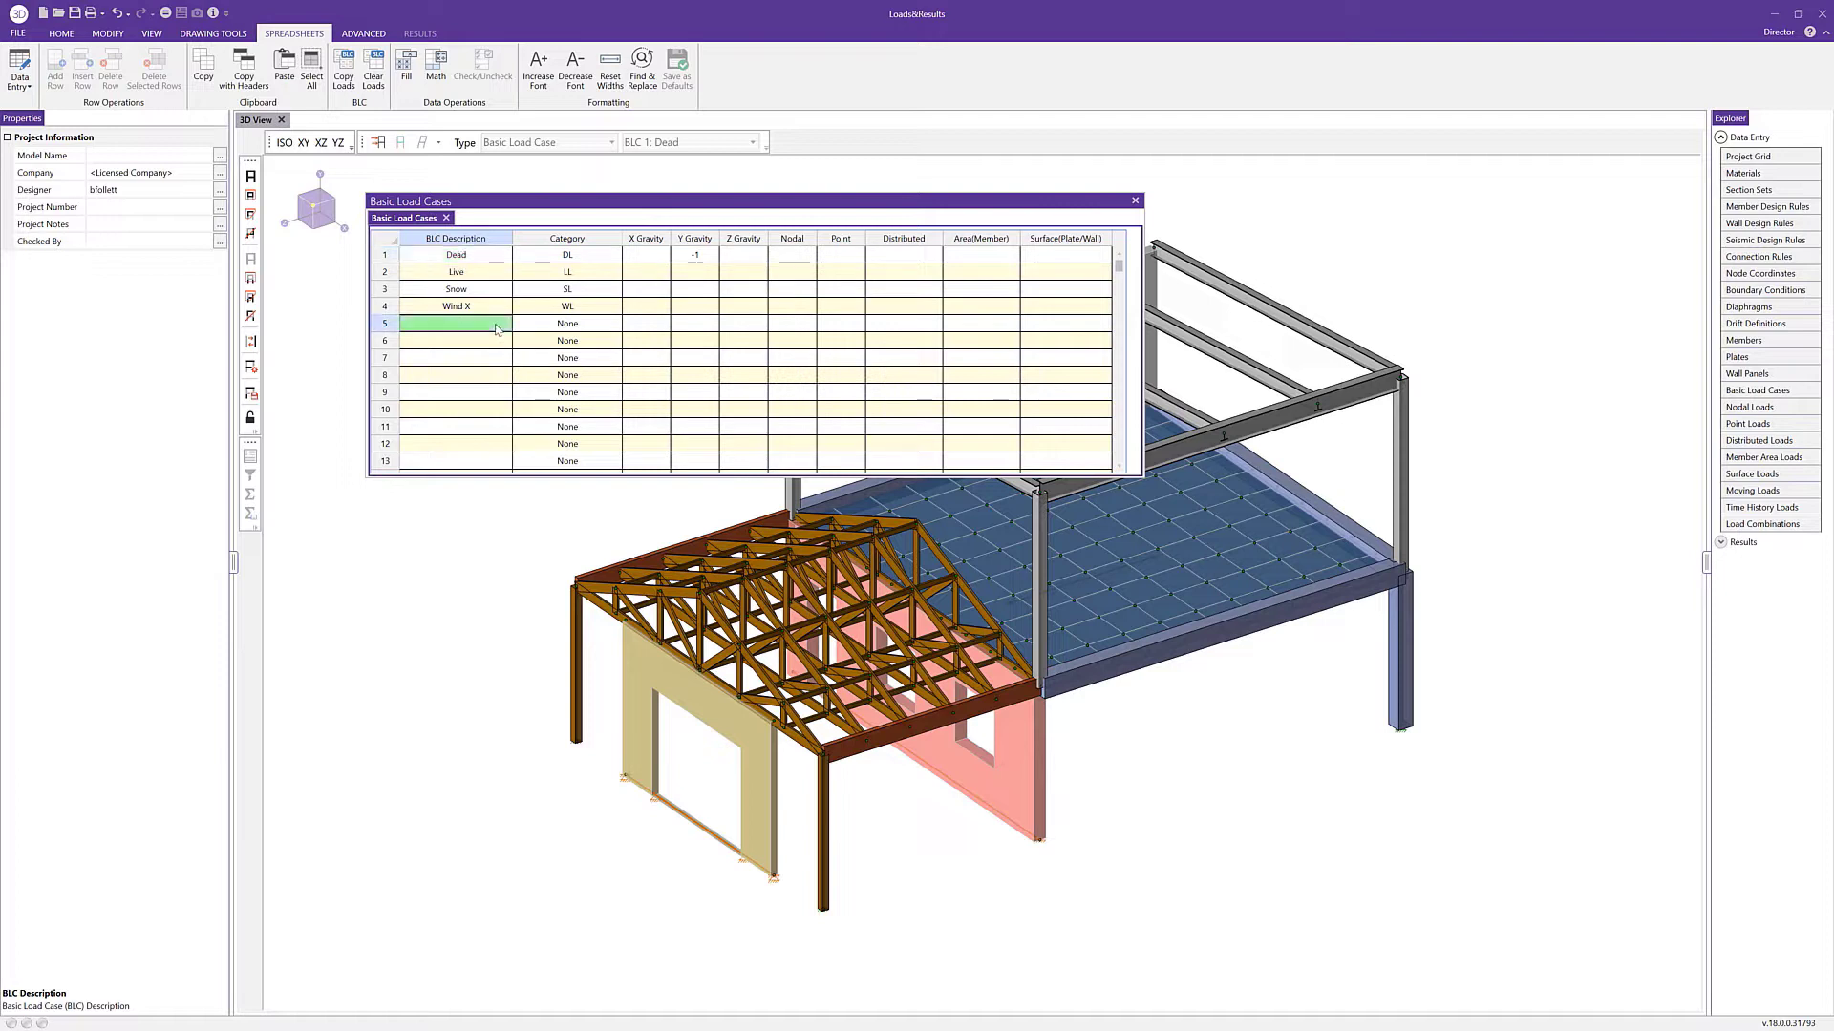
pyautogui.write('Wind Z')
pyautogui.press('Tab')
pyautogui.click(614, 324)
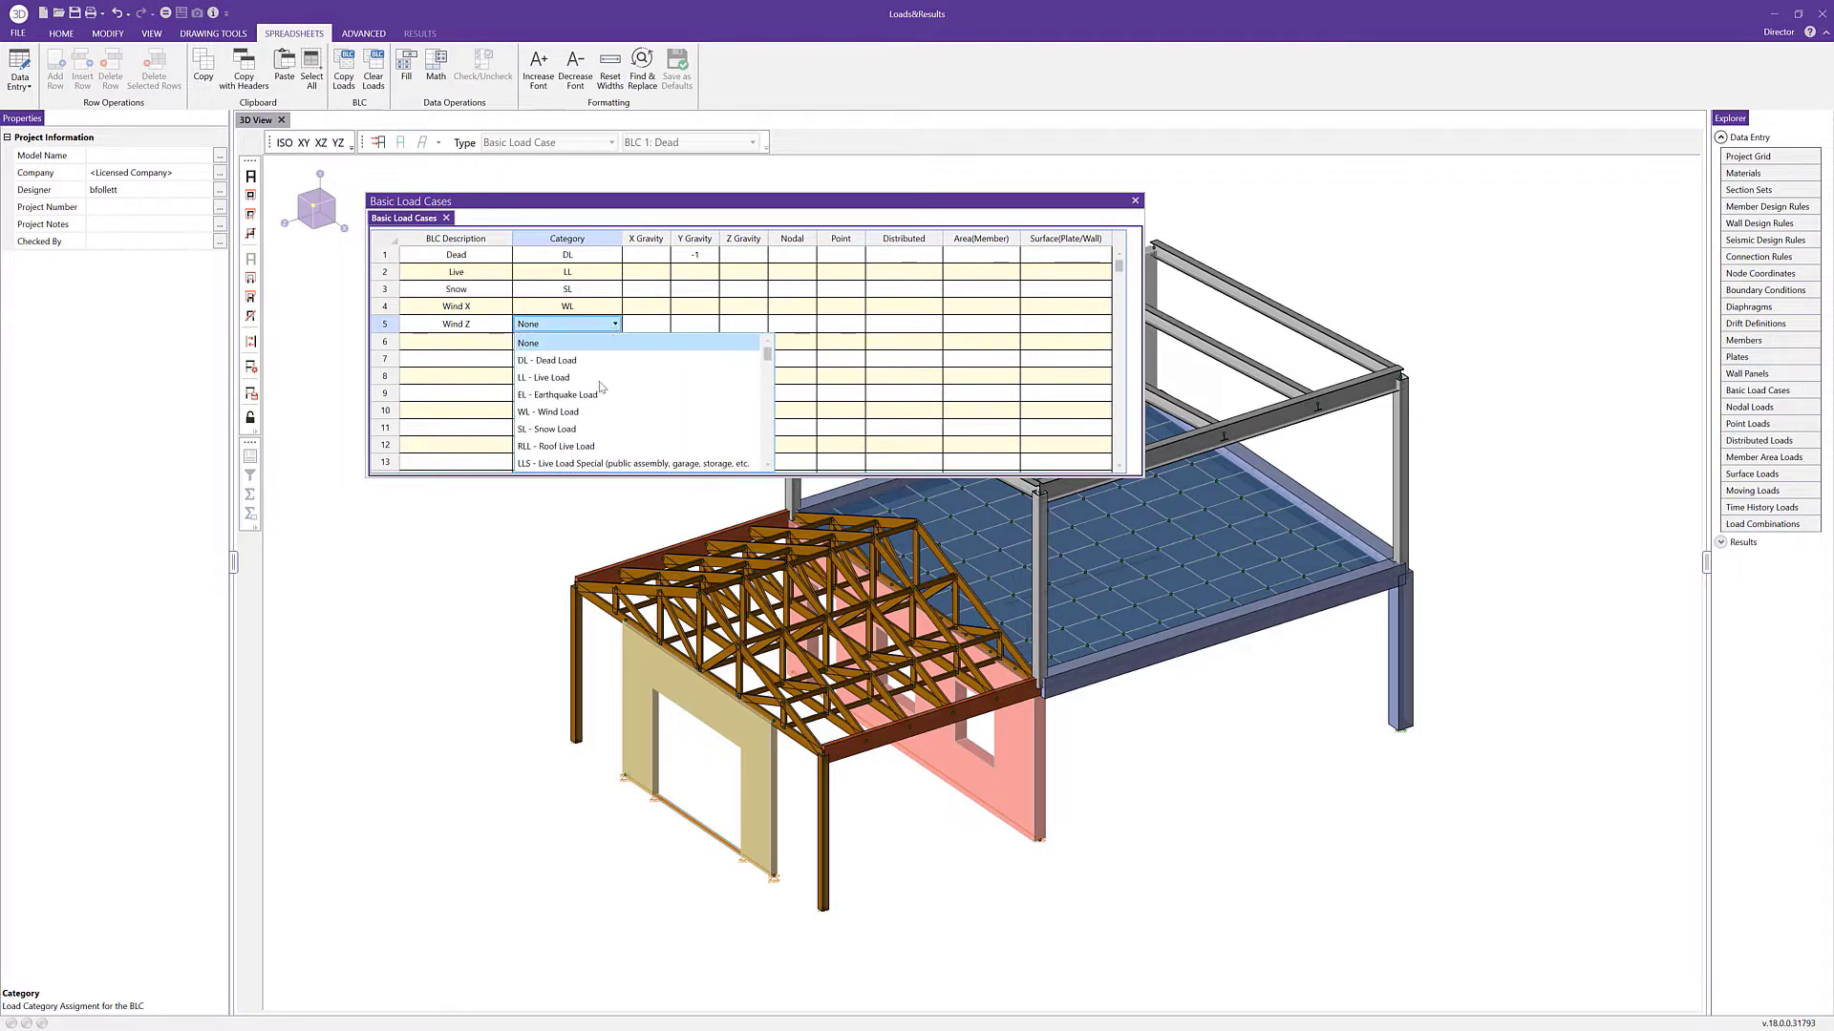
pyautogui.click(593, 413)
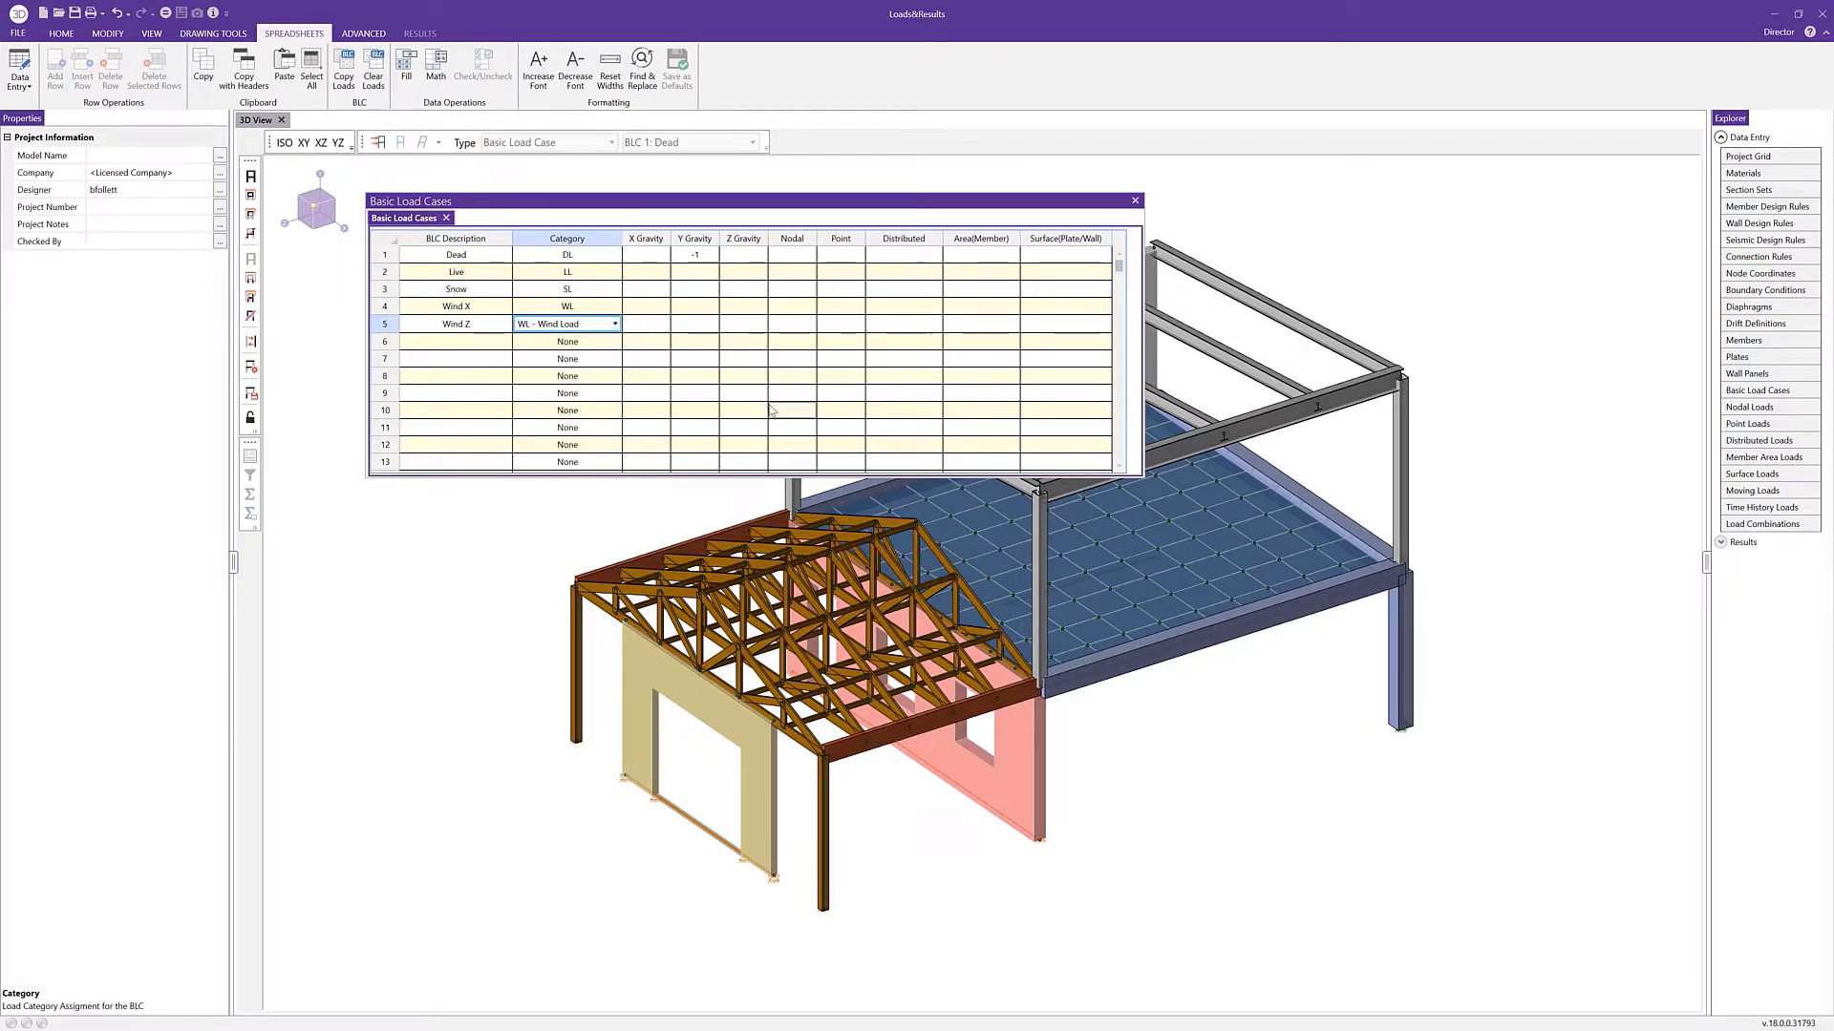
pyautogui.press('Tab')
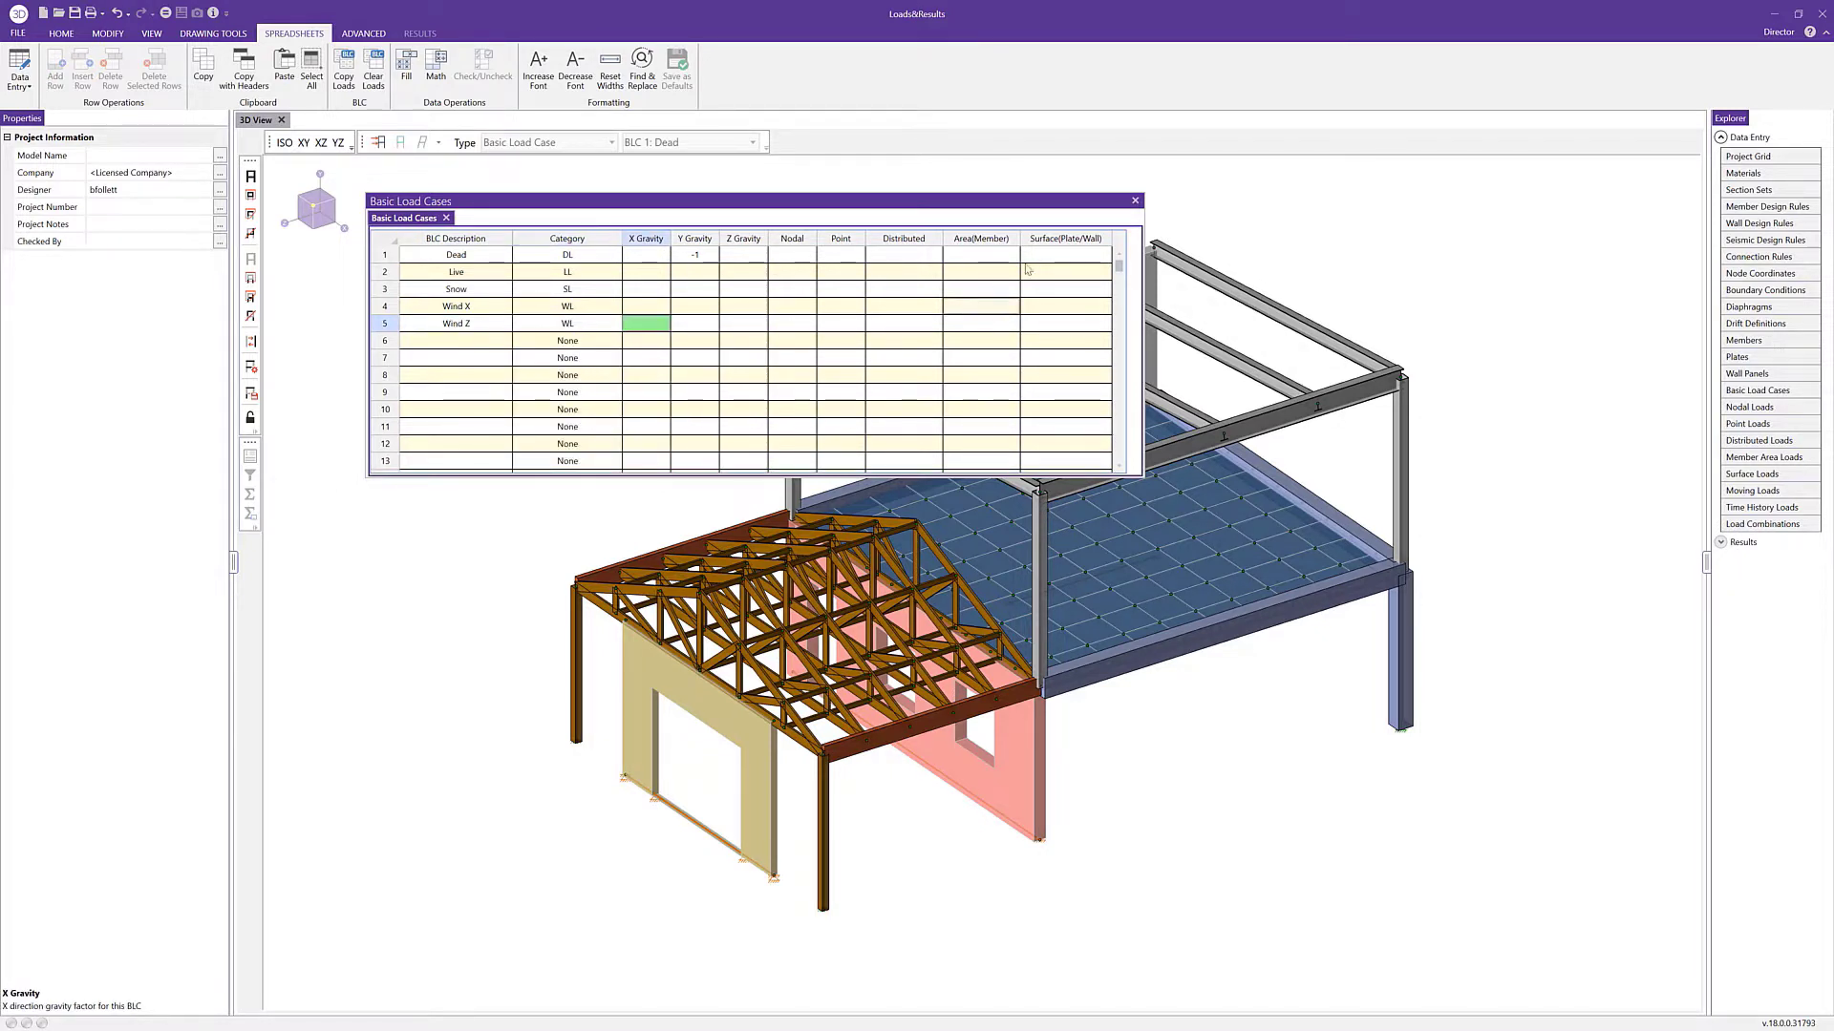
pyautogui.click(1134, 202)
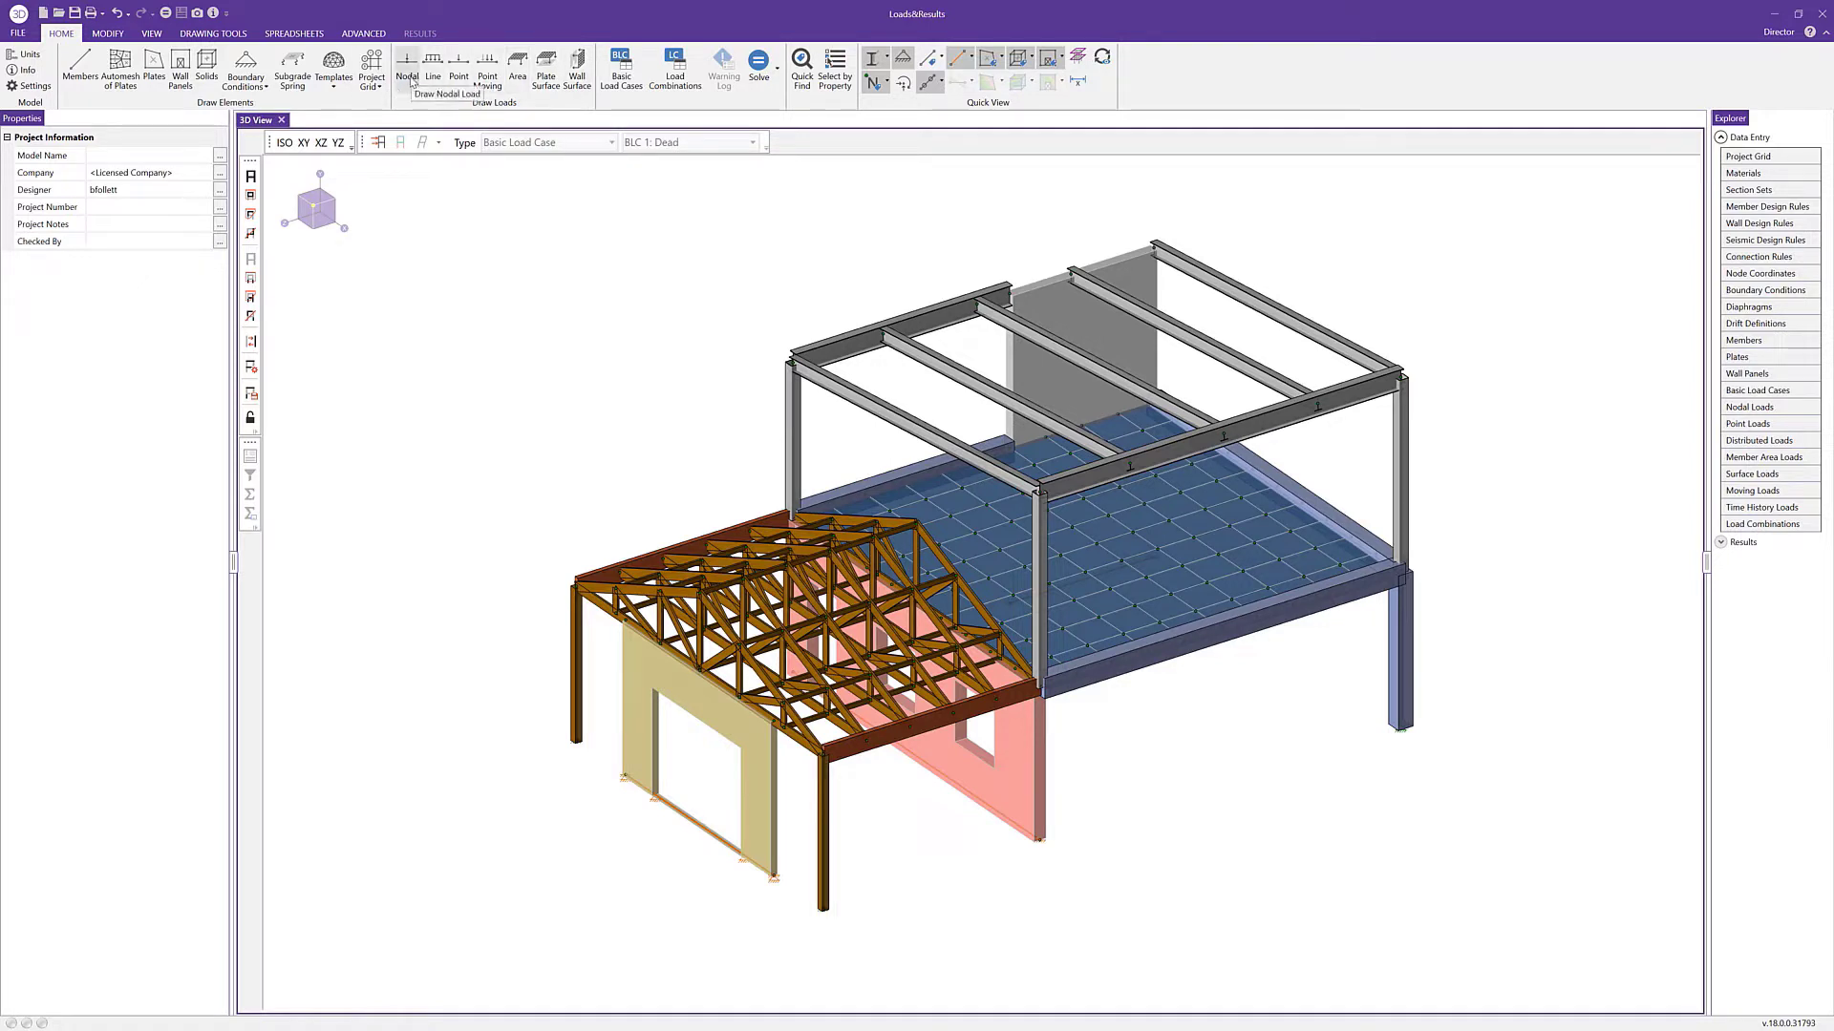
# Set up a nodal load of type L (Load) in direction X, load case 4: Wind X, with magnitude -2.5.
pyautogui.click(411, 82)
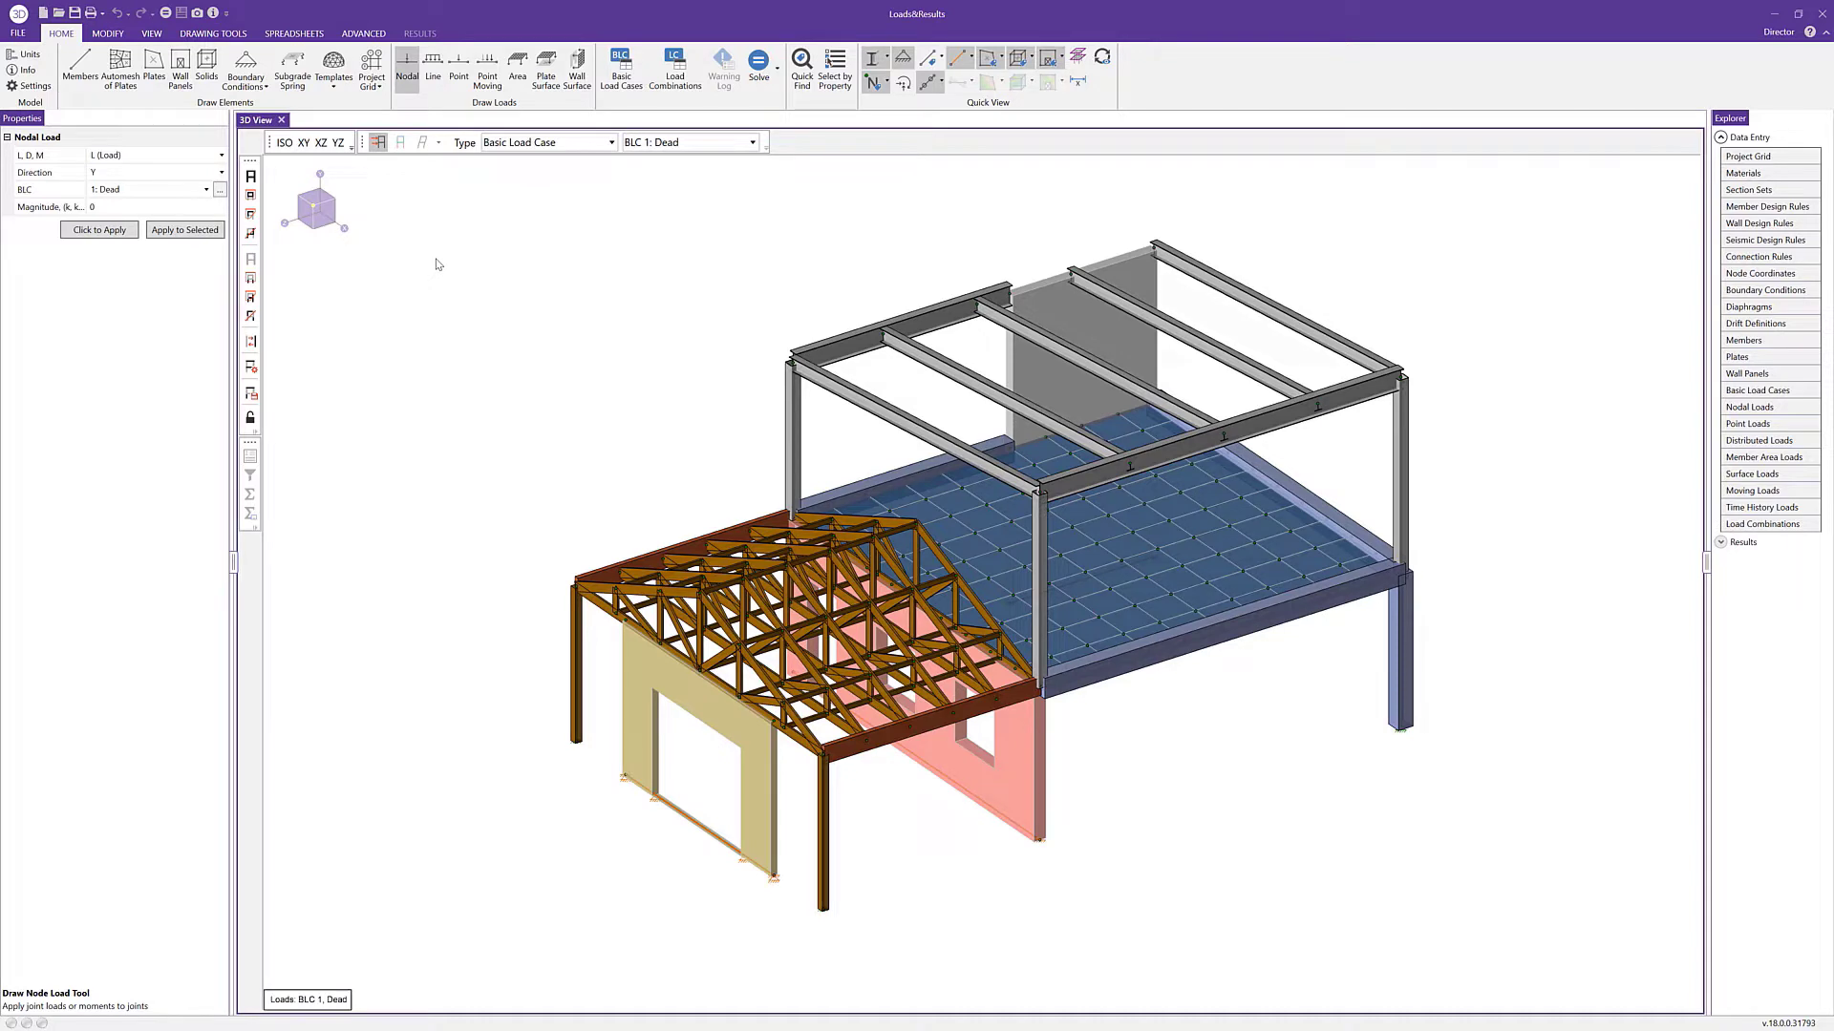
pyautogui.click(222, 156)
pyautogui.click(223, 155)
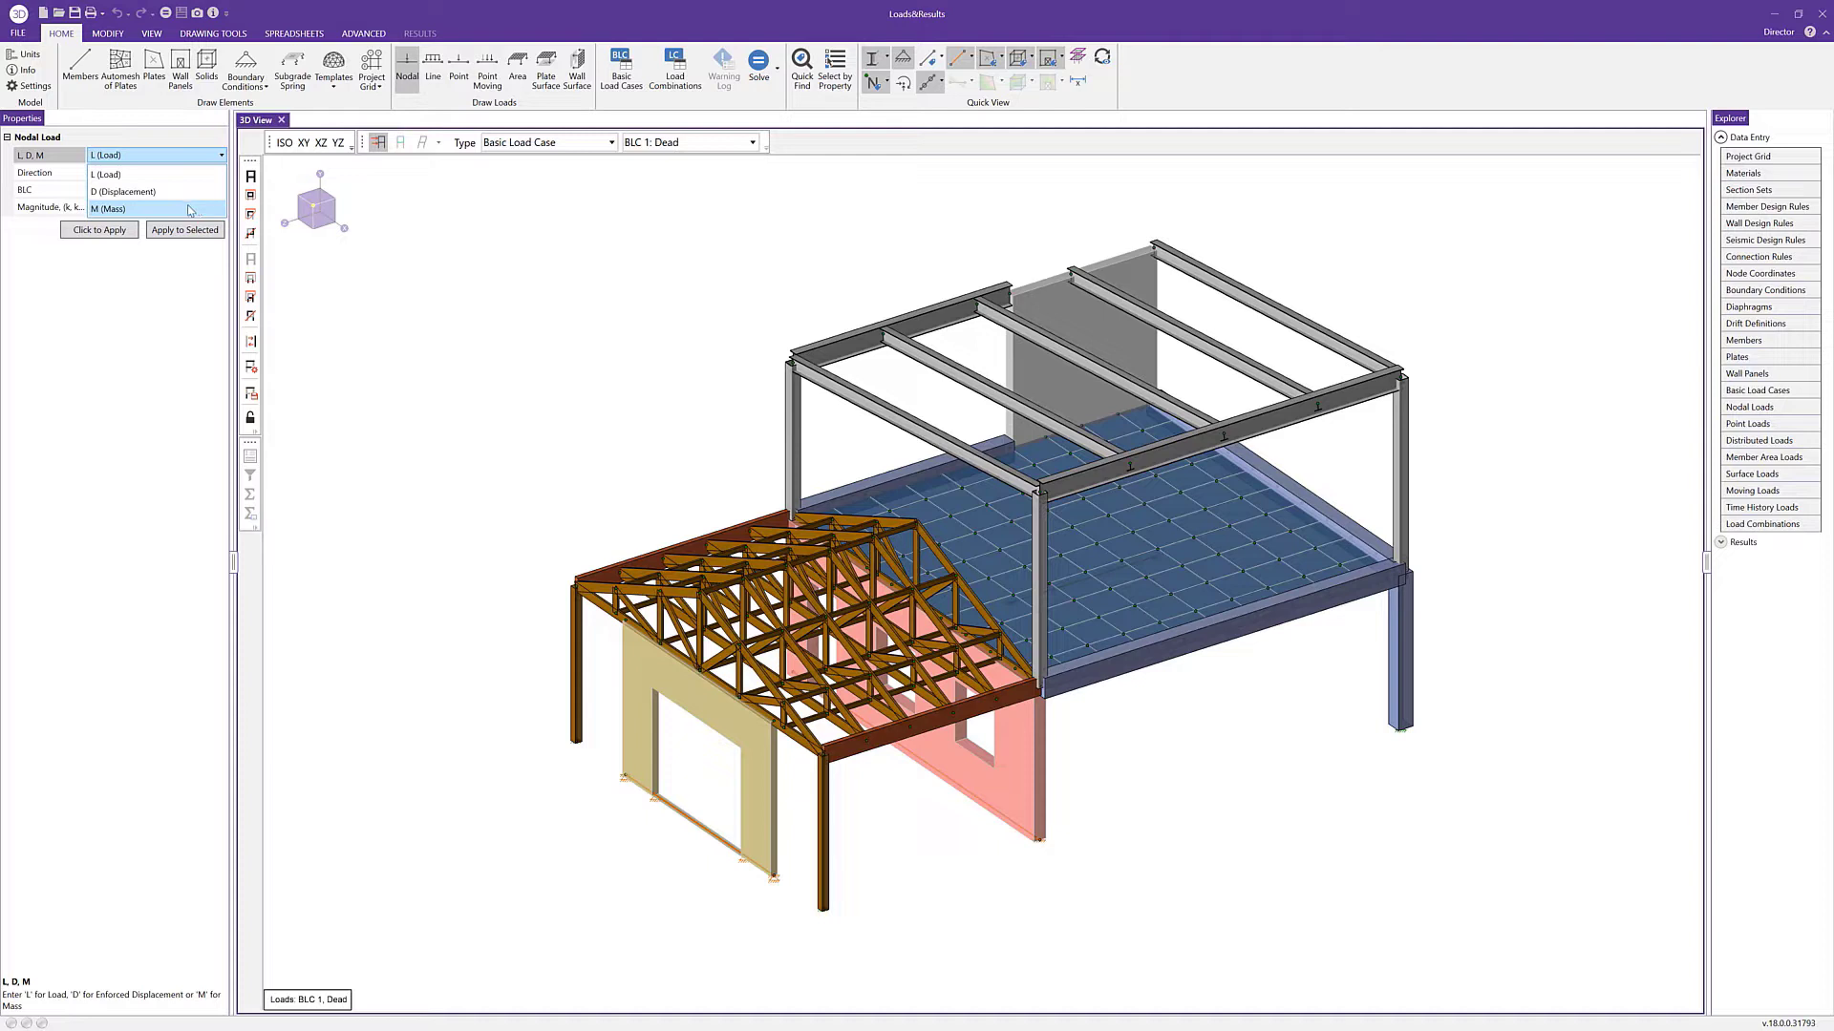
pyautogui.click(198, 190)
pyautogui.click(201, 174)
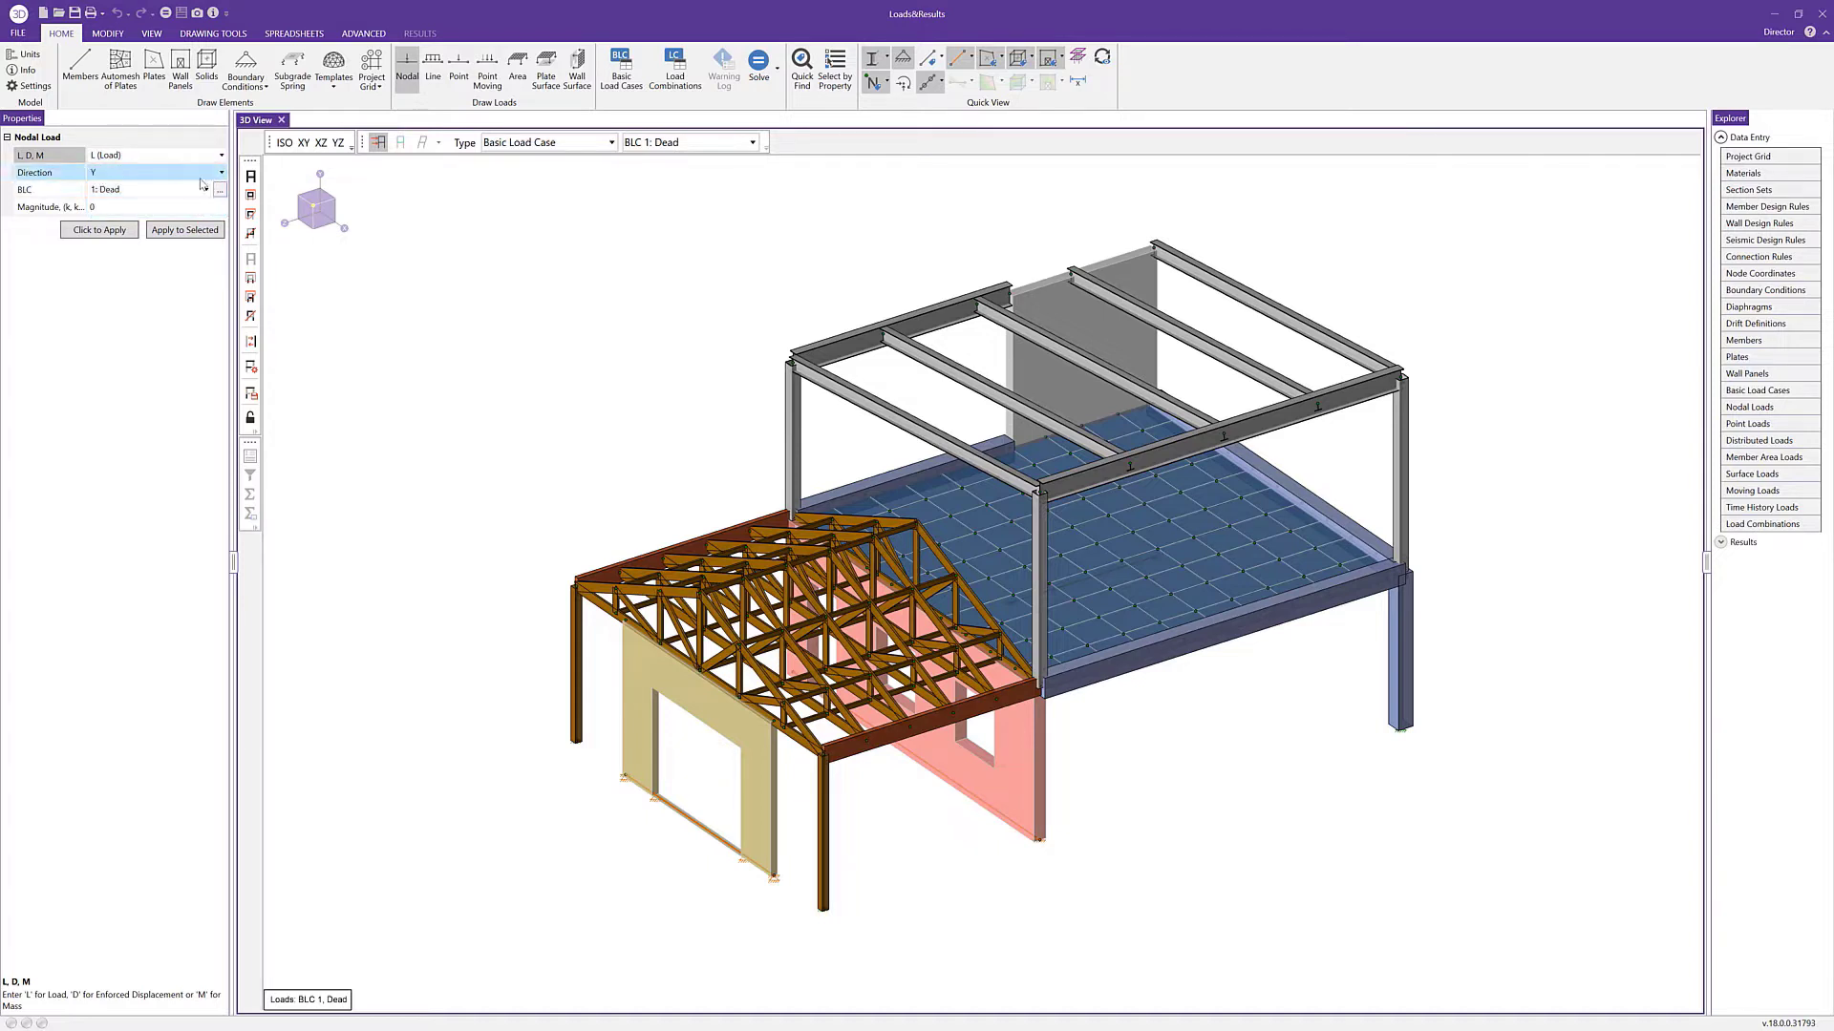
pyautogui.click(200, 176)
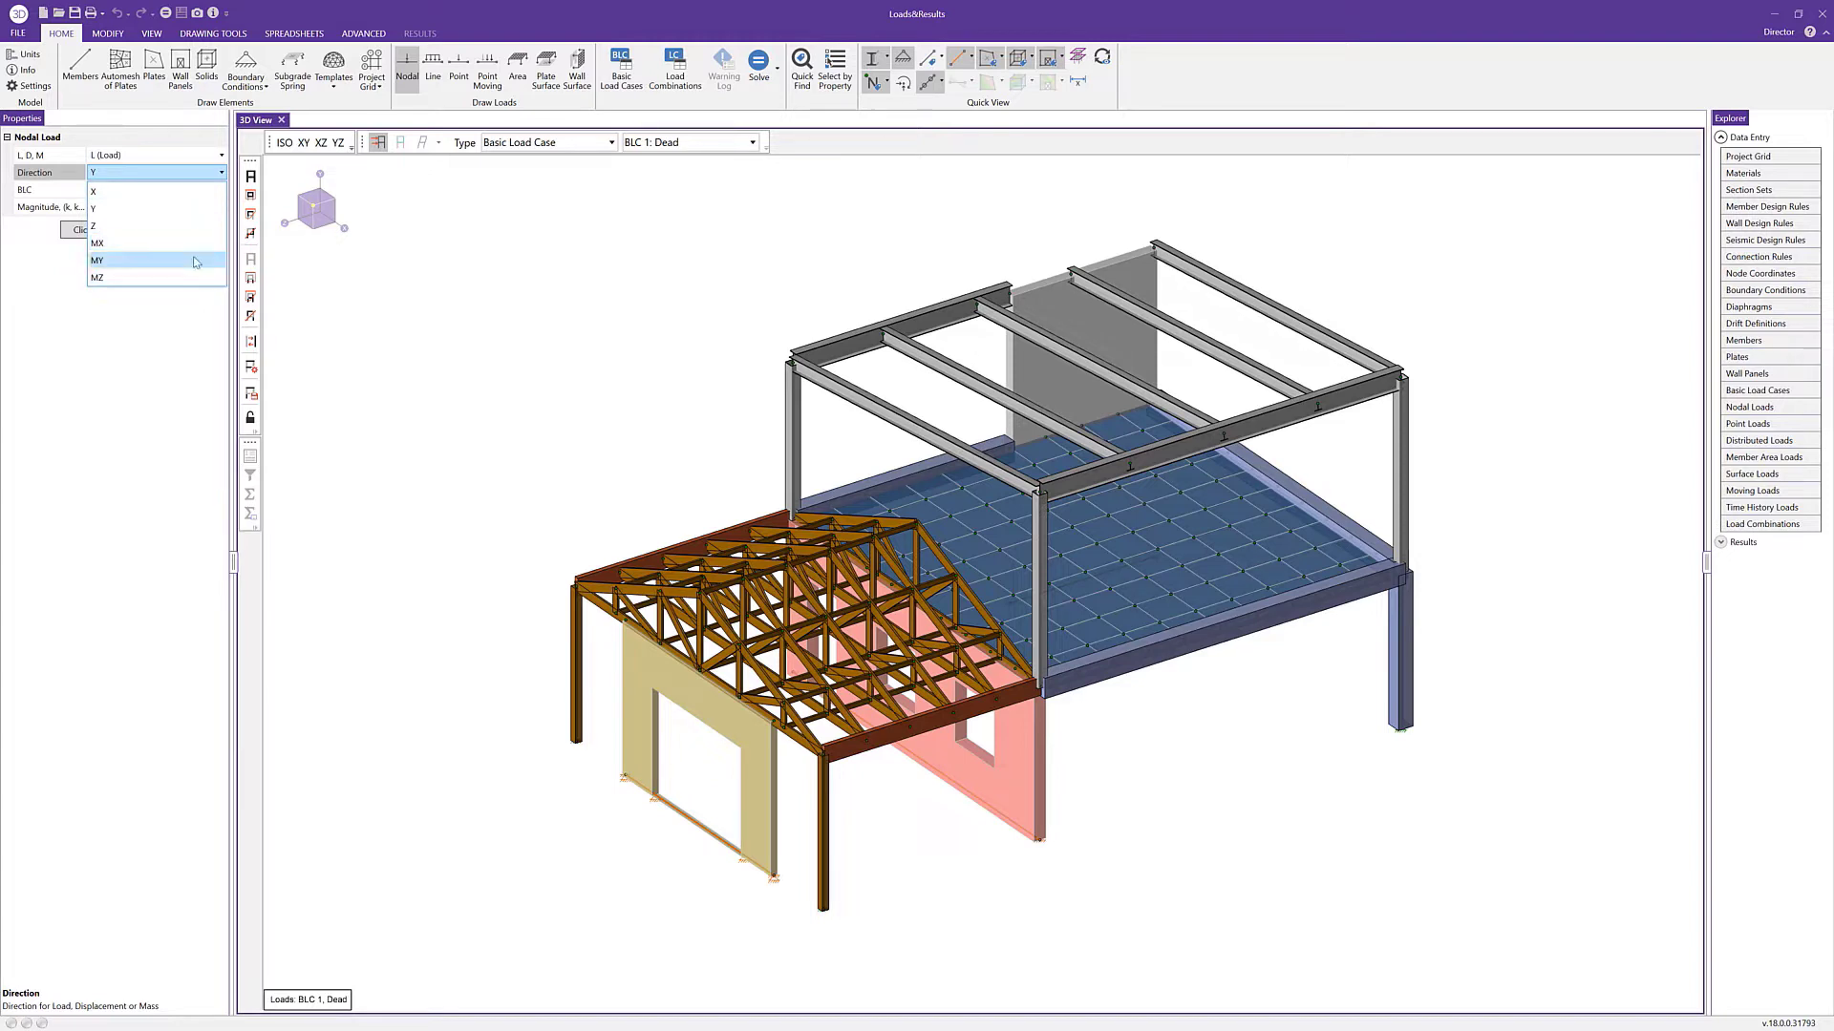
pyautogui.click(190, 191)
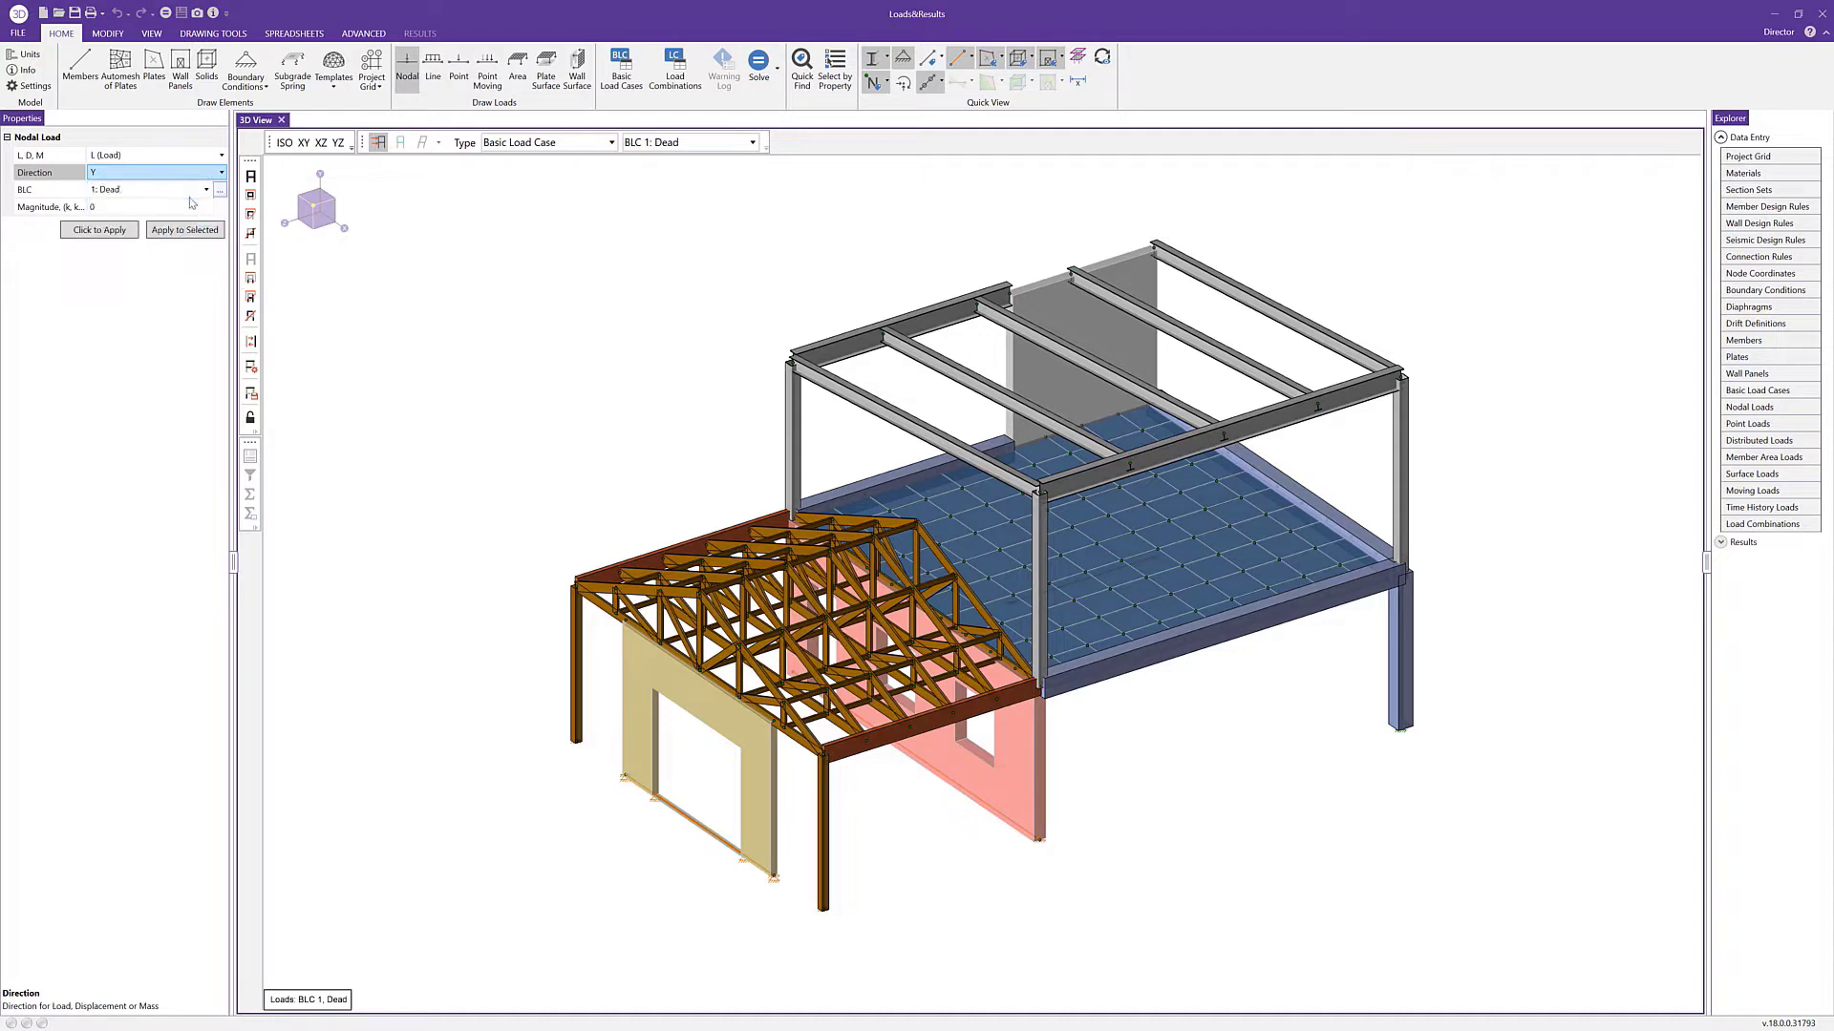
pyautogui.click(197, 190)
pyautogui.click(198, 191)
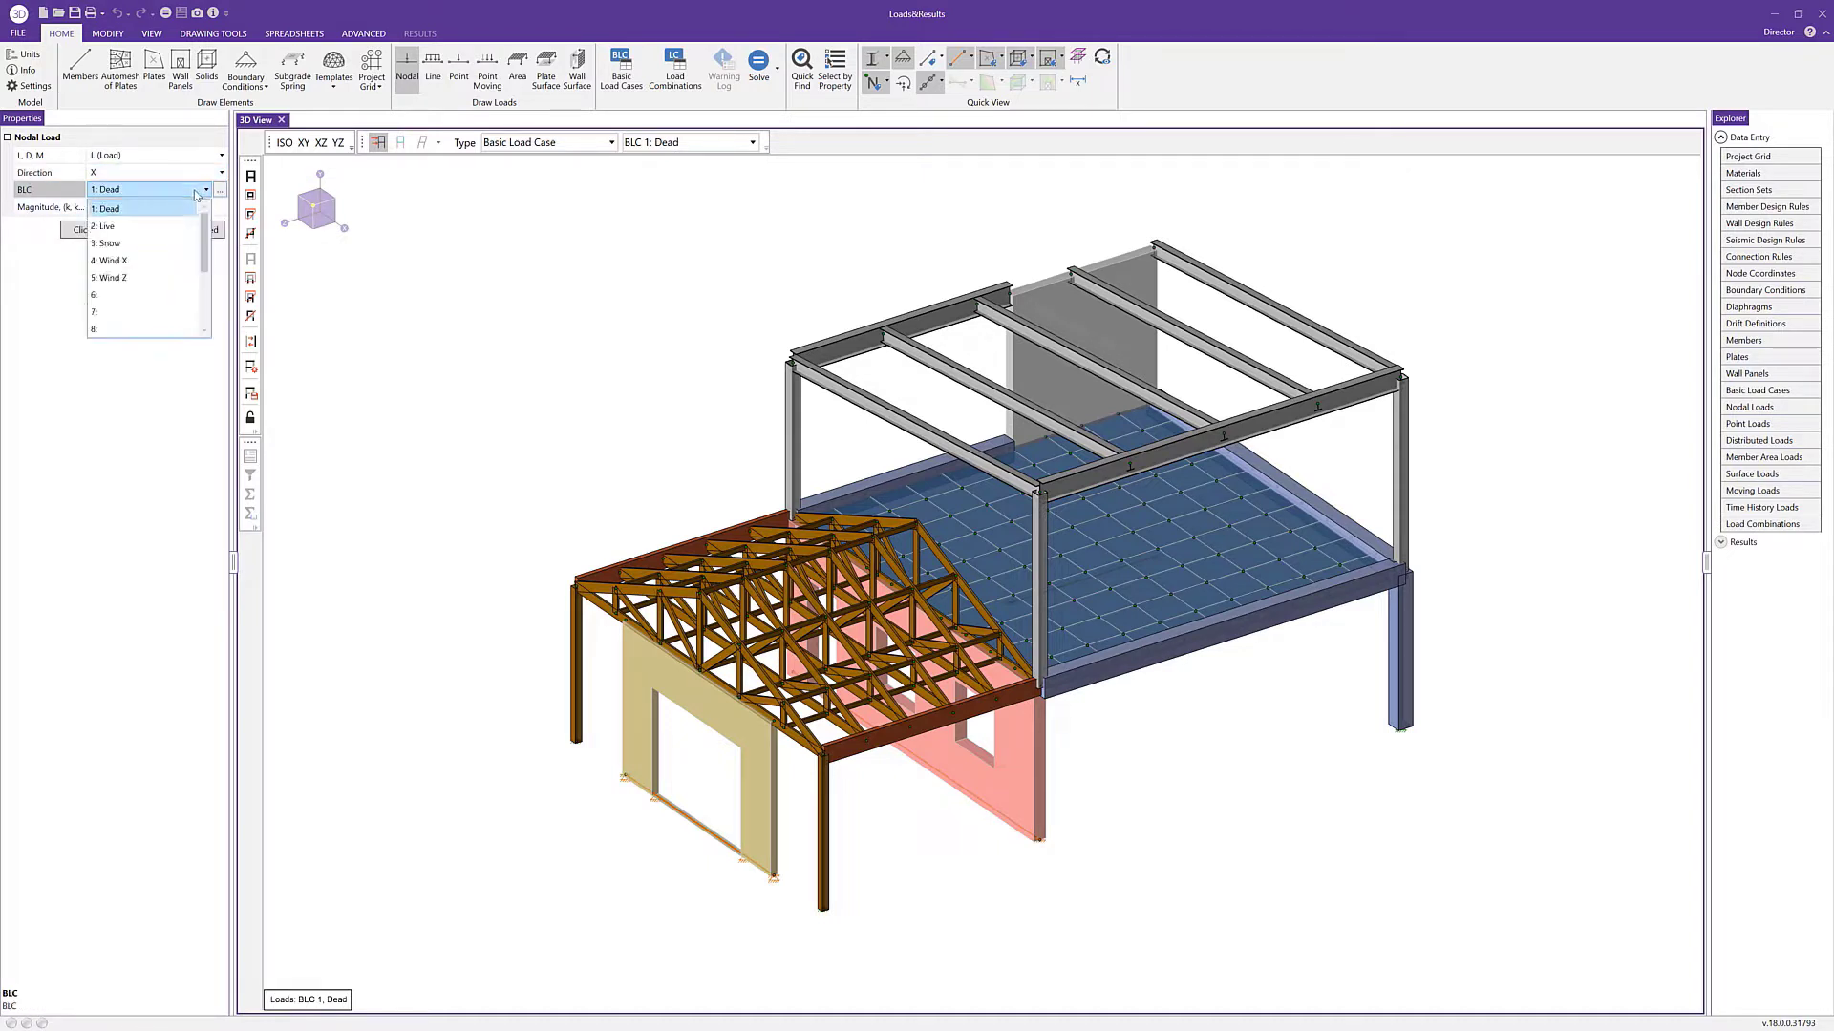
pyautogui.click(171, 260)
pyautogui.click(170, 206)
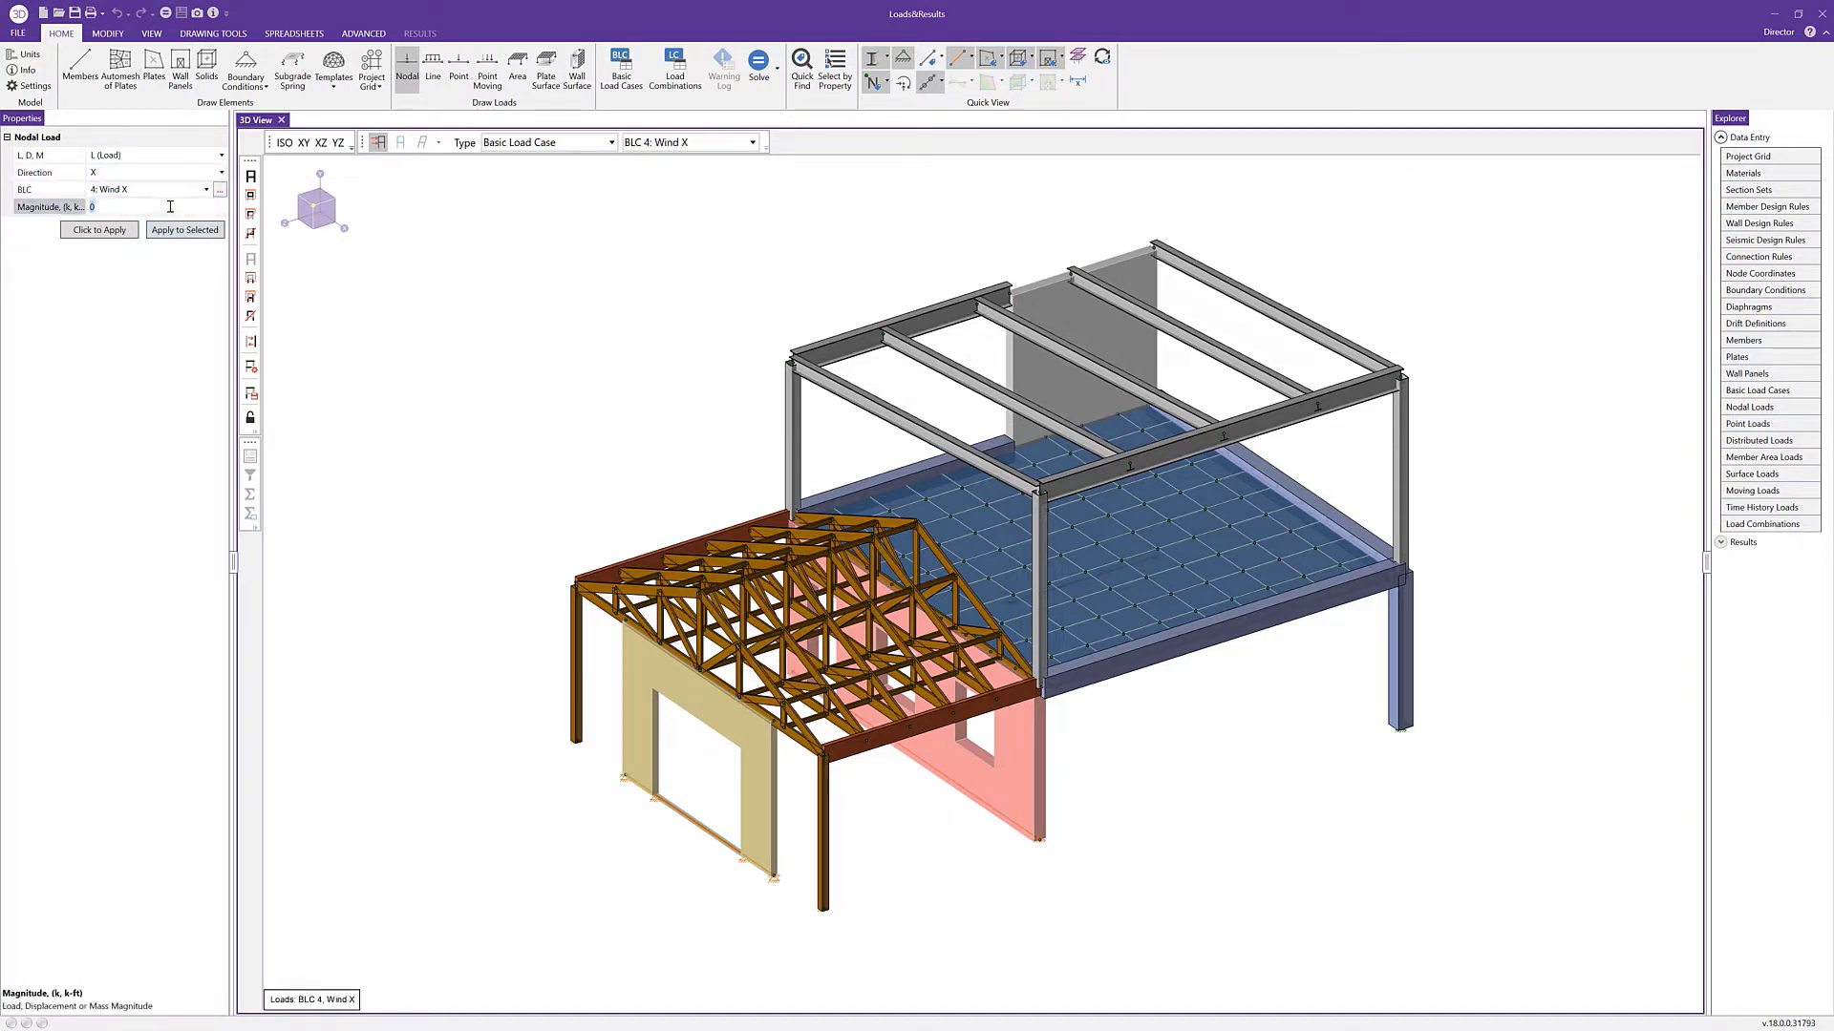
pyautogui.write('-2.5')
# Apply the nodal load to the node atop the front wood corner column and end the load placement.
pyautogui.click(127, 234)
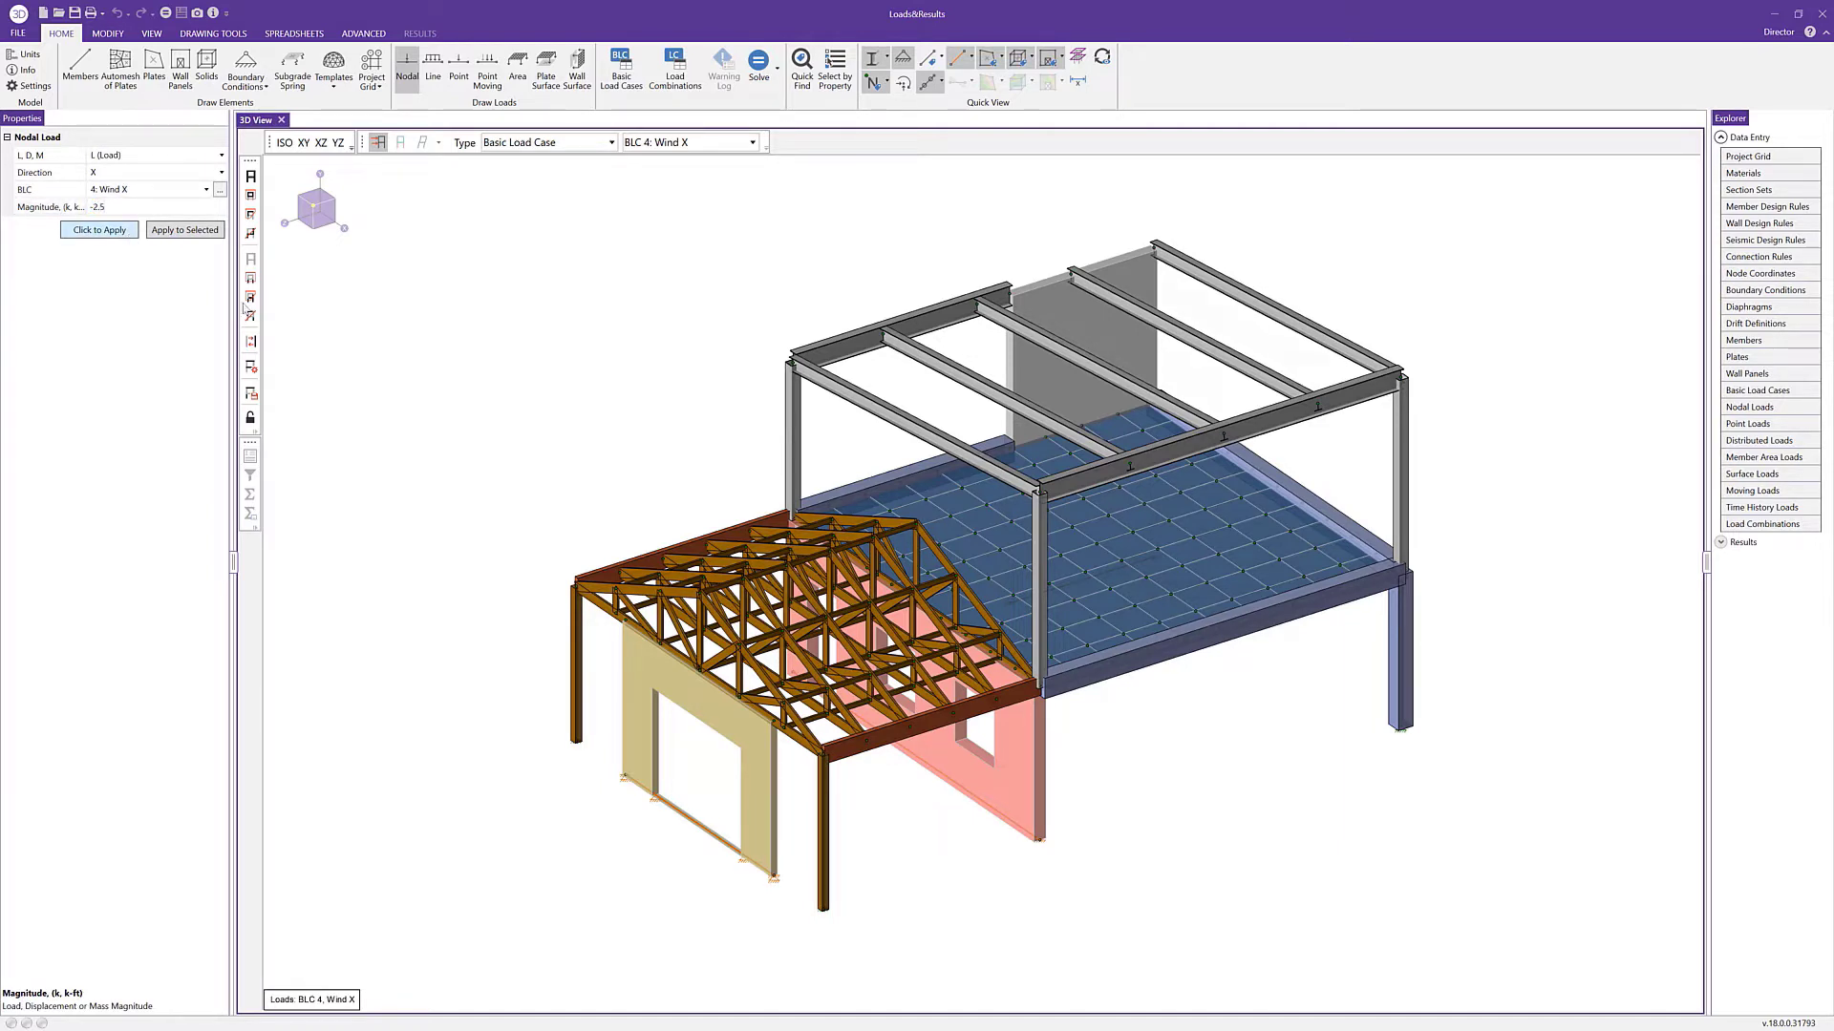
pyautogui.click(826, 761)
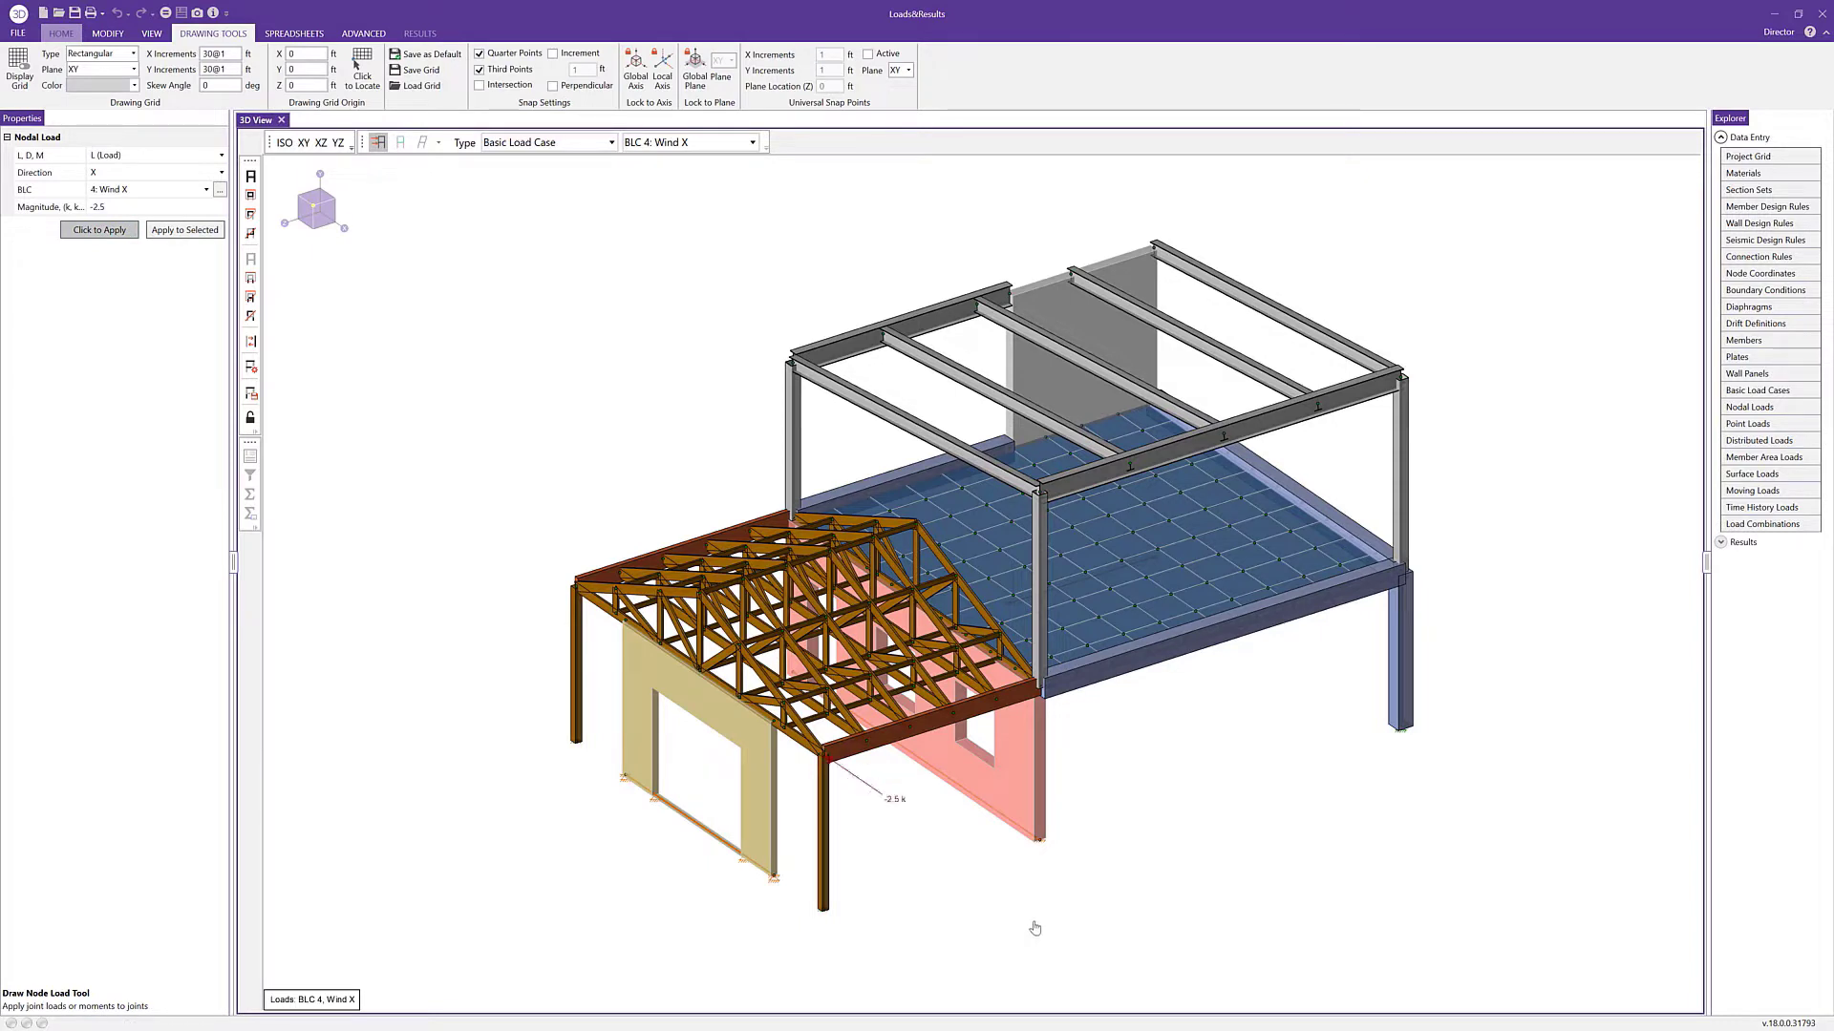
pyautogui.click(826, 764)
pyautogui.press('Escape')
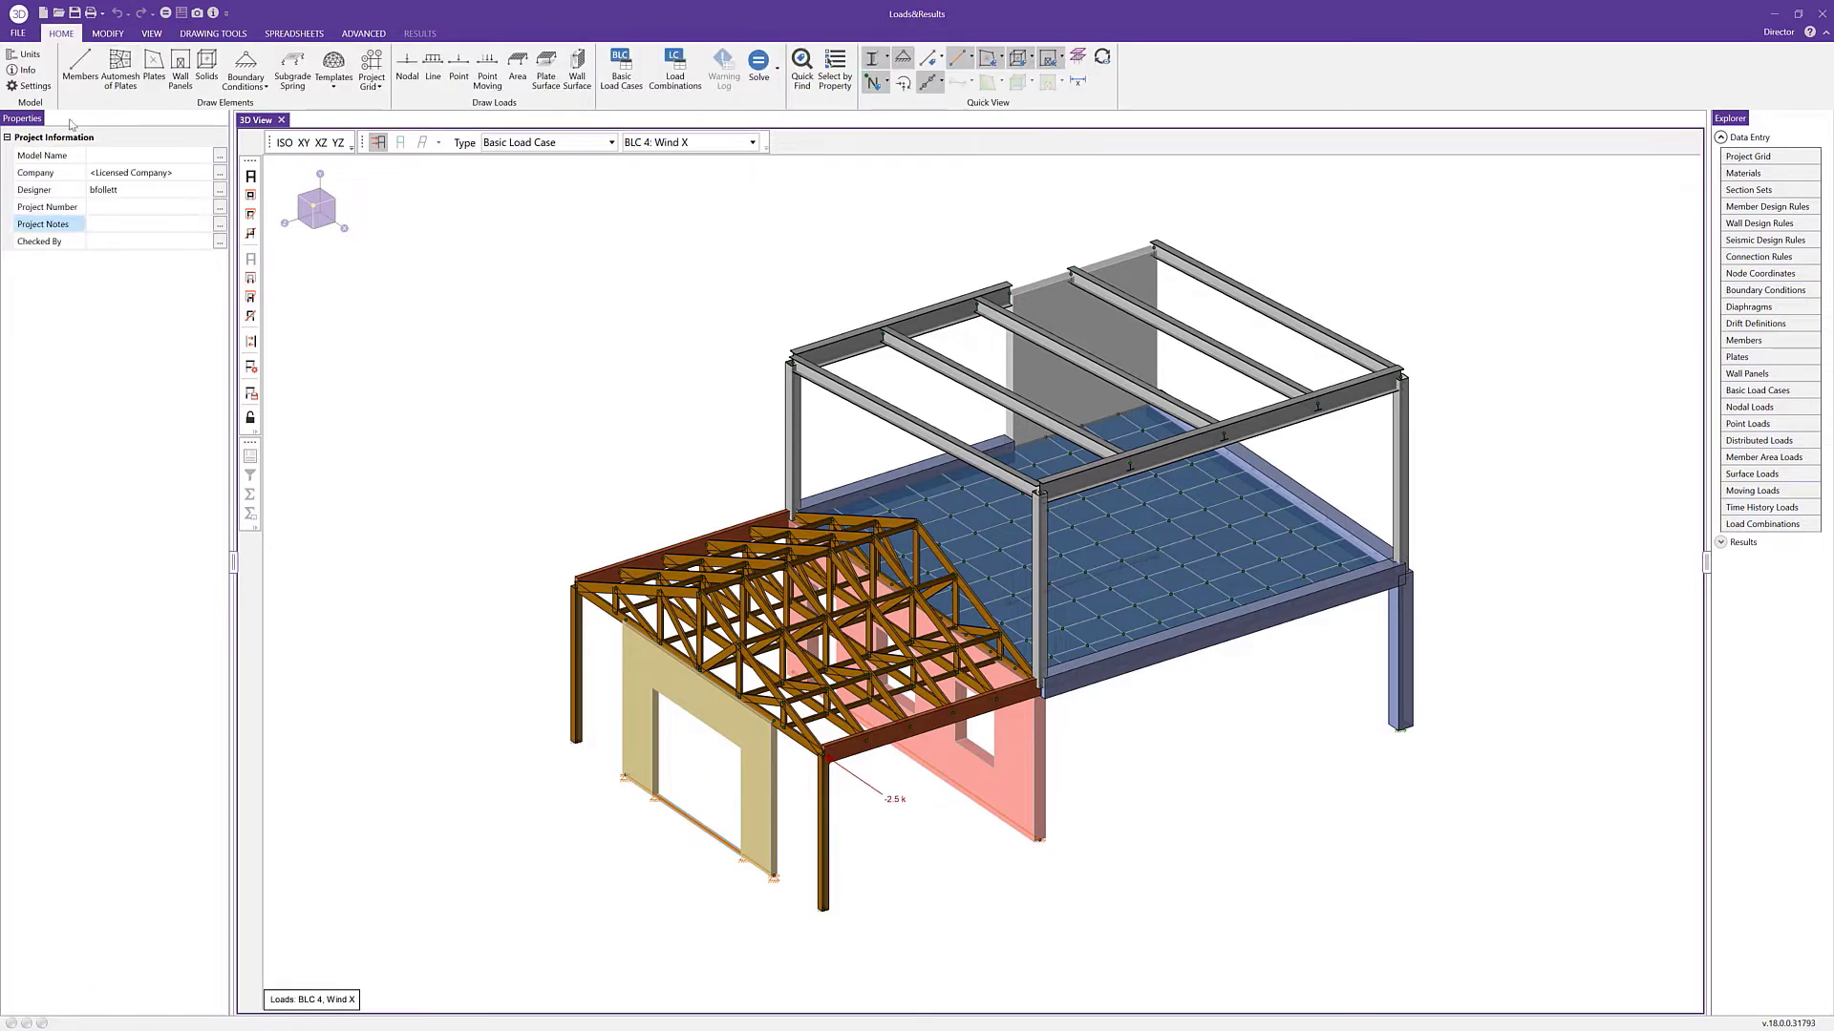
# Review the model's unit settings and leave them without changes.
pyautogui.click(26, 55)
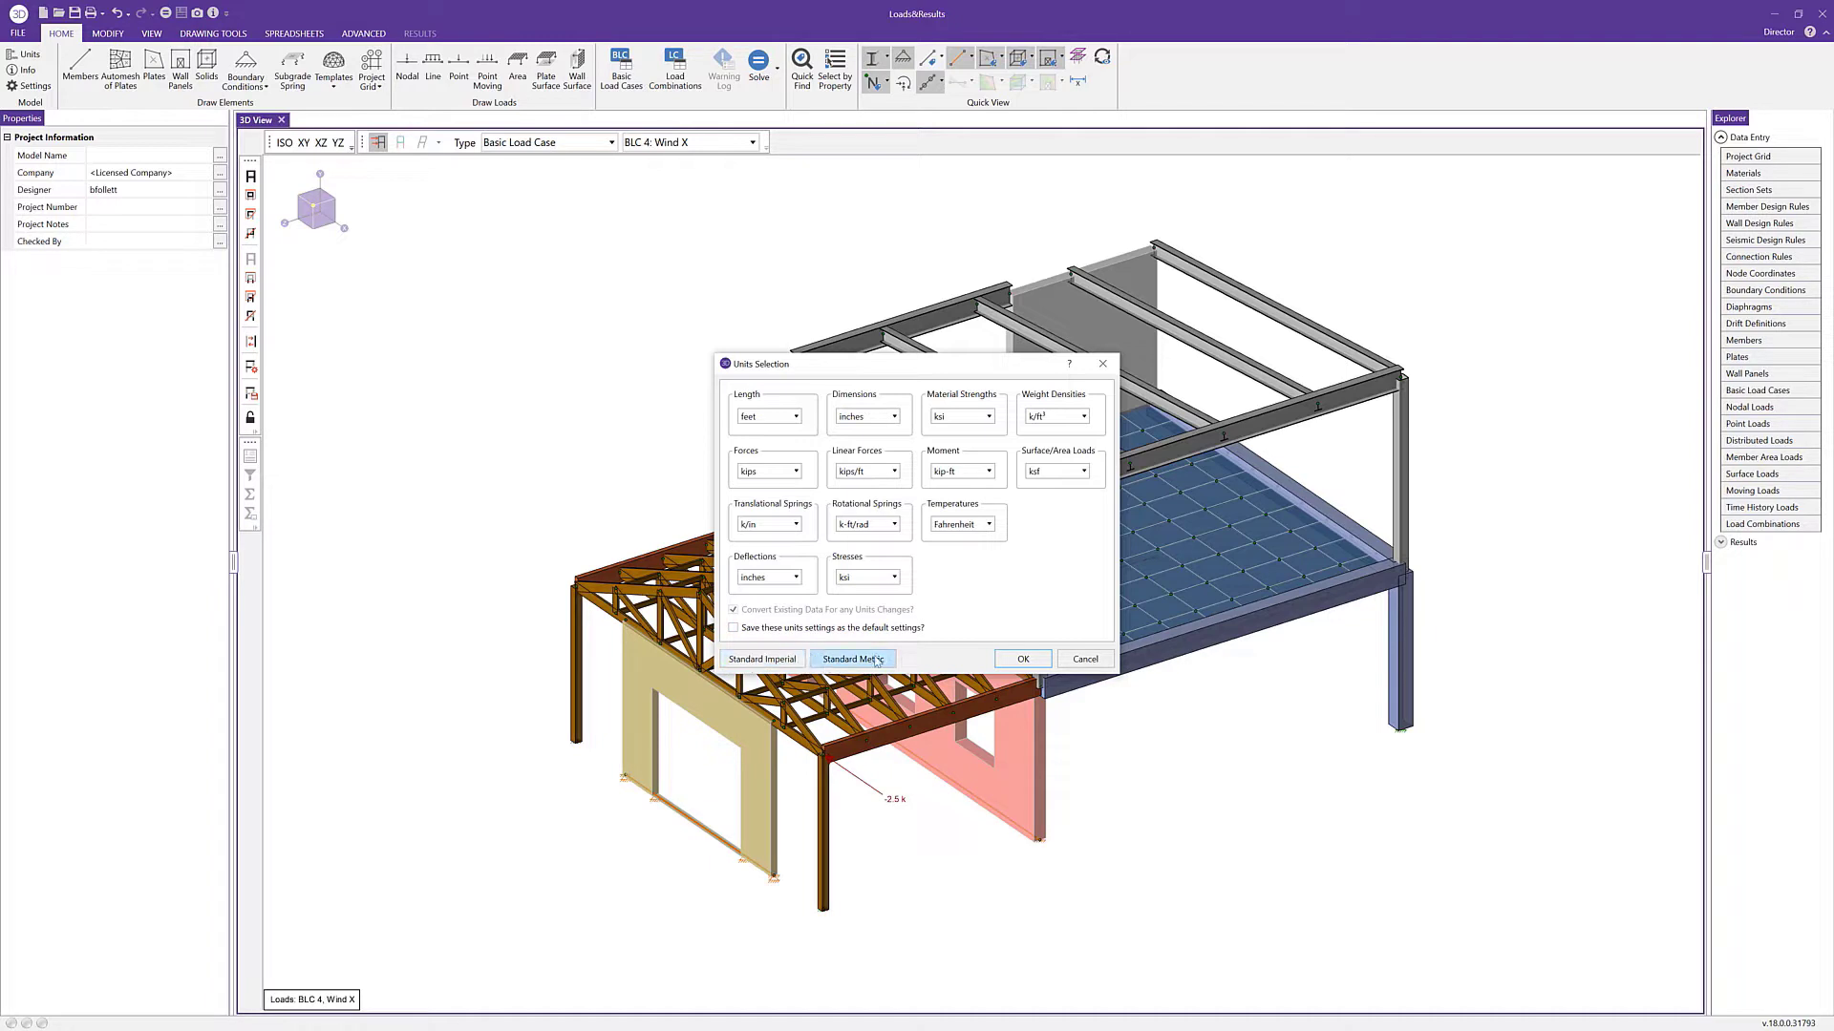
pyautogui.click(1065, 660)
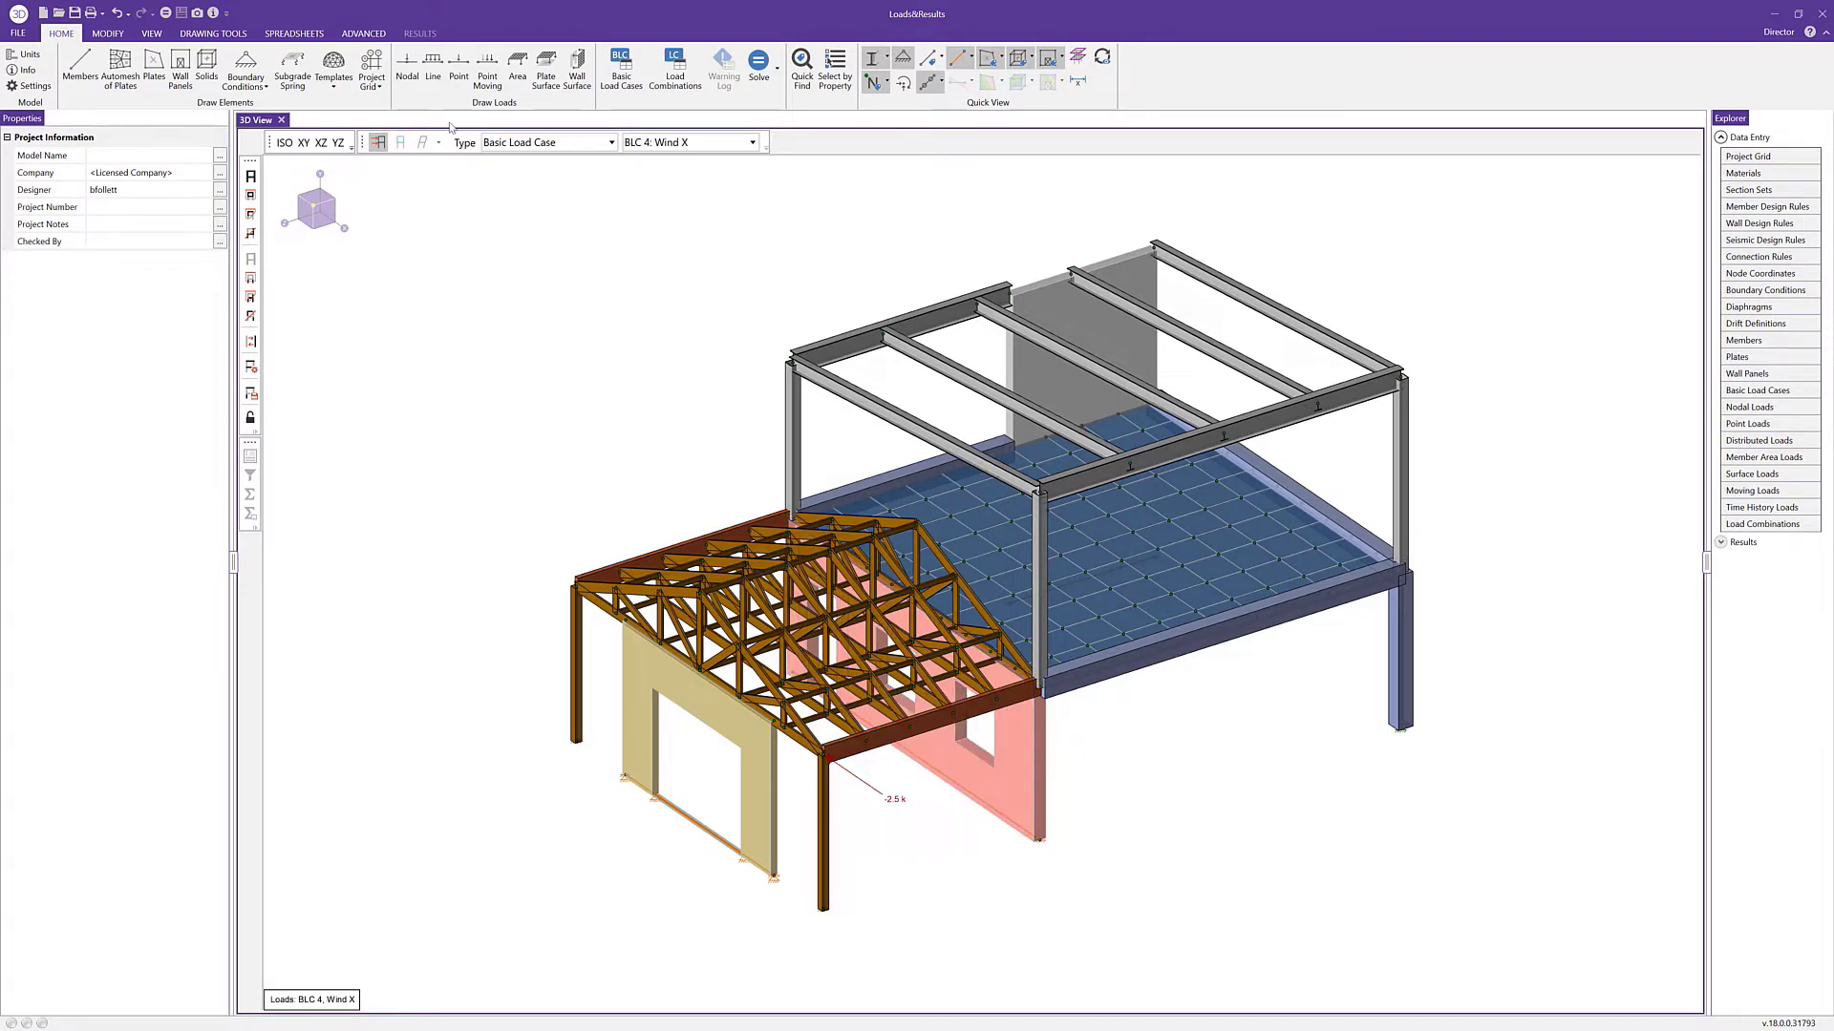
# Set up a full-length line load in direction Y, load case 1: Dead, with start and end magnitudes of -0.15 k/ft.
pyautogui.click(431, 76)
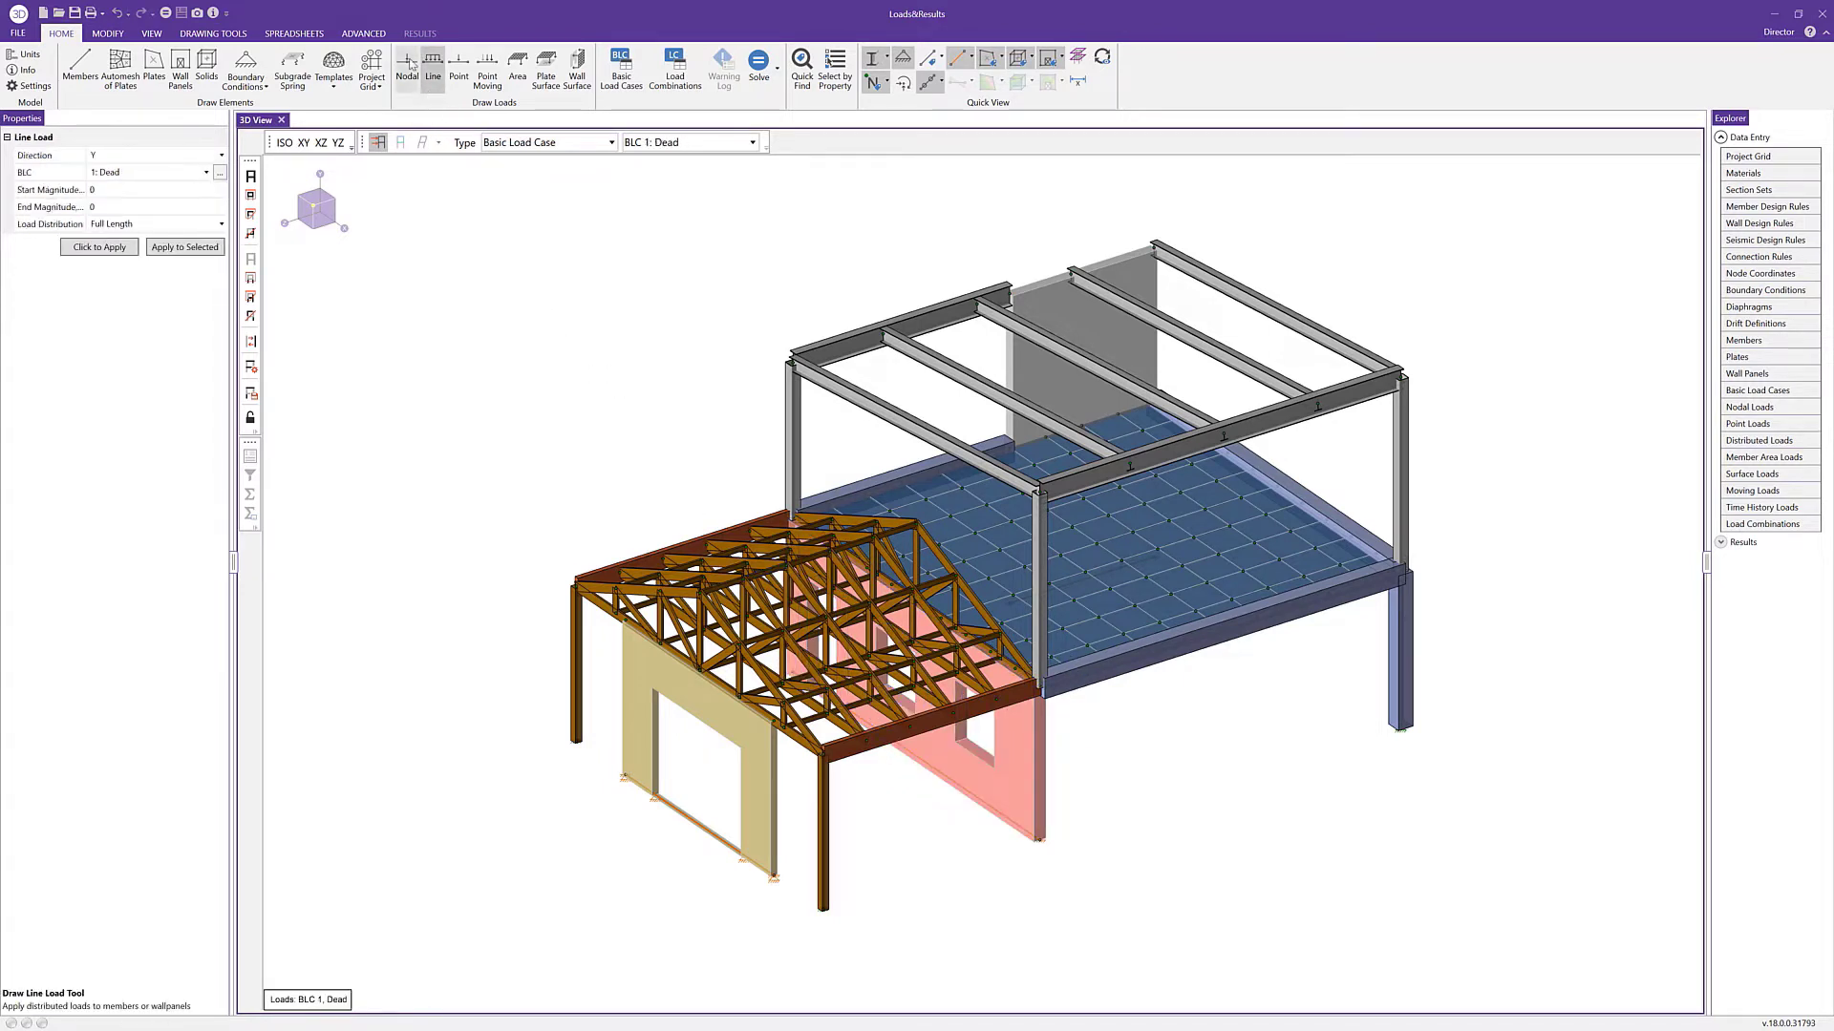
pyautogui.click(221, 155)
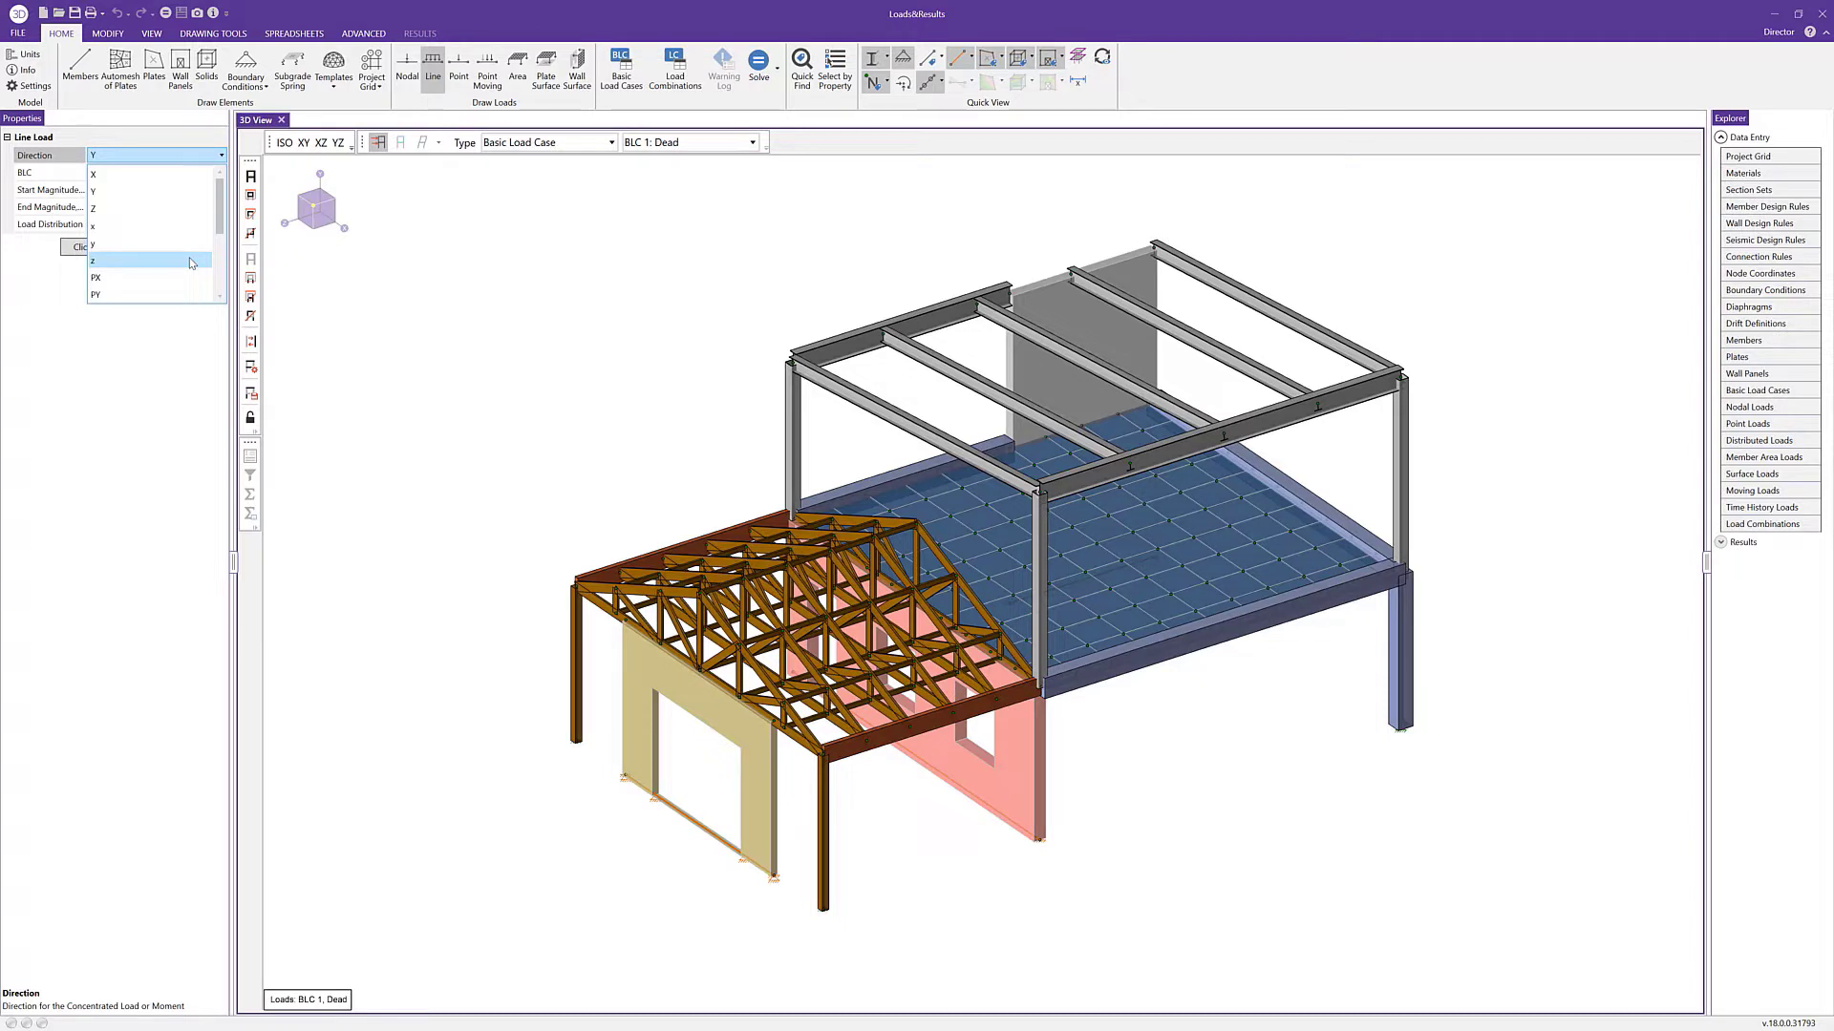
pyautogui.scroll(-1, 192, 265)
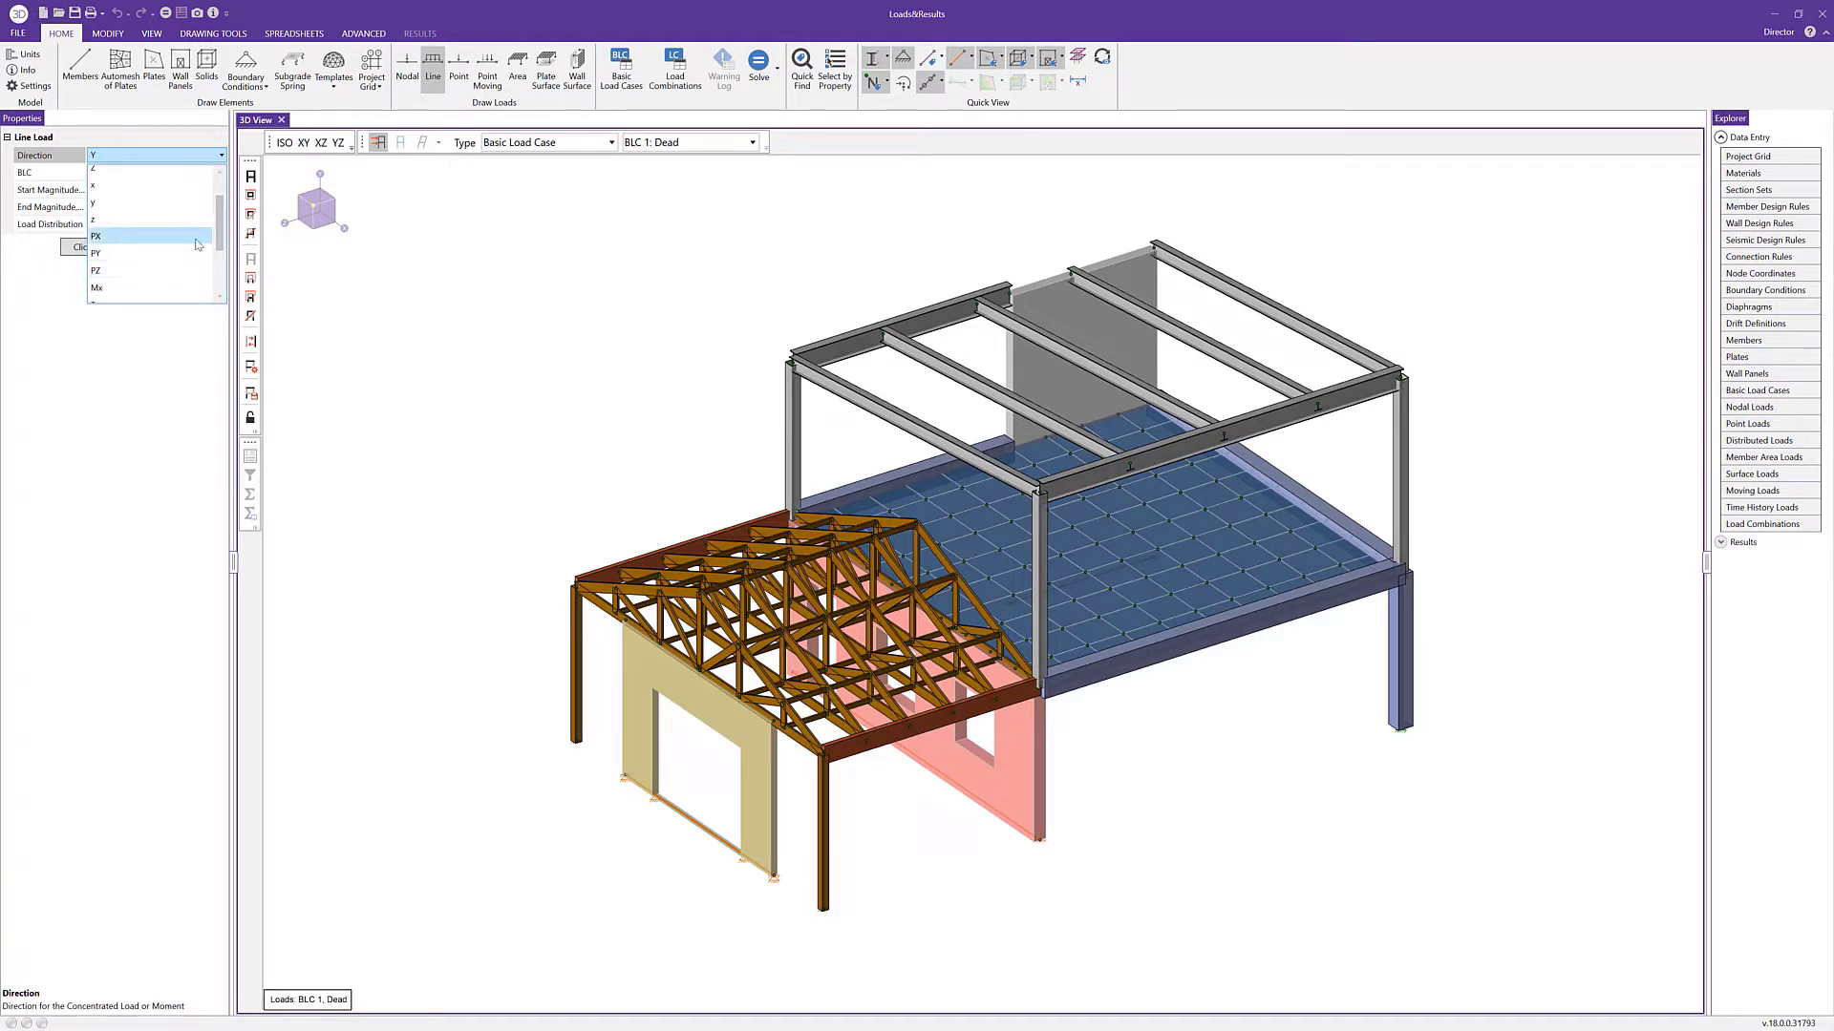
pyautogui.moveTo(222, 240); pyautogui.dragTo(222, 268)
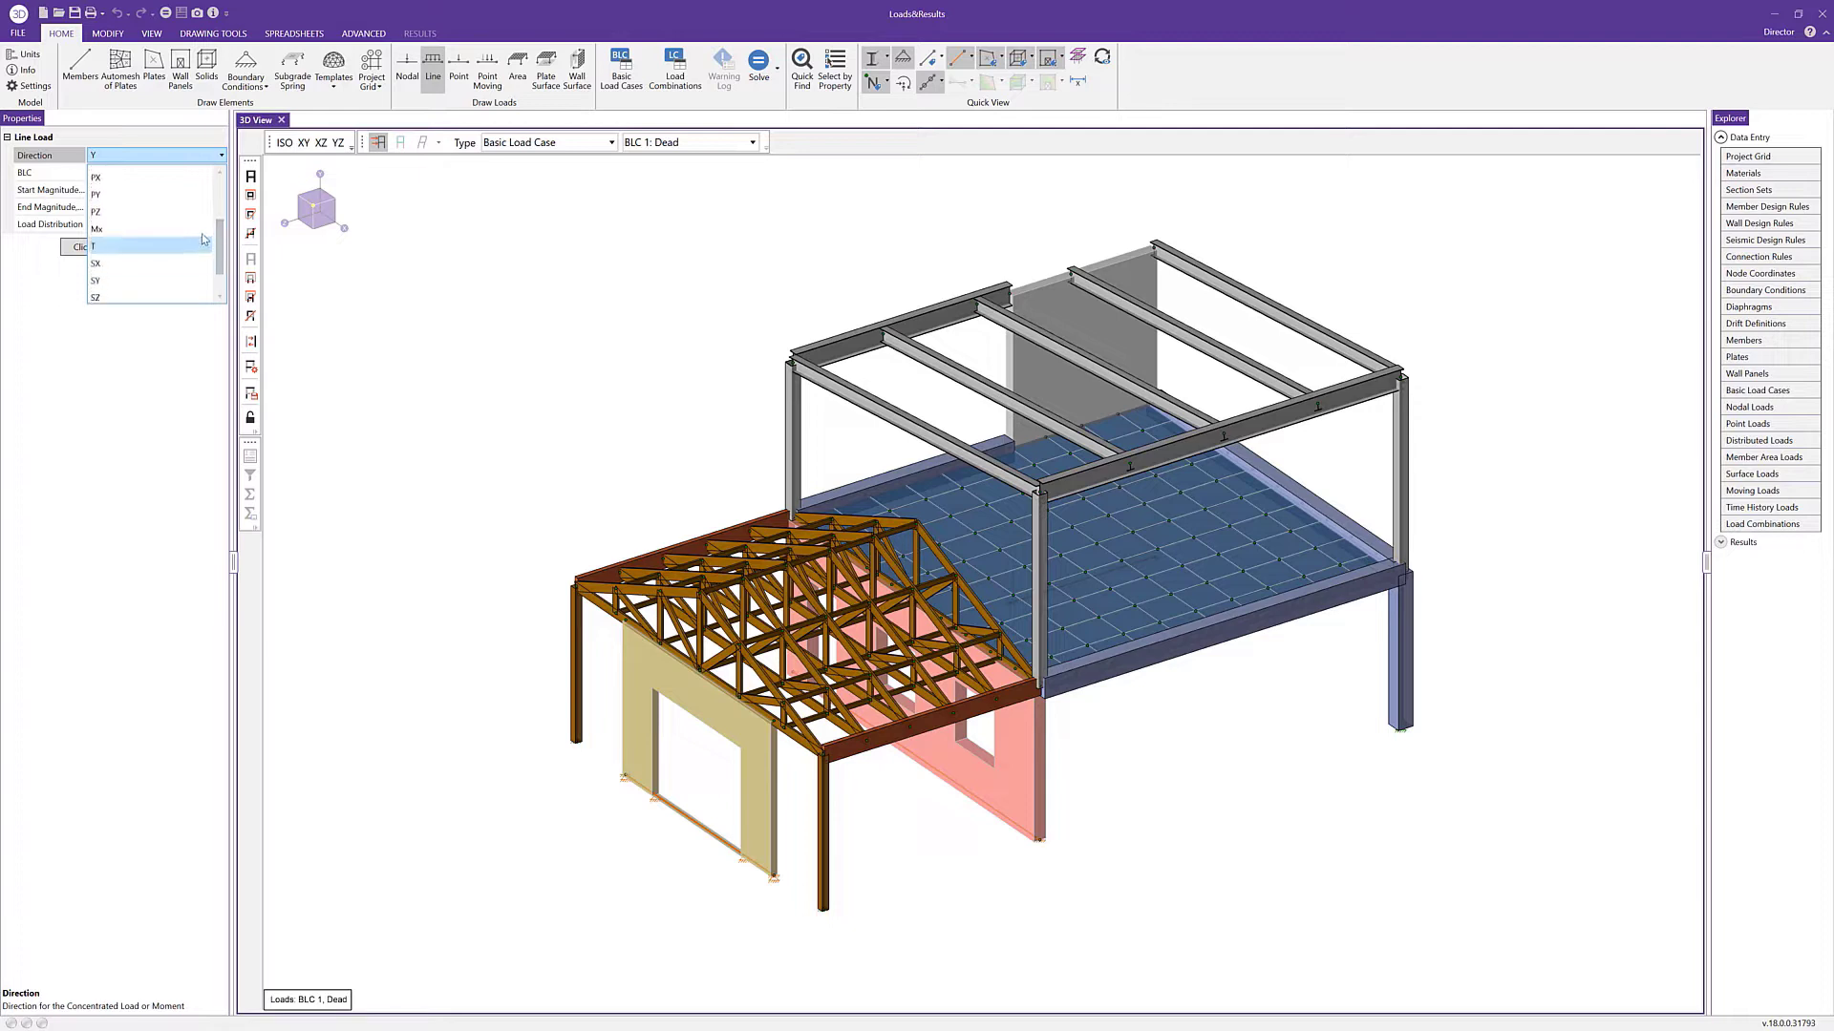
pyautogui.scroll(-1, 204, 244)
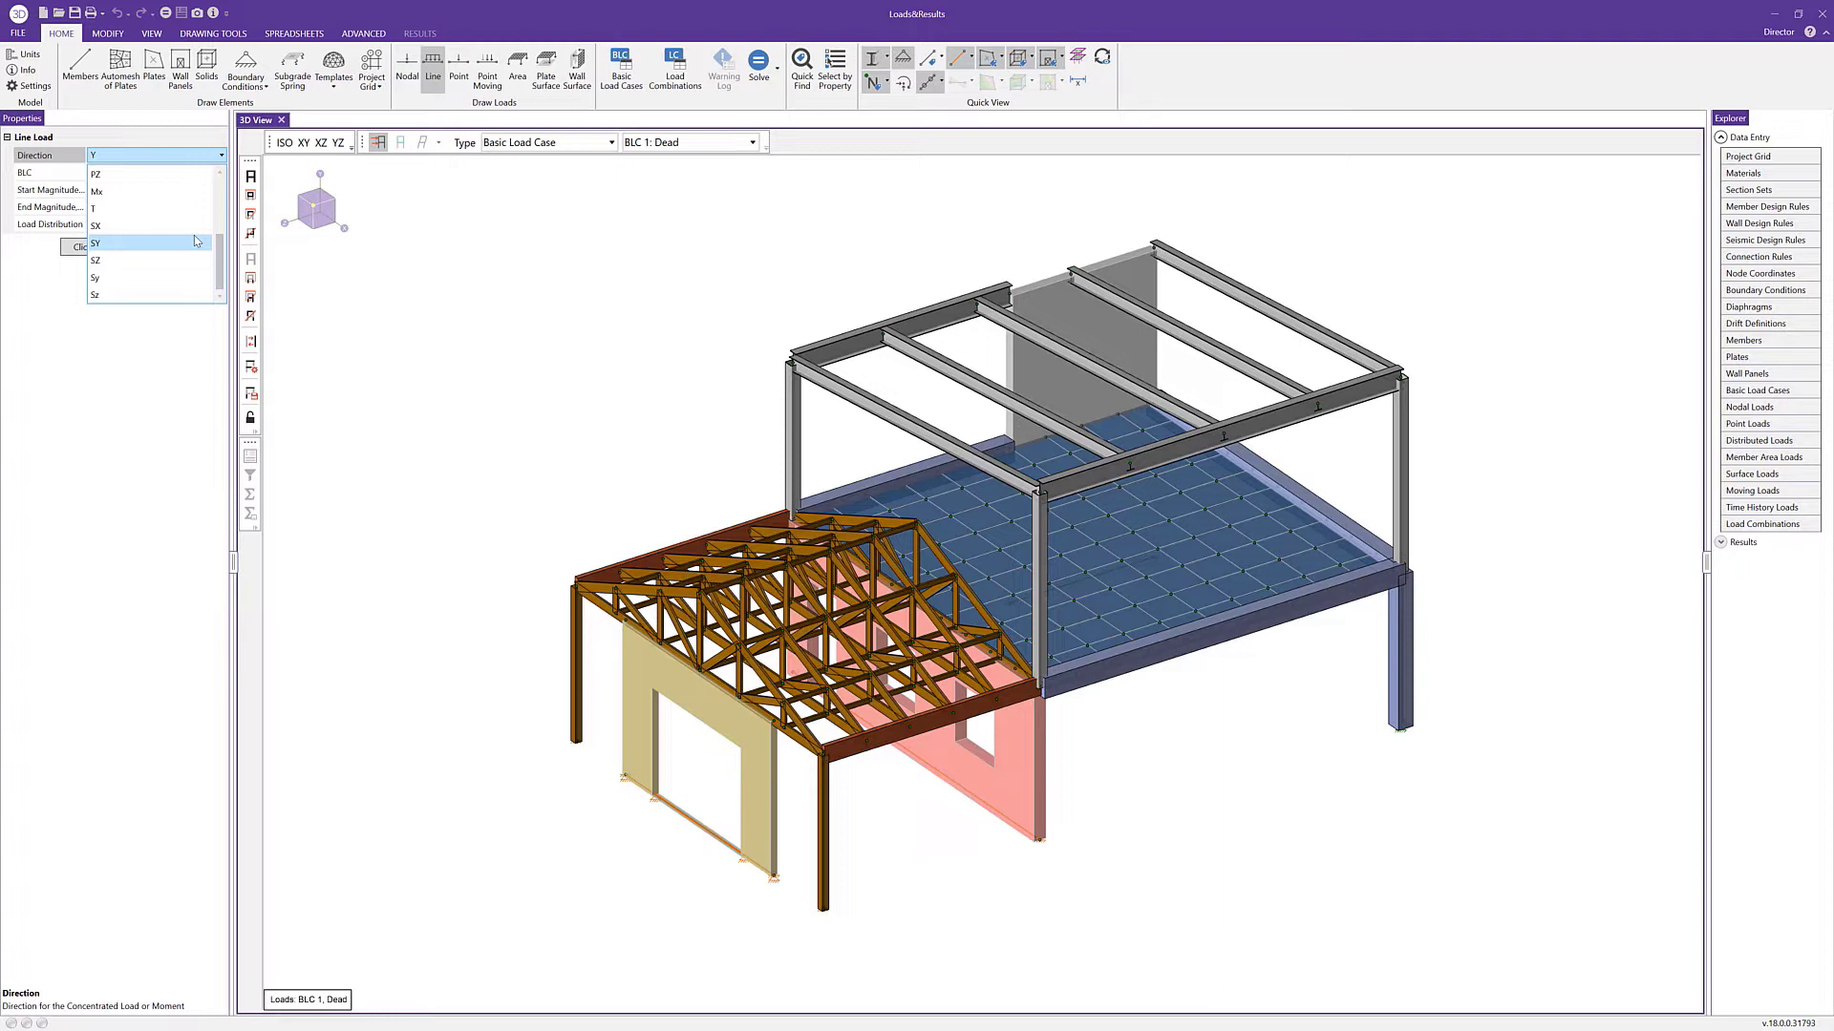
pyautogui.click(204, 168)
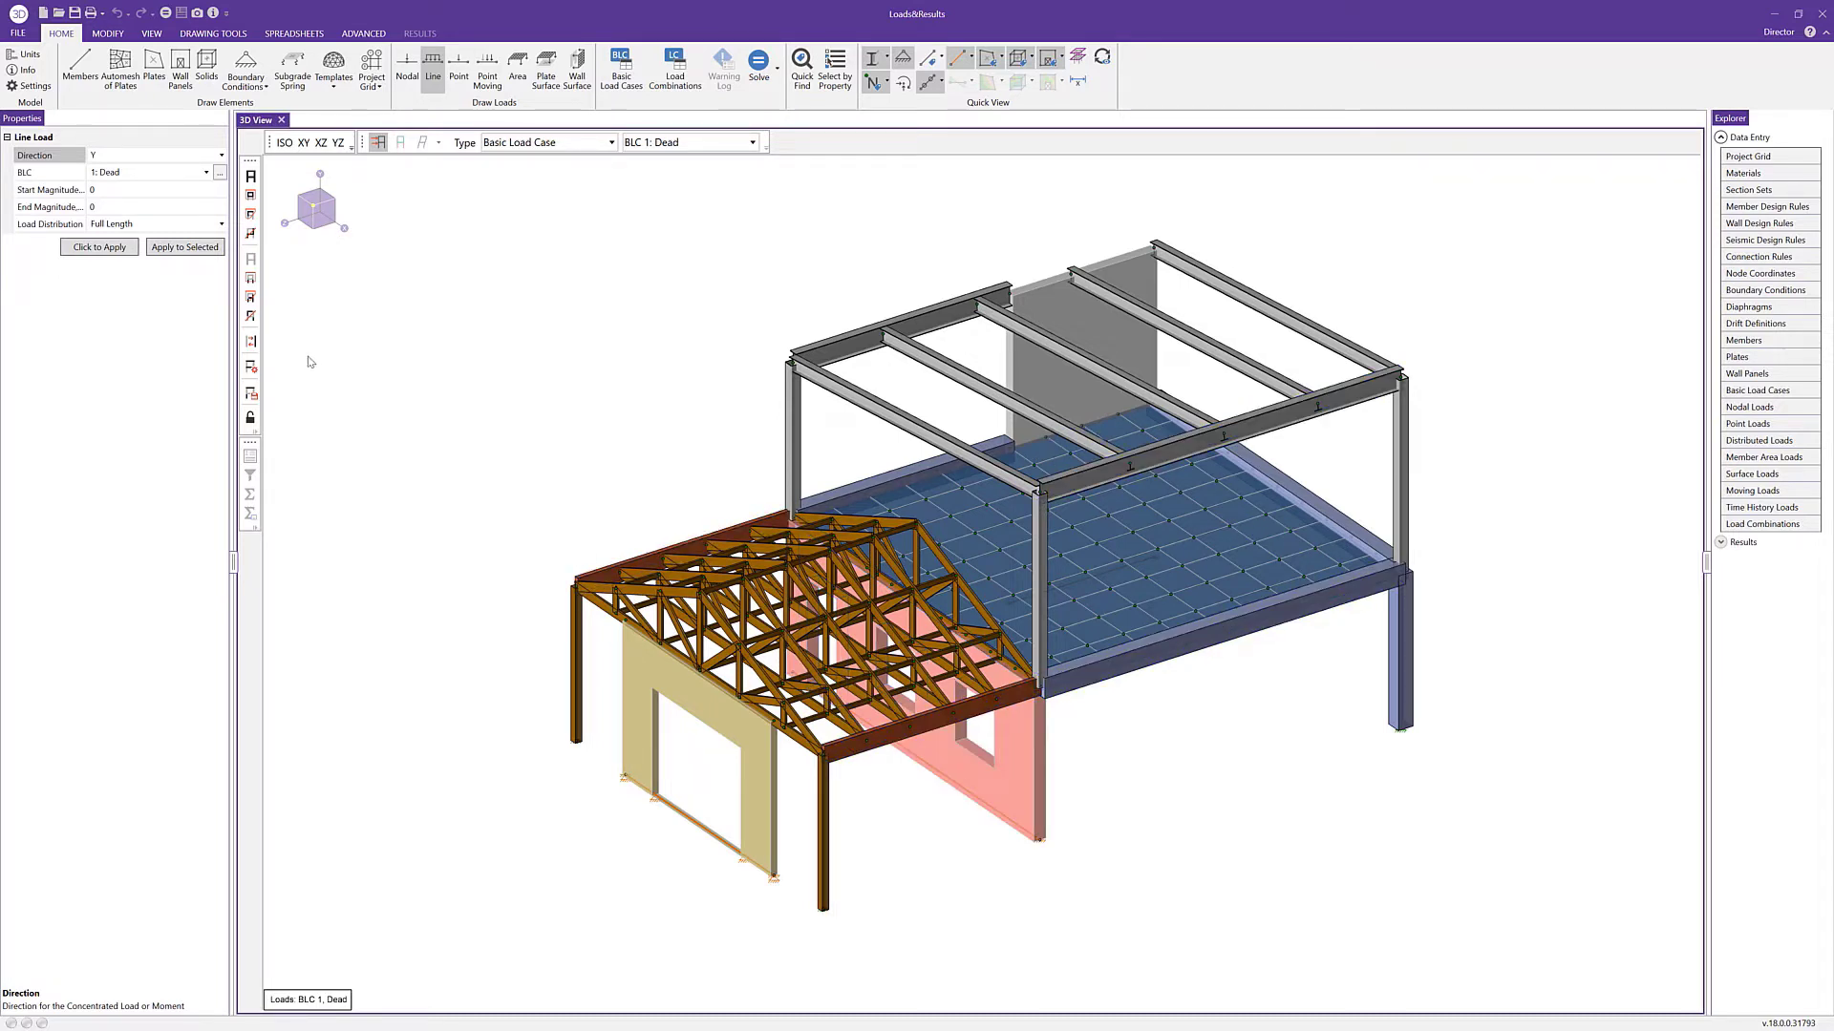
pyautogui.click(140, 191)
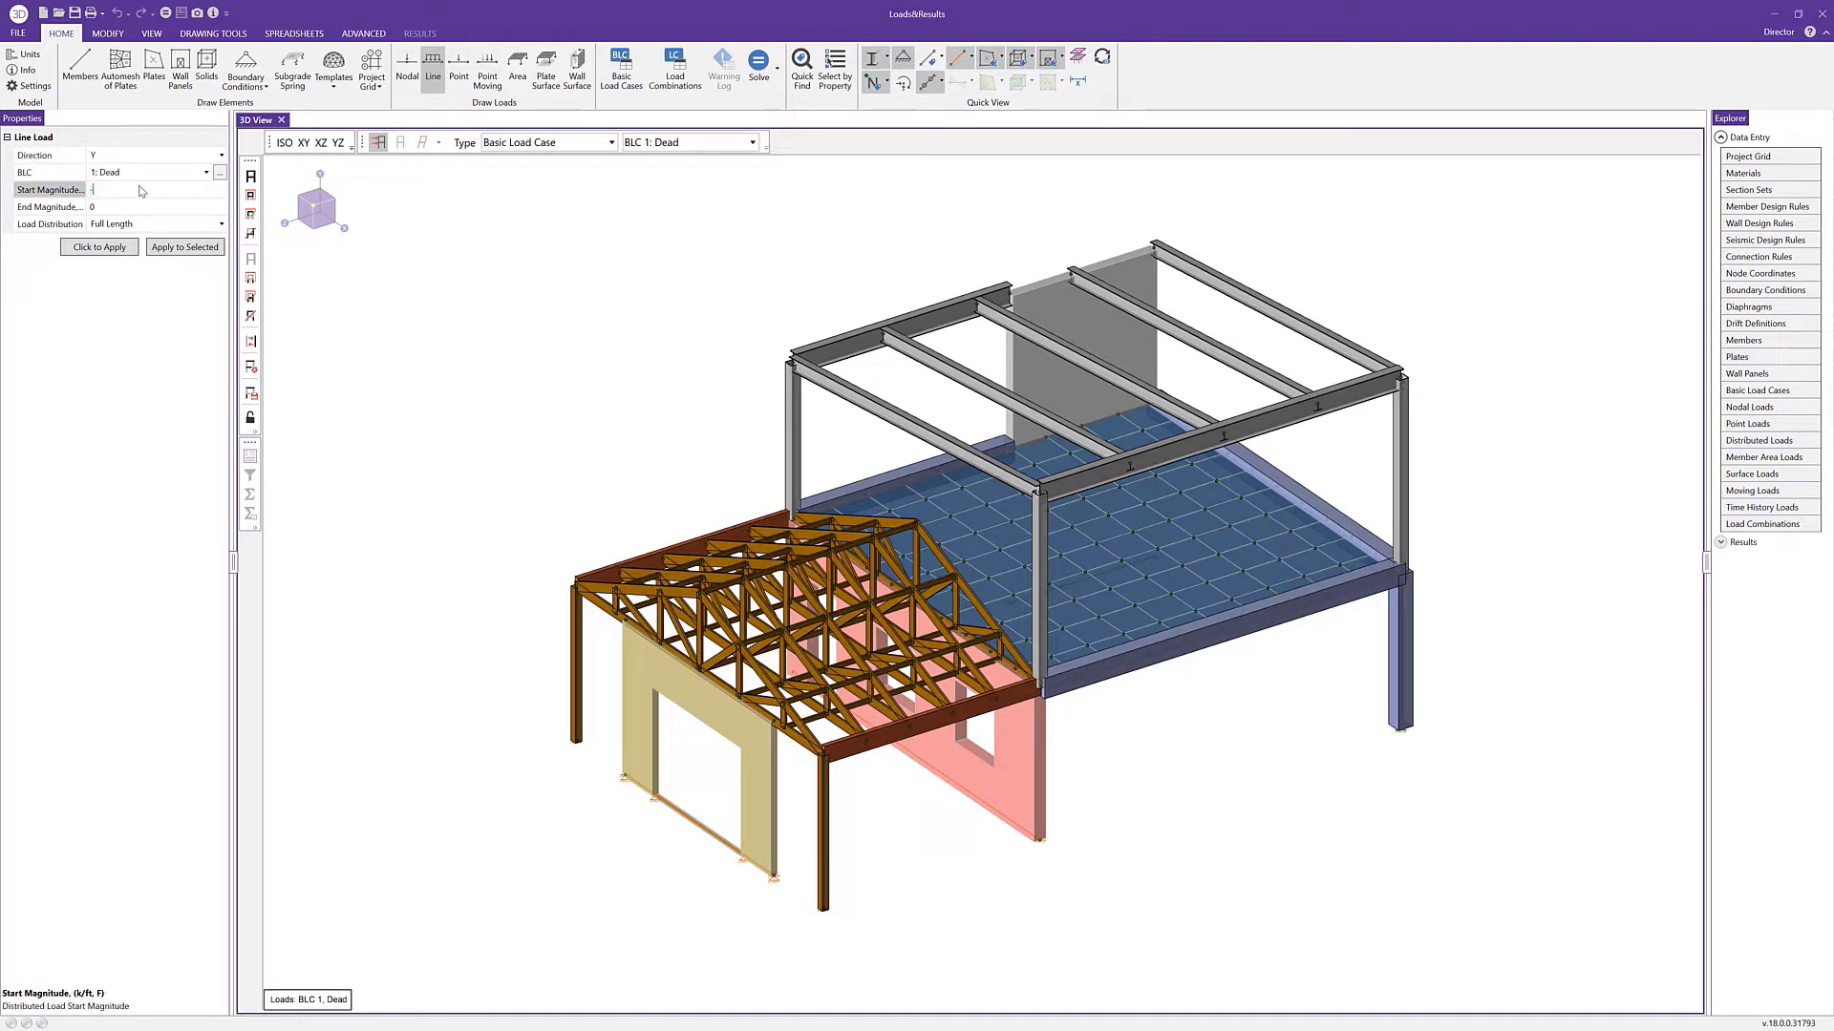
pyautogui.press('Tab')
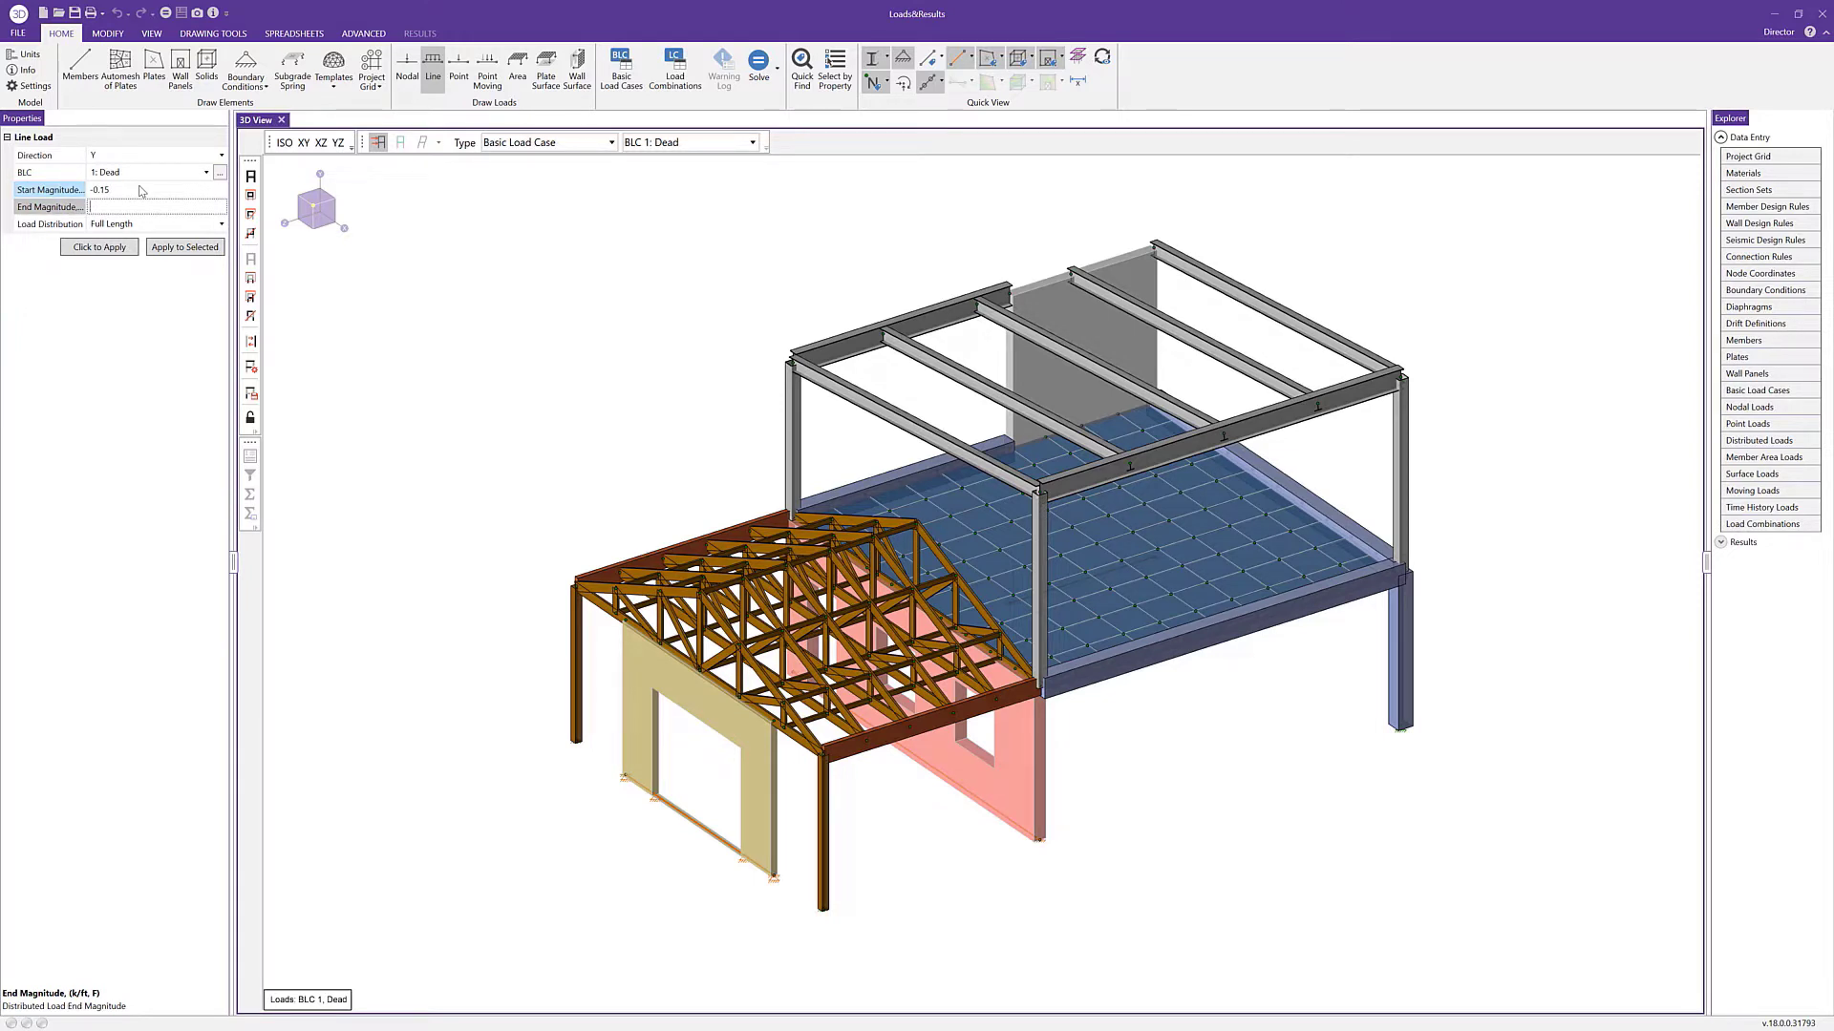
pyautogui.press('Tab')
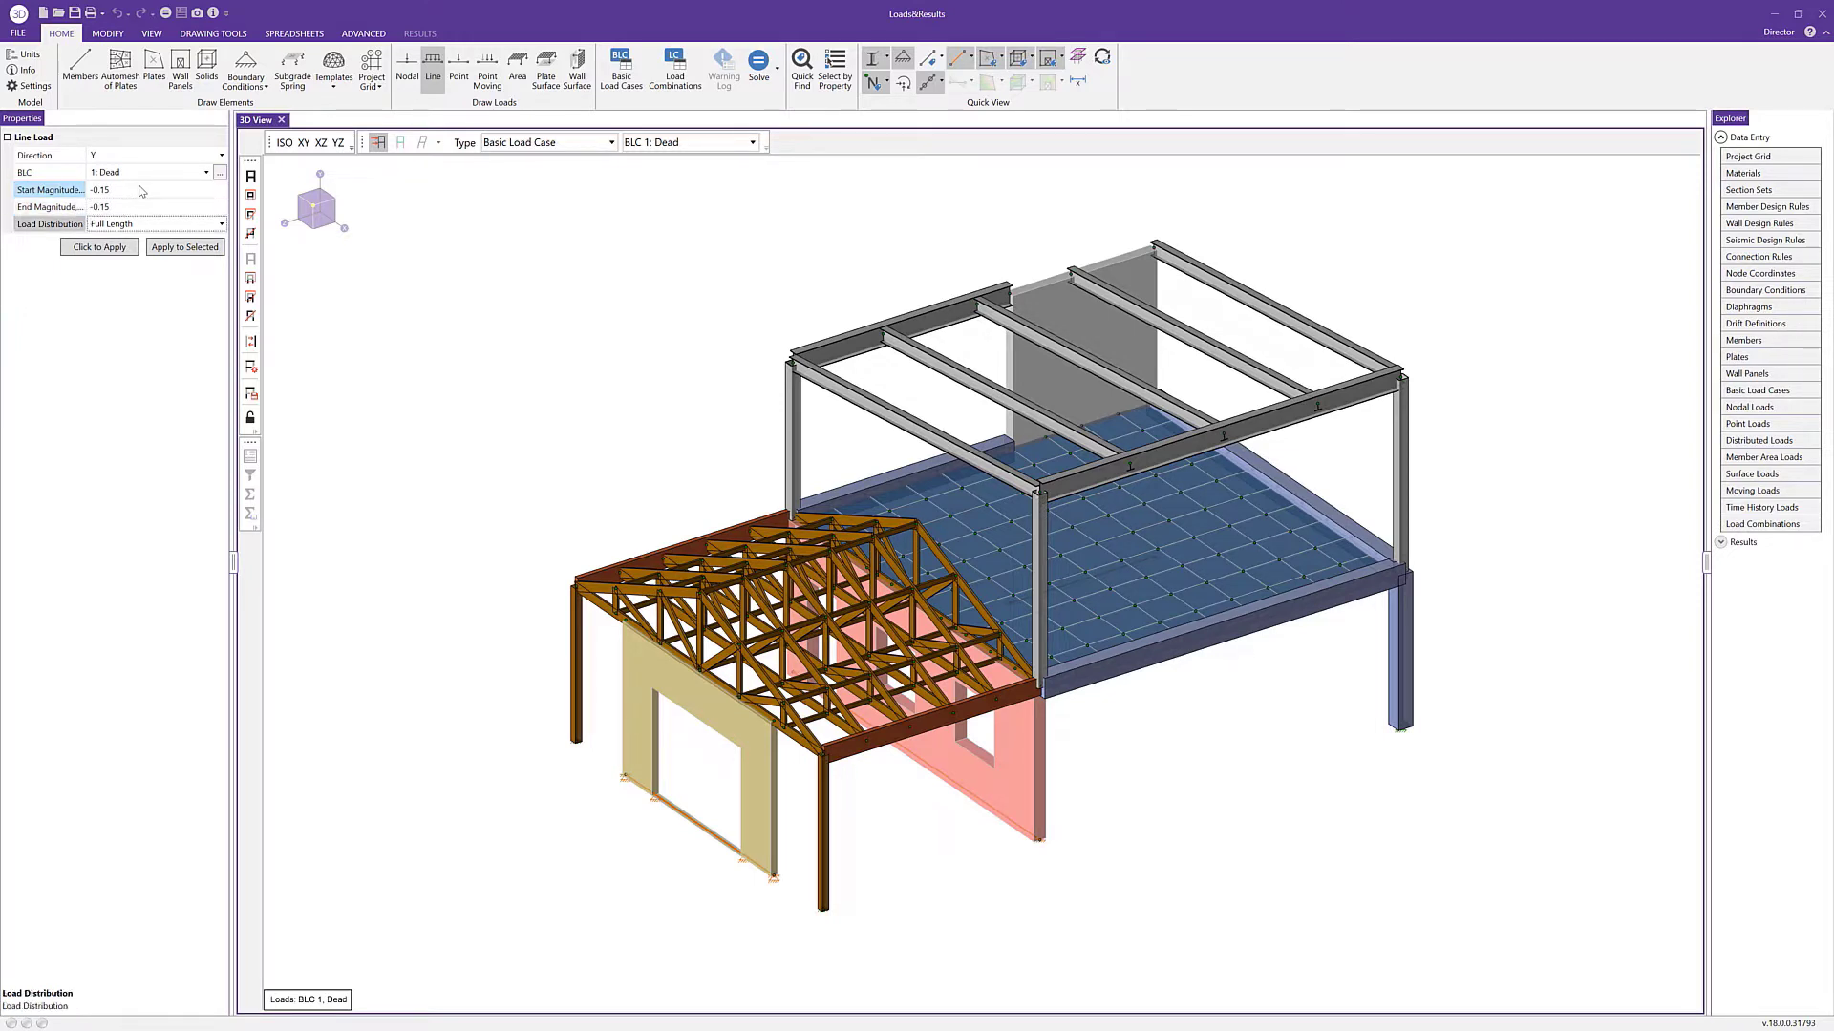
pyautogui.click(175, 229)
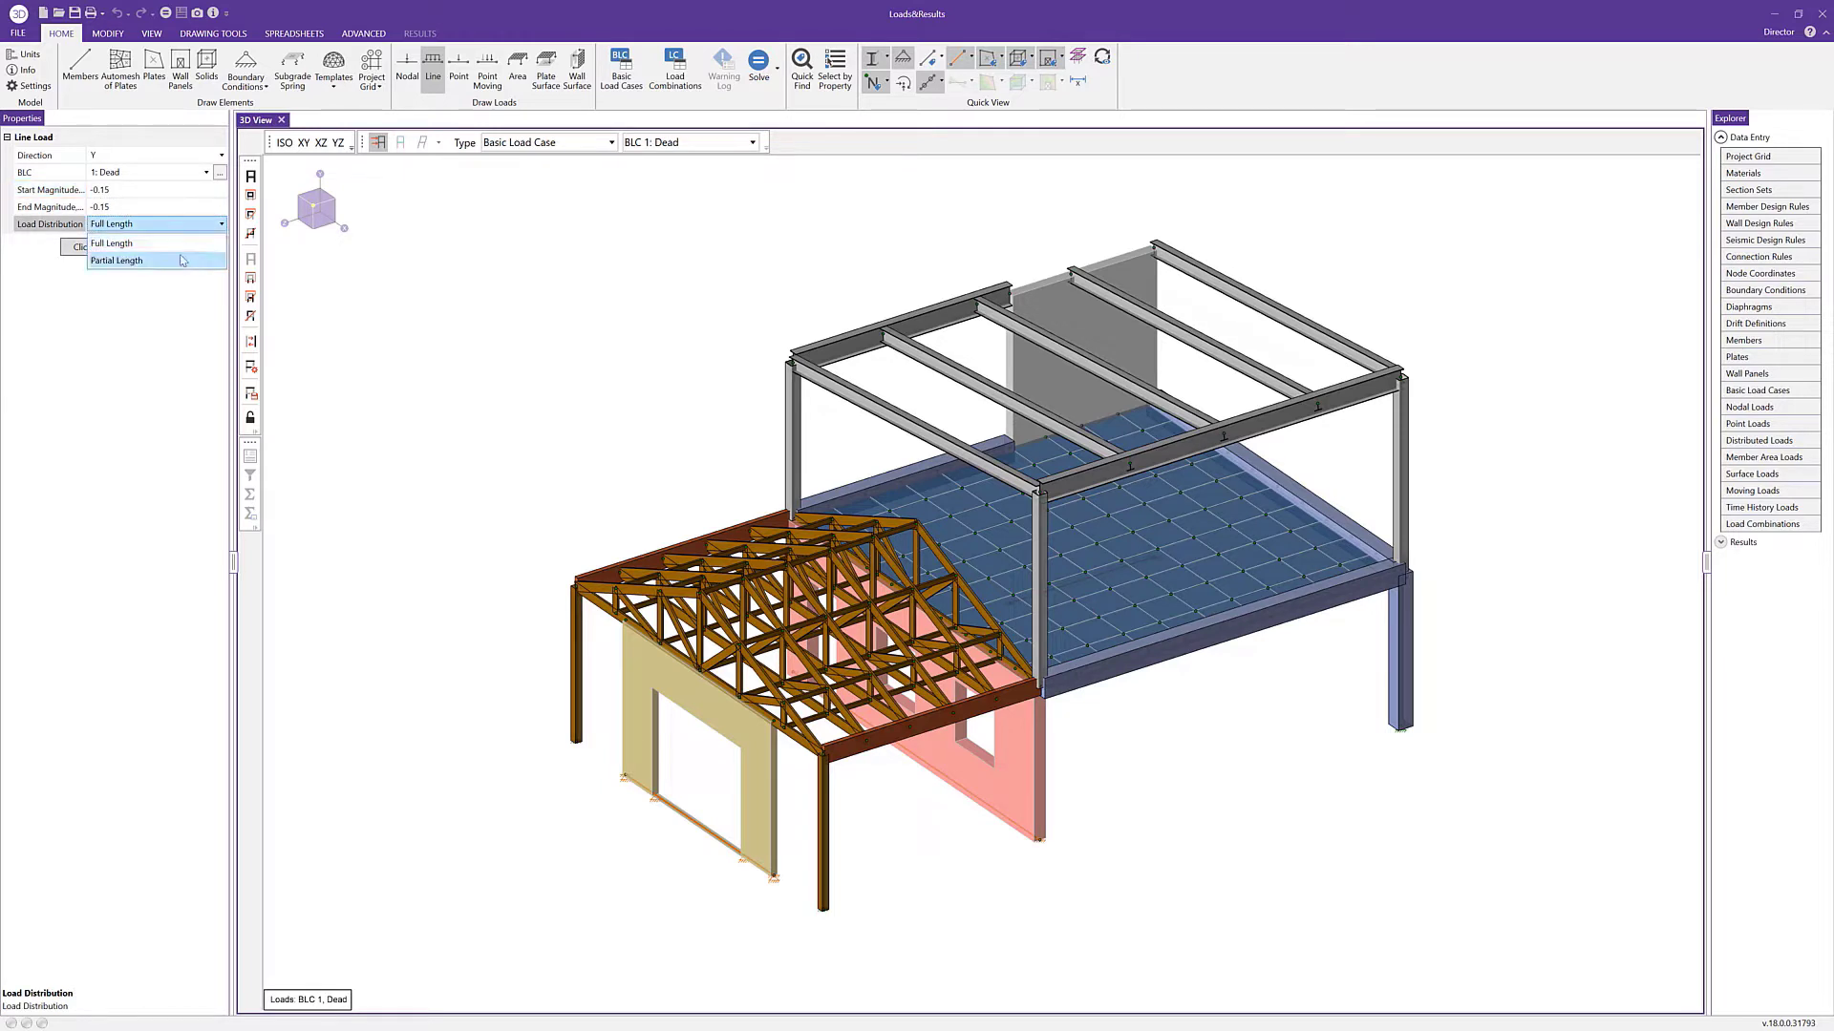
pyautogui.click(139, 242)
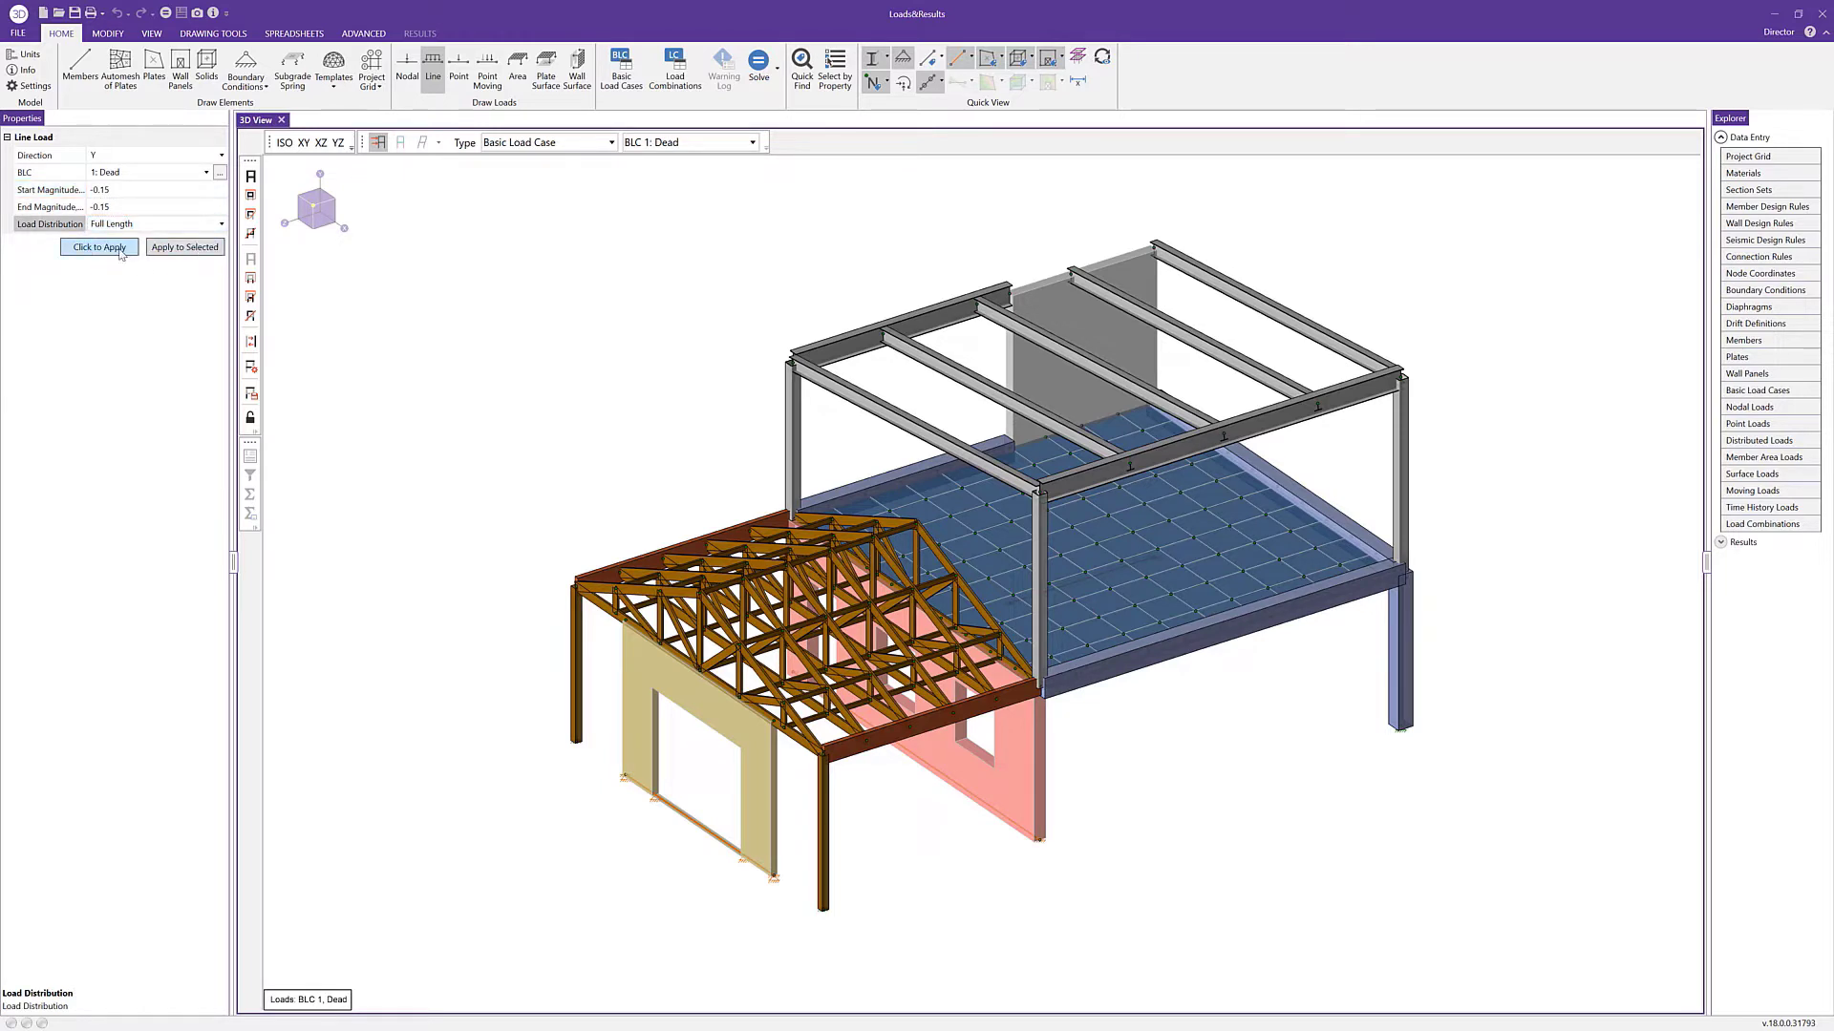
# Apply the line load to the perimeter beams of the wood roof and the concrete floor, and end the placement.
pyautogui.click(121, 253)
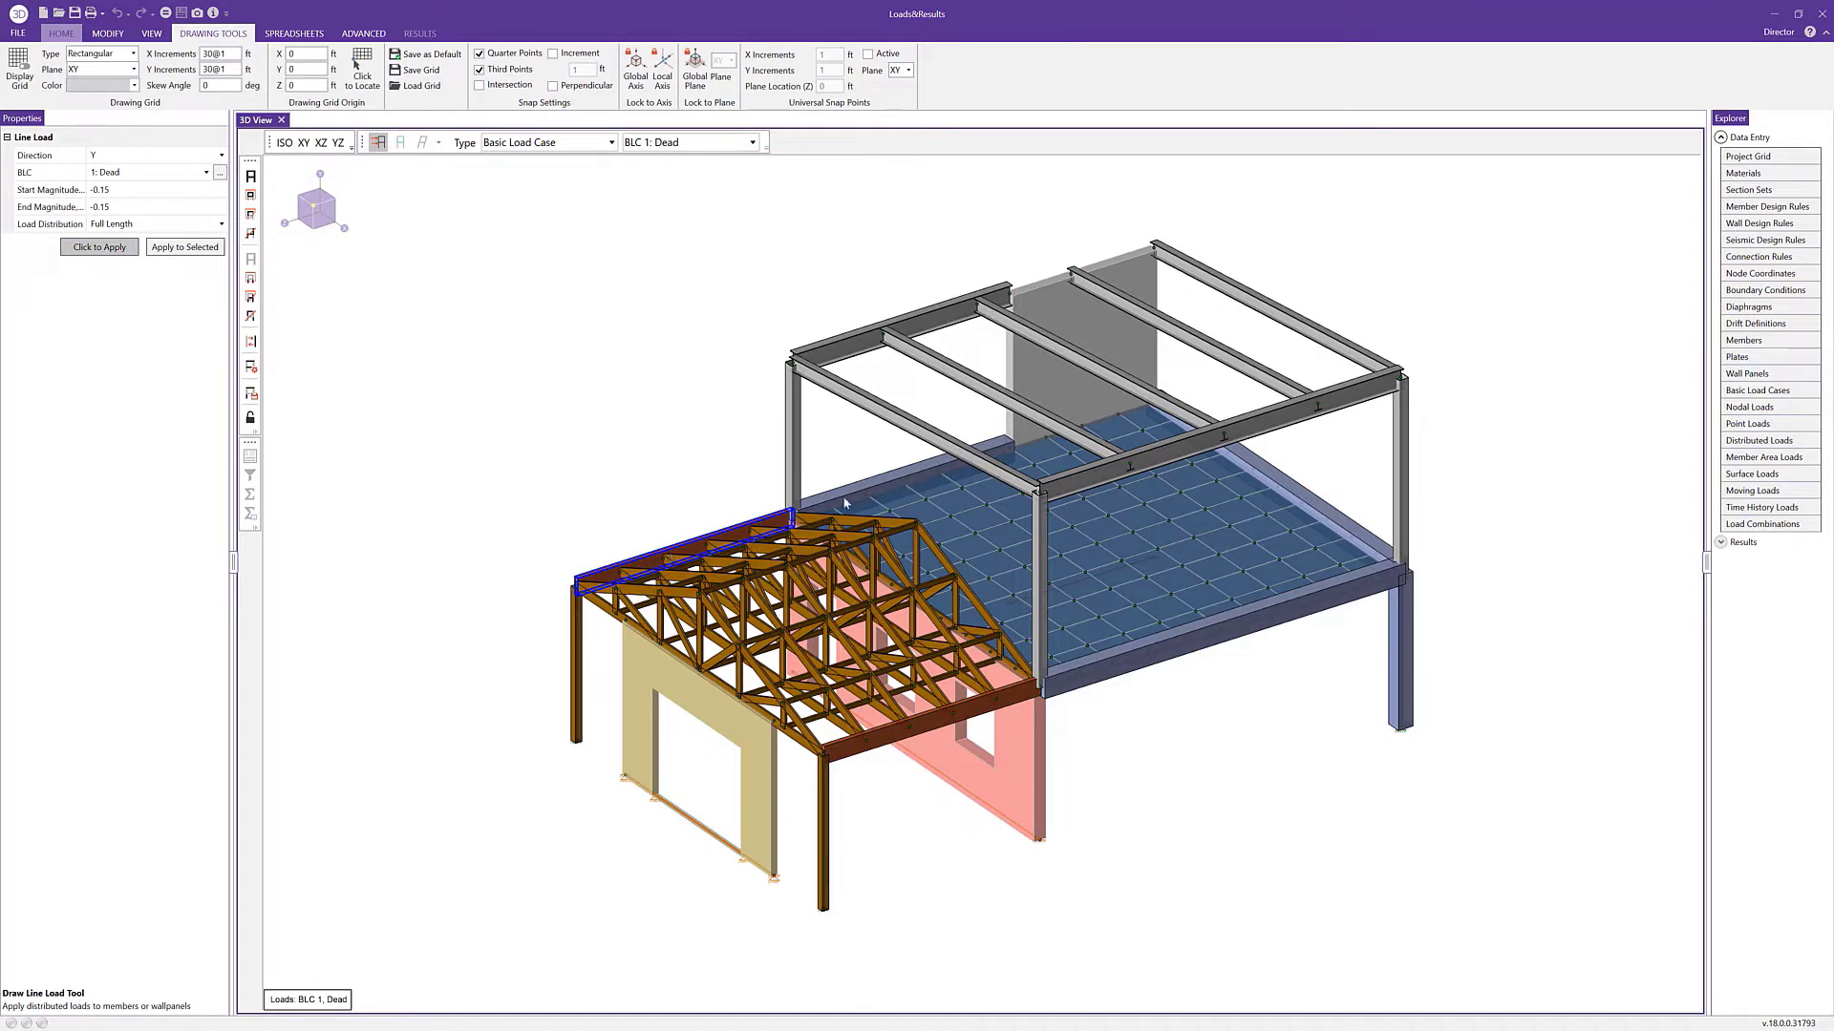
pyautogui.click(869, 488)
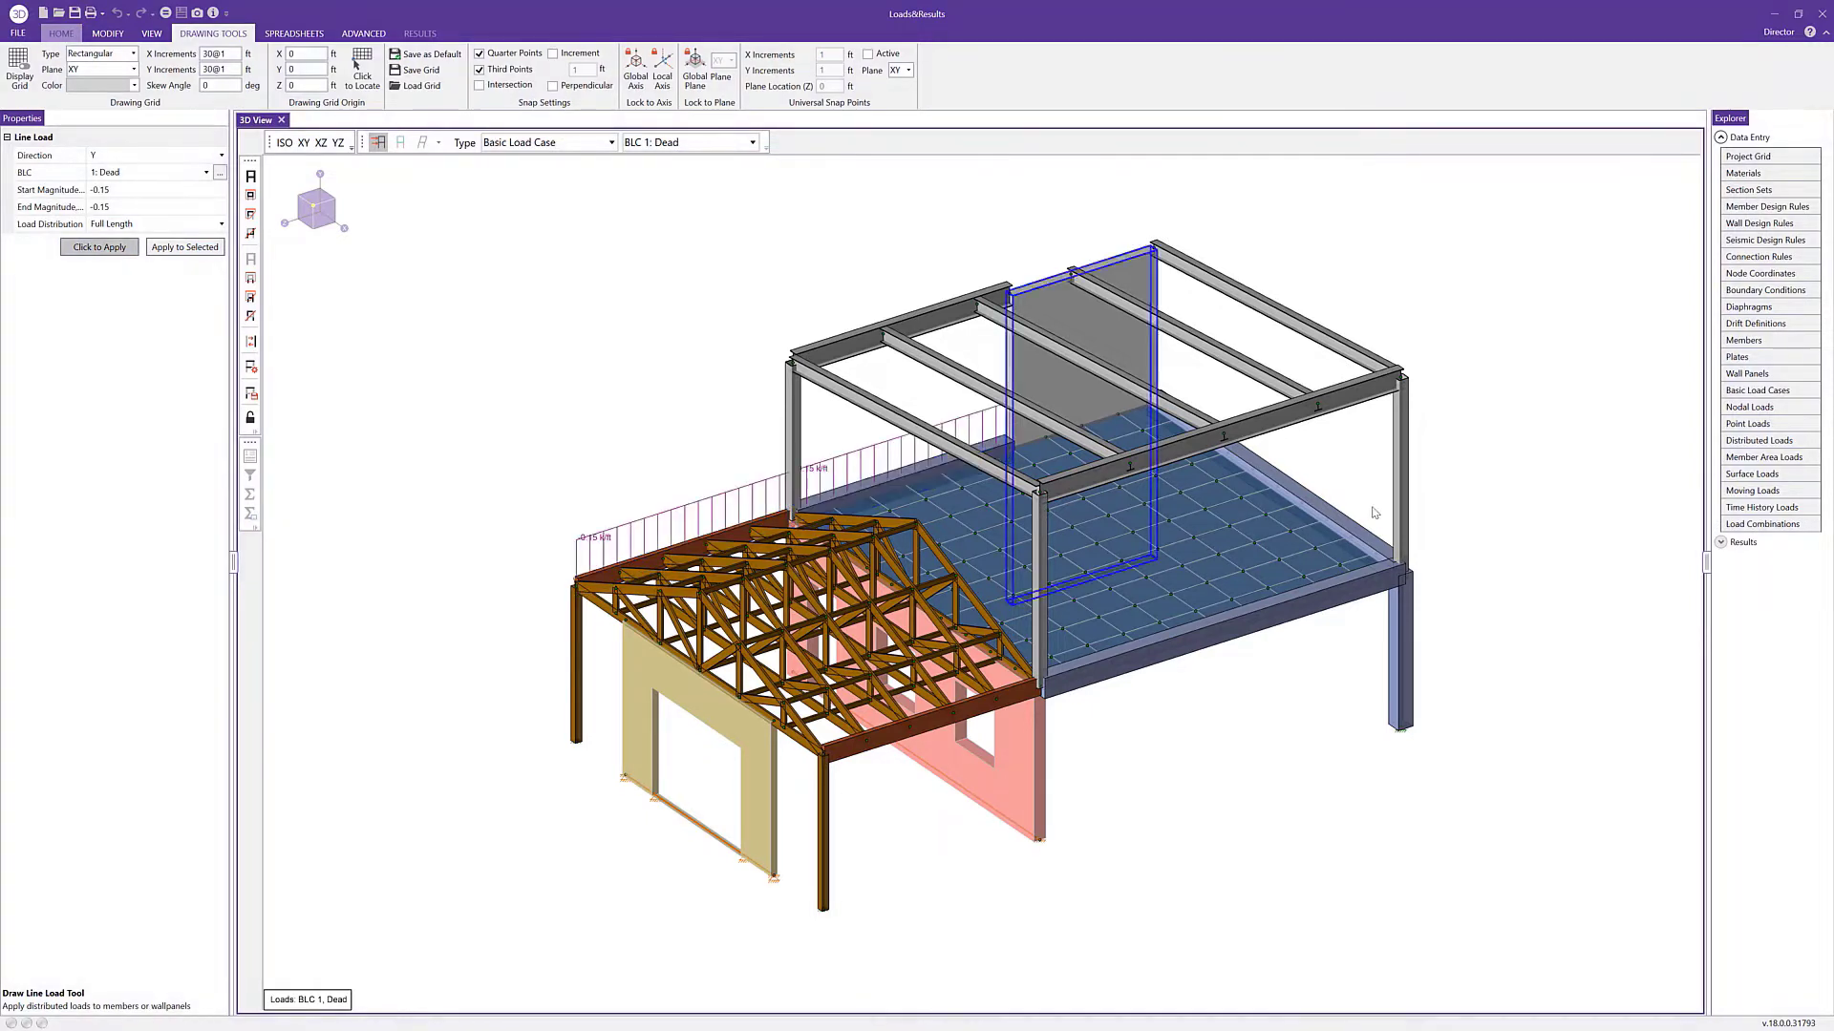
pyautogui.click(1341, 524)
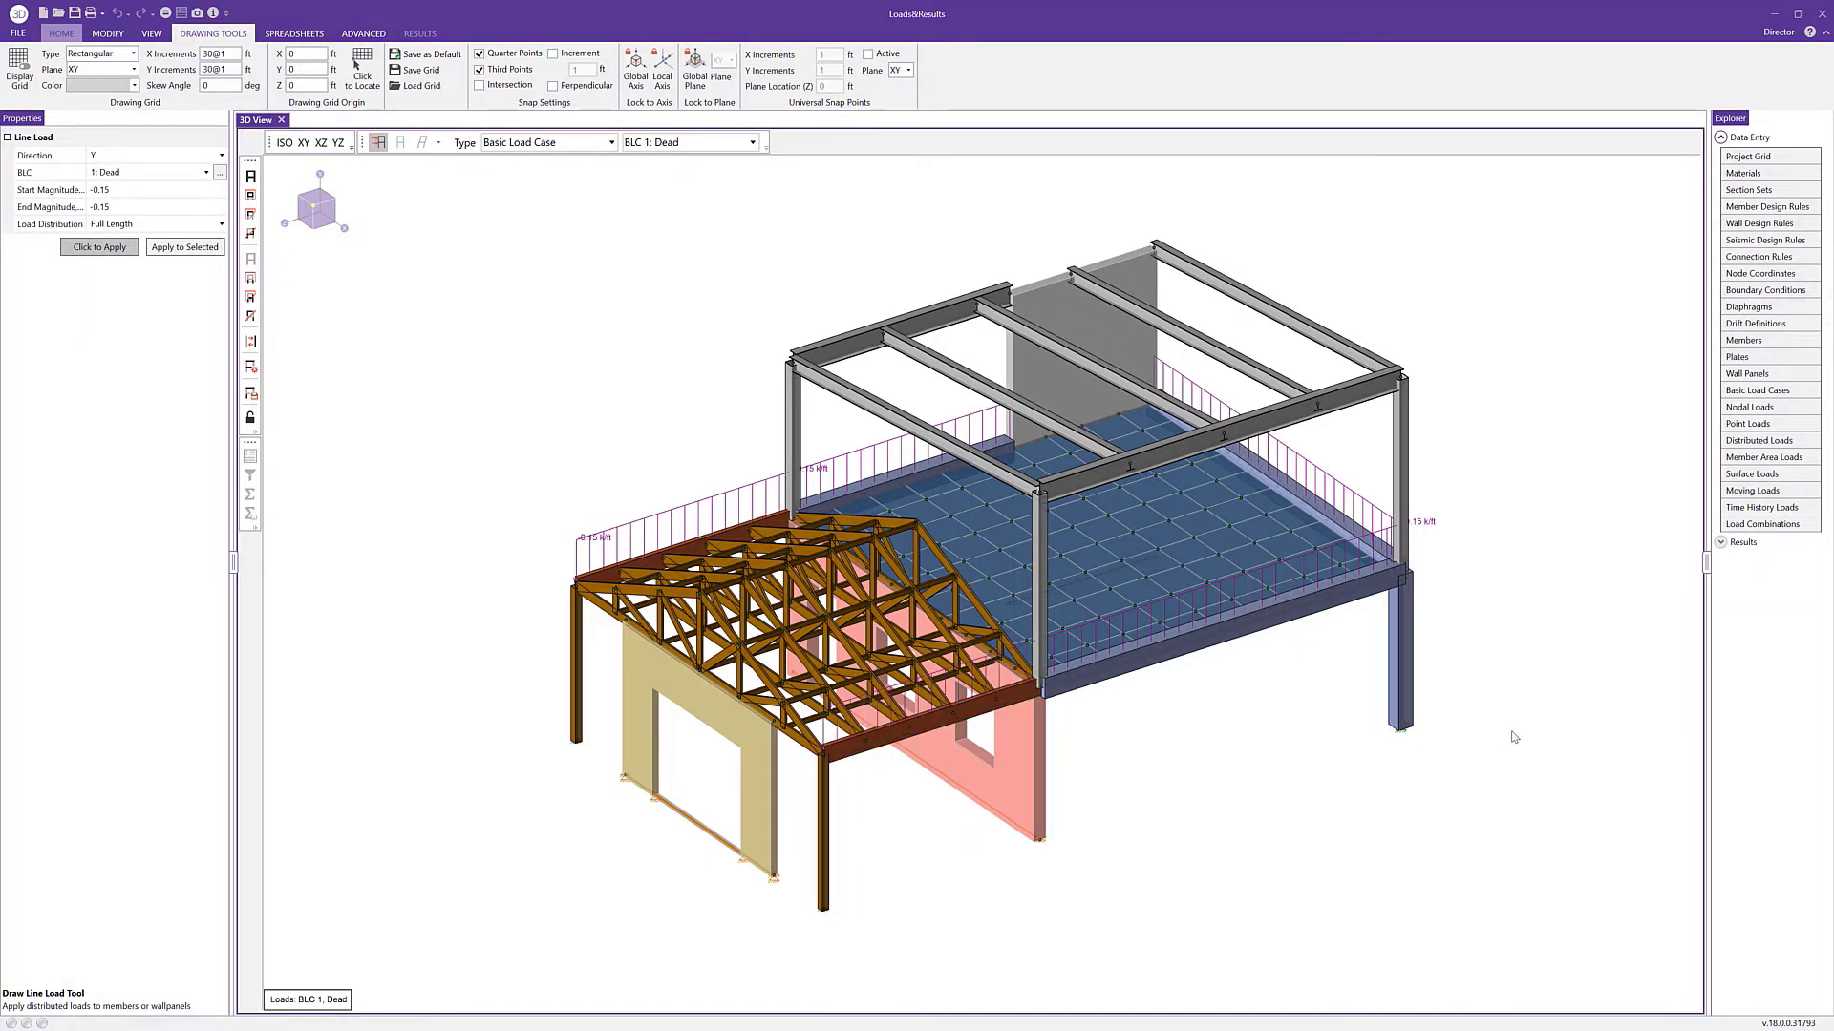
pyautogui.press('Escape')
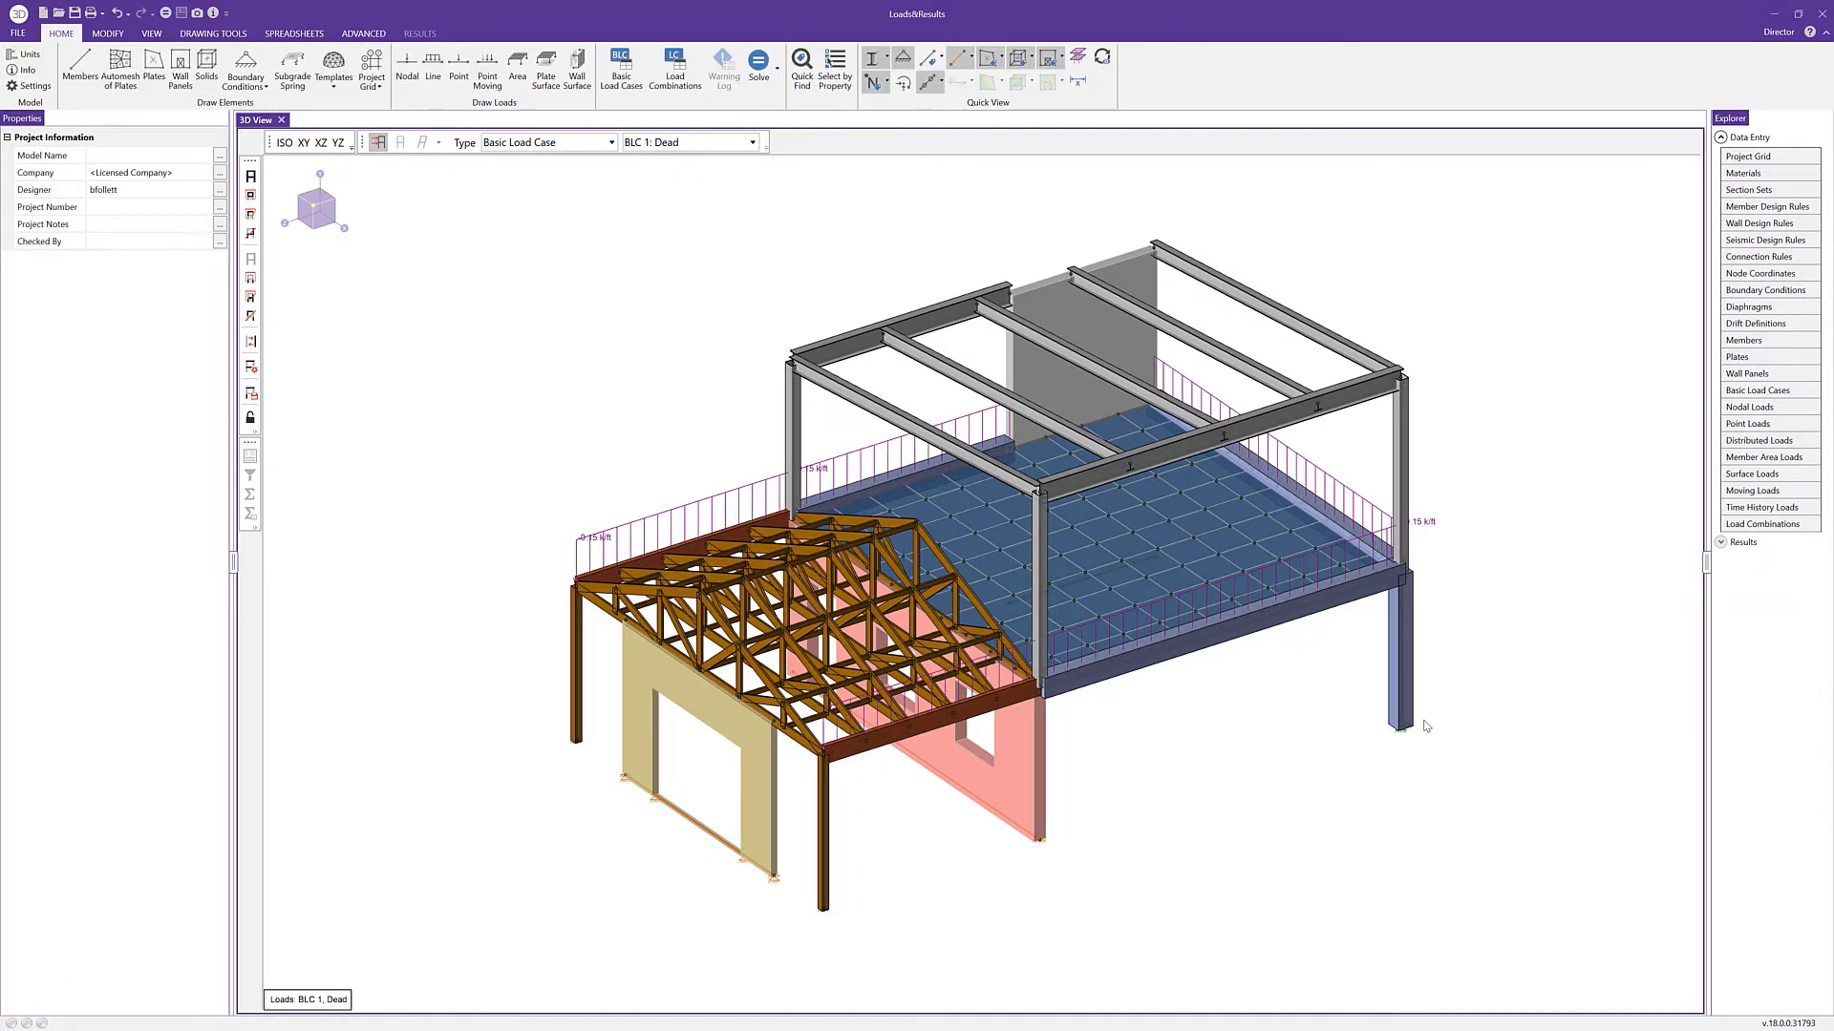
# Set up a full-length line load in direction PY, load case 3: Snow, with start magnitude -0.15 and end magnitude -0.25 k/ft.
pyautogui.click(438, 80)
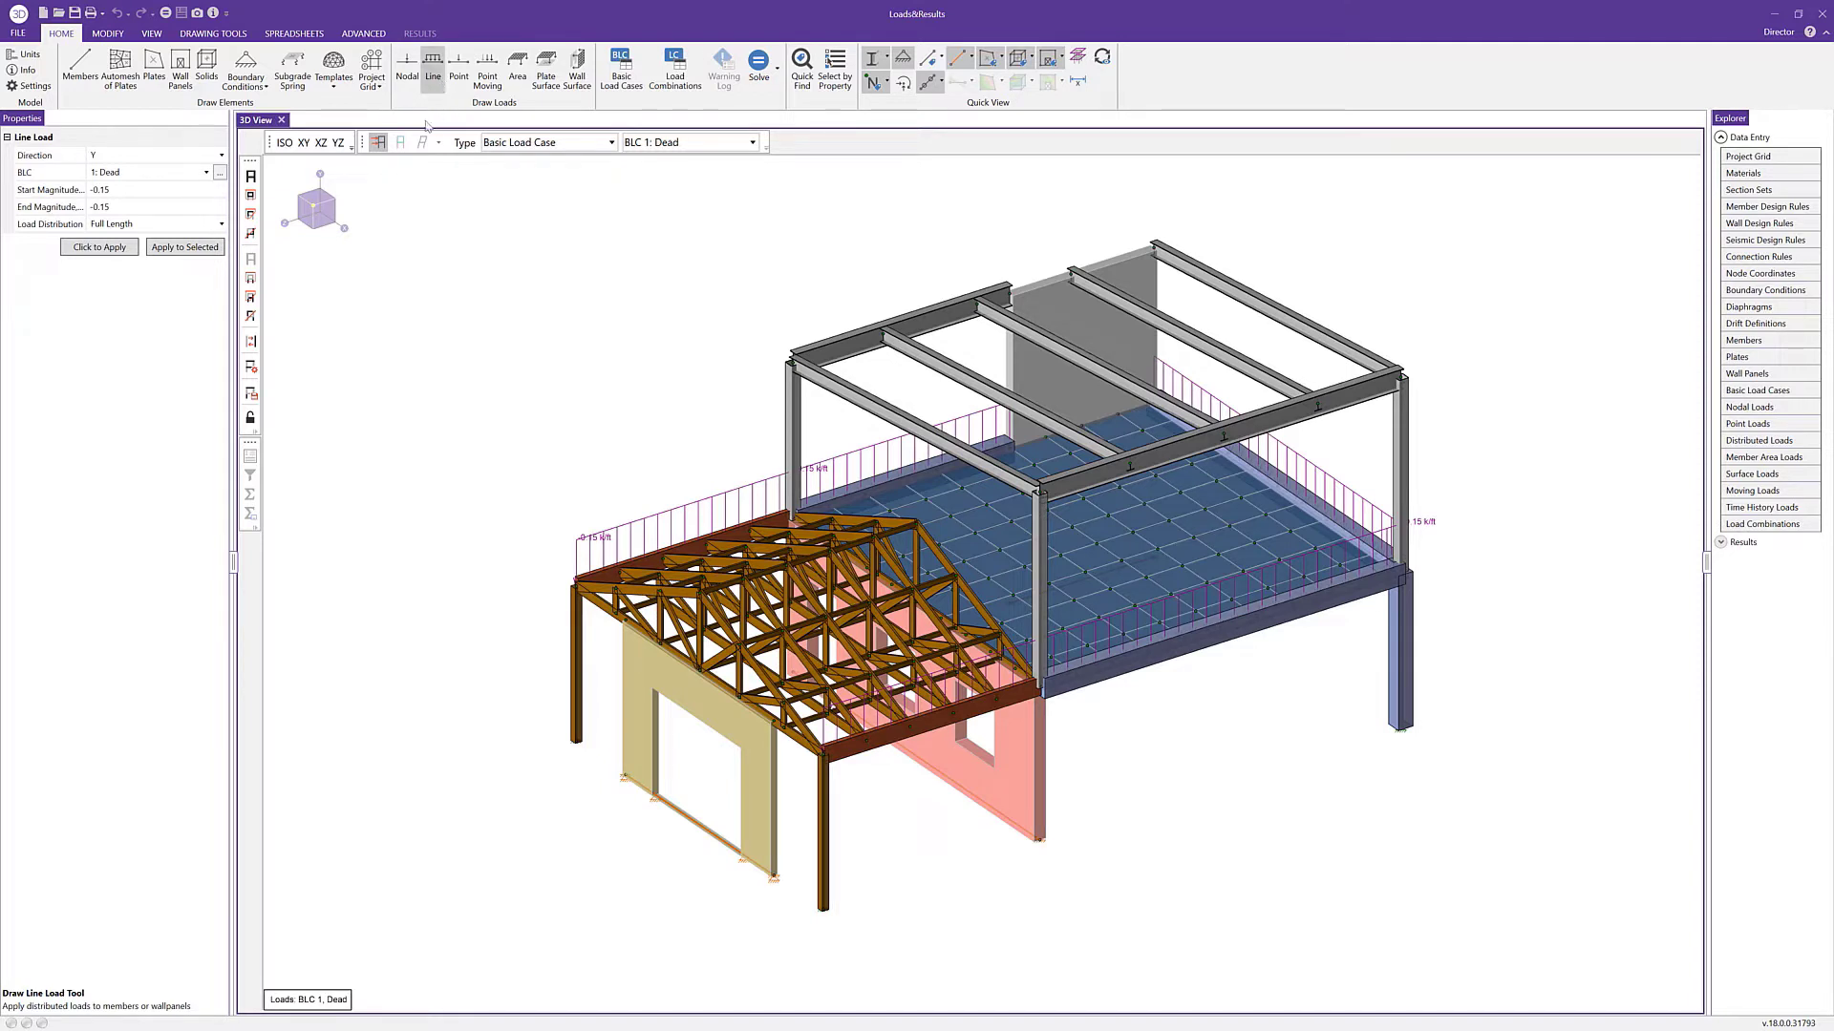
pyautogui.click(168, 156)
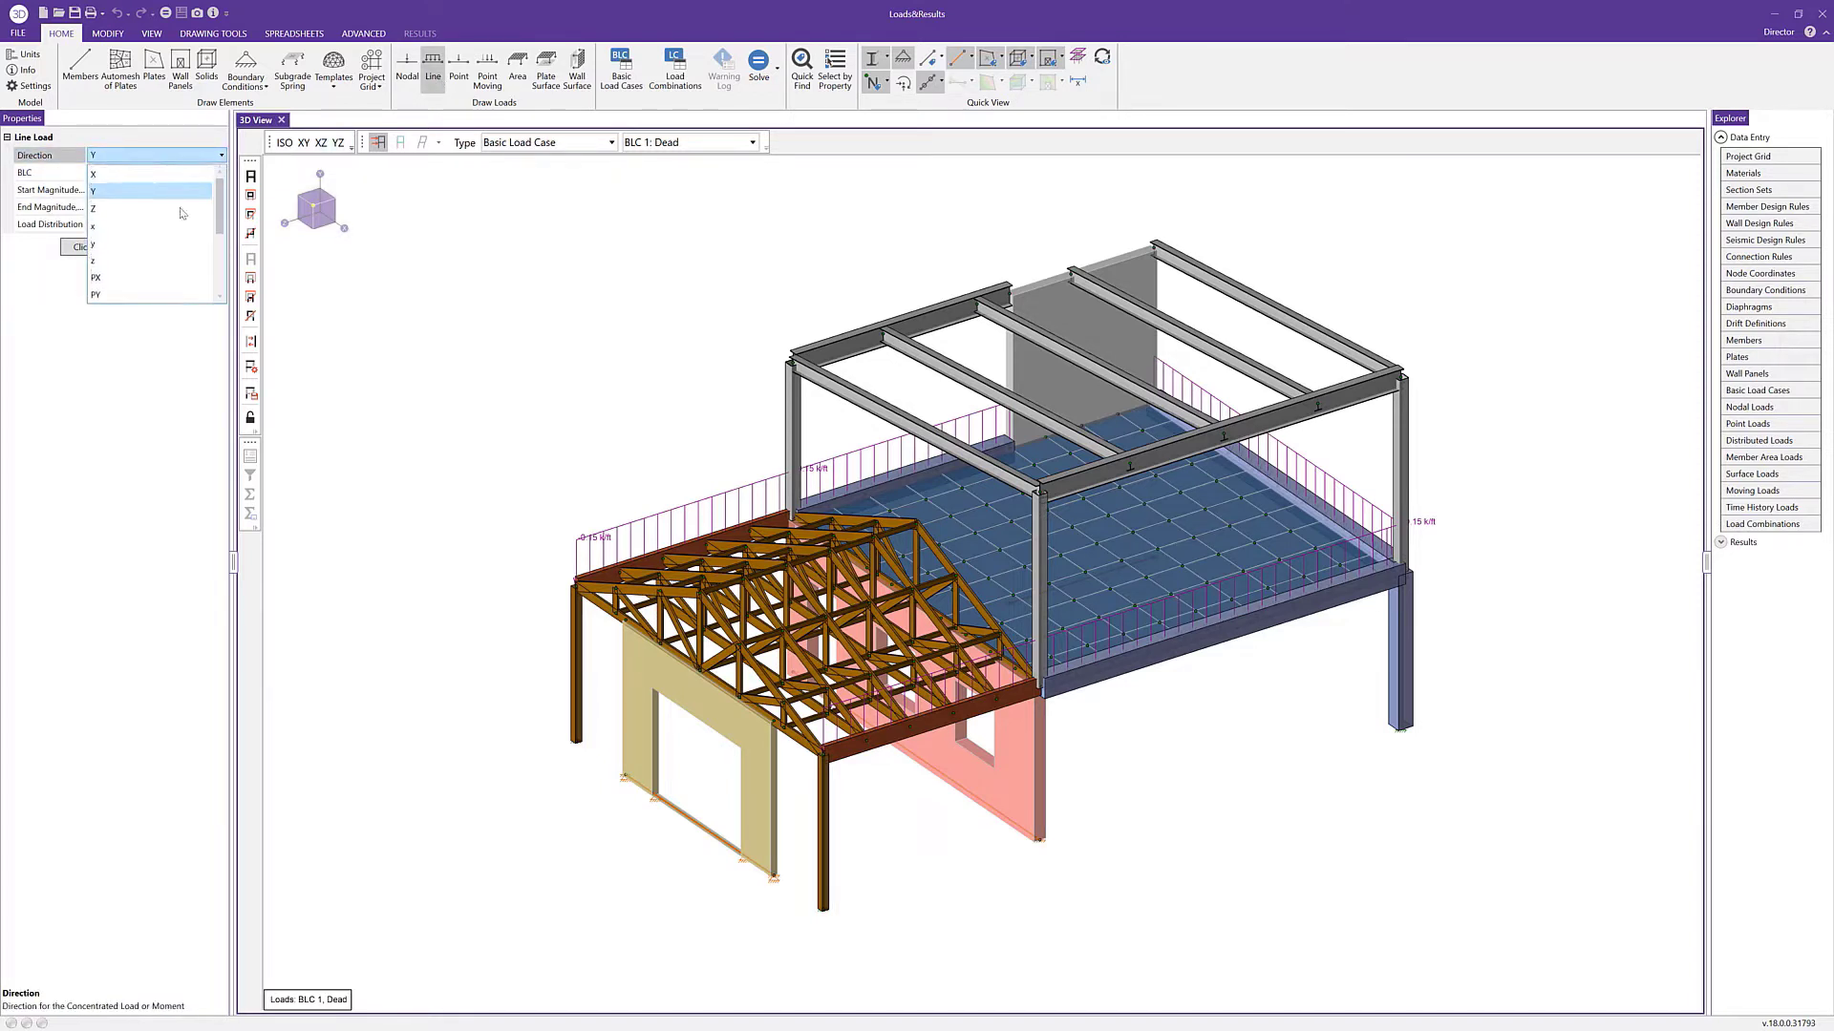
pyautogui.click(172, 272)
pyautogui.click(202, 159)
pyautogui.click(188, 290)
pyautogui.click(198, 174)
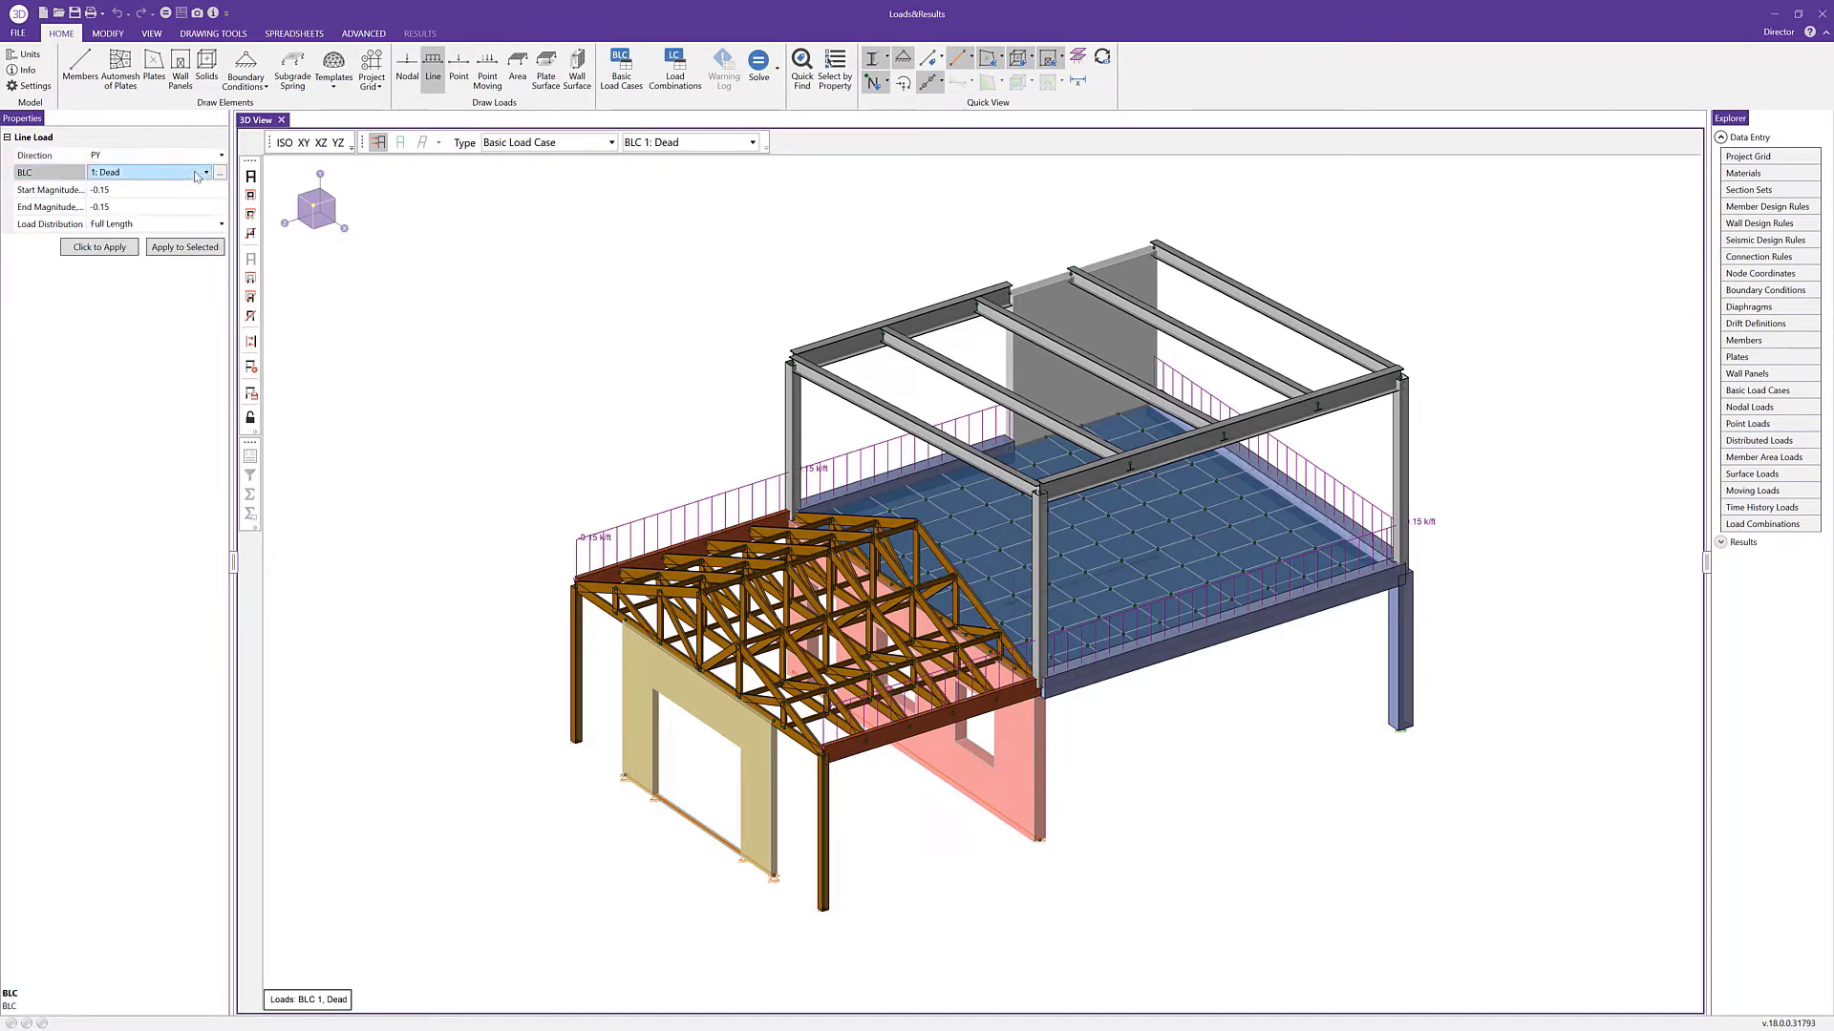
pyautogui.click(175, 227)
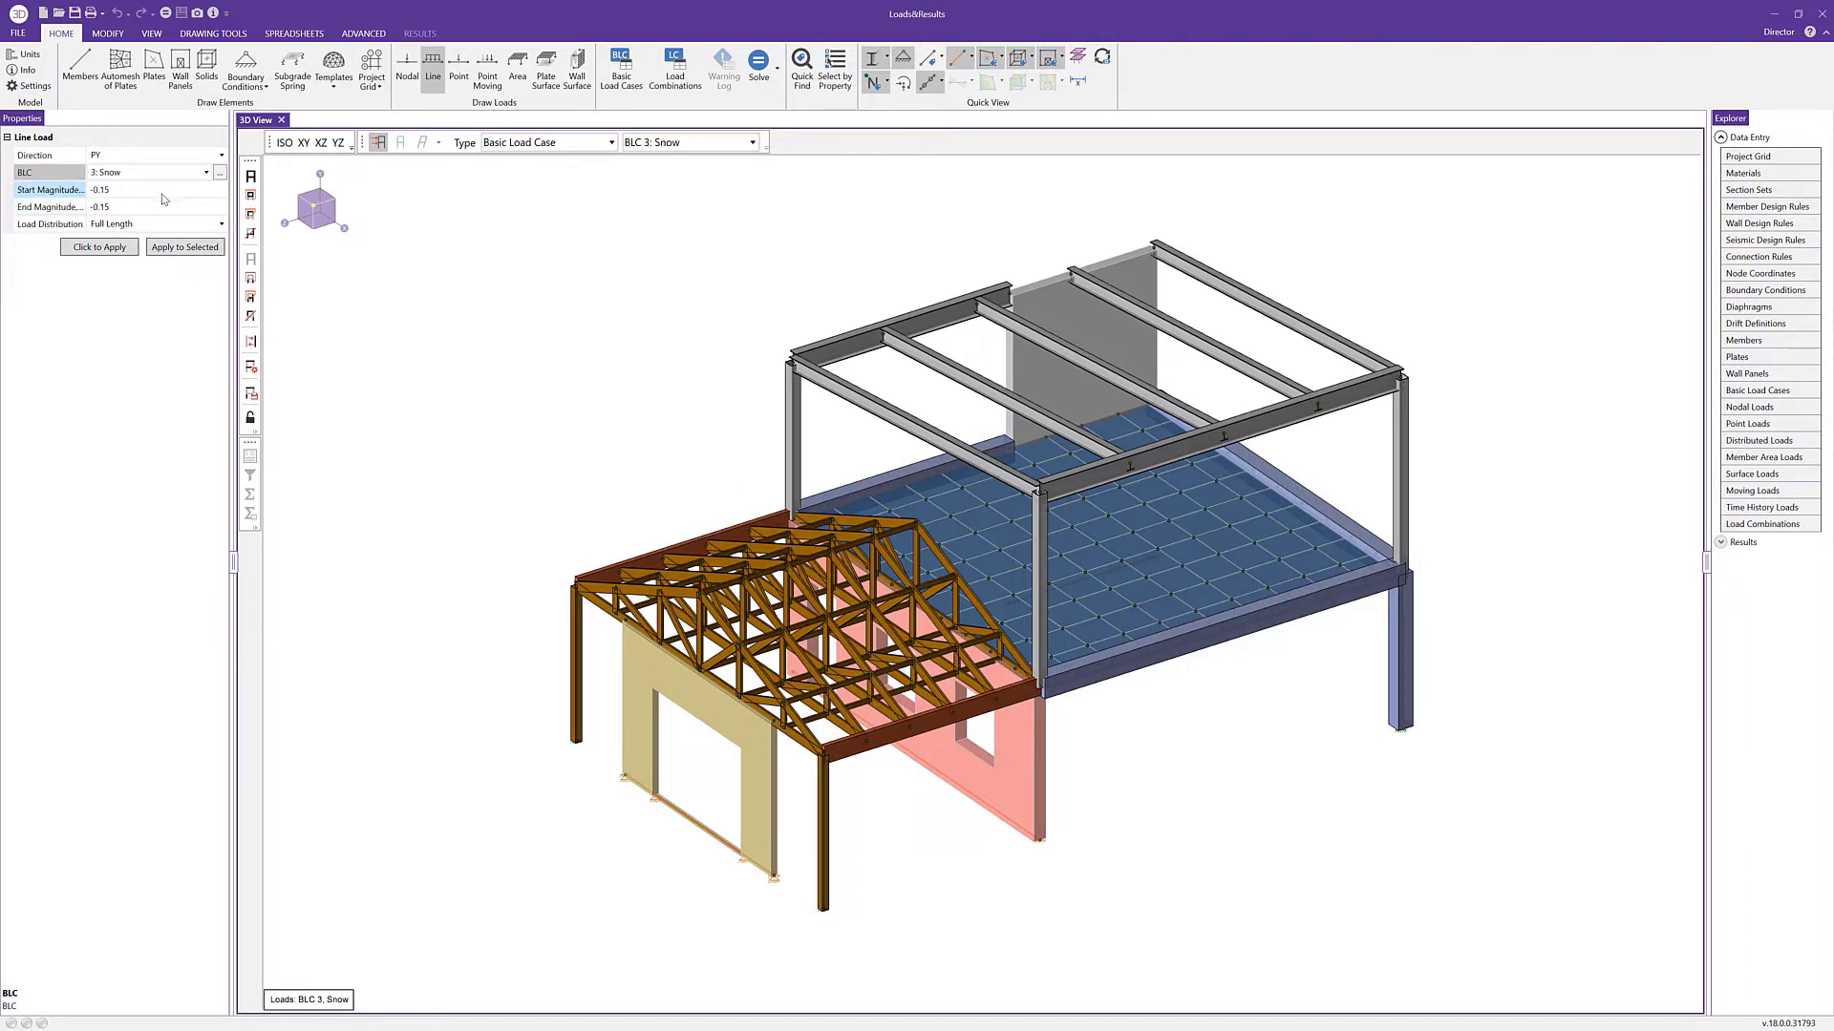
pyautogui.click(160, 208)
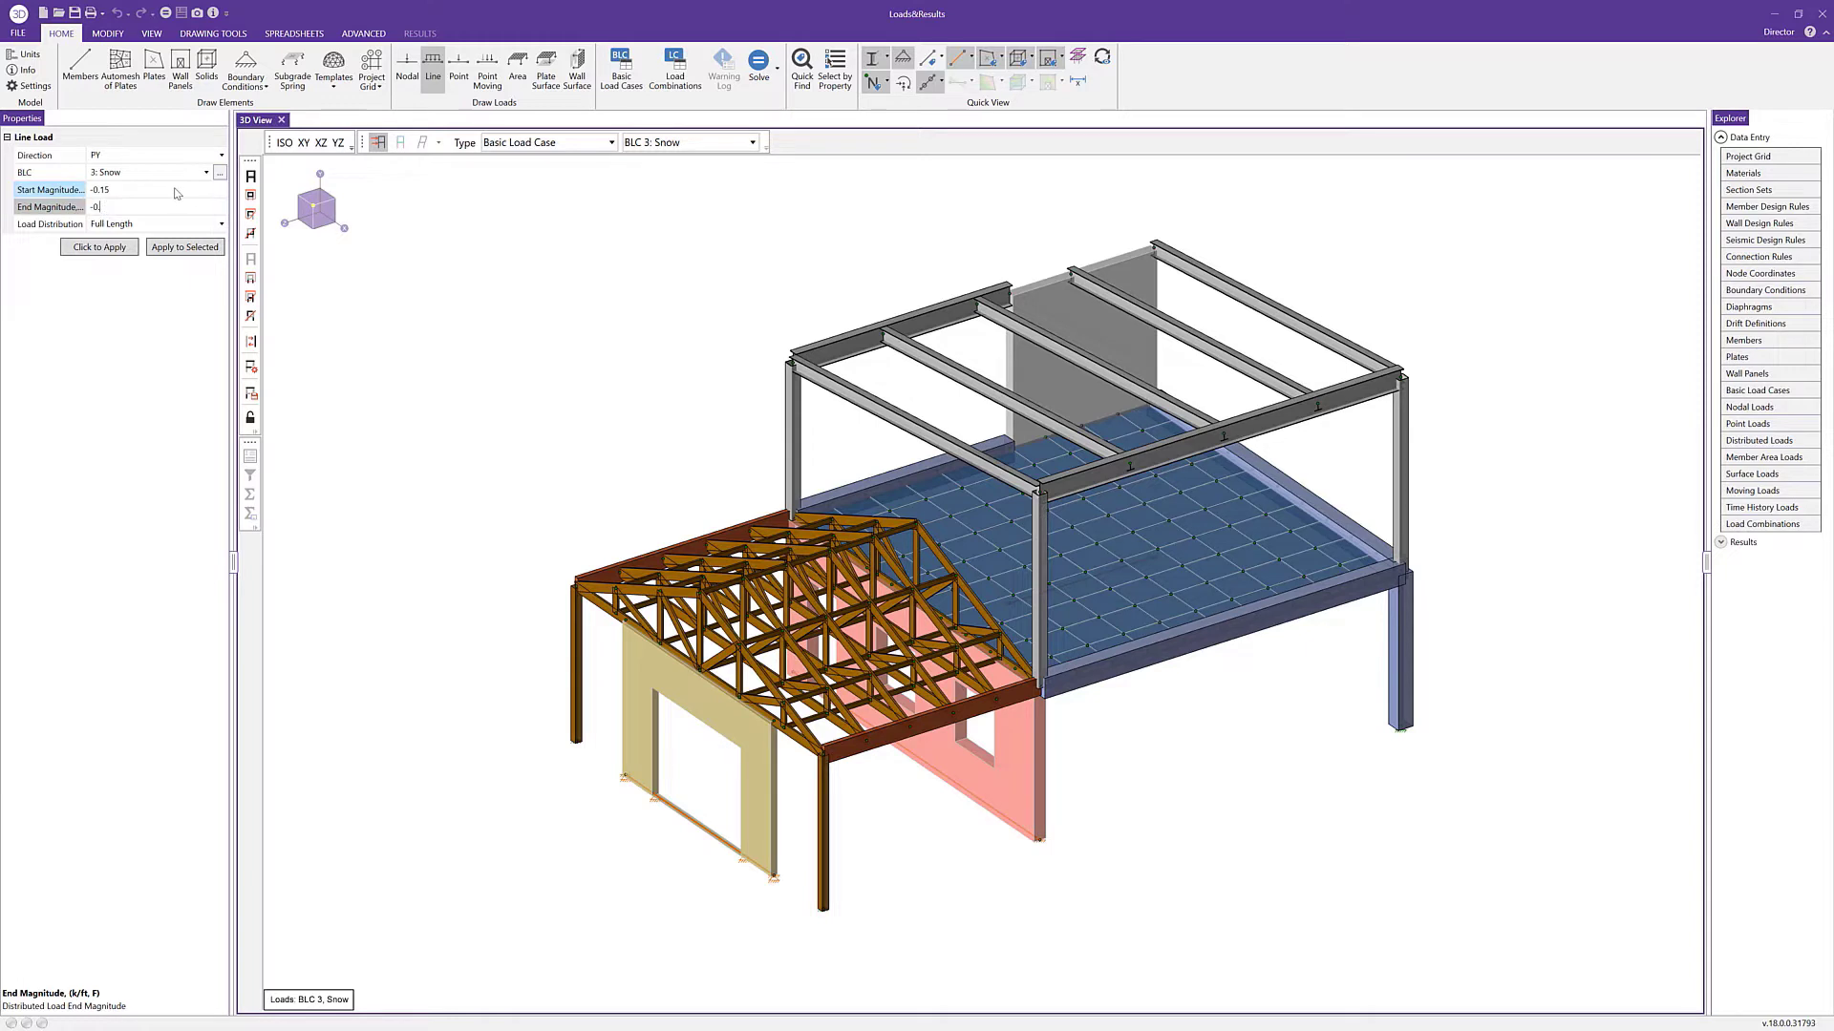
pyautogui.press('Tab')
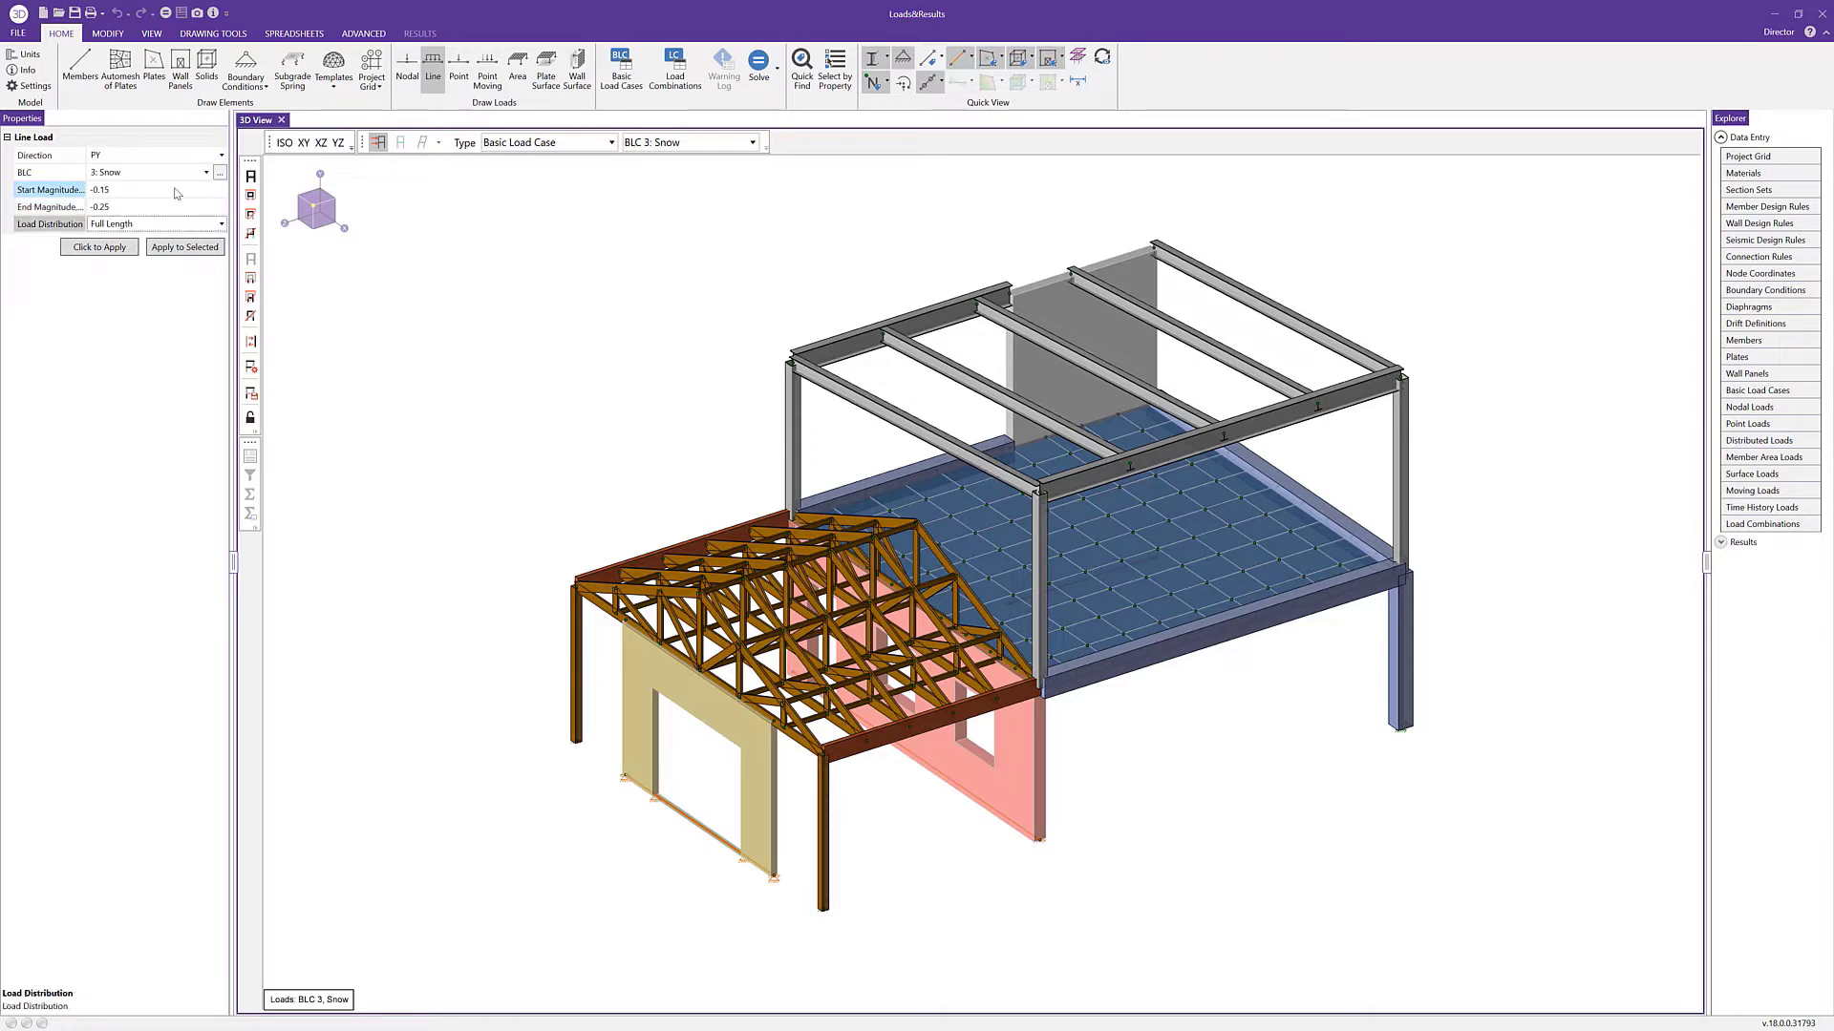
pyautogui.click(187, 247)
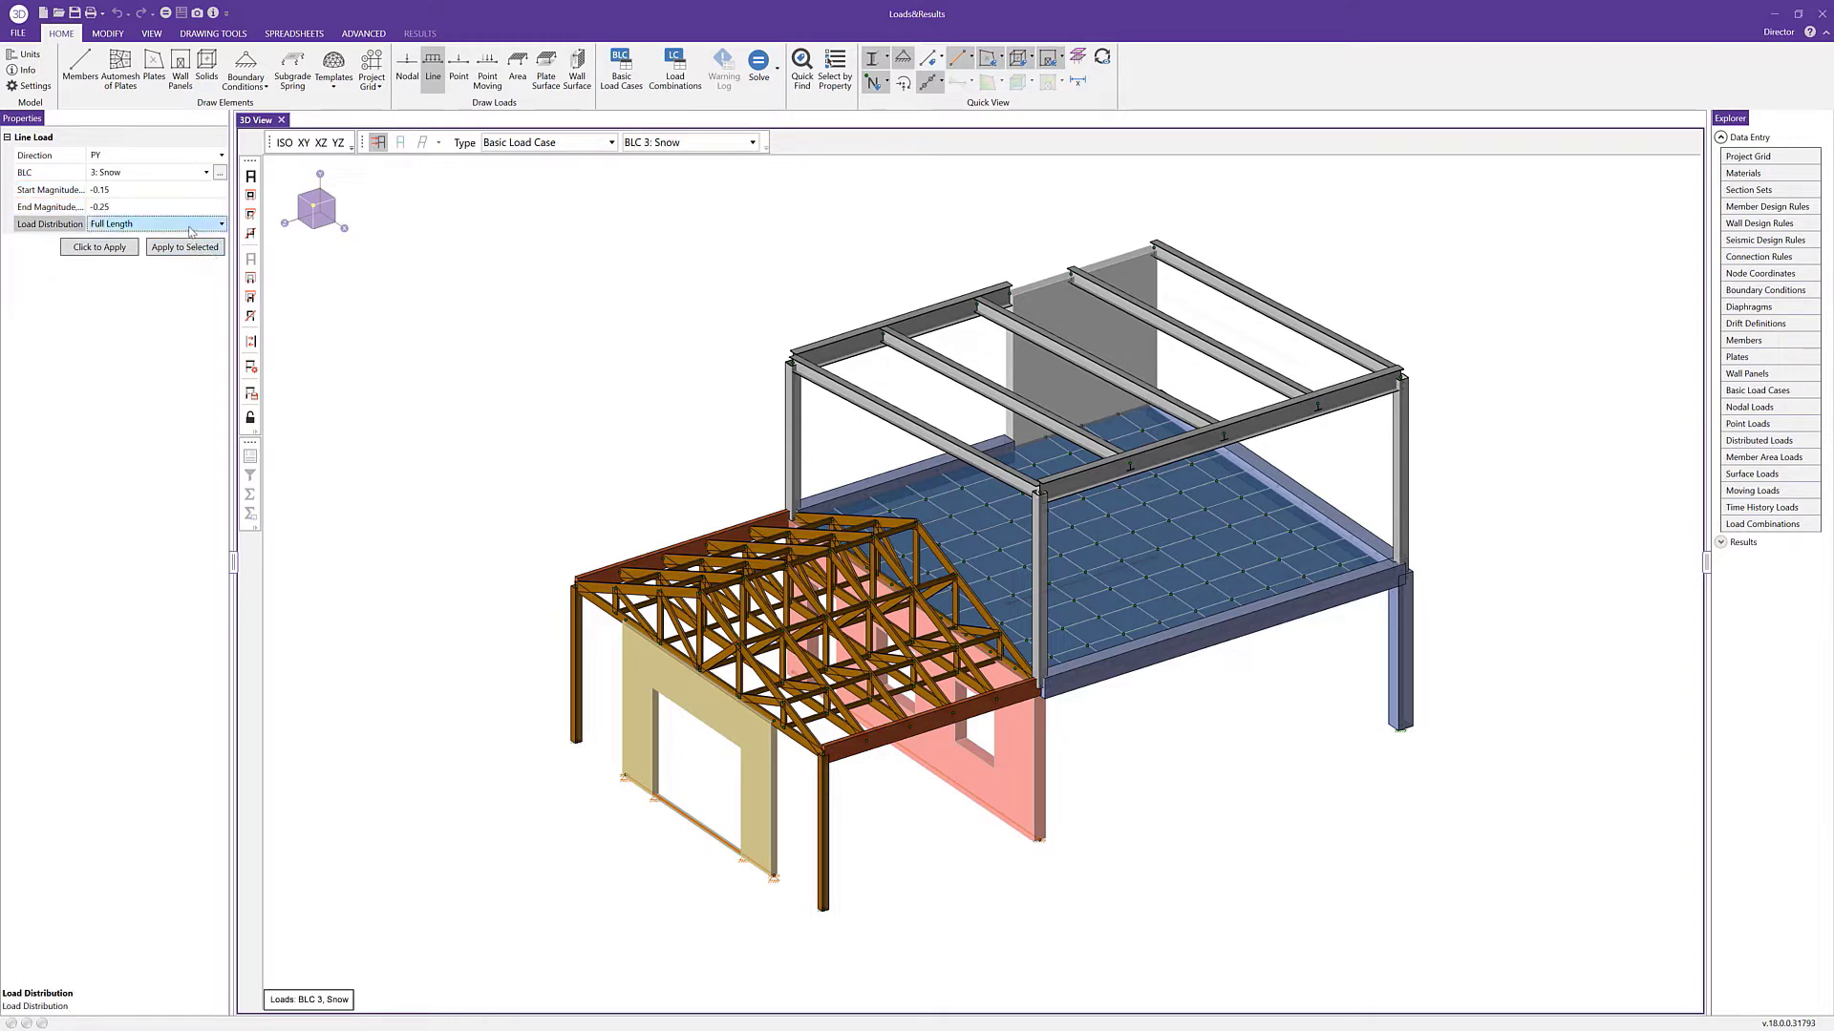
# Apply the snow line load to the five parallel steel roof beams and end the placement.
pyautogui.click(124, 250)
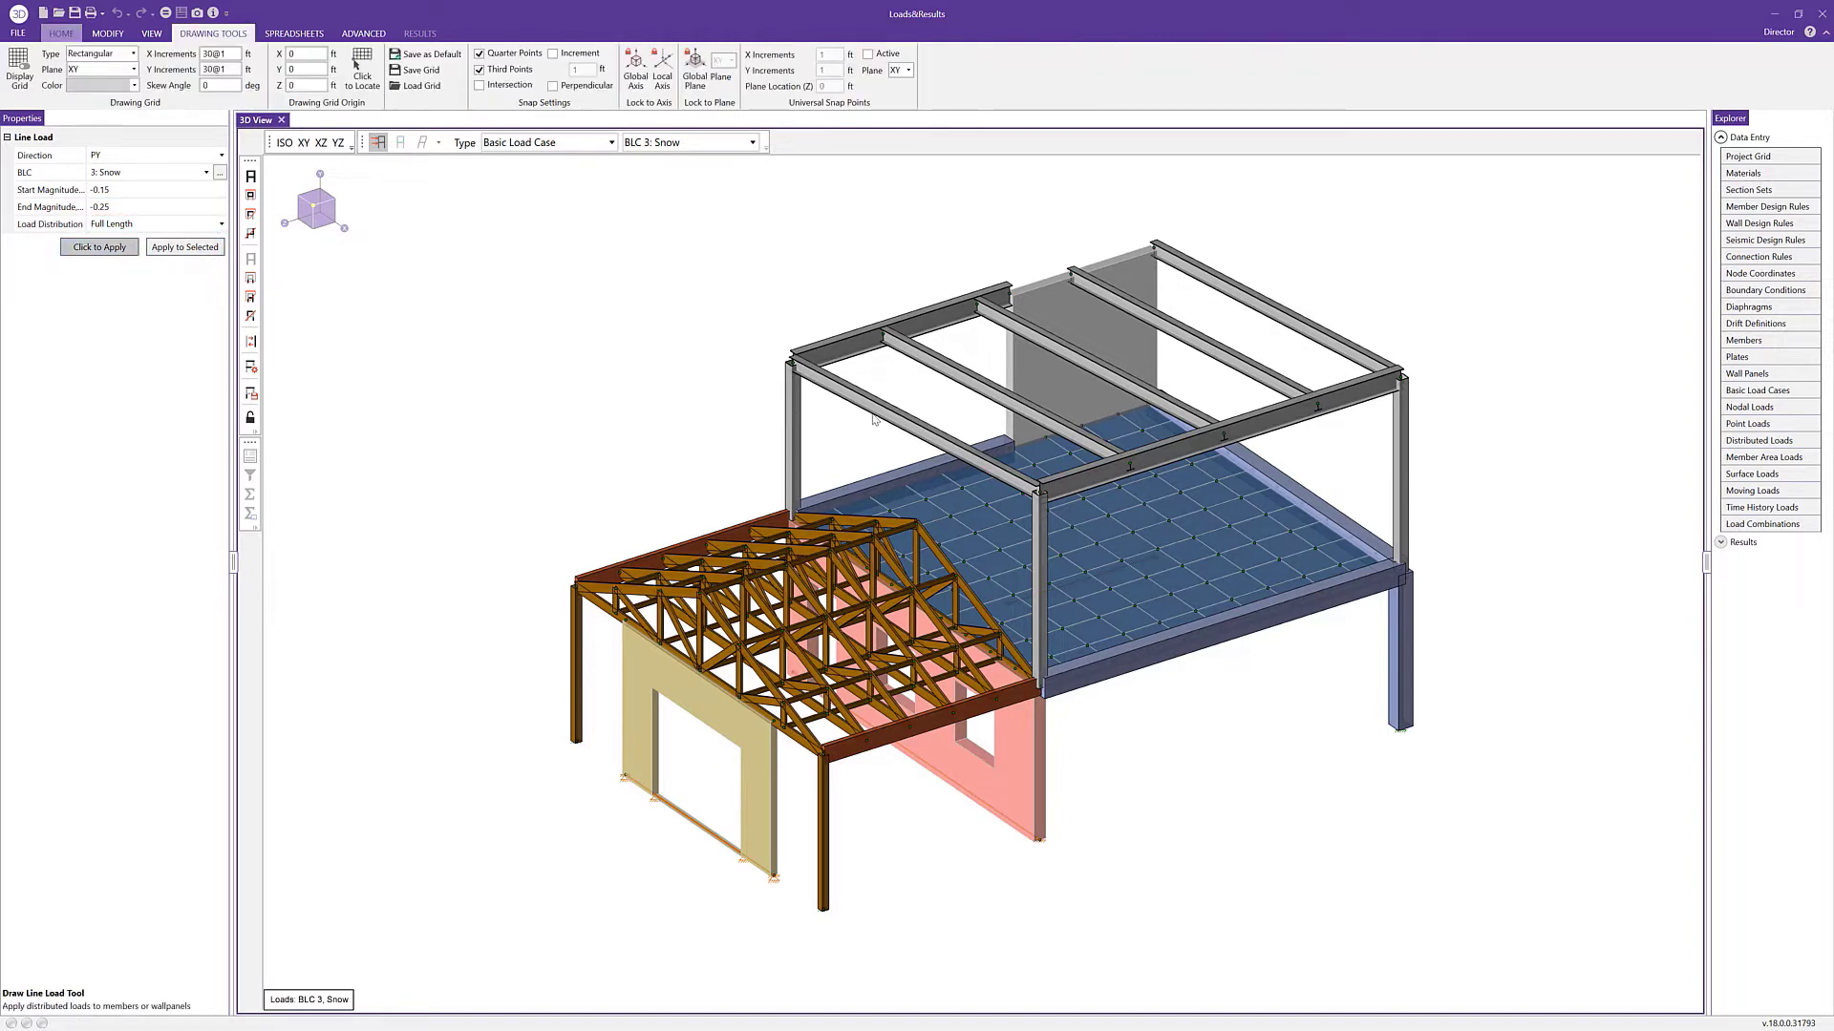
pyautogui.click(960, 380)
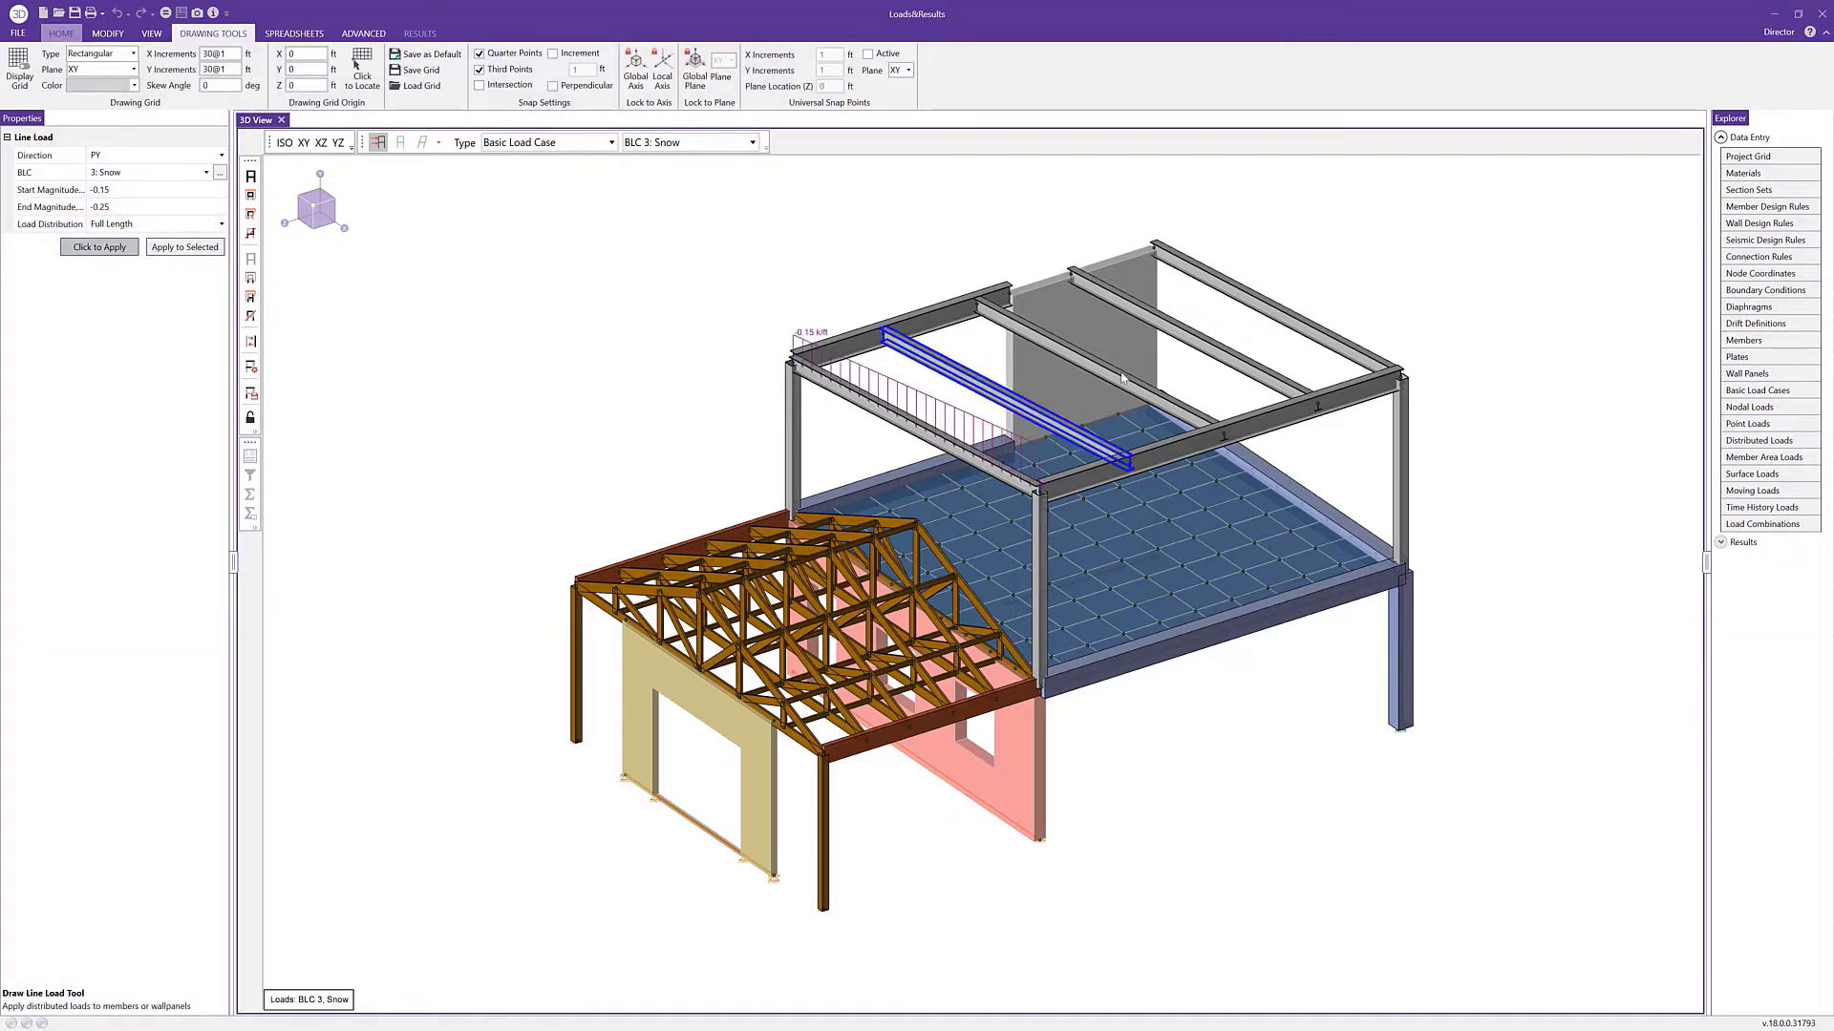
pyautogui.click(1051, 353)
pyautogui.click(1224, 358)
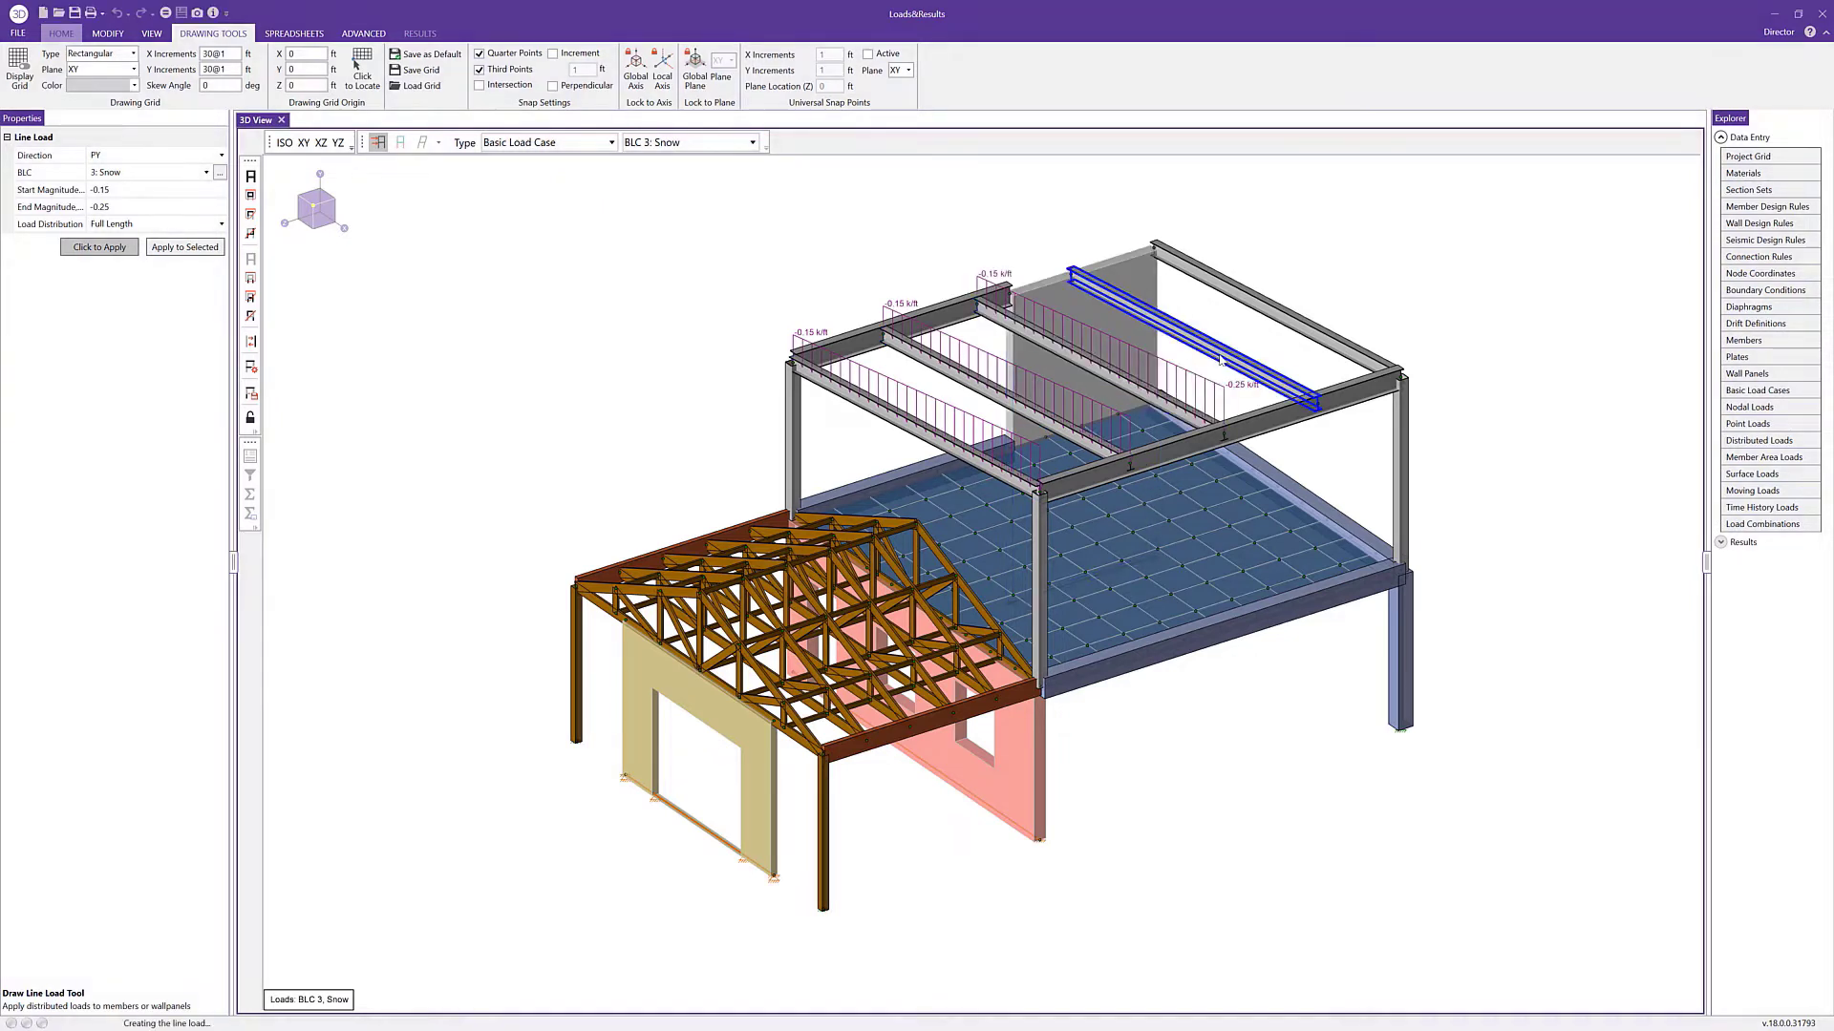
pyautogui.click(1289, 382)
pyautogui.click(1357, 354)
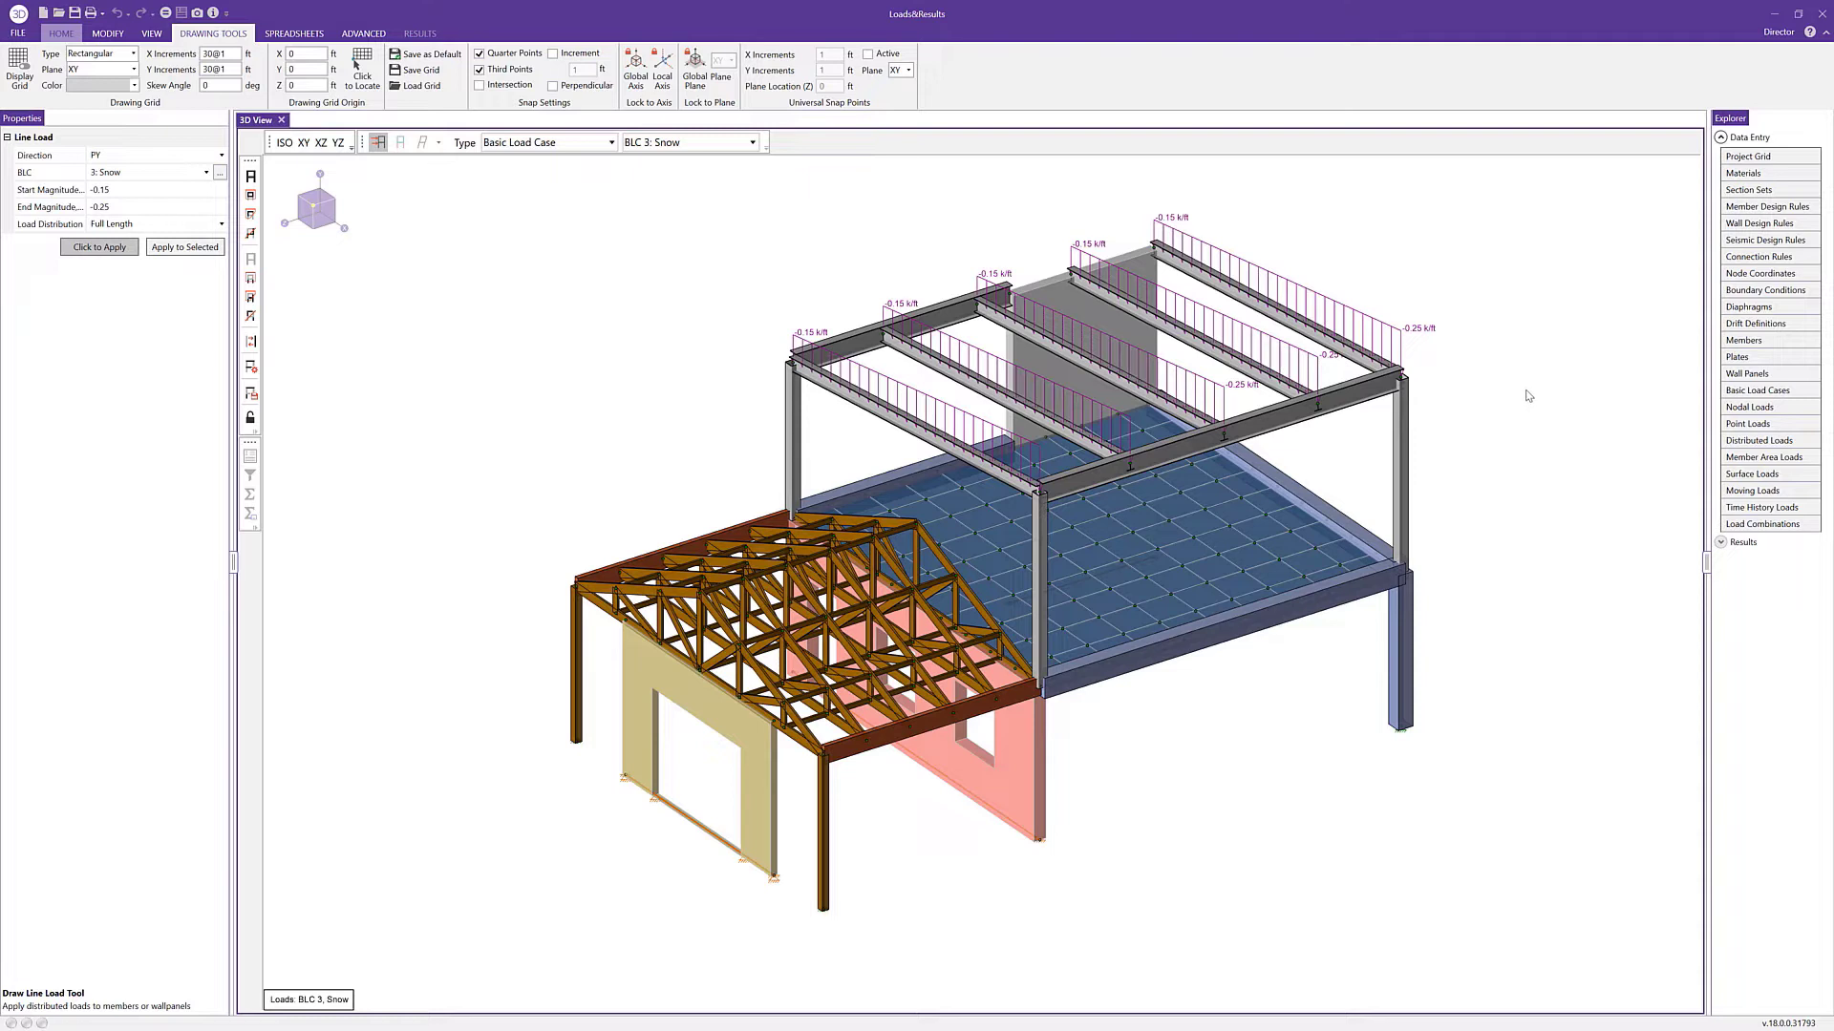
pyautogui.press('Escape')
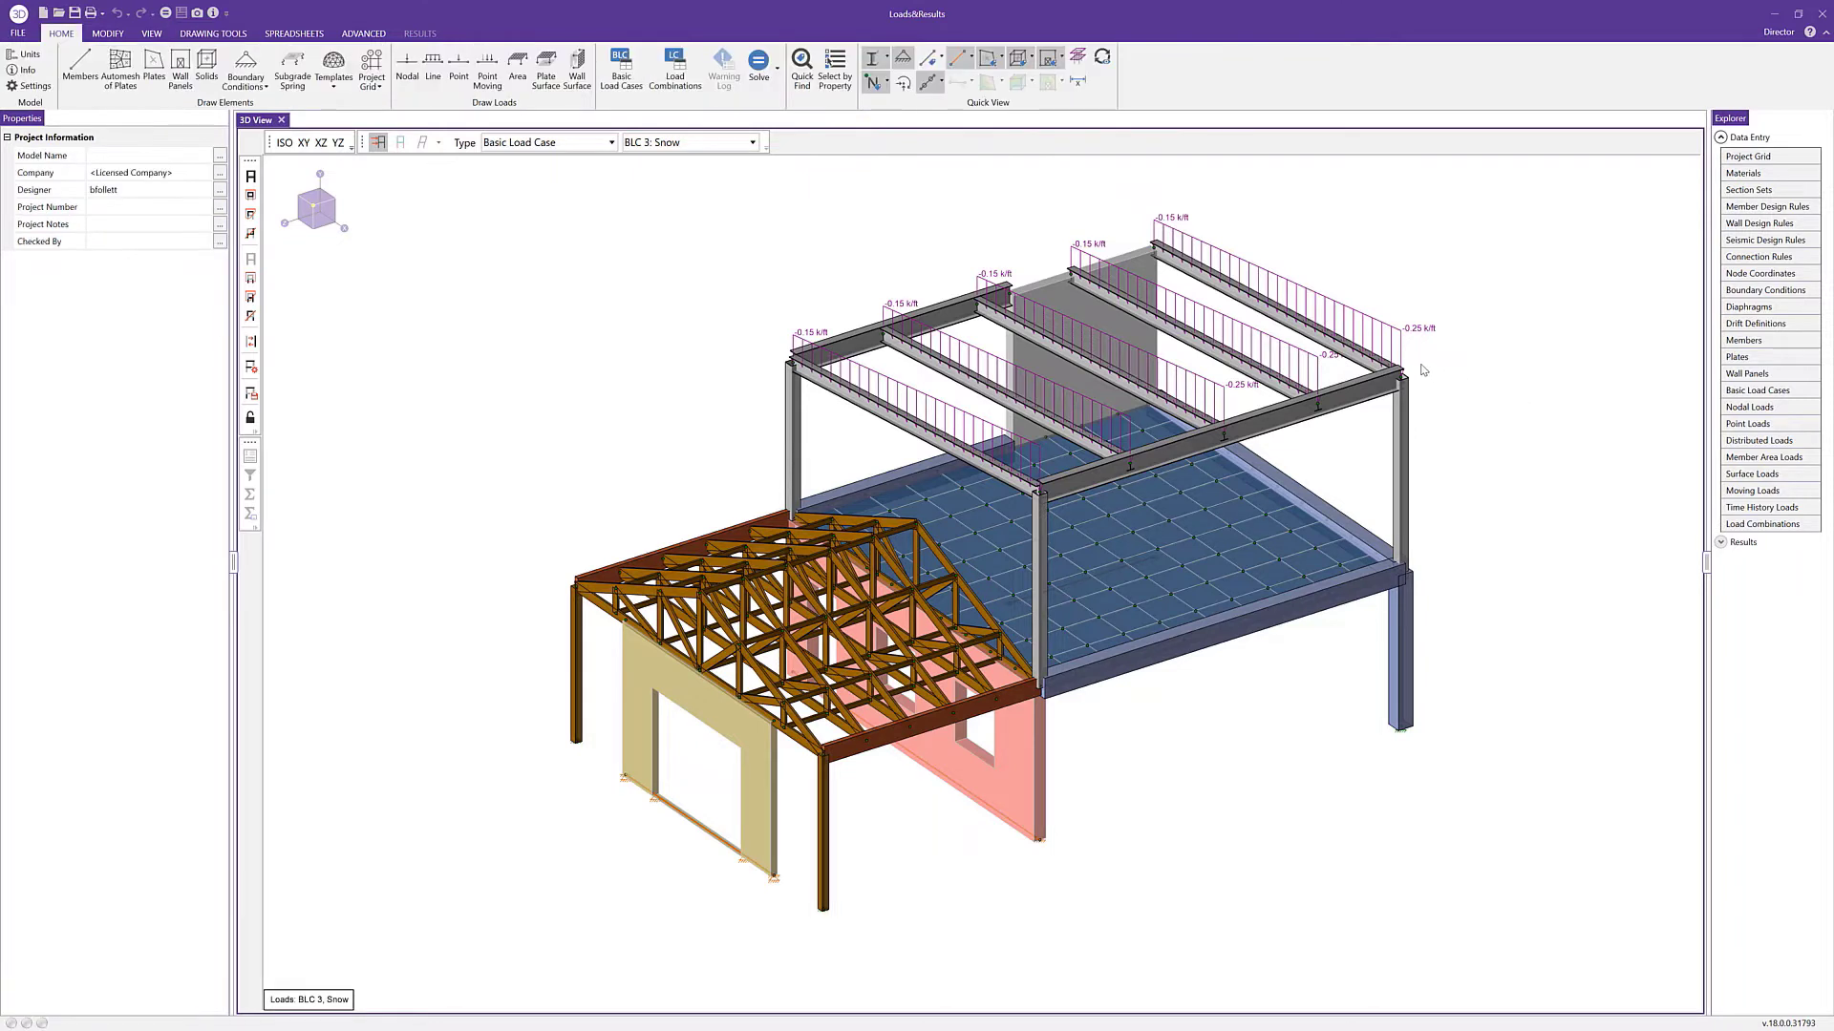
# Change the snow loads on the two outer steel roof beams to start magnitude -0.1 and end magnitude -0.175 k/ft, and clear the selection.
pyautogui.click(1208, 315)
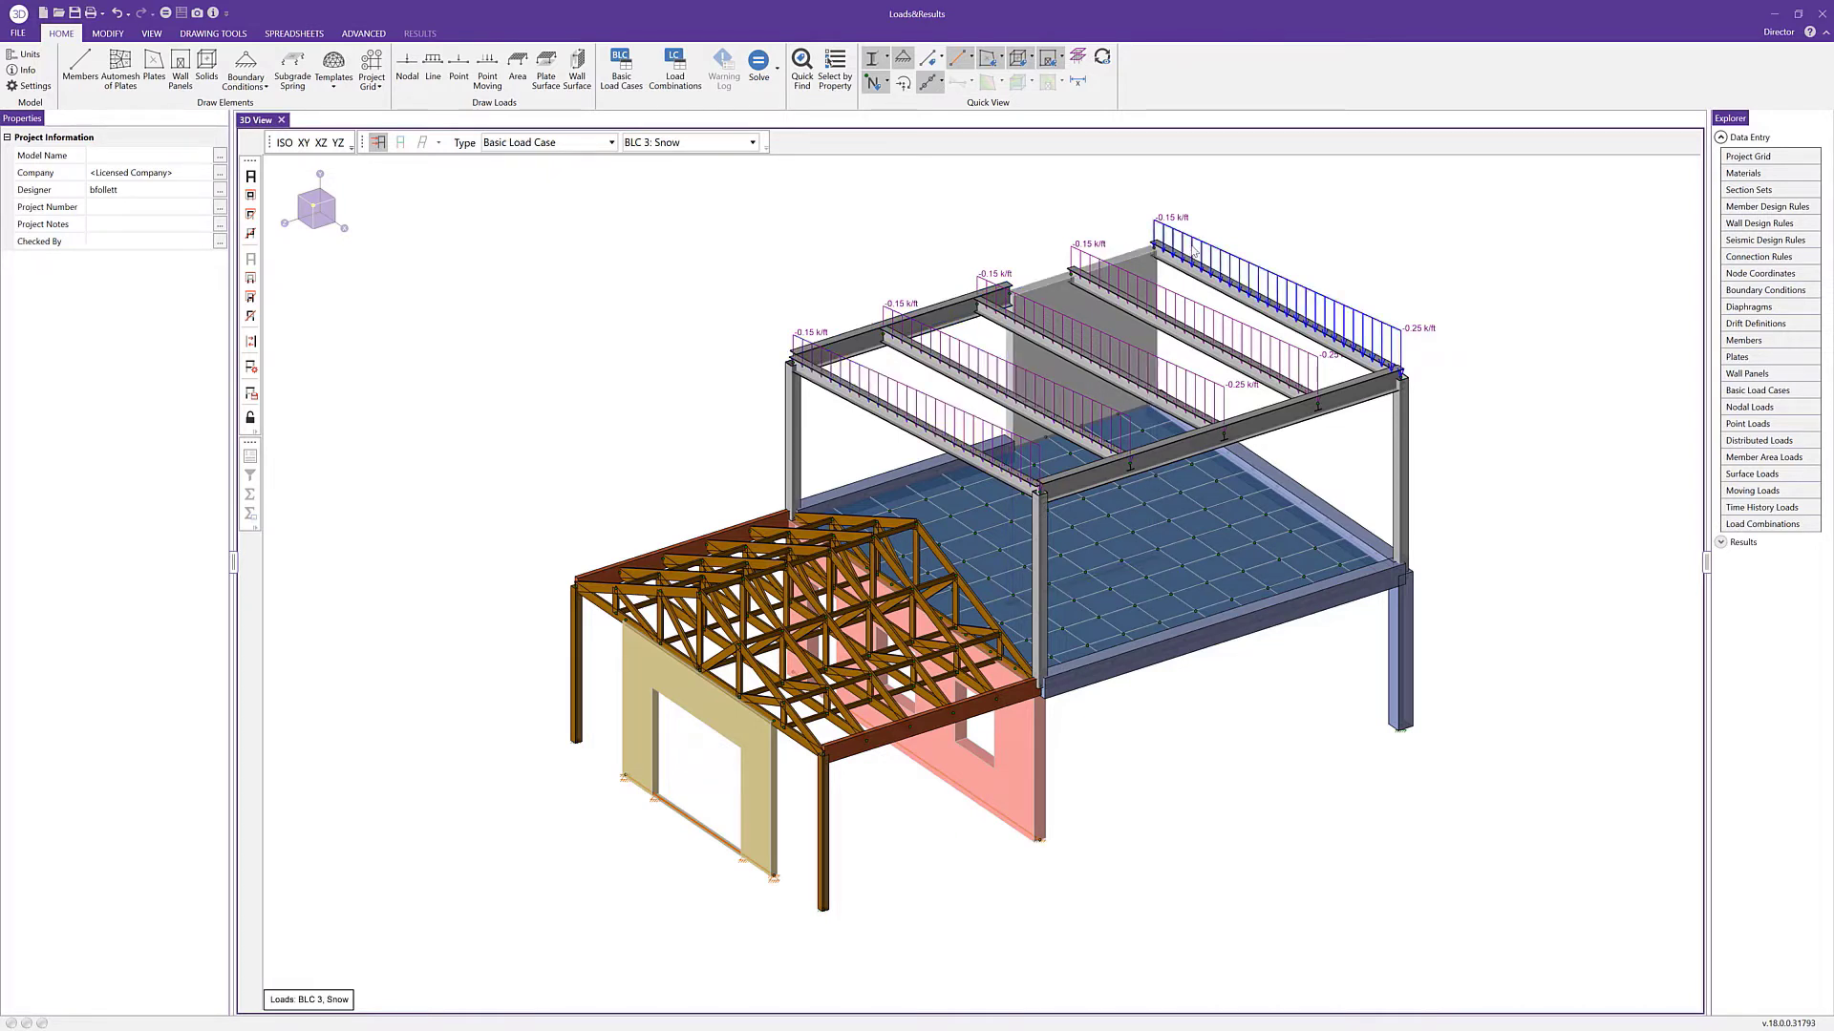
pyautogui.click(1201, 251)
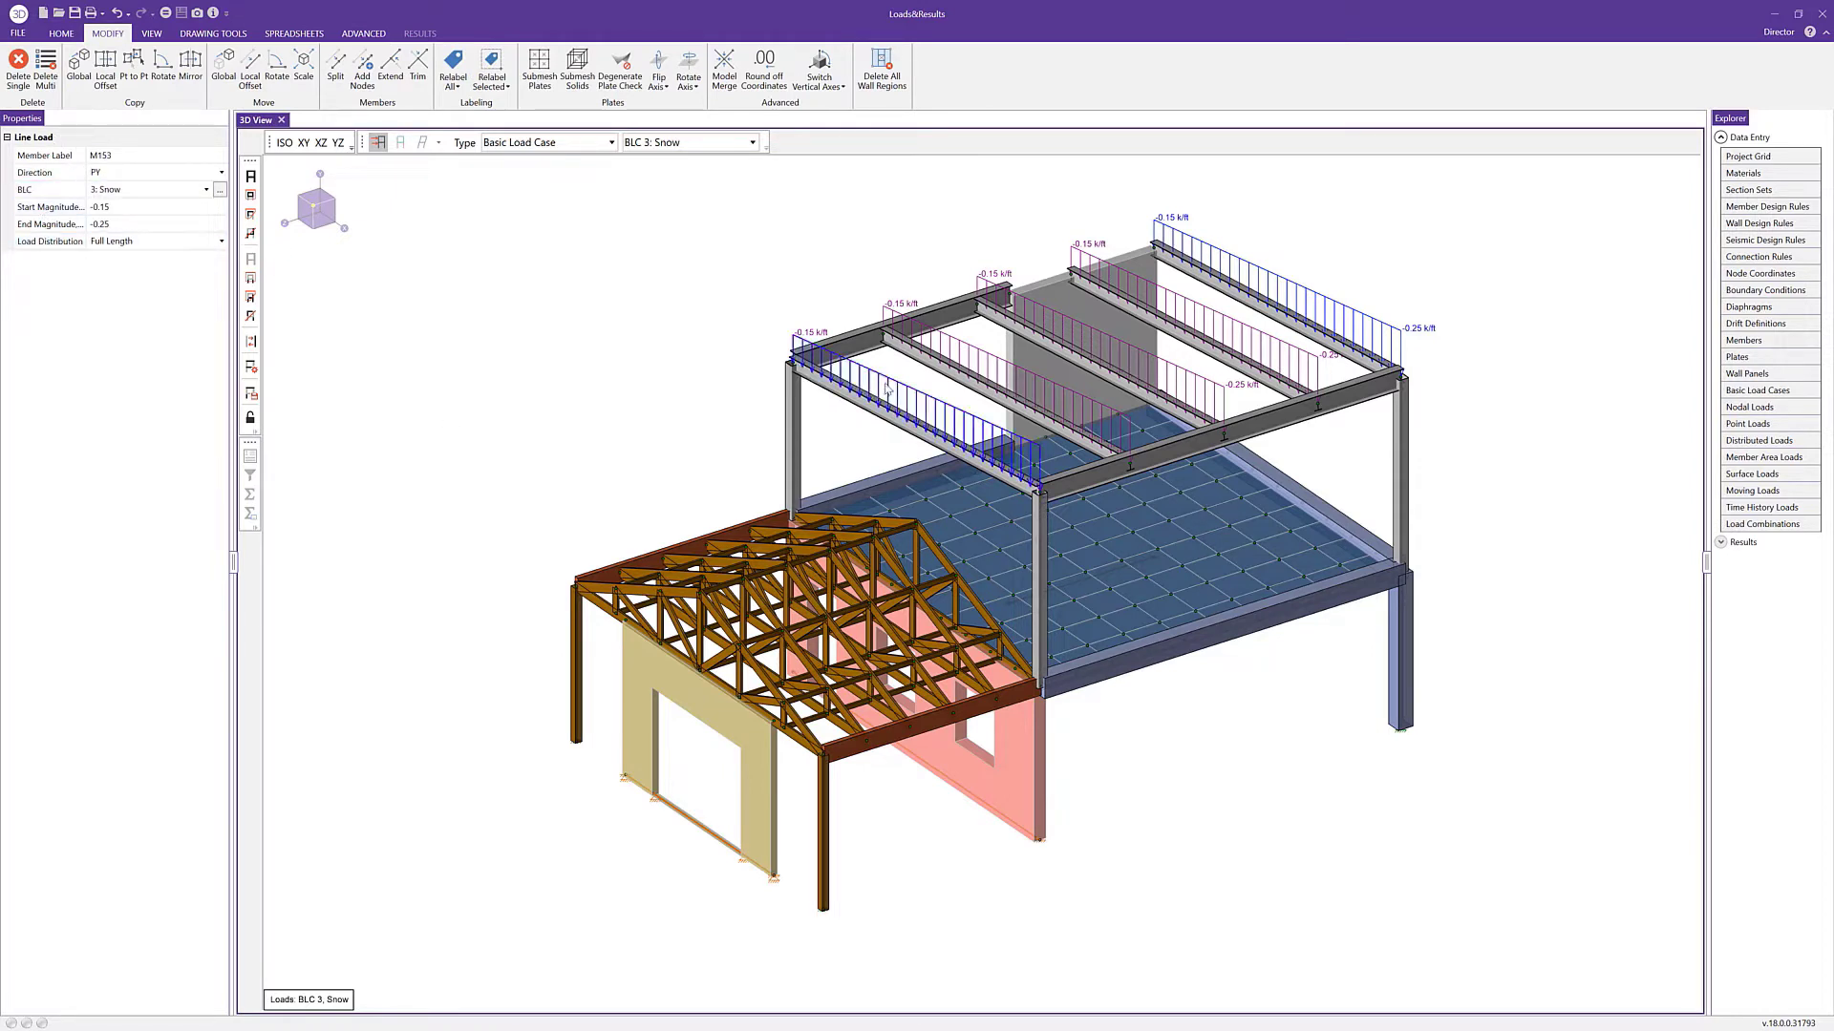
pyautogui.click(926, 421)
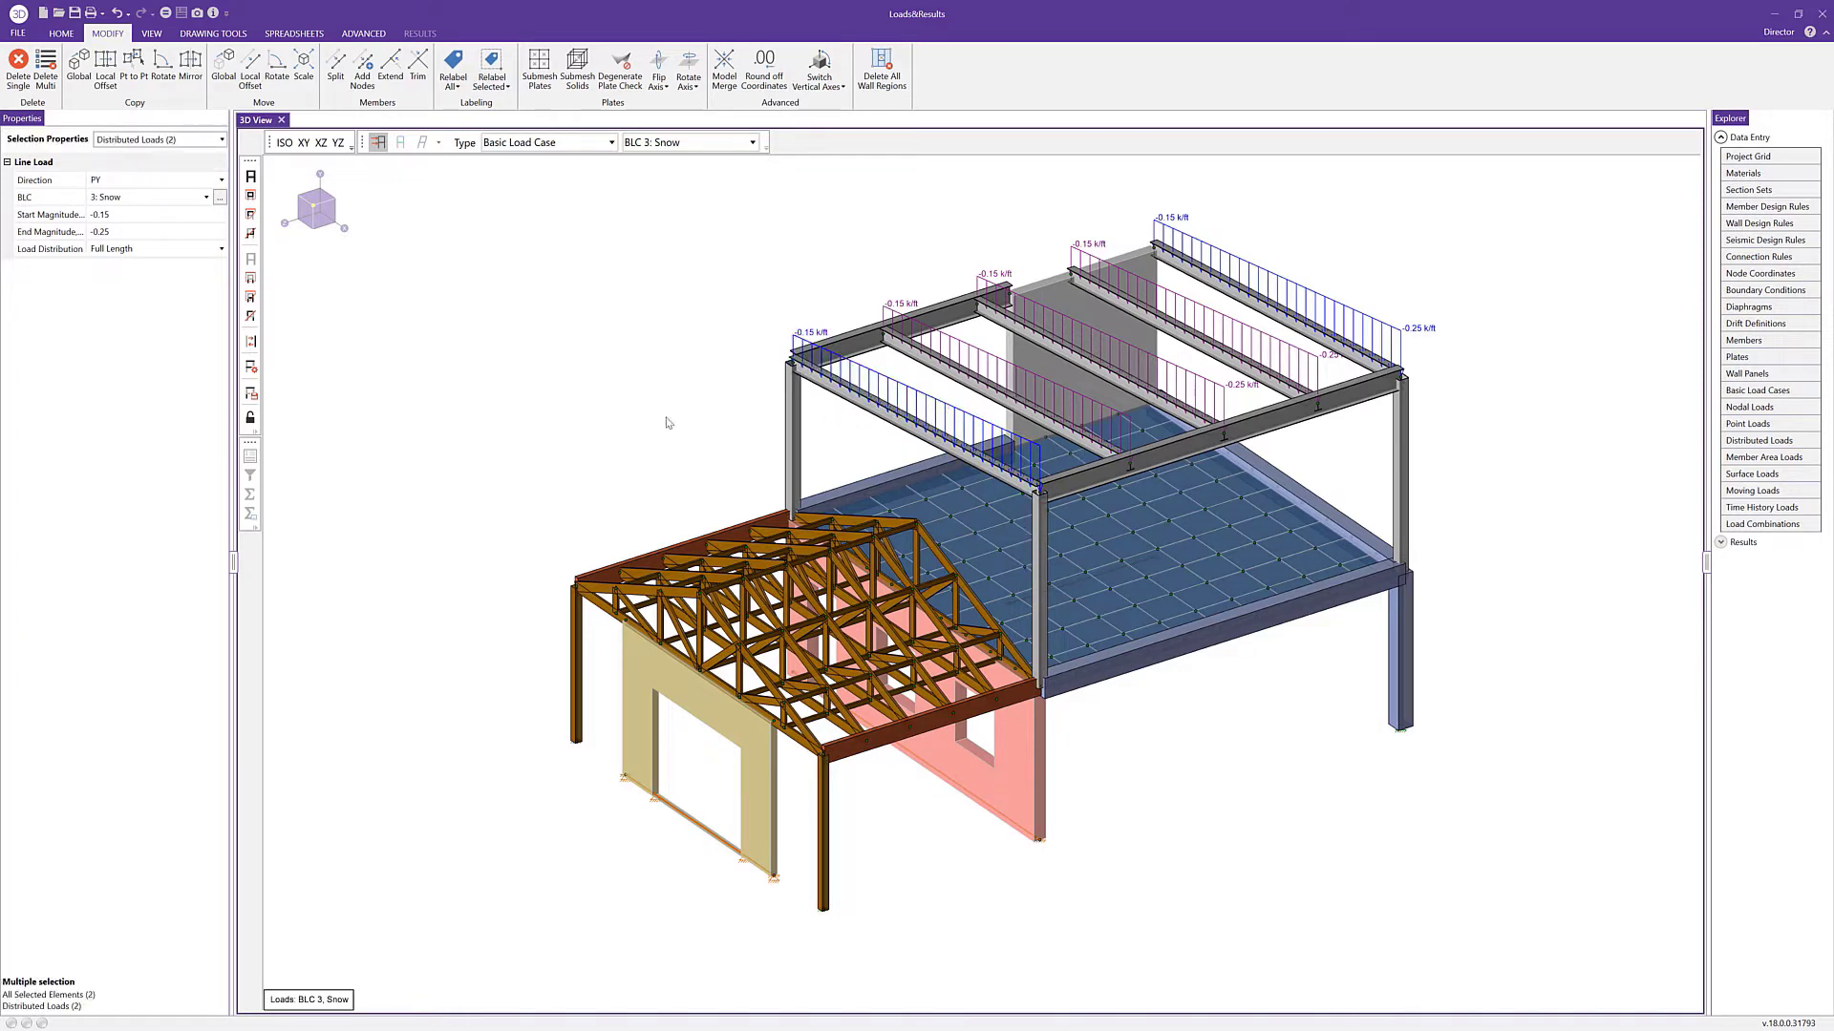
pyautogui.click(126, 226)
pyautogui.doubleClick(103, 216)
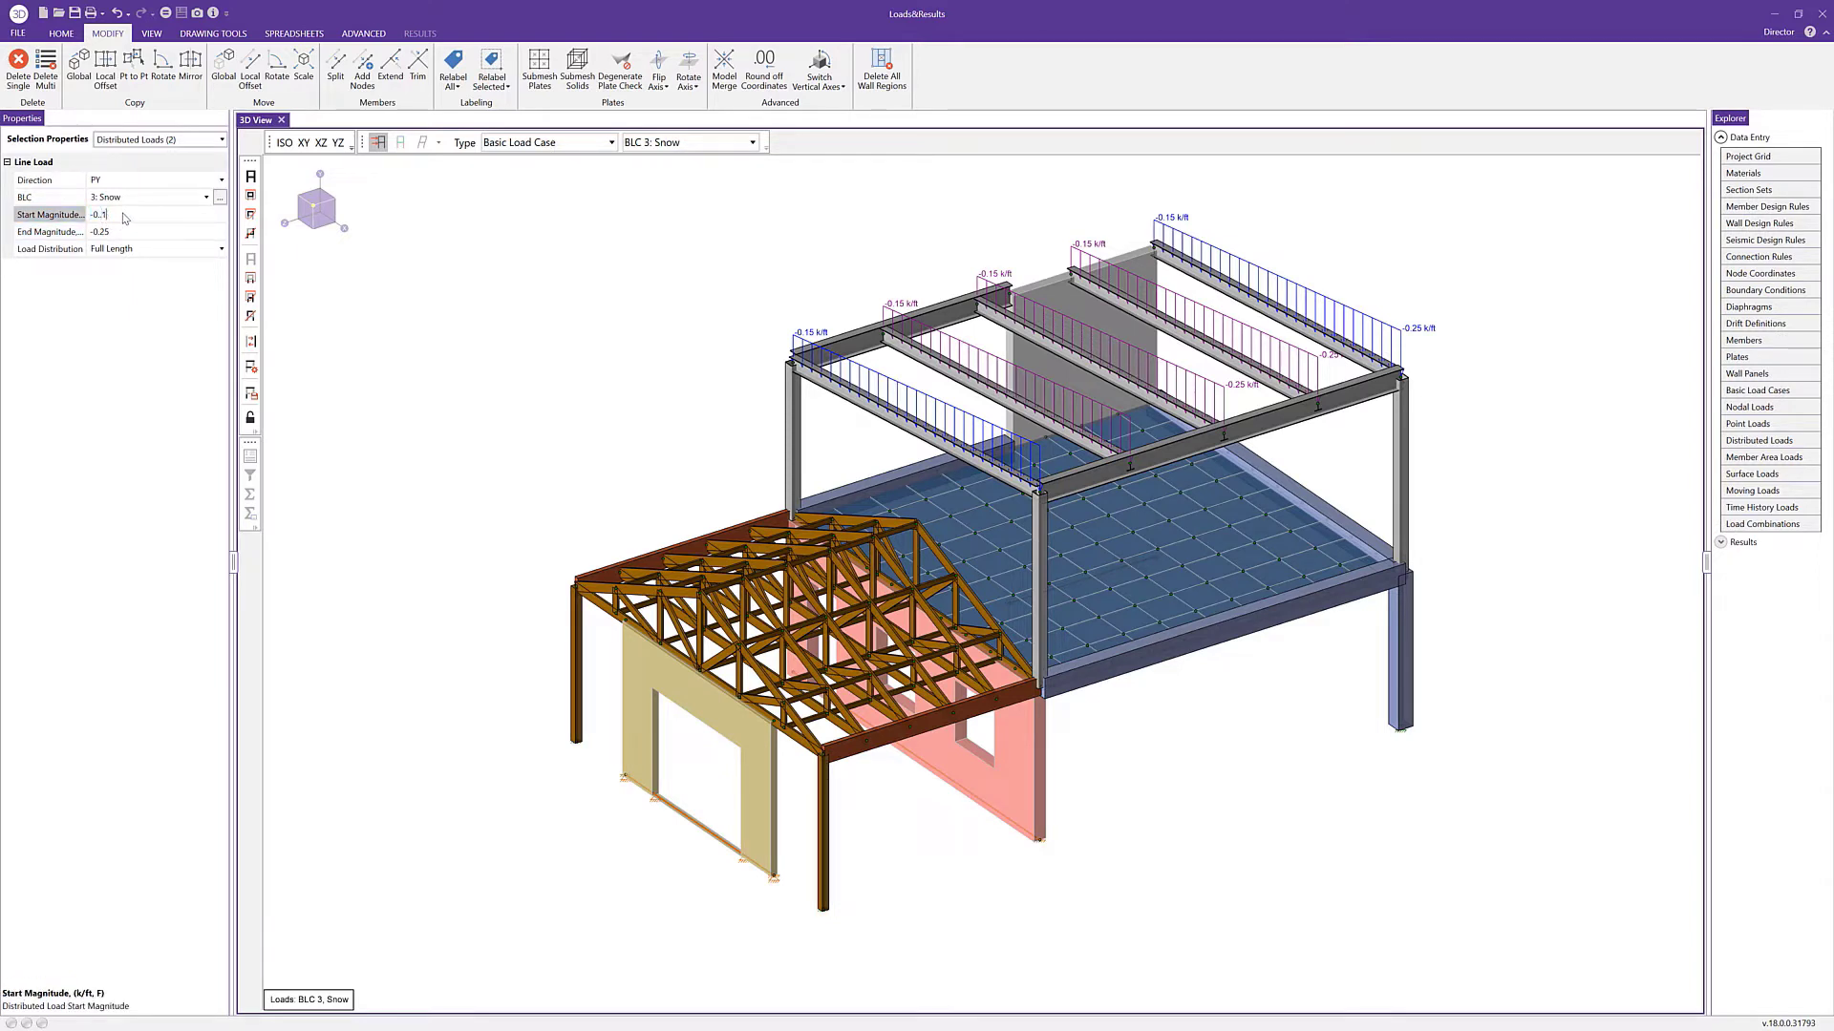
pyautogui.write('0.1')
pyautogui.click(132, 232)
pyautogui.doubleClick(133, 233)
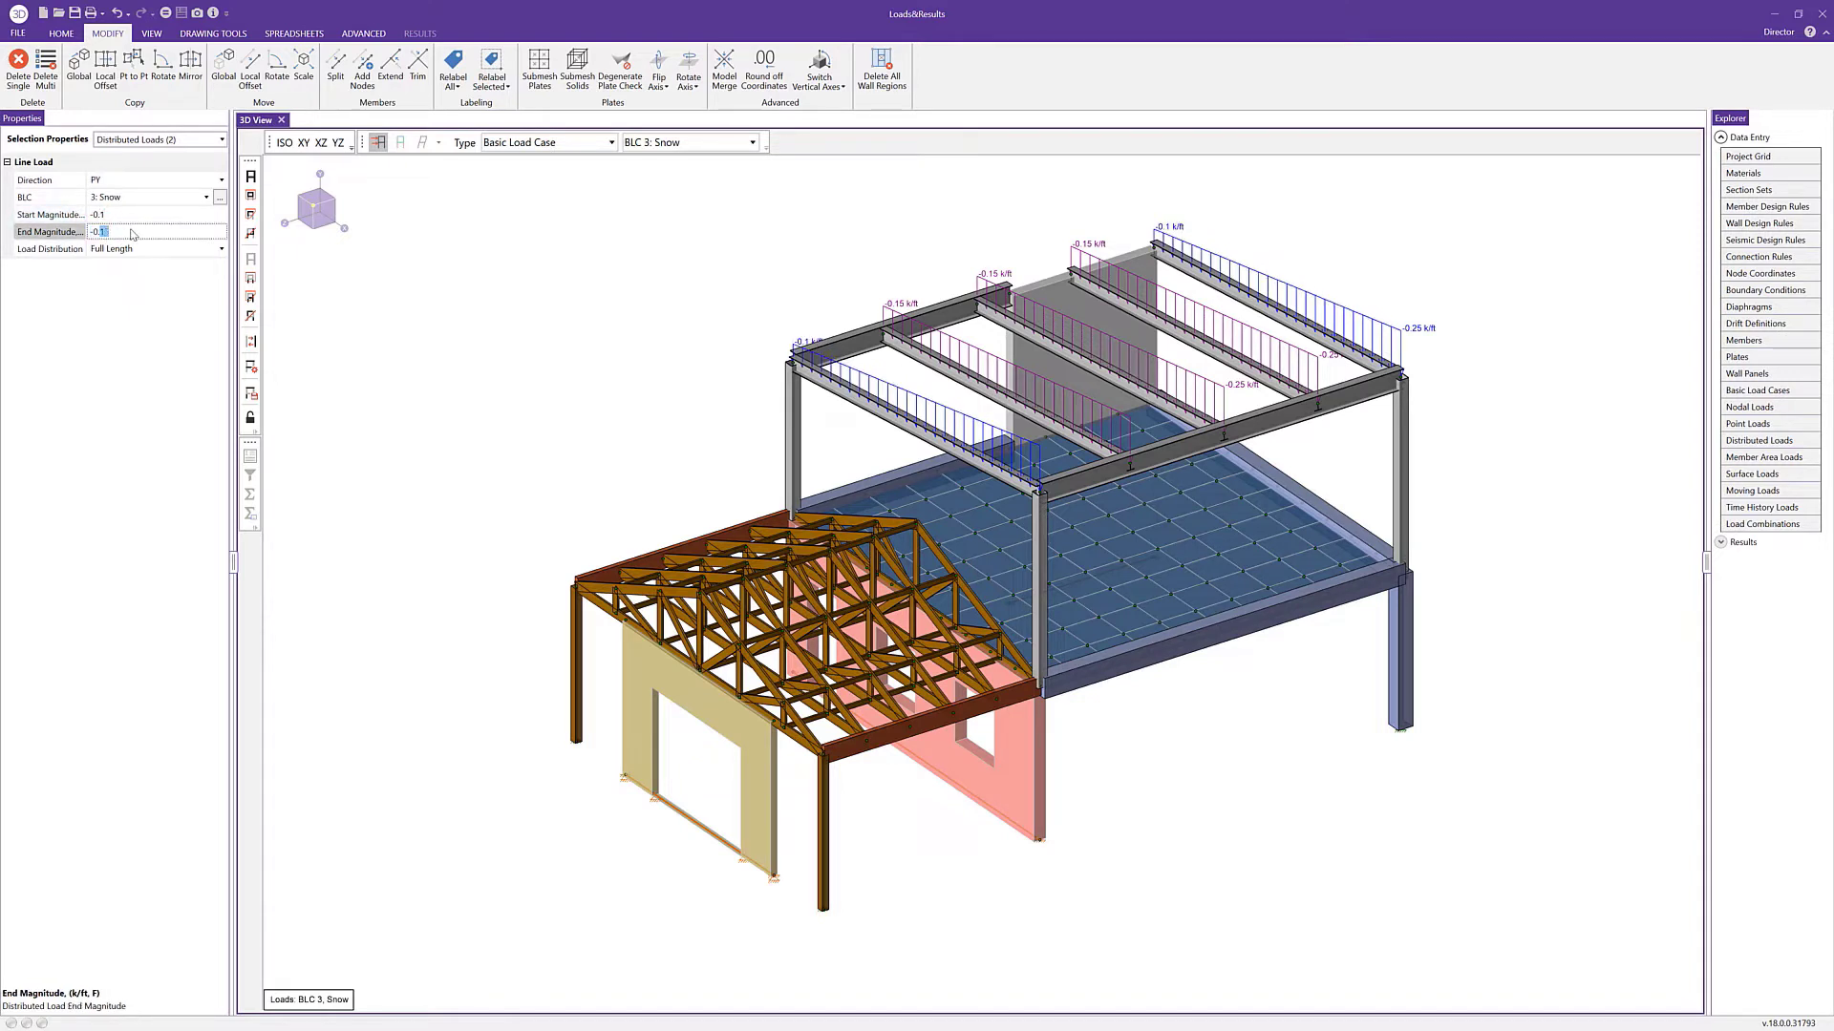
pyautogui.press('Tab')
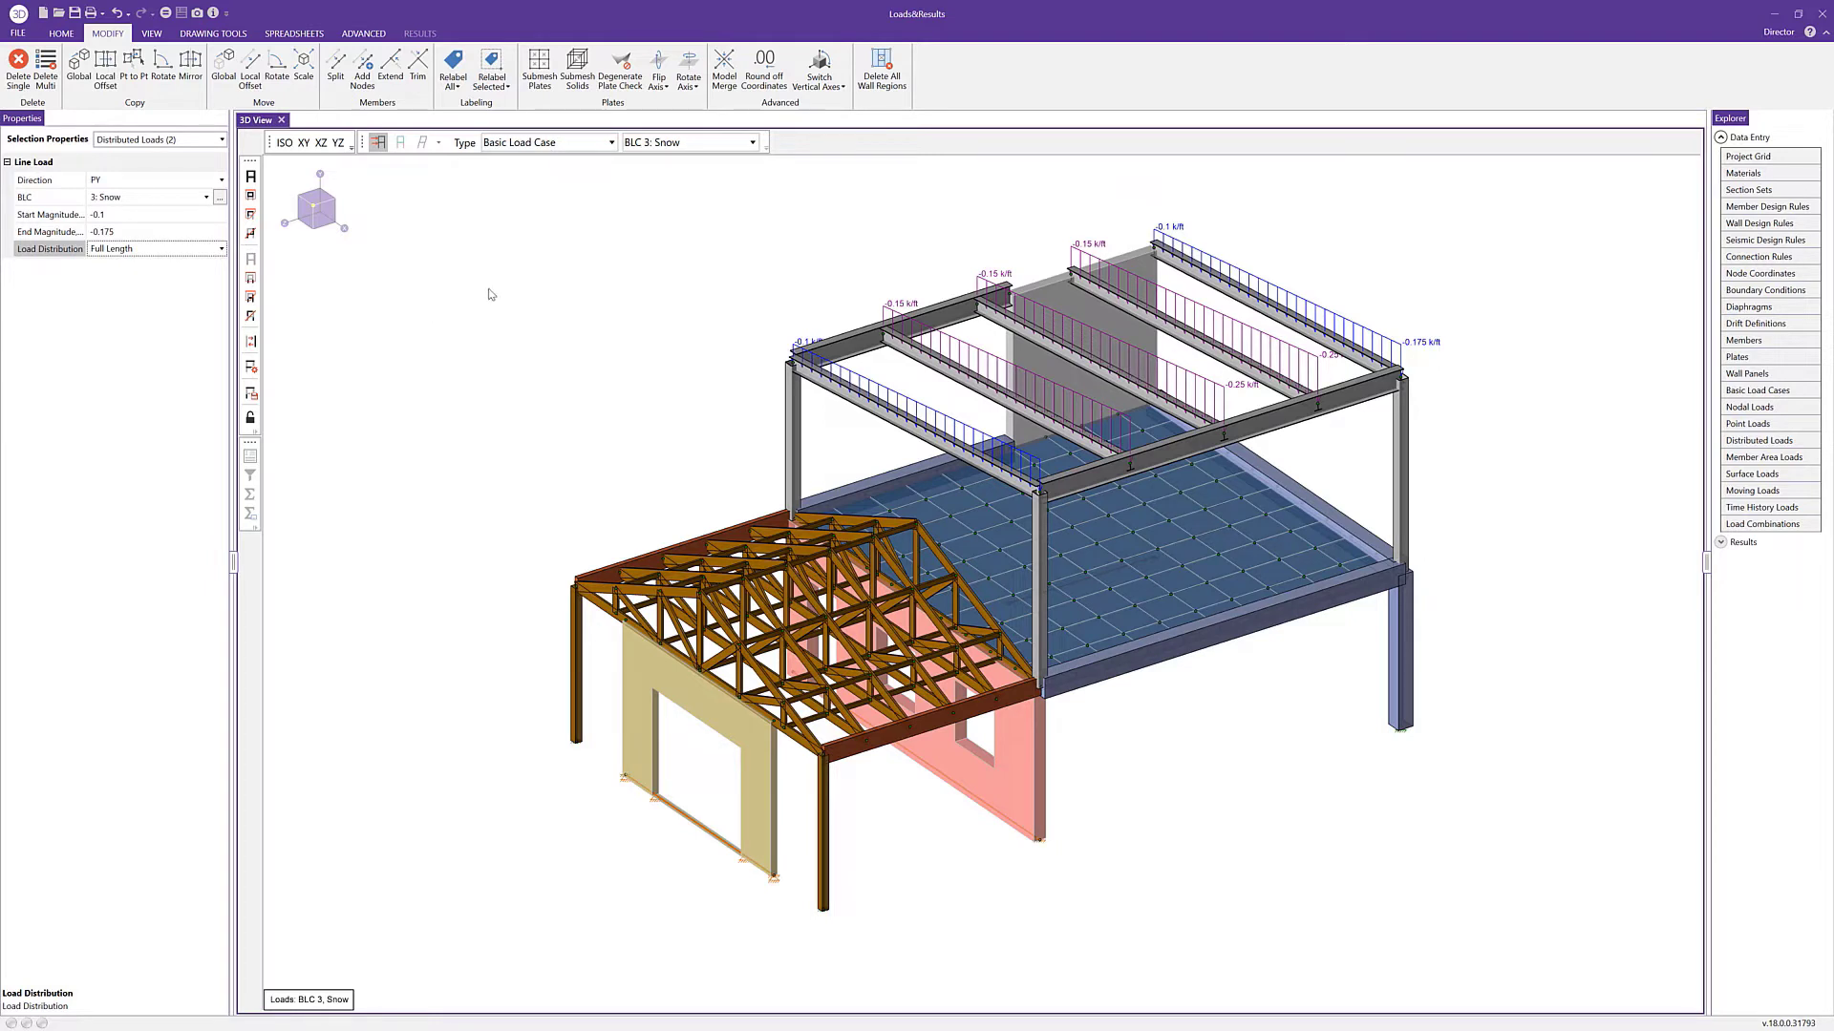
pyautogui.press('Escape')
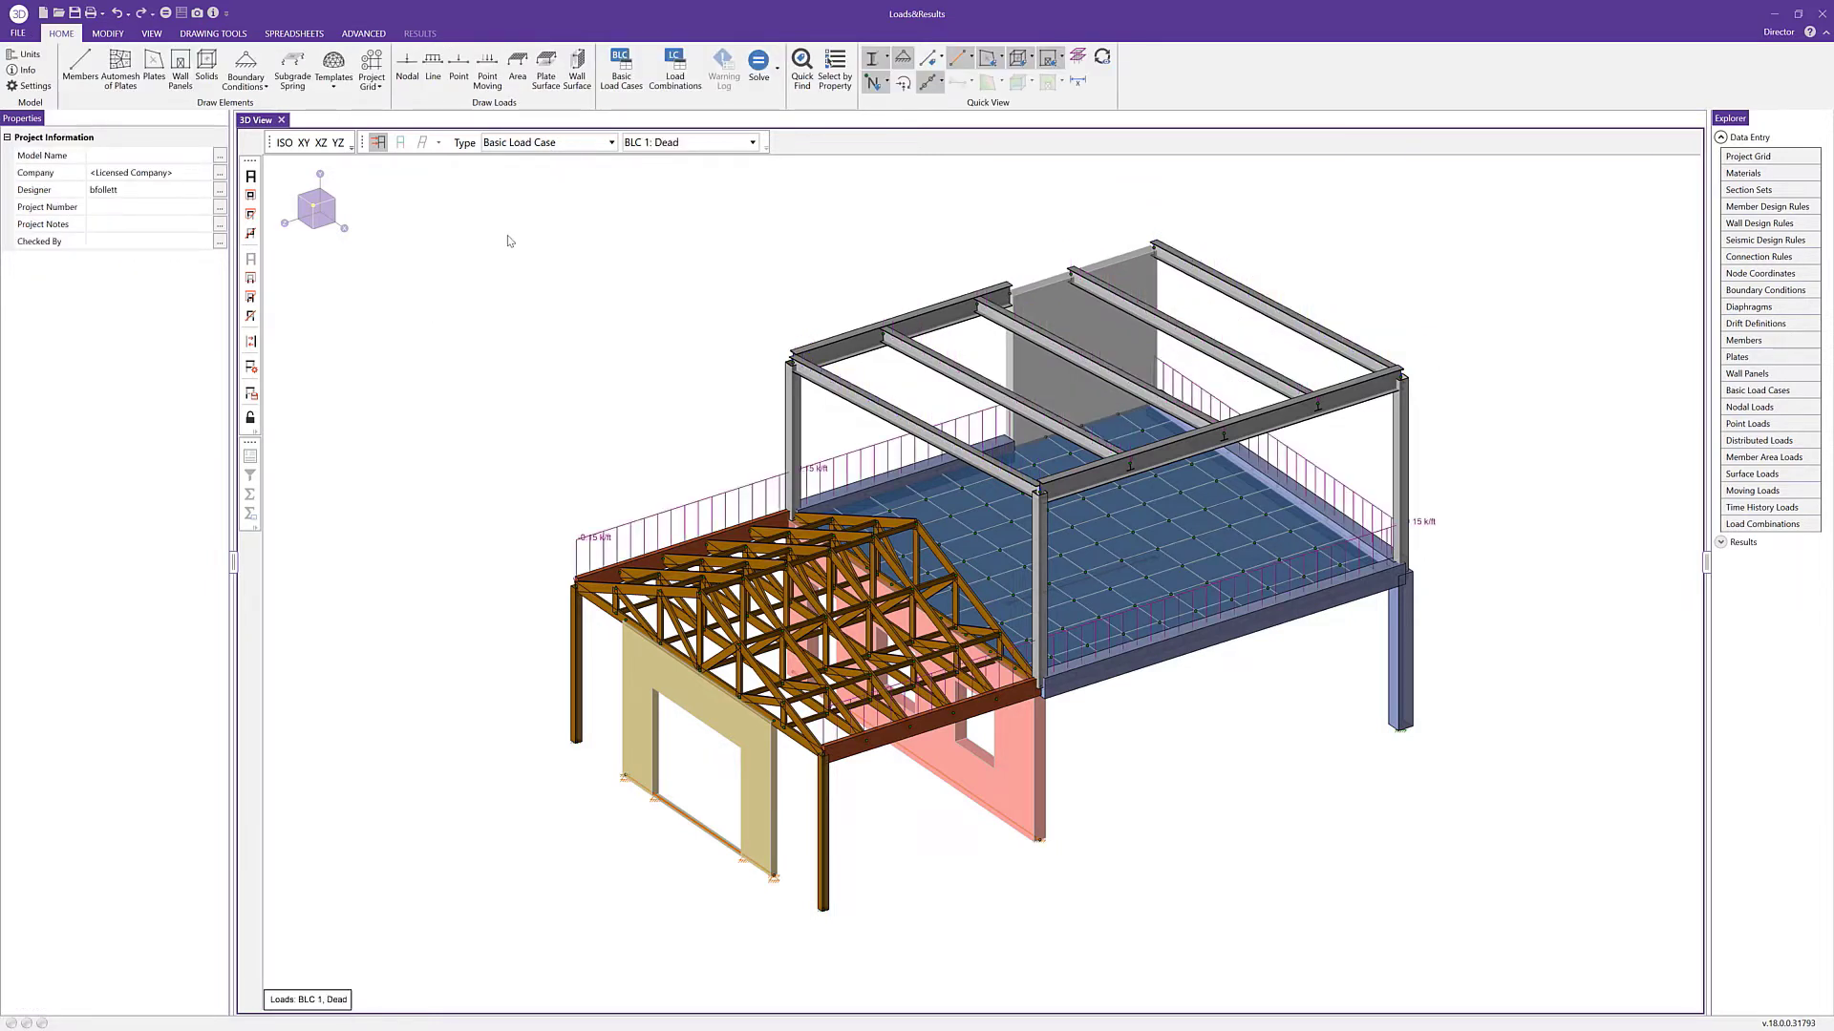
# Set up a point load in direction Y, load case 1: Dead, with magnitude -0.3 k at location %50.
pyautogui.click(455, 82)
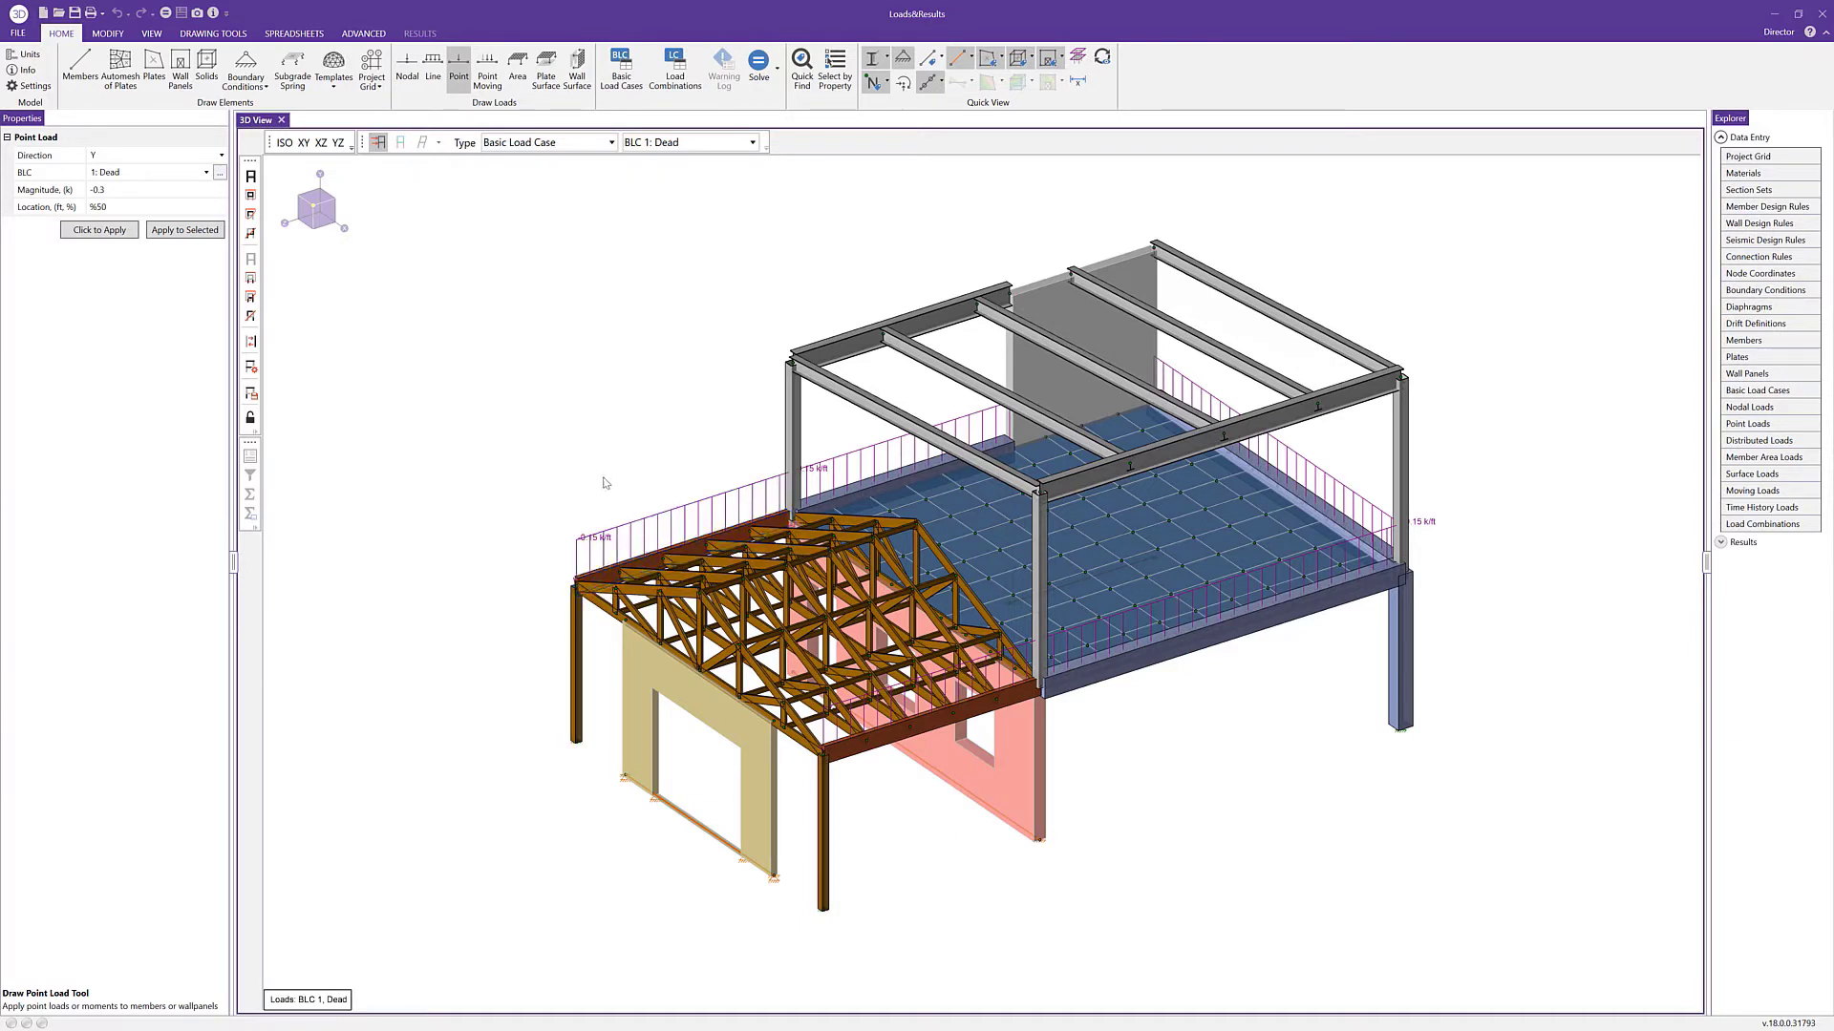
pyautogui.click(120, 157)
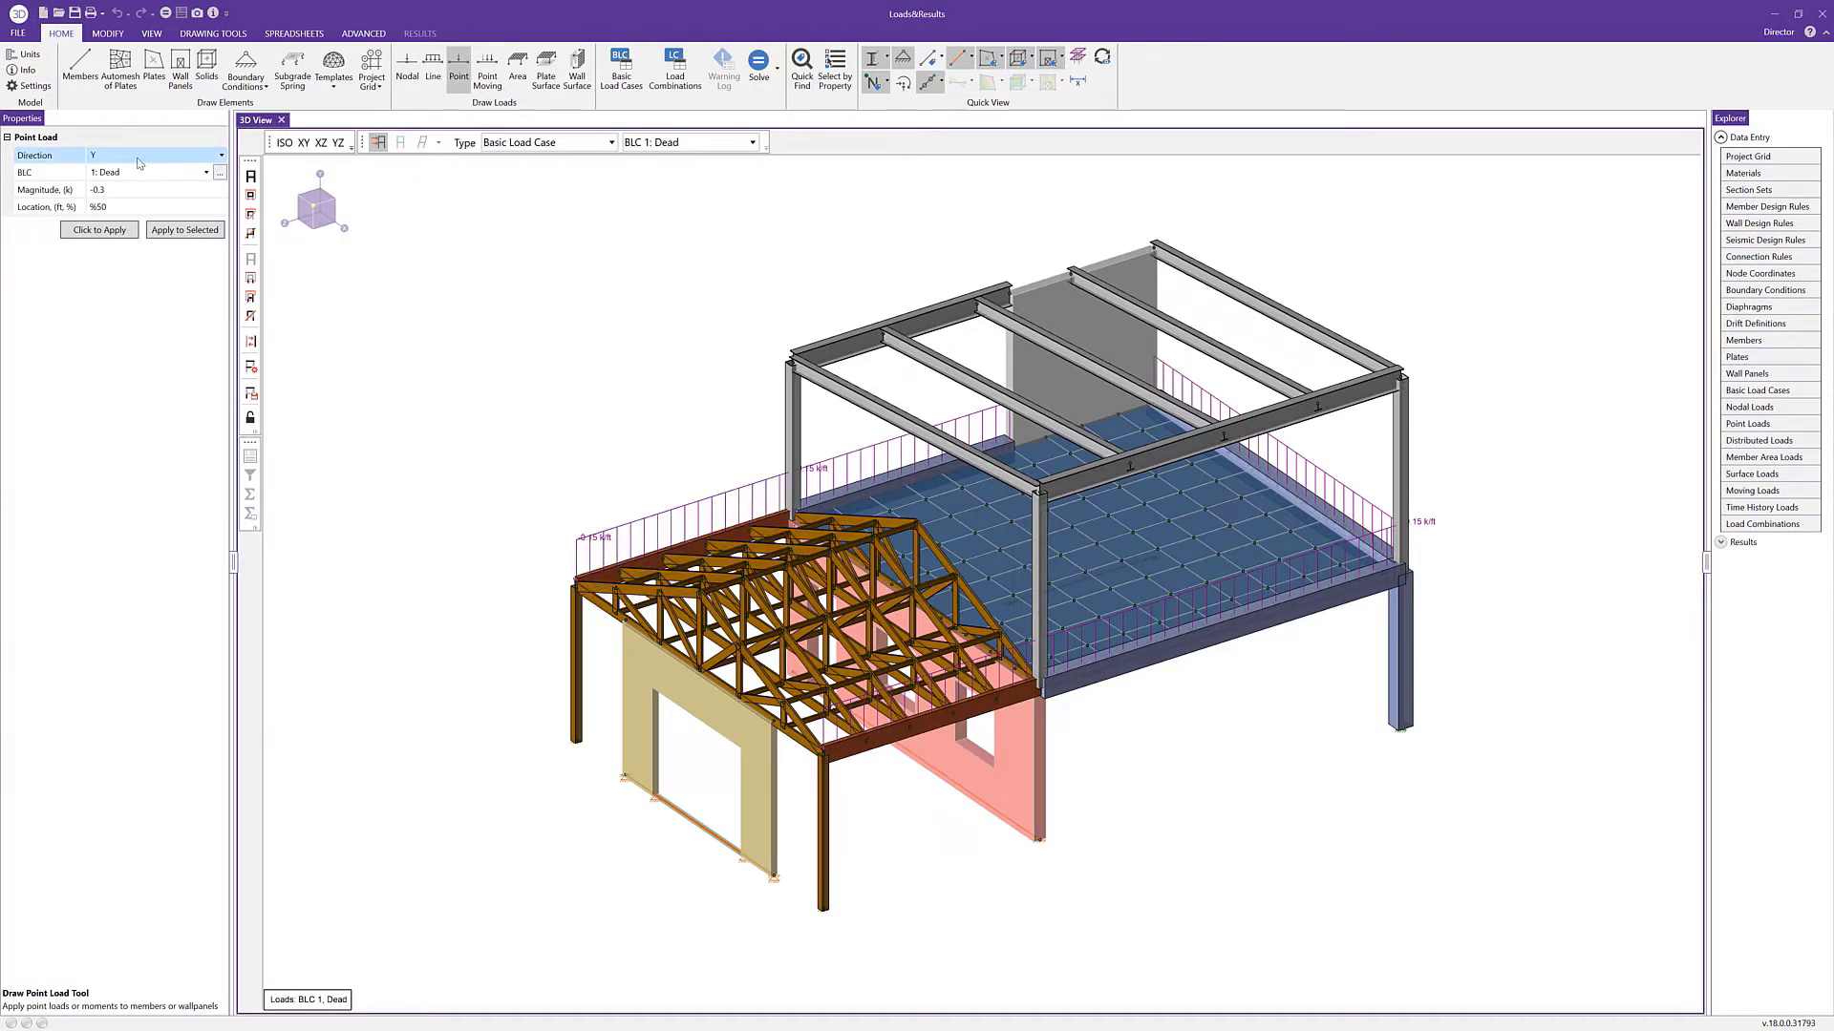
pyautogui.click(142, 159)
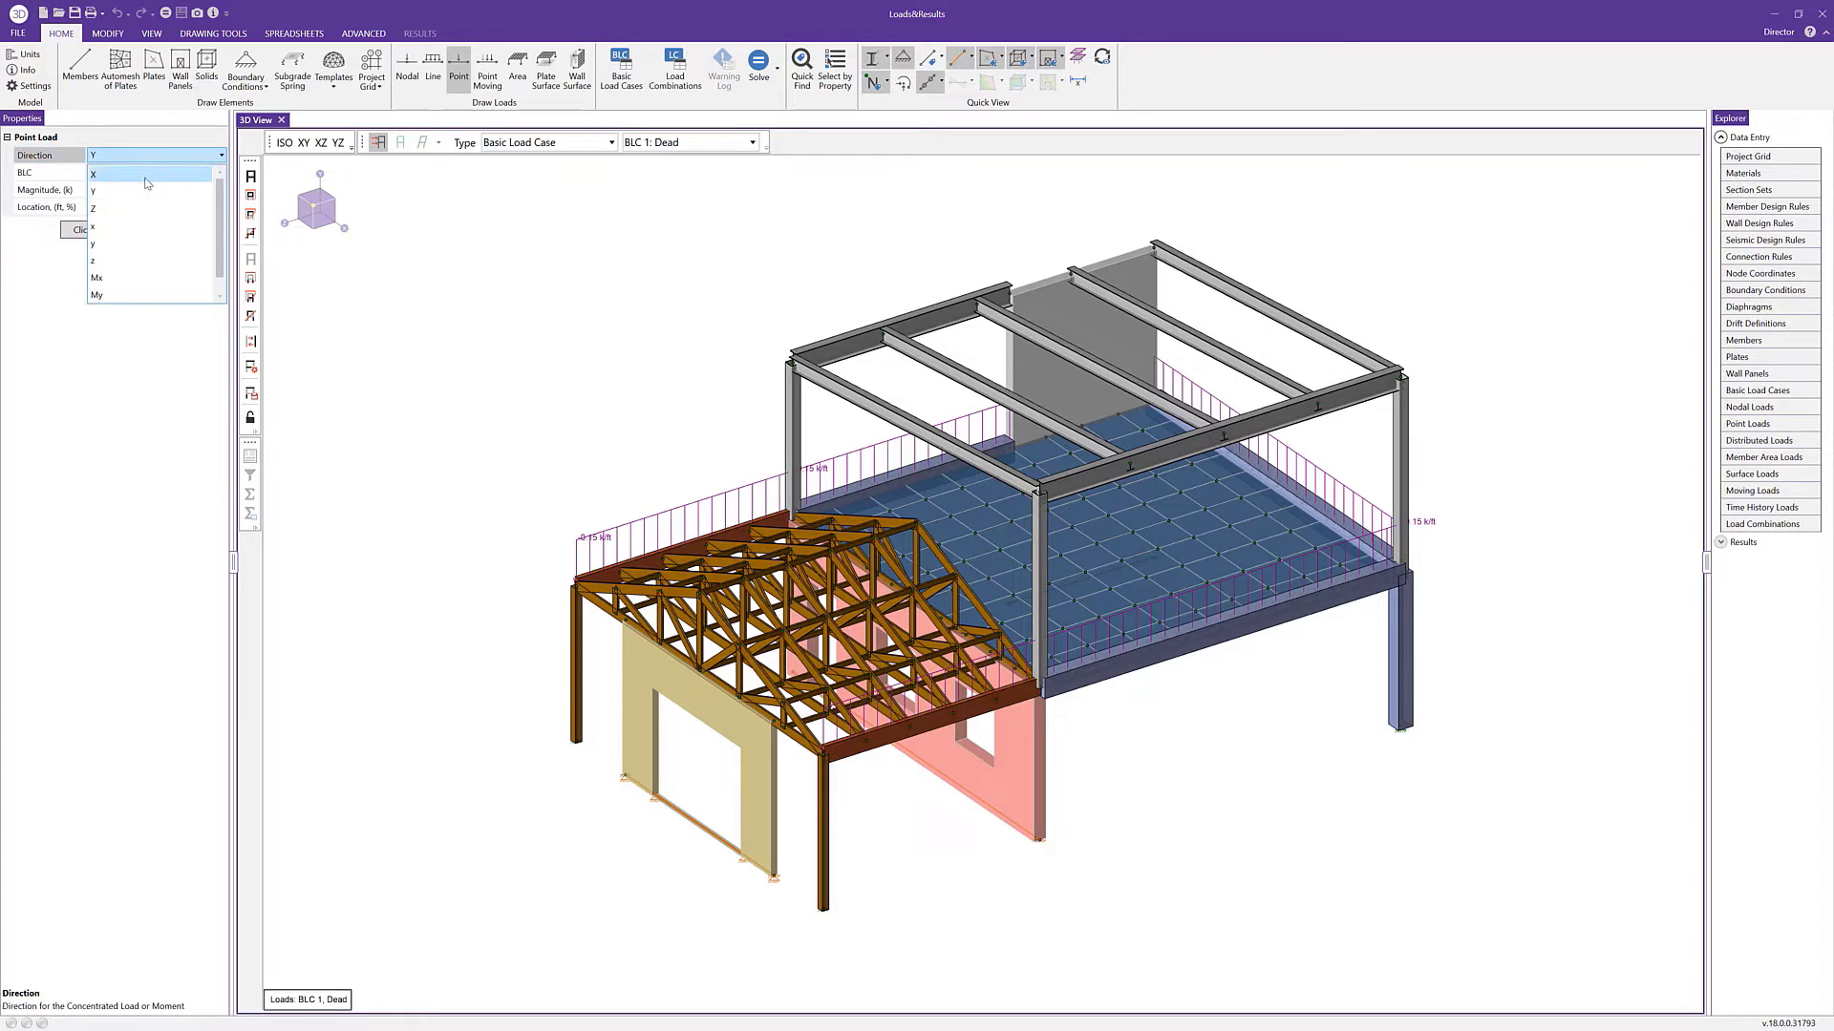
pyautogui.click(144, 191)
pyautogui.click(158, 176)
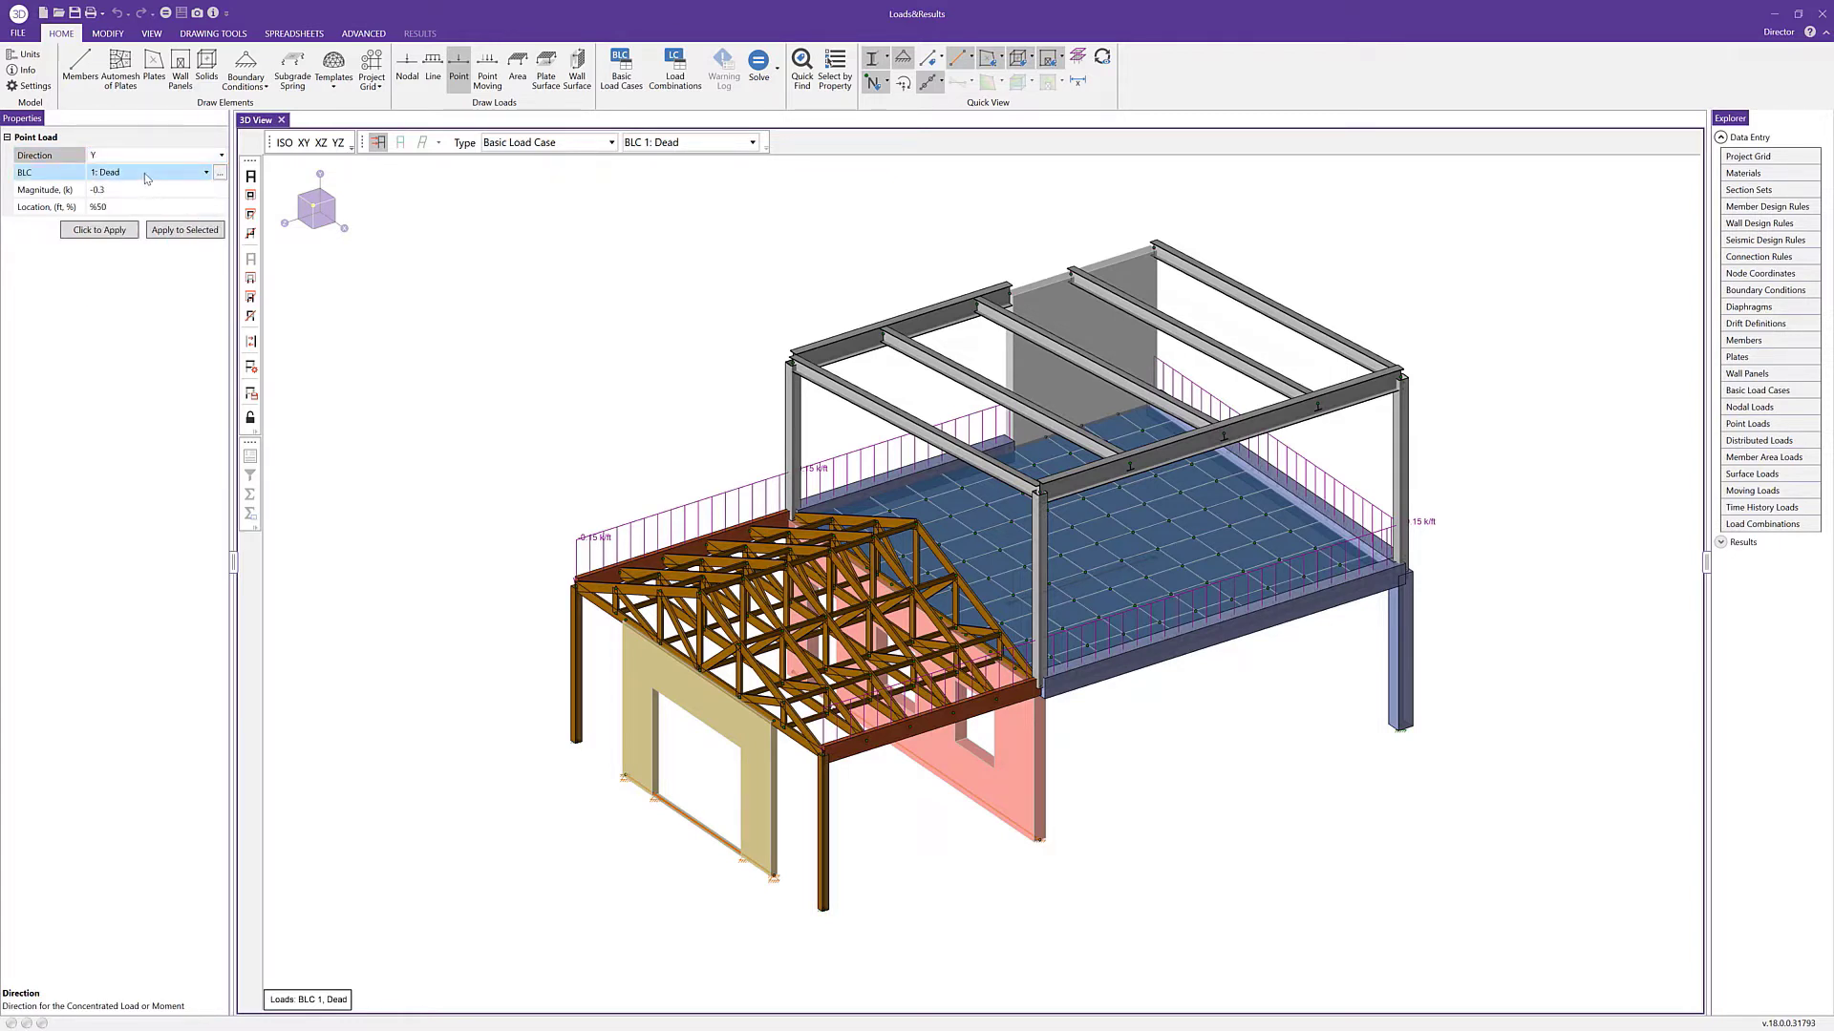
pyautogui.click(95, 191)
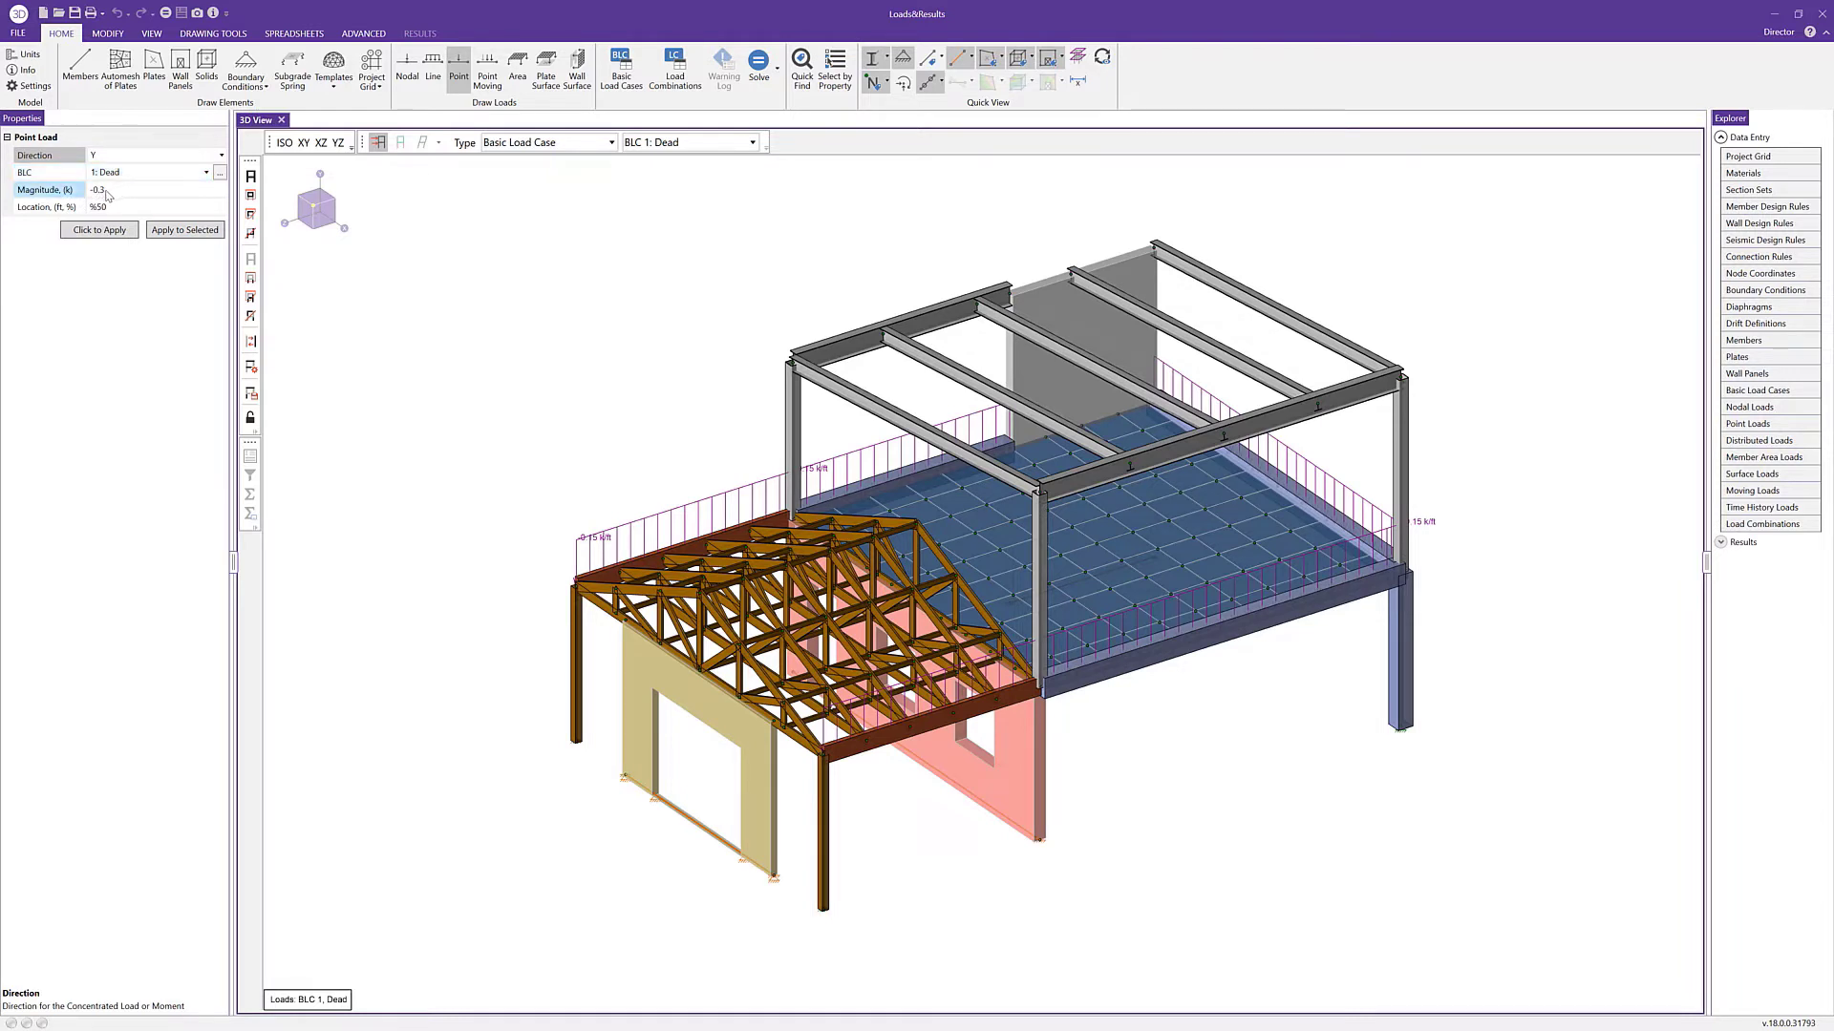
pyautogui.click(115, 190)
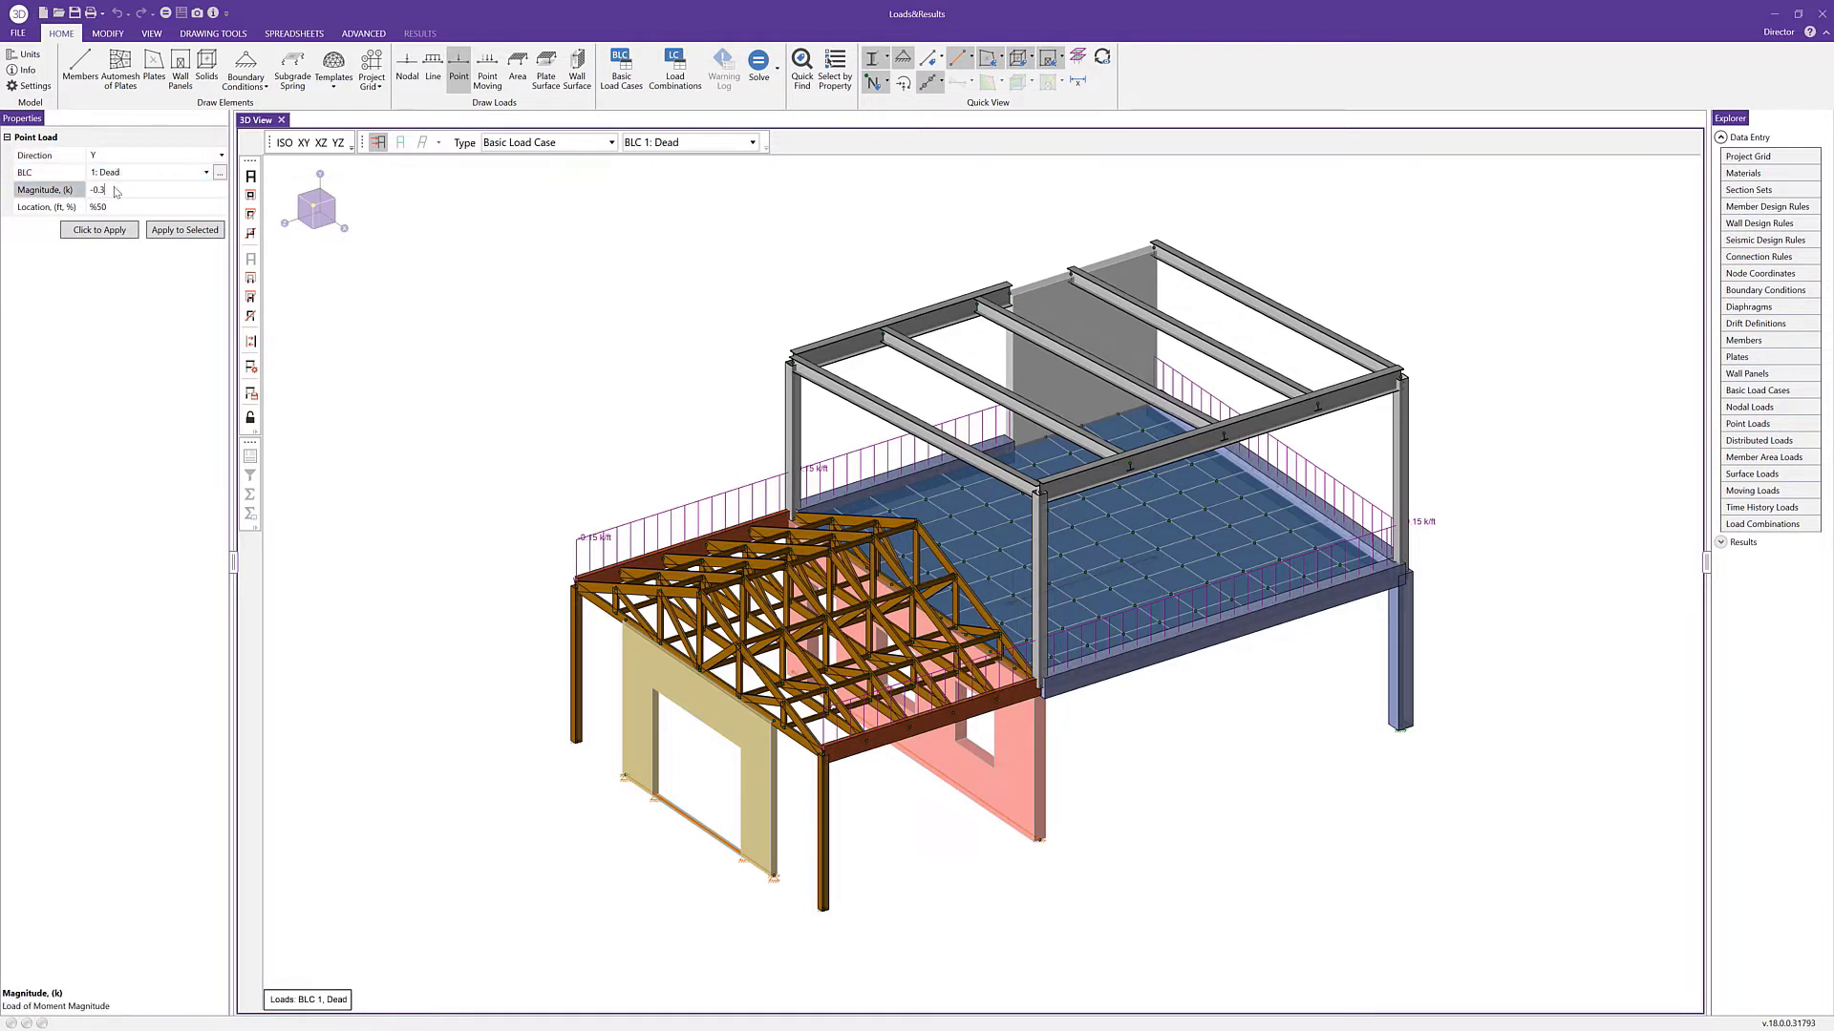
# Apply the point load to the bottom chord end segments on both sides of the four interior wood trusses, and end the placement.
pyautogui.click(105, 235)
pyautogui.scroll(1, 836, 739)
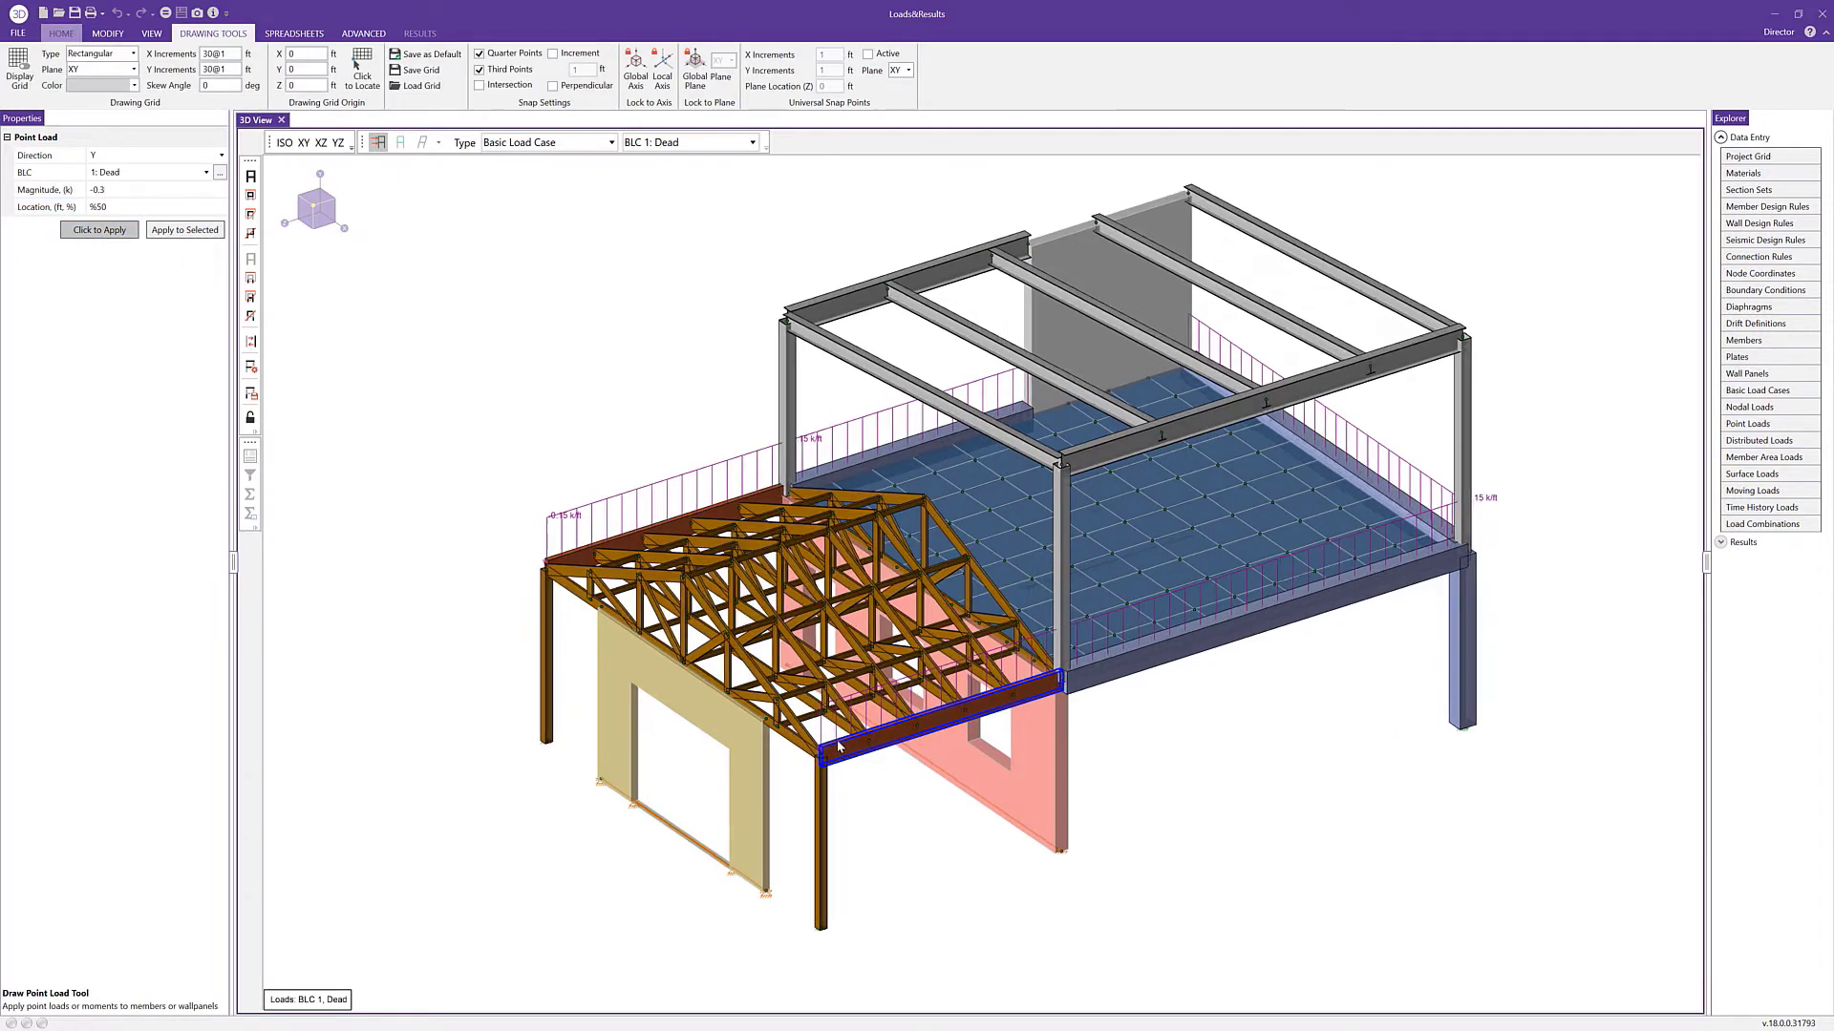
pyautogui.scroll(1, 836, 739)
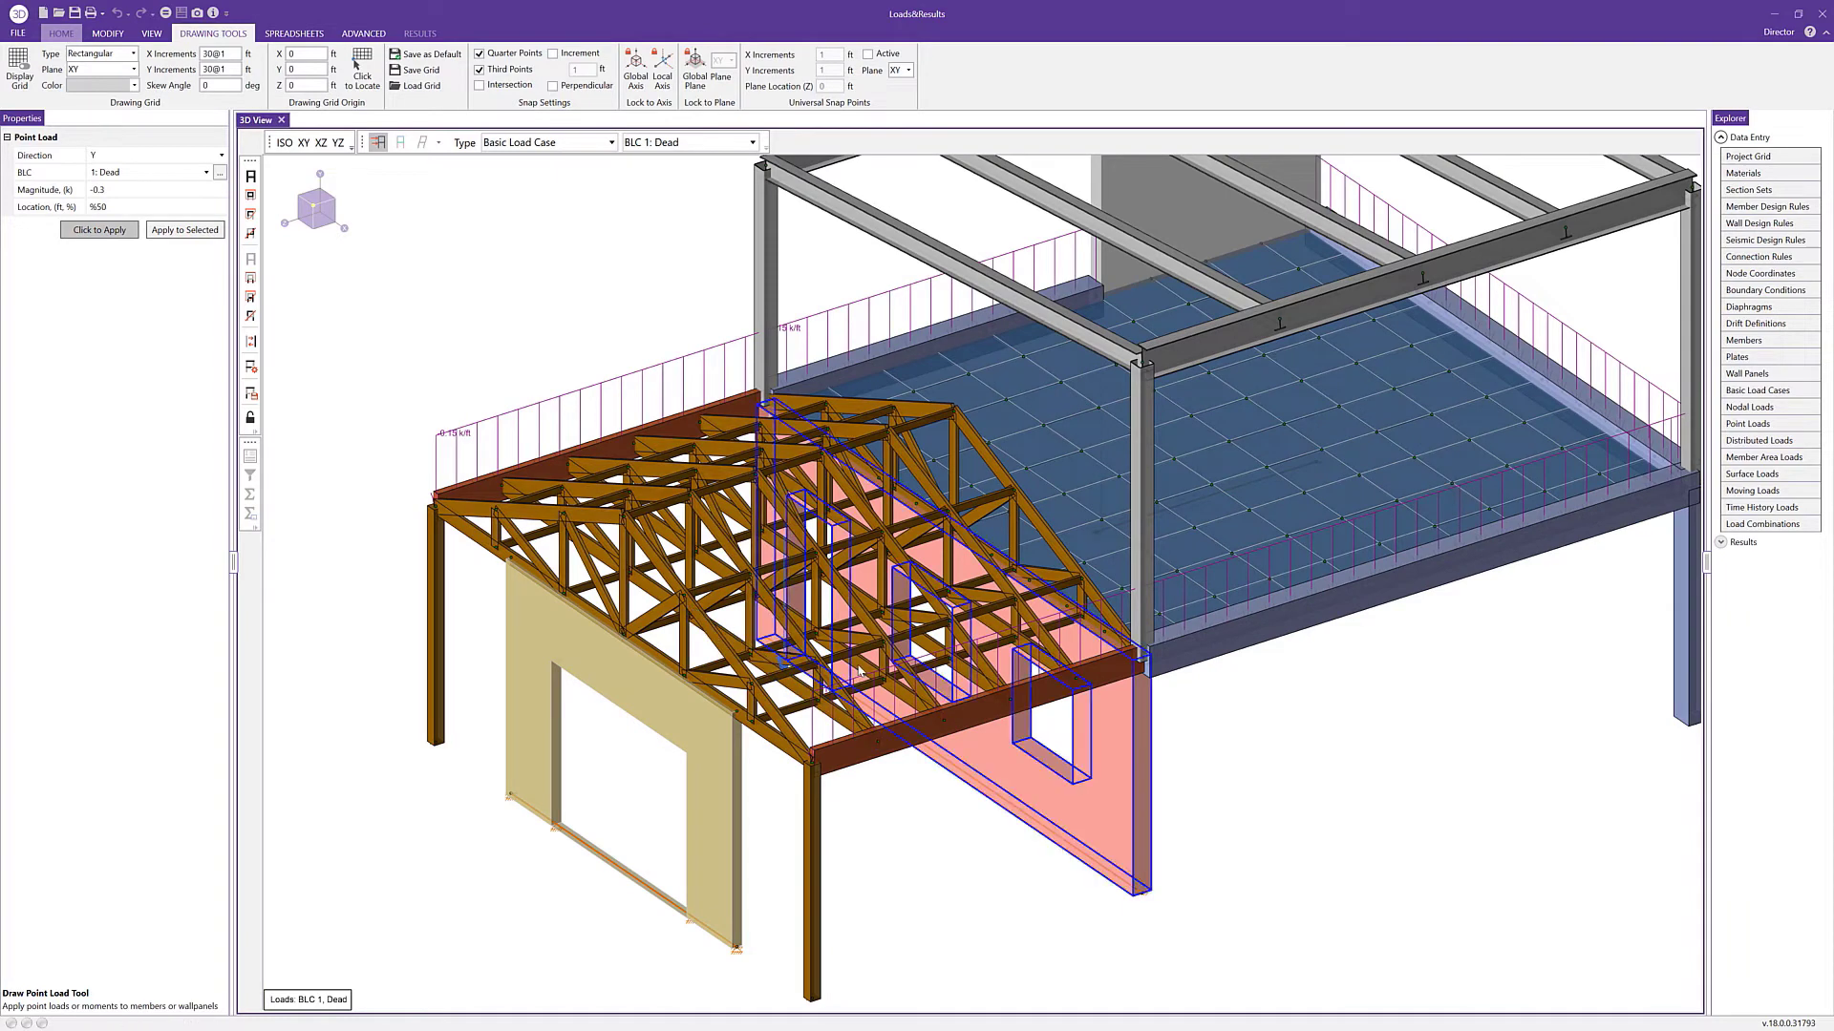
pyautogui.click(929, 652)
pyautogui.click(932, 652)
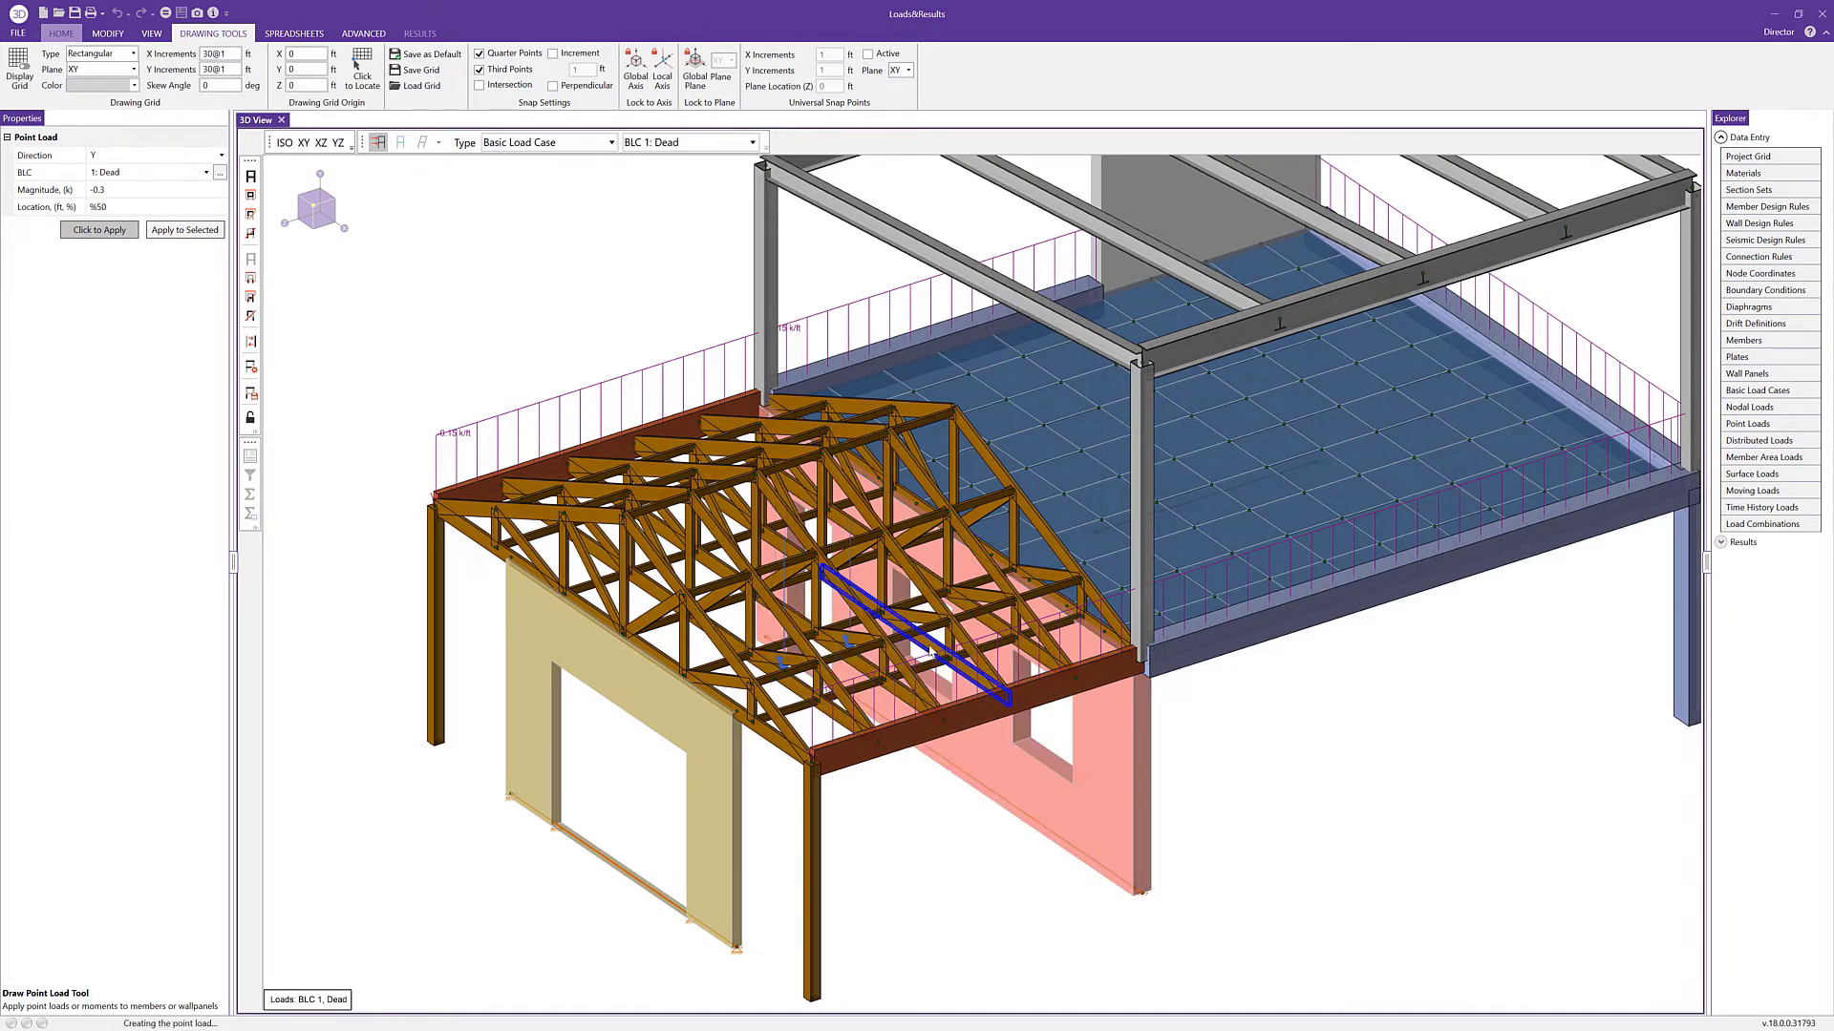
pyautogui.click(931, 651)
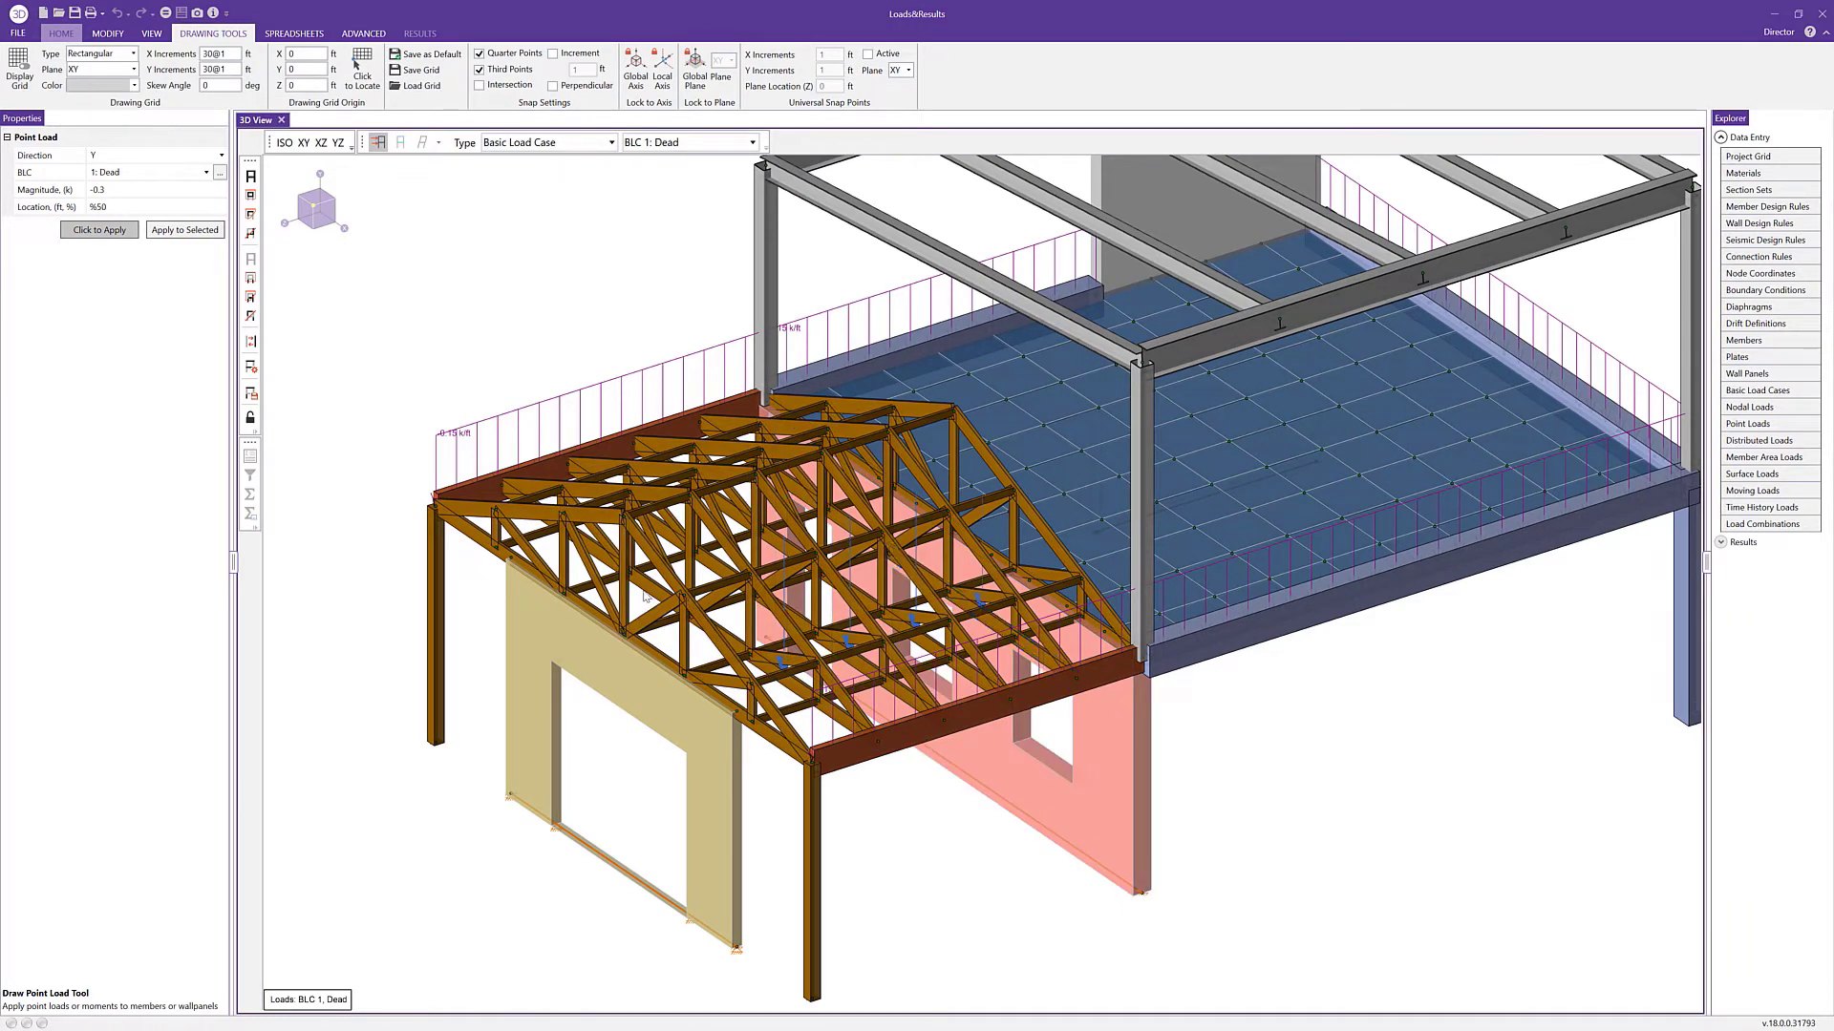
pyautogui.click(715, 579)
pyautogui.click(771, 552)
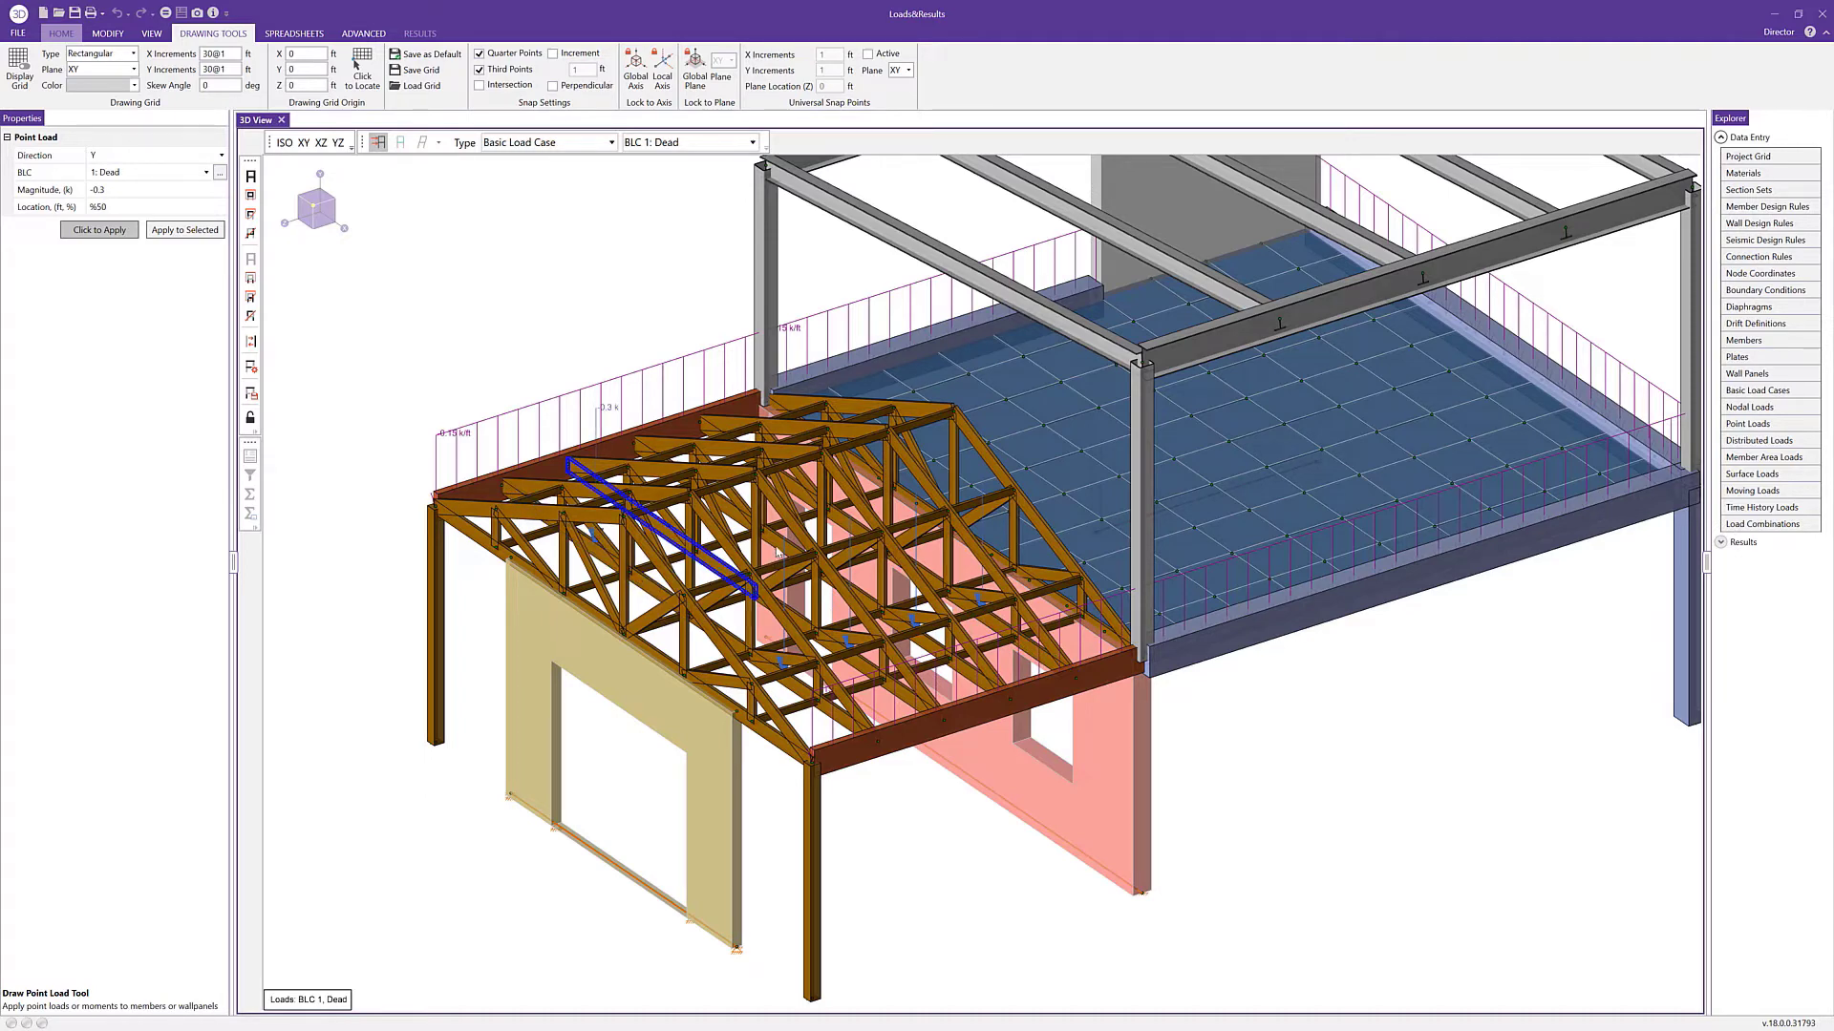
pyautogui.click(846, 534)
pyautogui.click(848, 533)
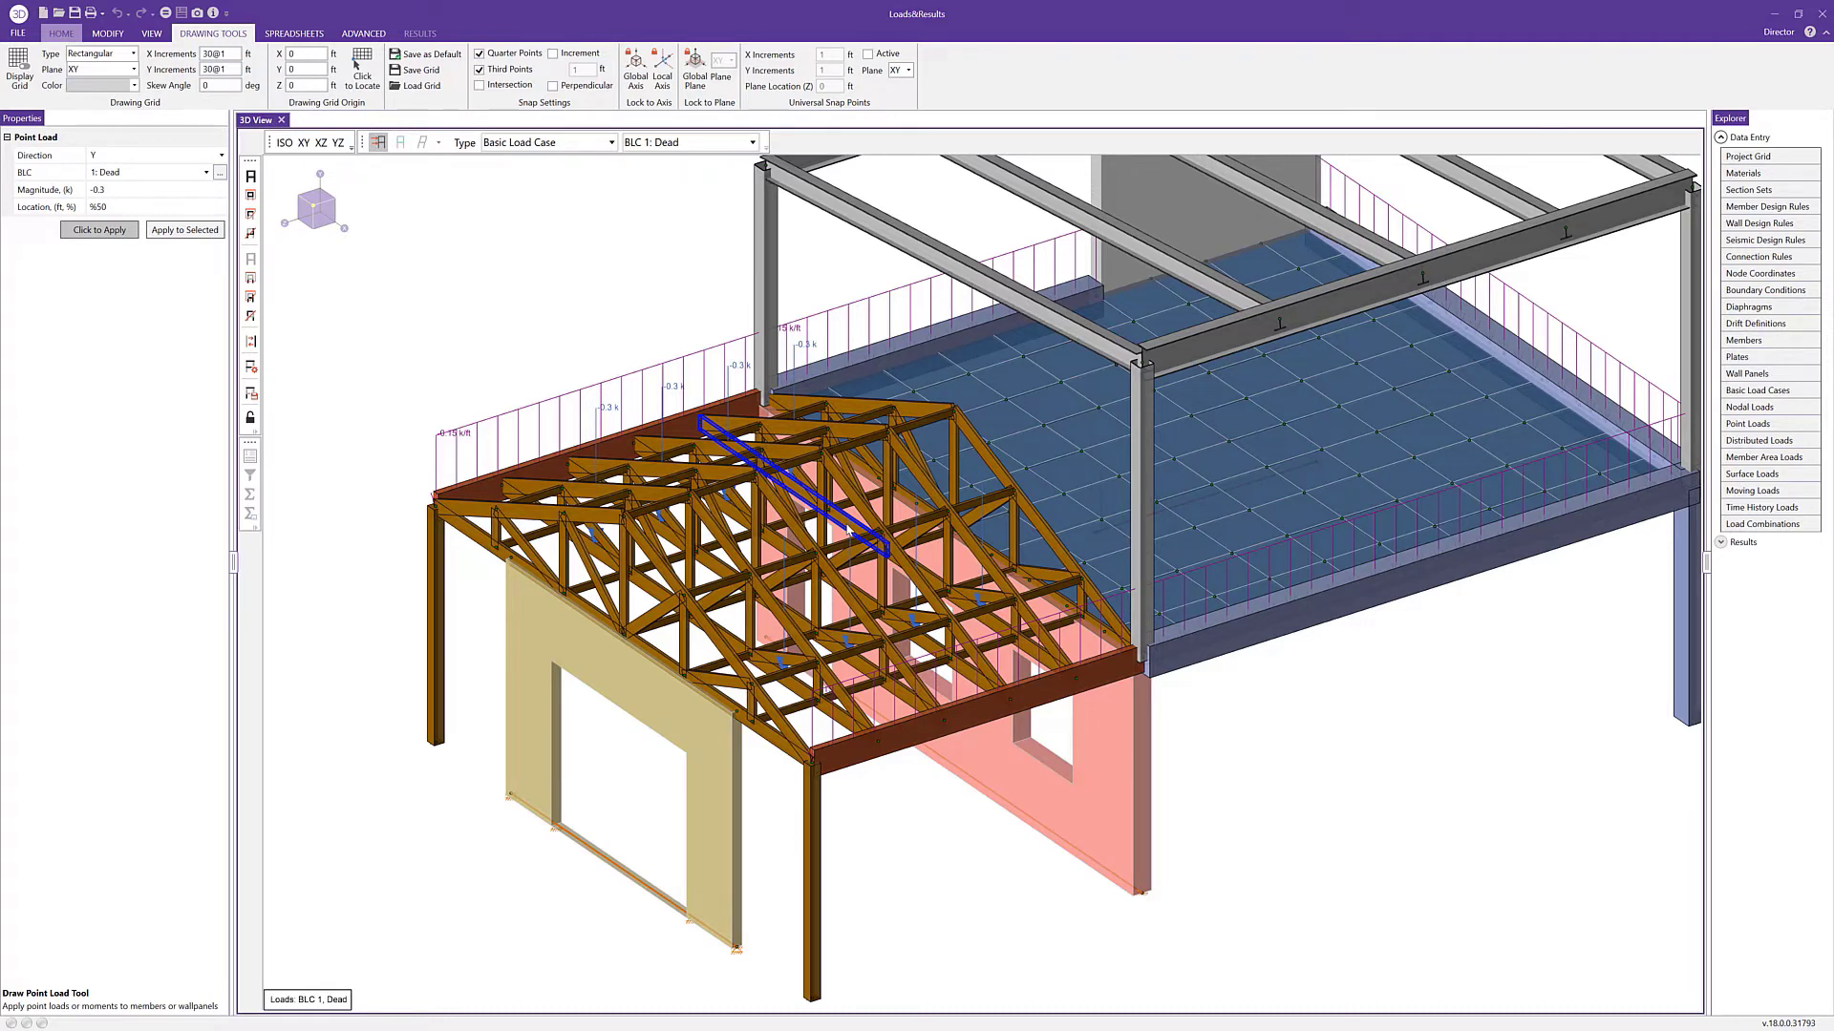
pyautogui.click(61, 33)
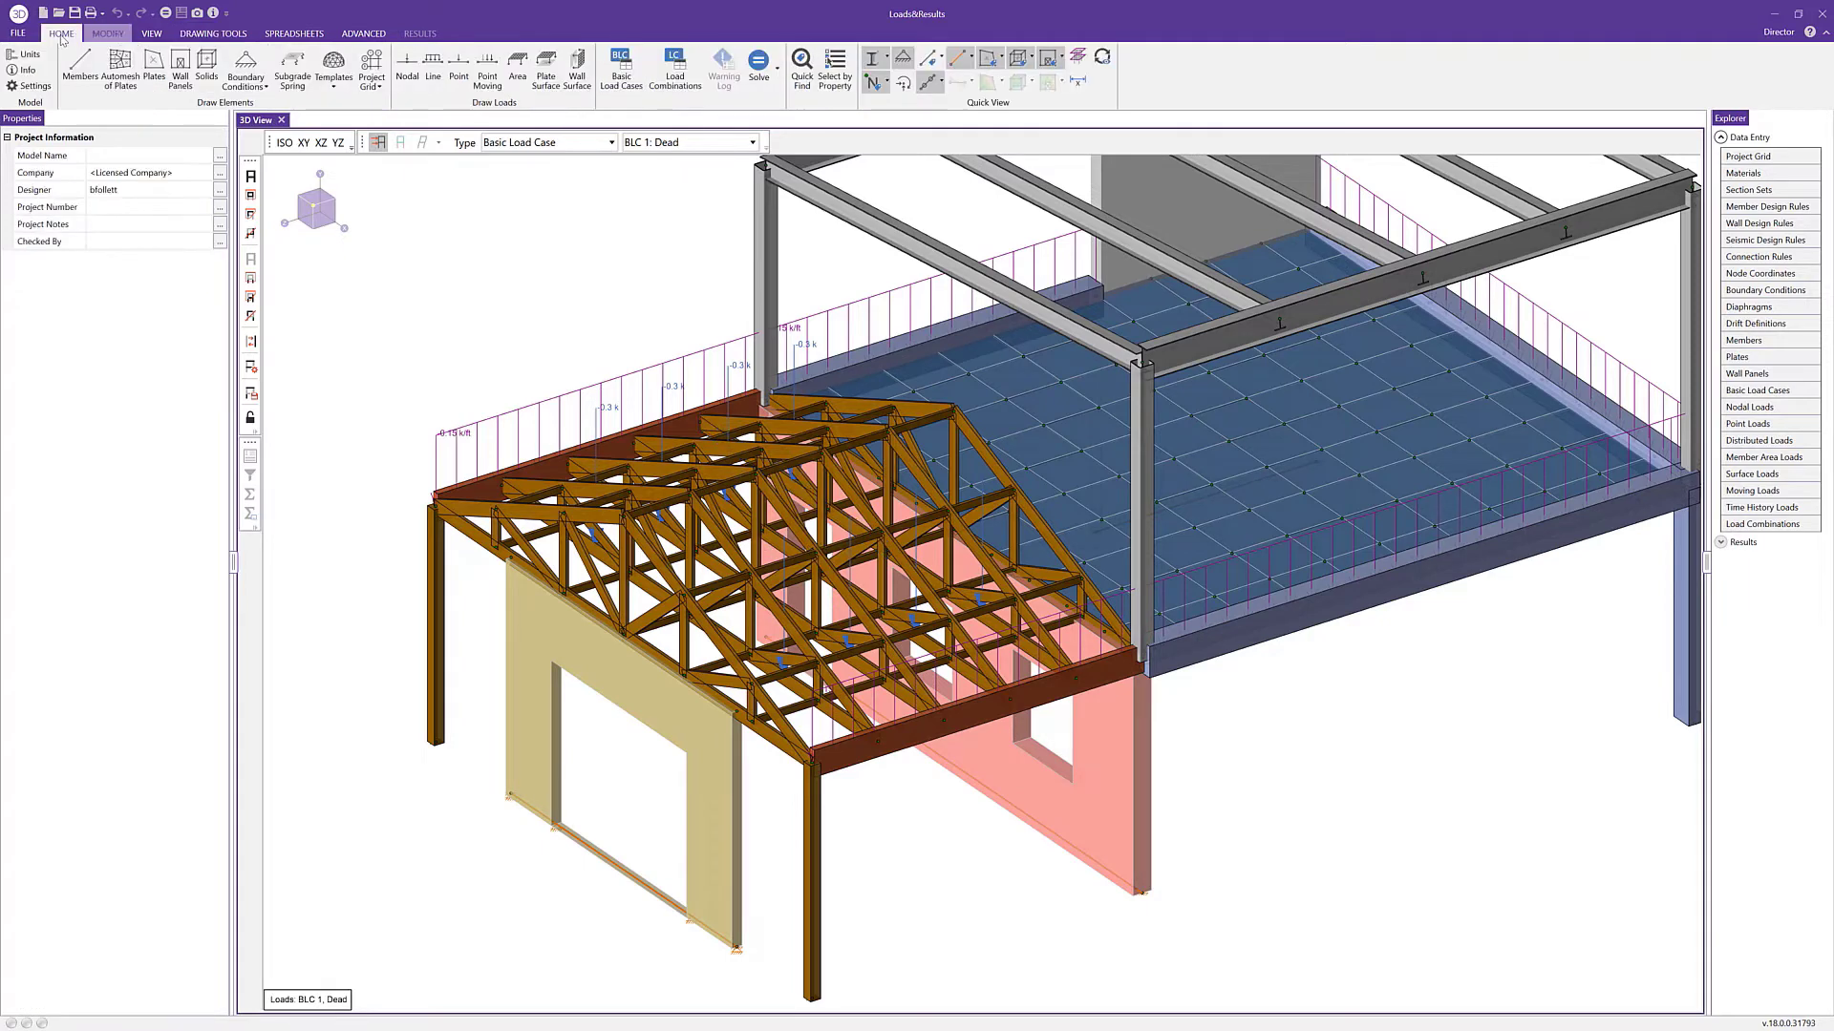
# Show the model in wireframe and examine the truss point loads from a rotated view and the XZ and YZ plane views.
pyautogui.click(890, 57)
pyautogui.moveTo(1098, 563); pyautogui.dragTo(888, 561, button='middle')
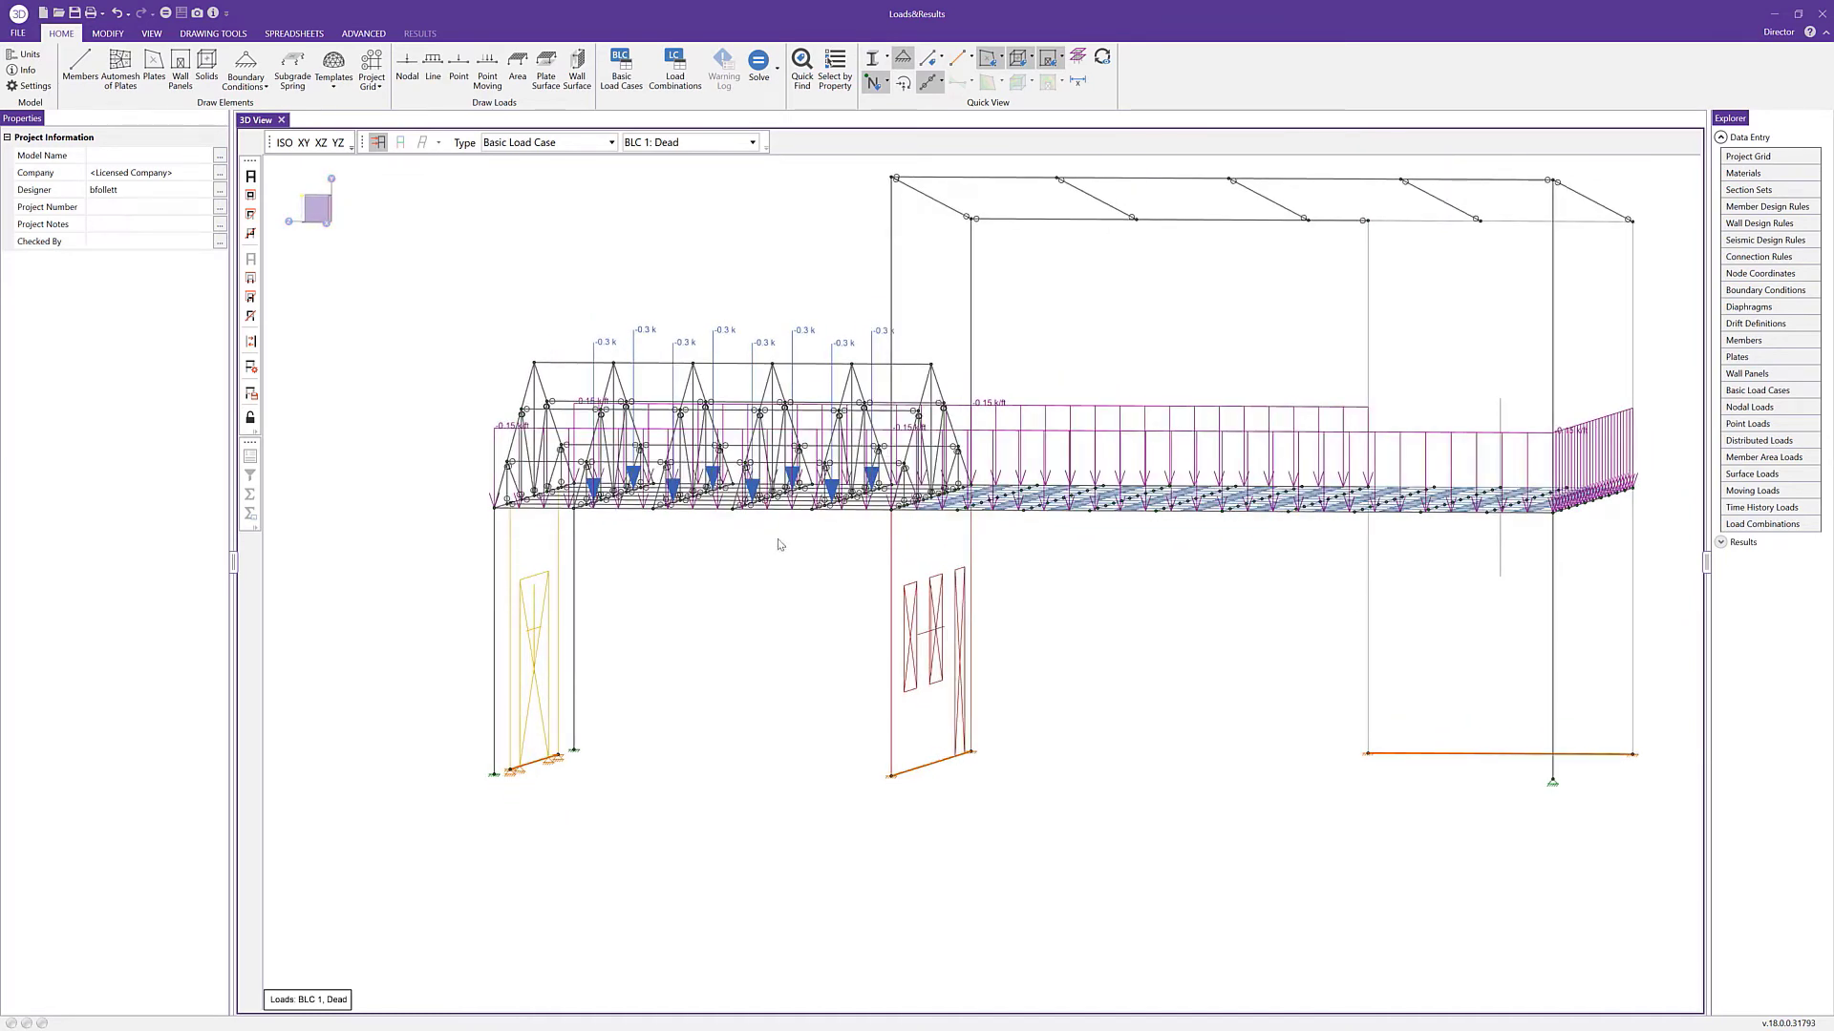
pyautogui.moveTo(432, 322); pyautogui.dragTo(998, 778)
pyautogui.click(321, 143)
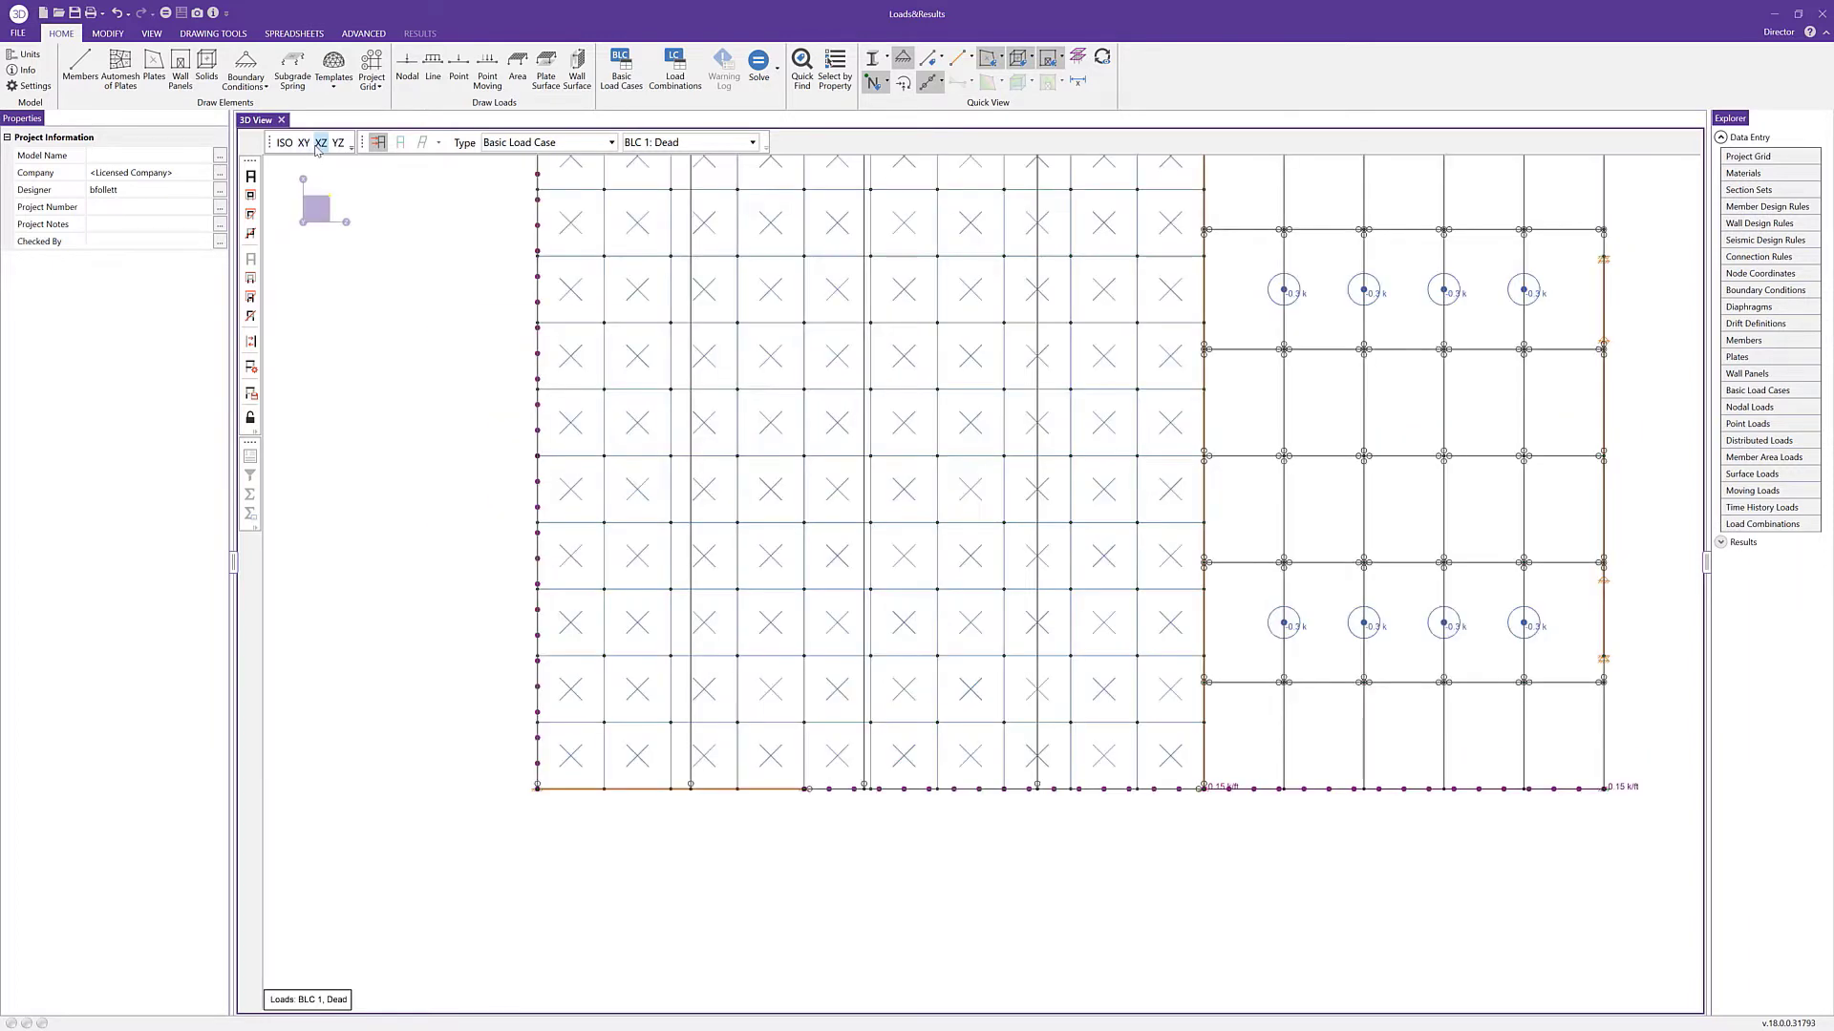
pyautogui.click(338, 143)
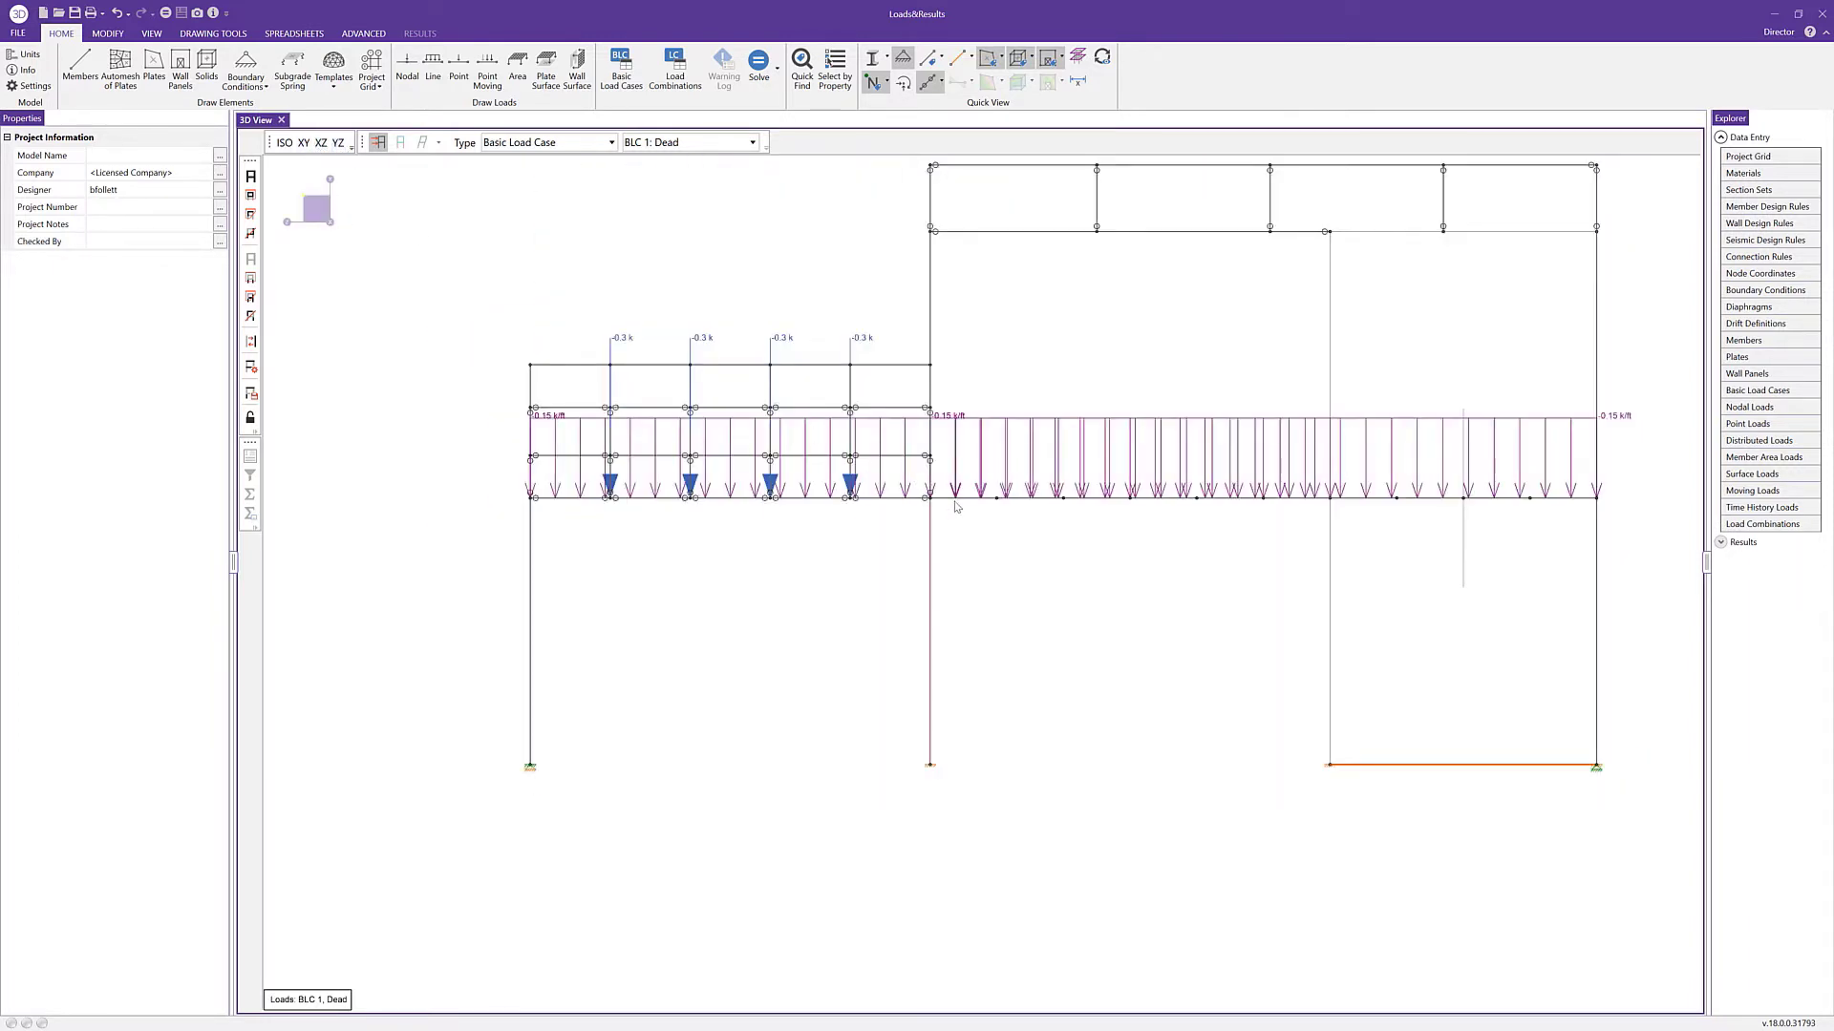
# Isolate the wood roof trusses and the steel roof framing by locking out all other elements, and show them deselected in an isometric view.
pyautogui.moveTo(453, 295); pyautogui.dragTo(943, 524)
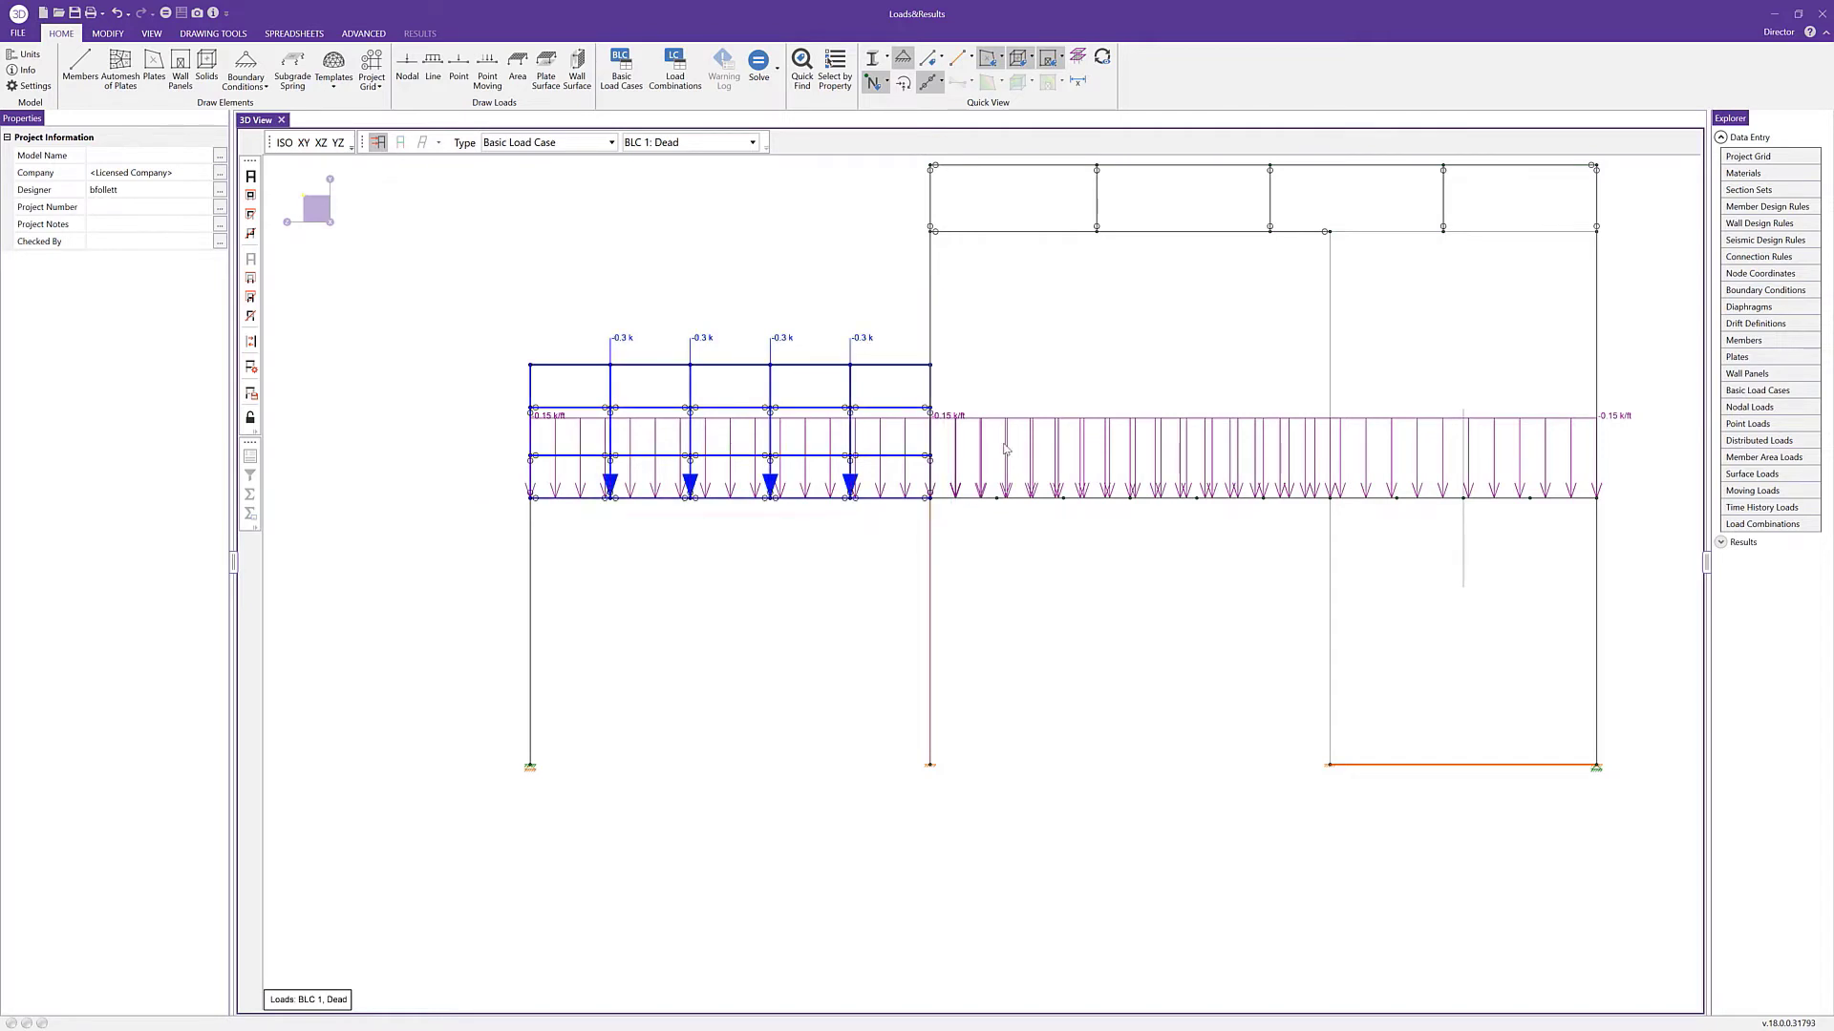
pyautogui.moveTo(794, 322); pyautogui.dragTo(1208, 442)
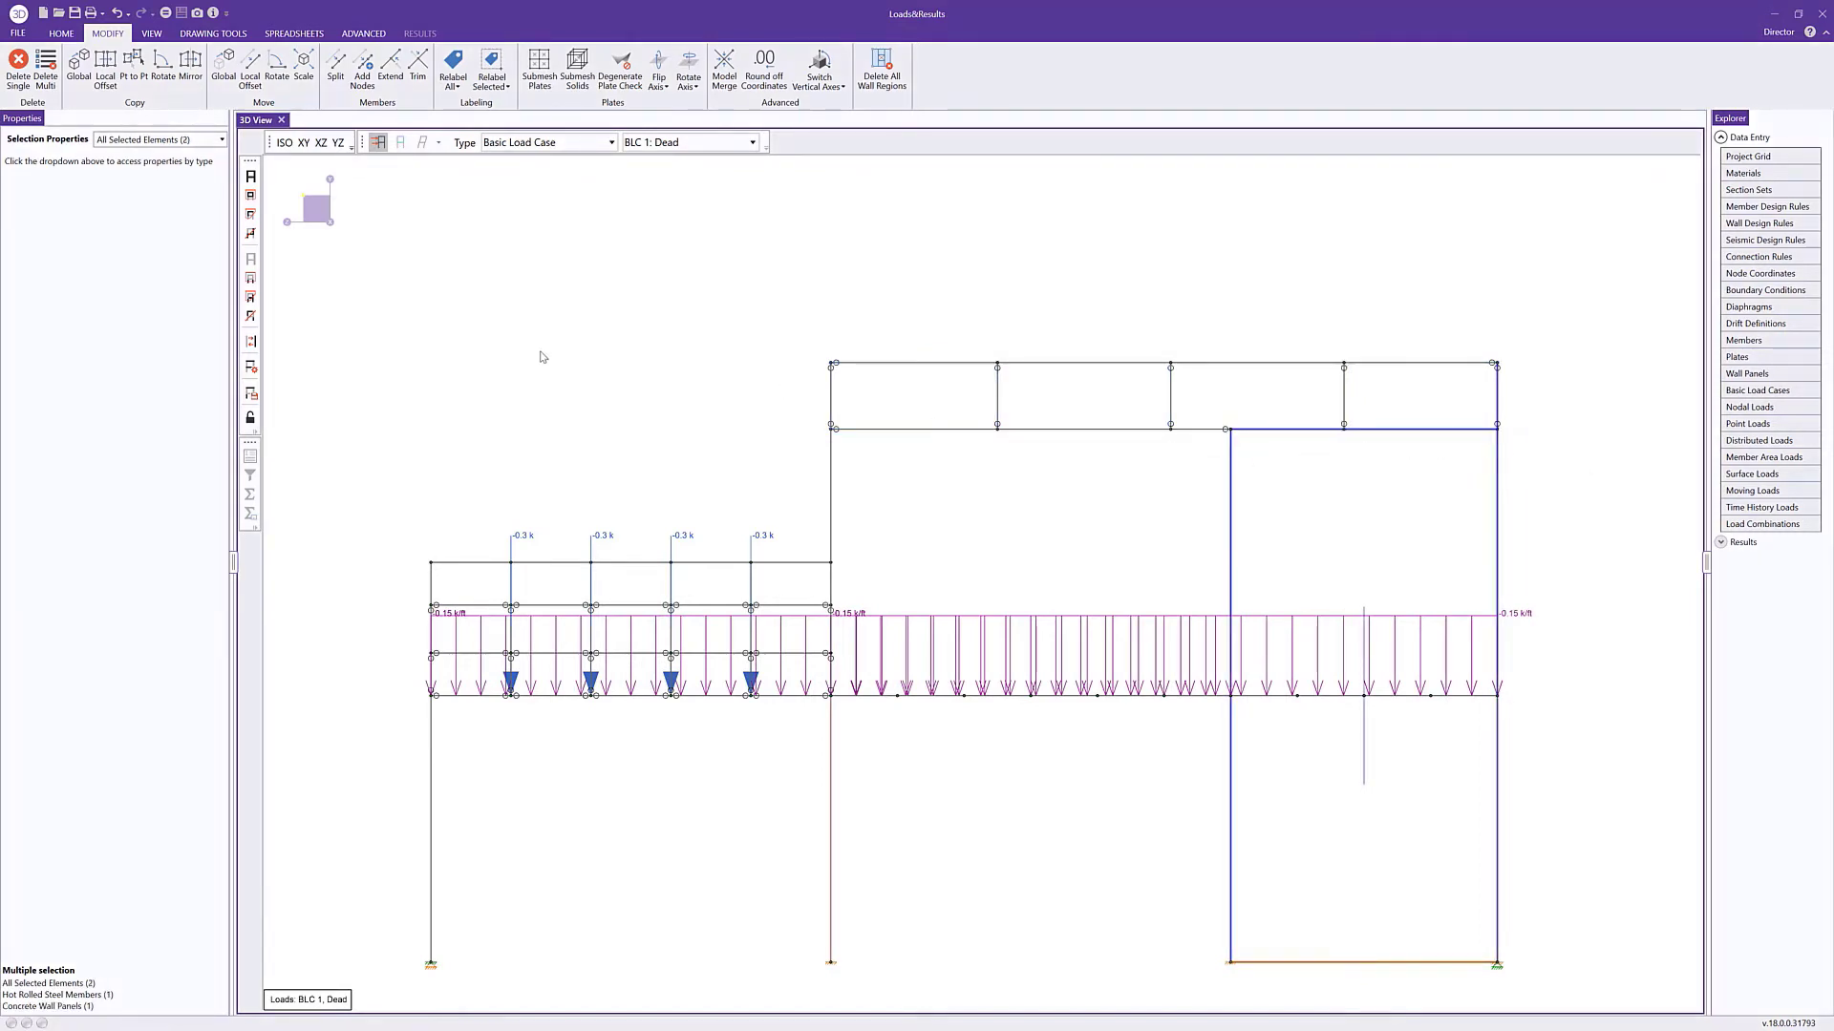
pyautogui.moveTo(800, 326); pyautogui.dragTo(1545, 464)
pyautogui.moveTo(392, 521); pyautogui.dragTo(848, 742)
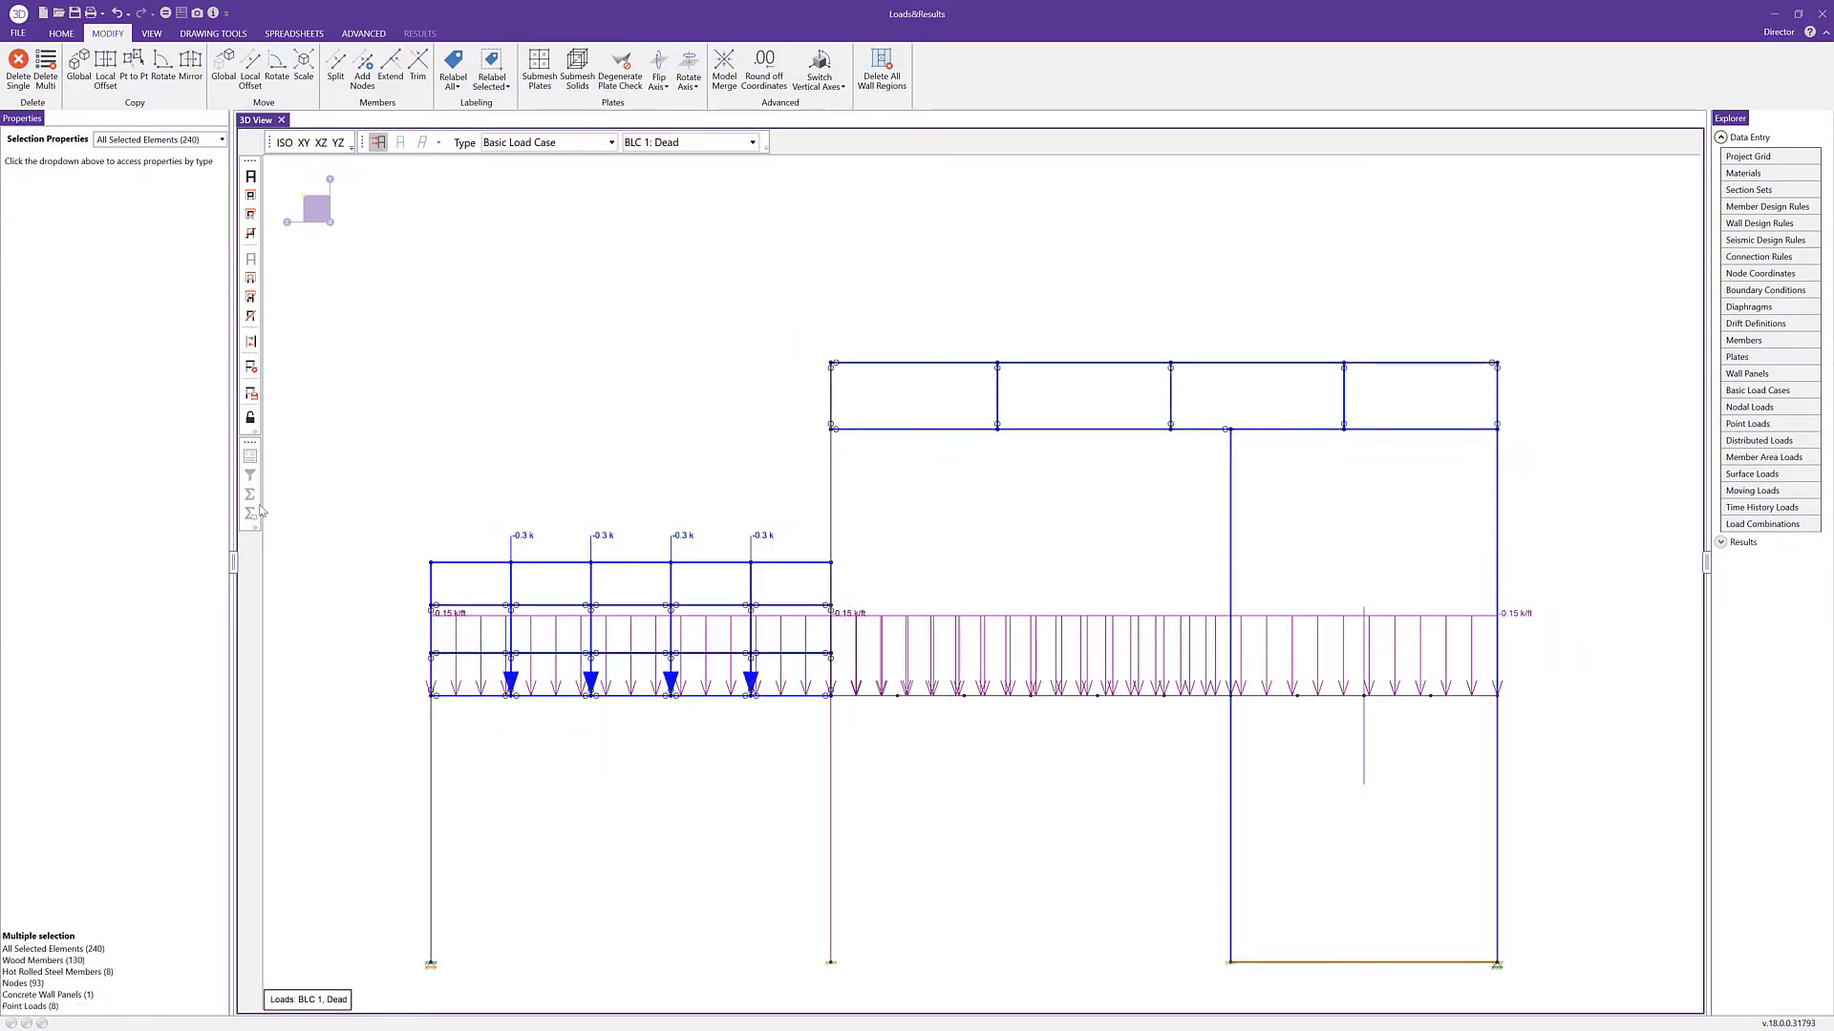
pyautogui.click(251, 418)
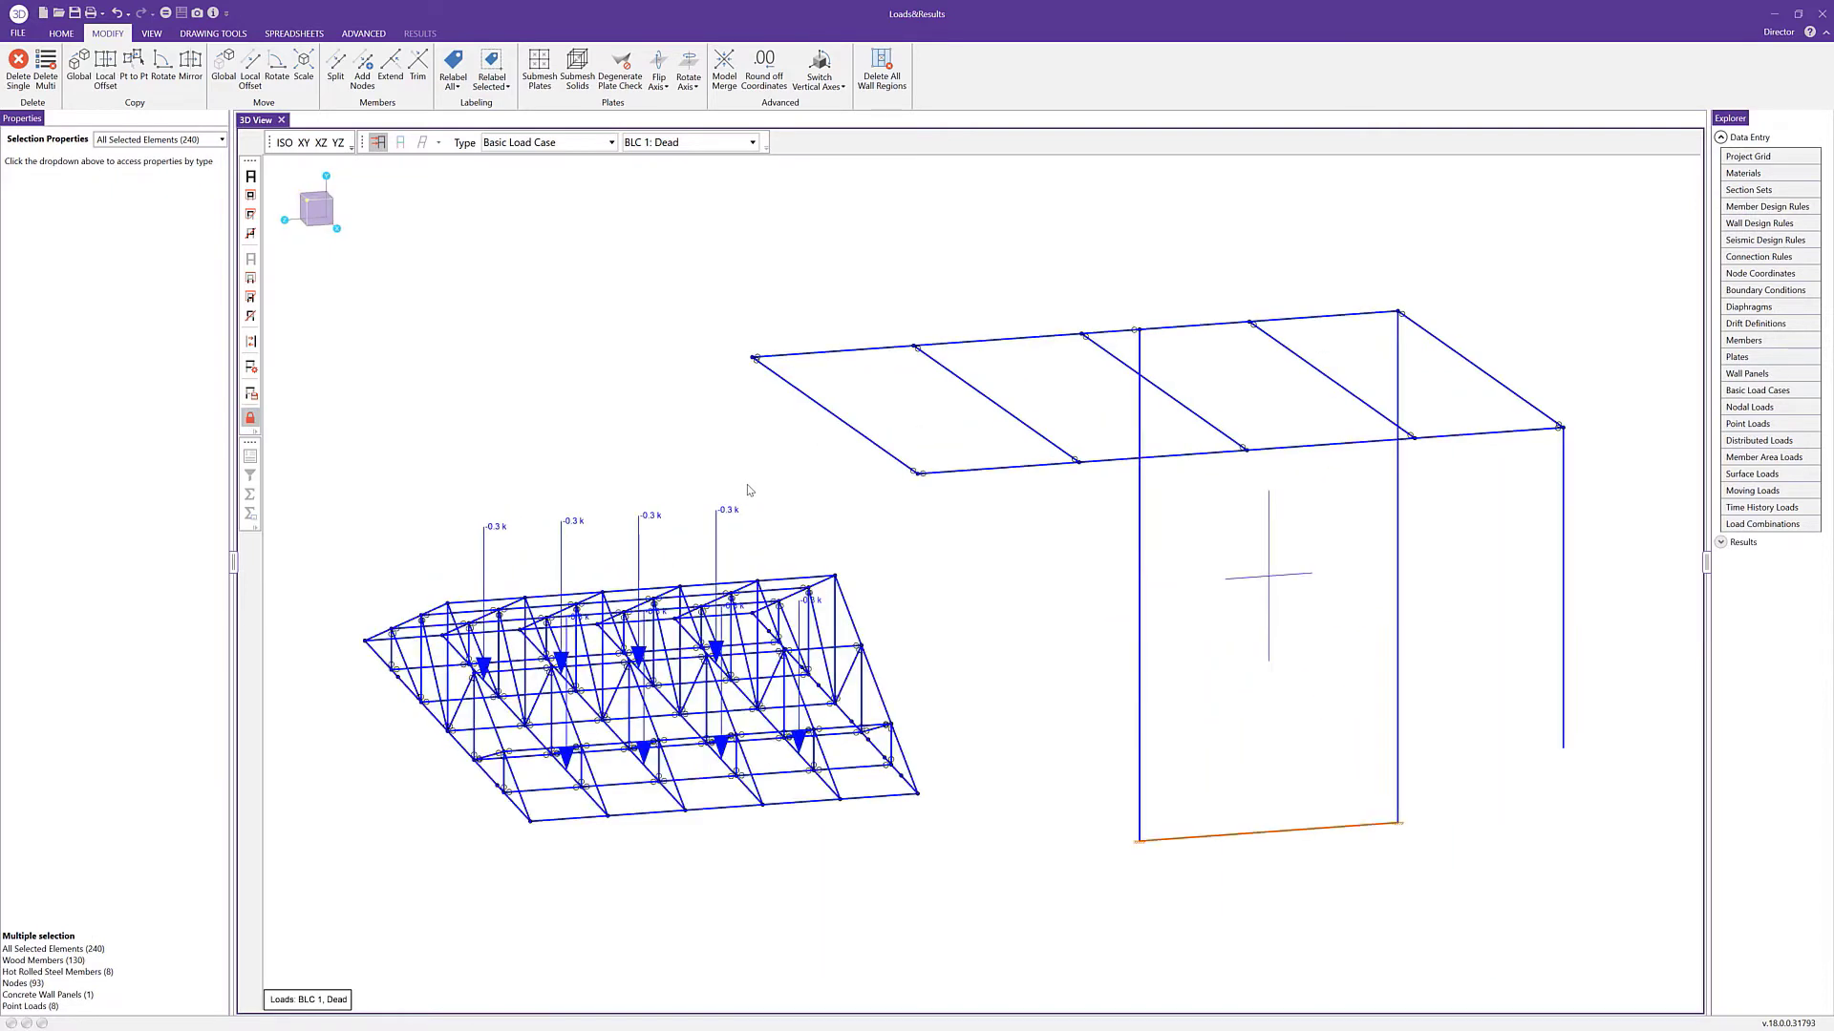
pyautogui.hotkey('ctrl', 'i')
pyautogui.click(592, 470)
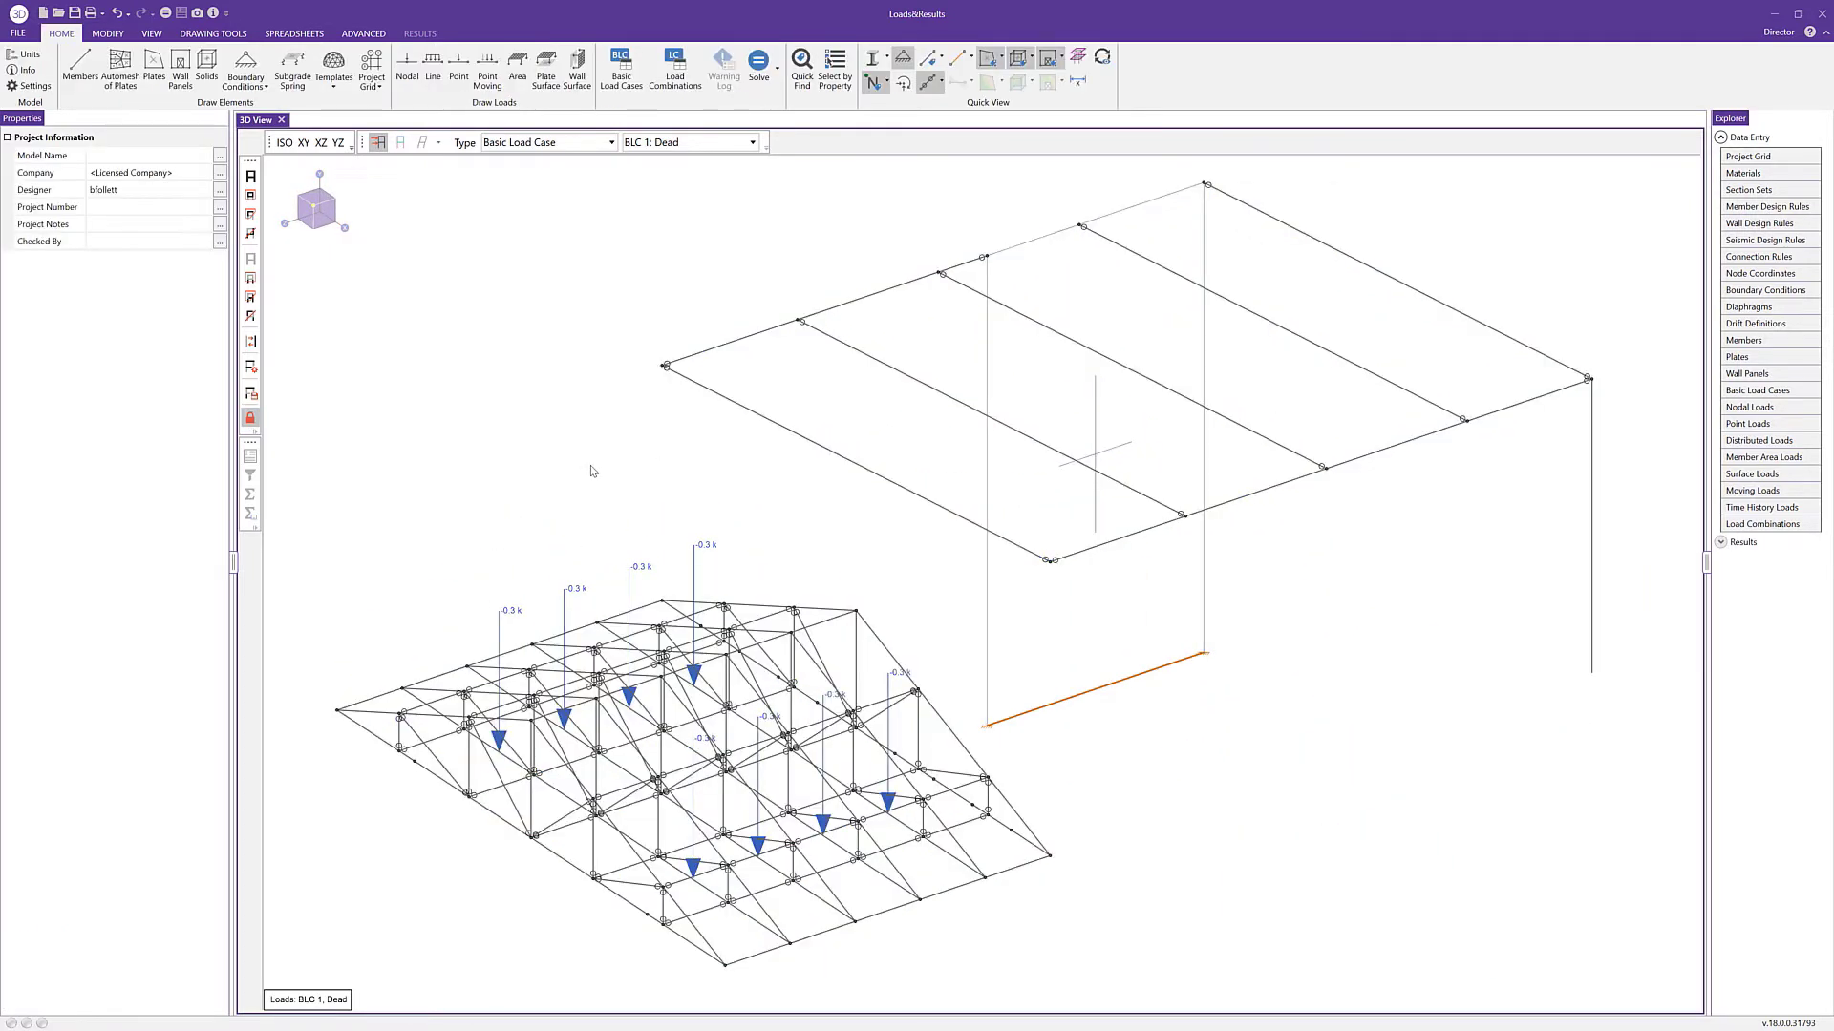
pyautogui.scroll(-1, 643, 473)
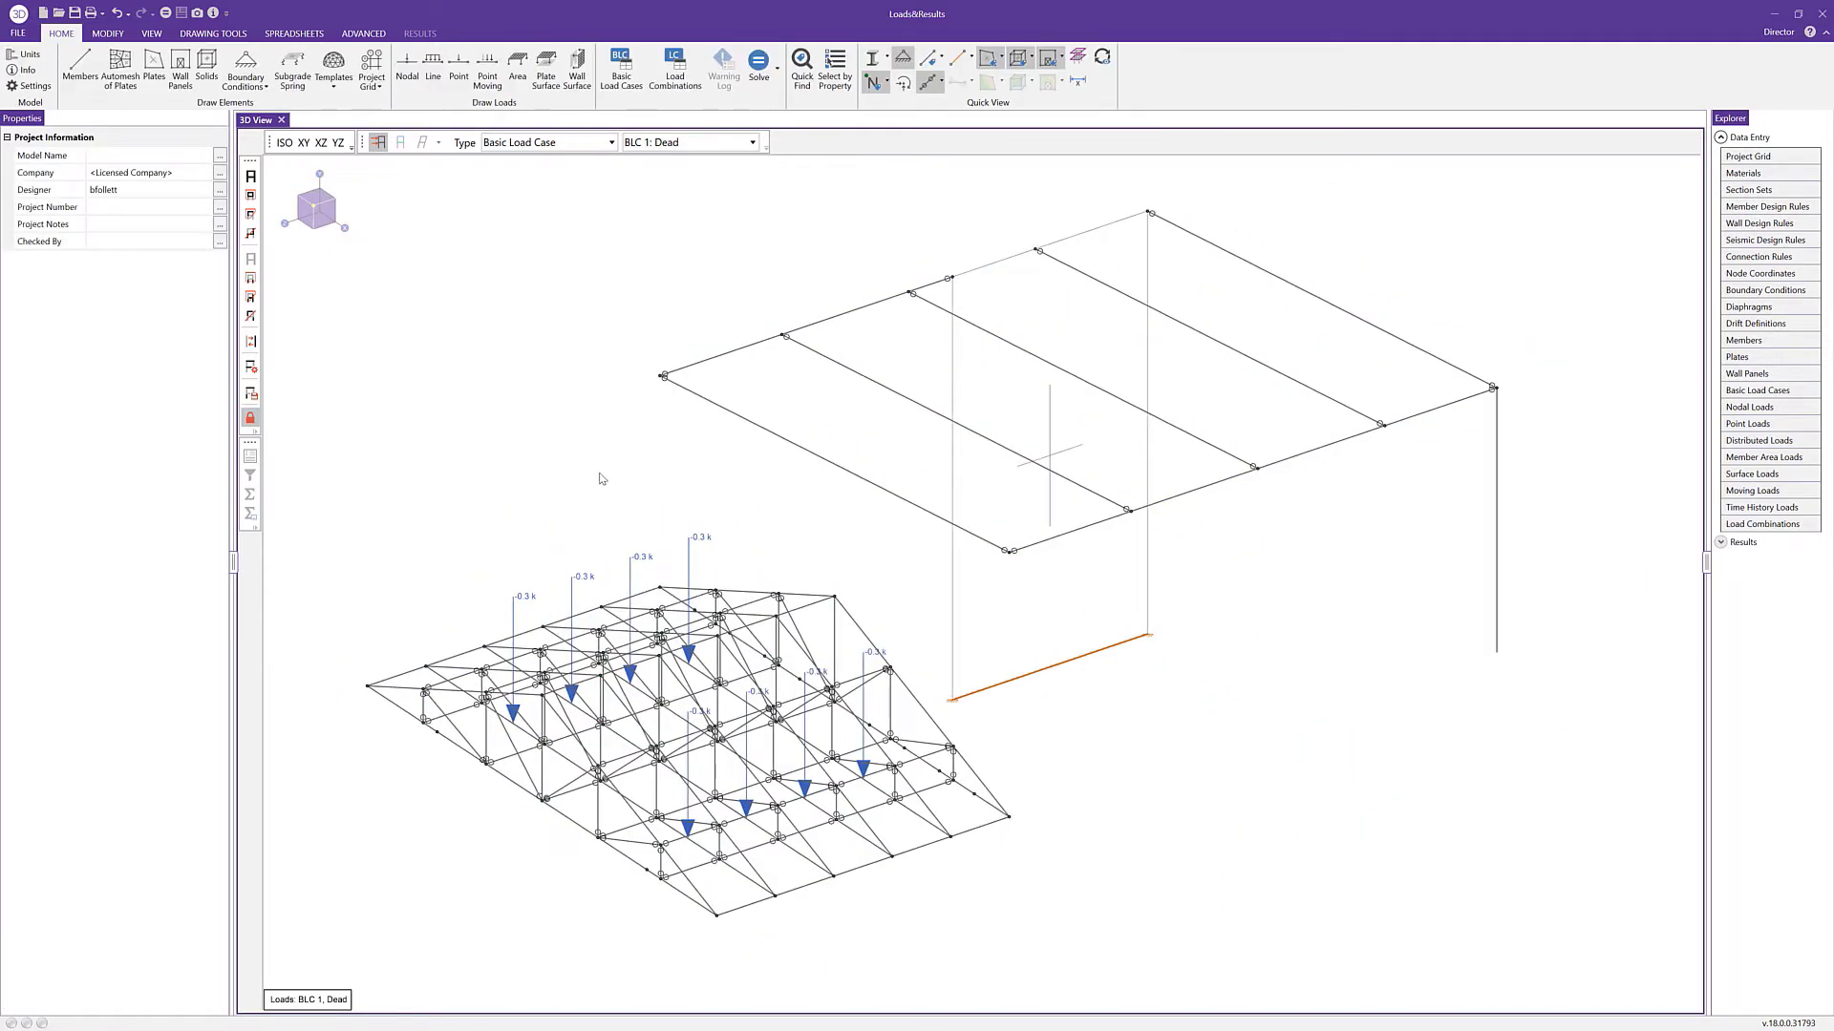
# Set up an area load in direction Y, load case 1: Dead, with load direction A-B and magnitude -0.015 ksf.
pyautogui.click(517, 68)
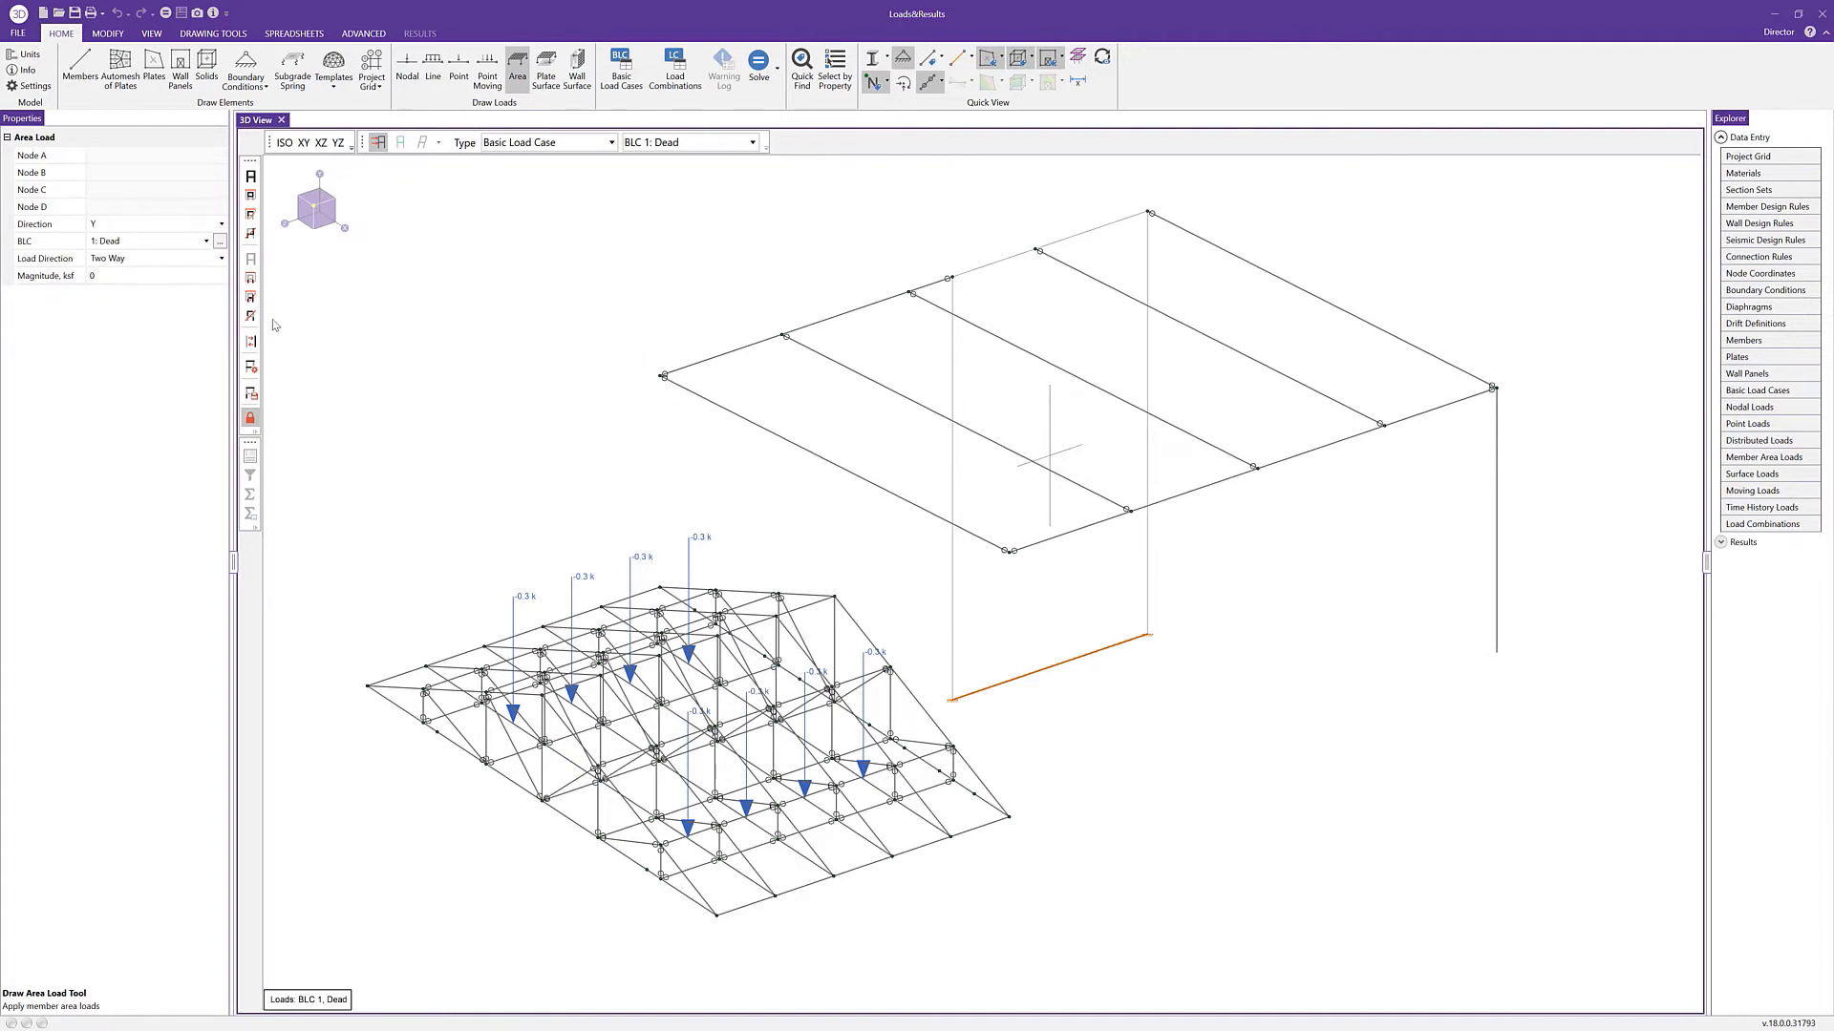
pyautogui.click(221, 241)
pyautogui.click(220, 229)
pyautogui.click(176, 228)
pyautogui.click(170, 247)
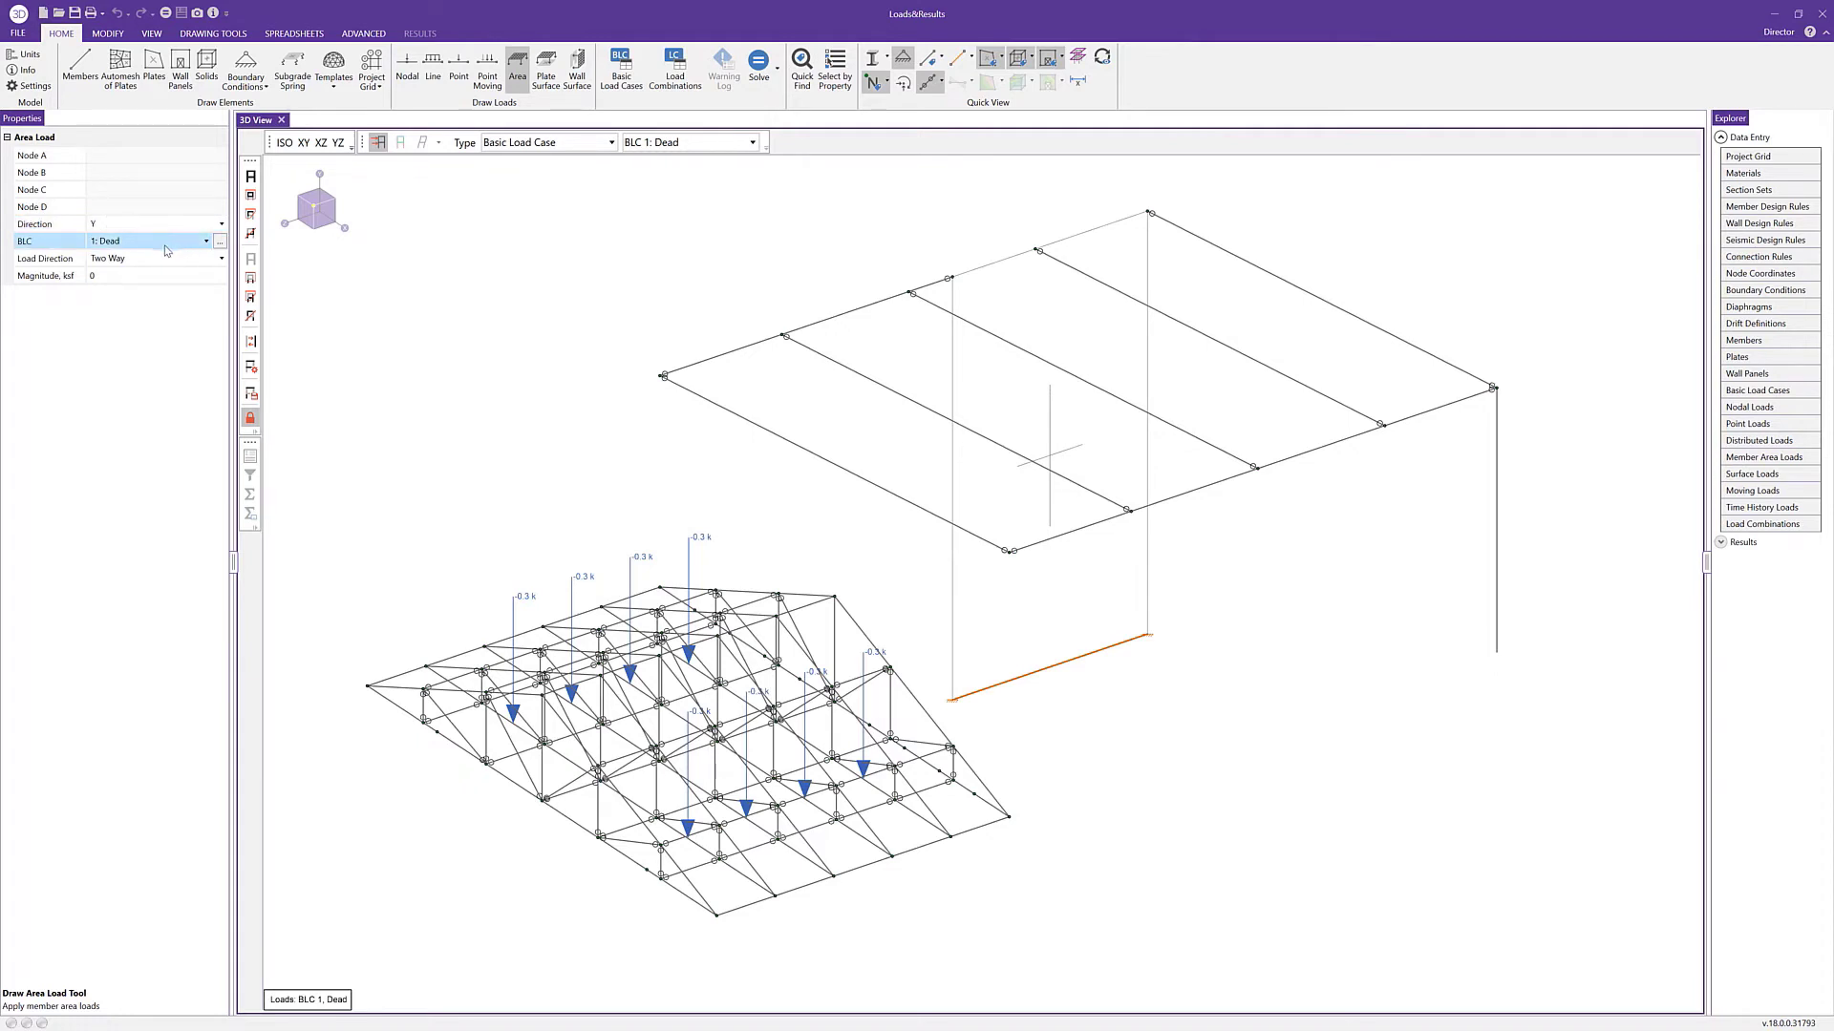
pyautogui.click(168, 259)
pyautogui.click(168, 259)
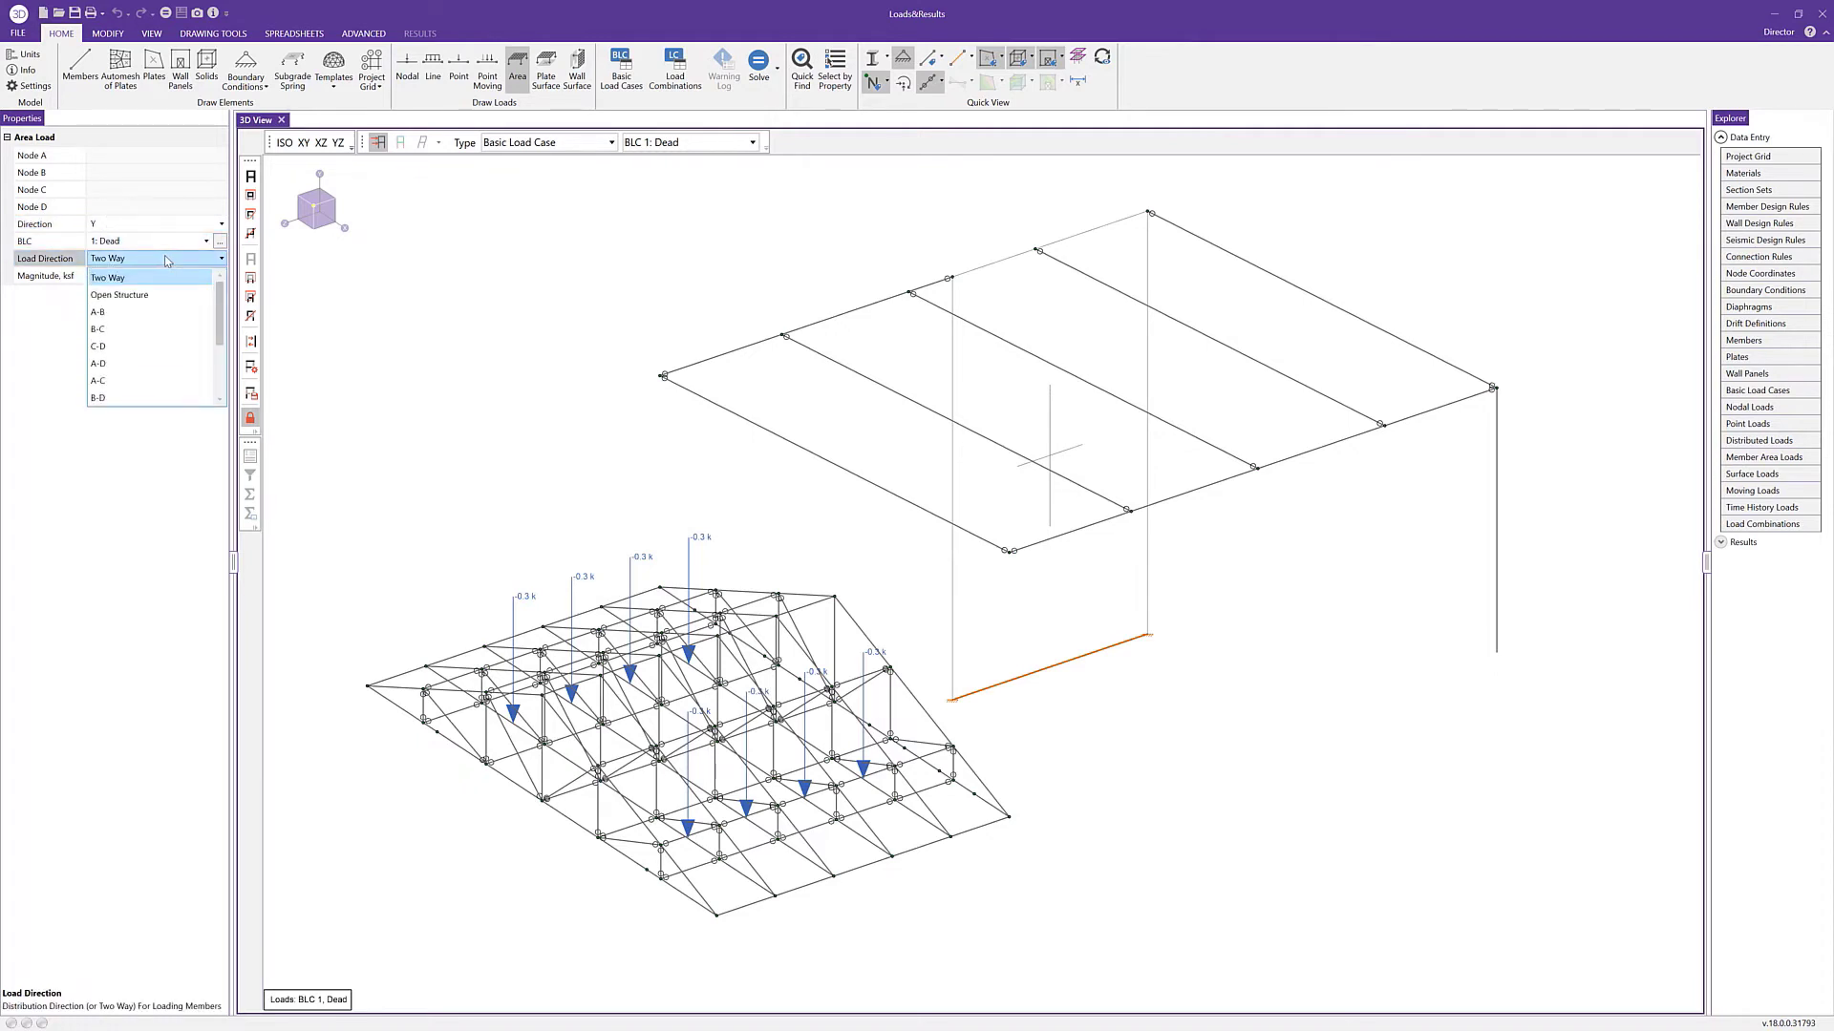
pyautogui.click(166, 313)
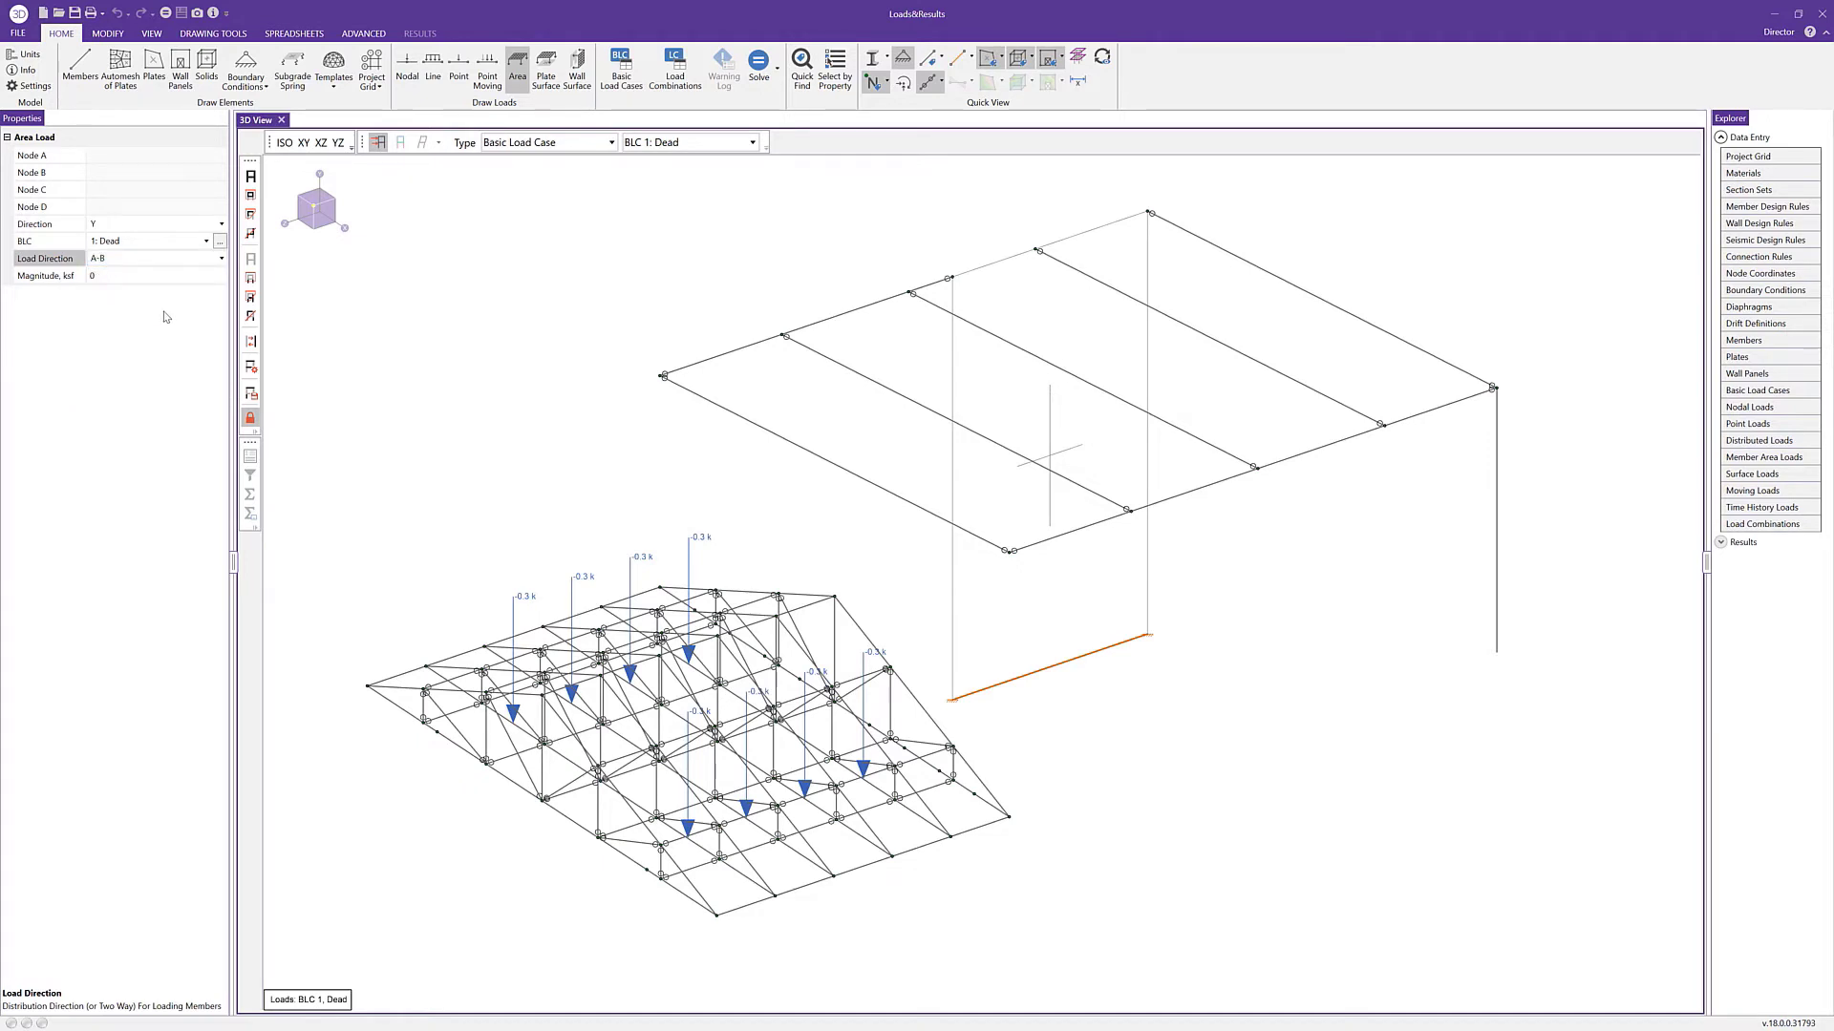
pyautogui.click(160, 278)
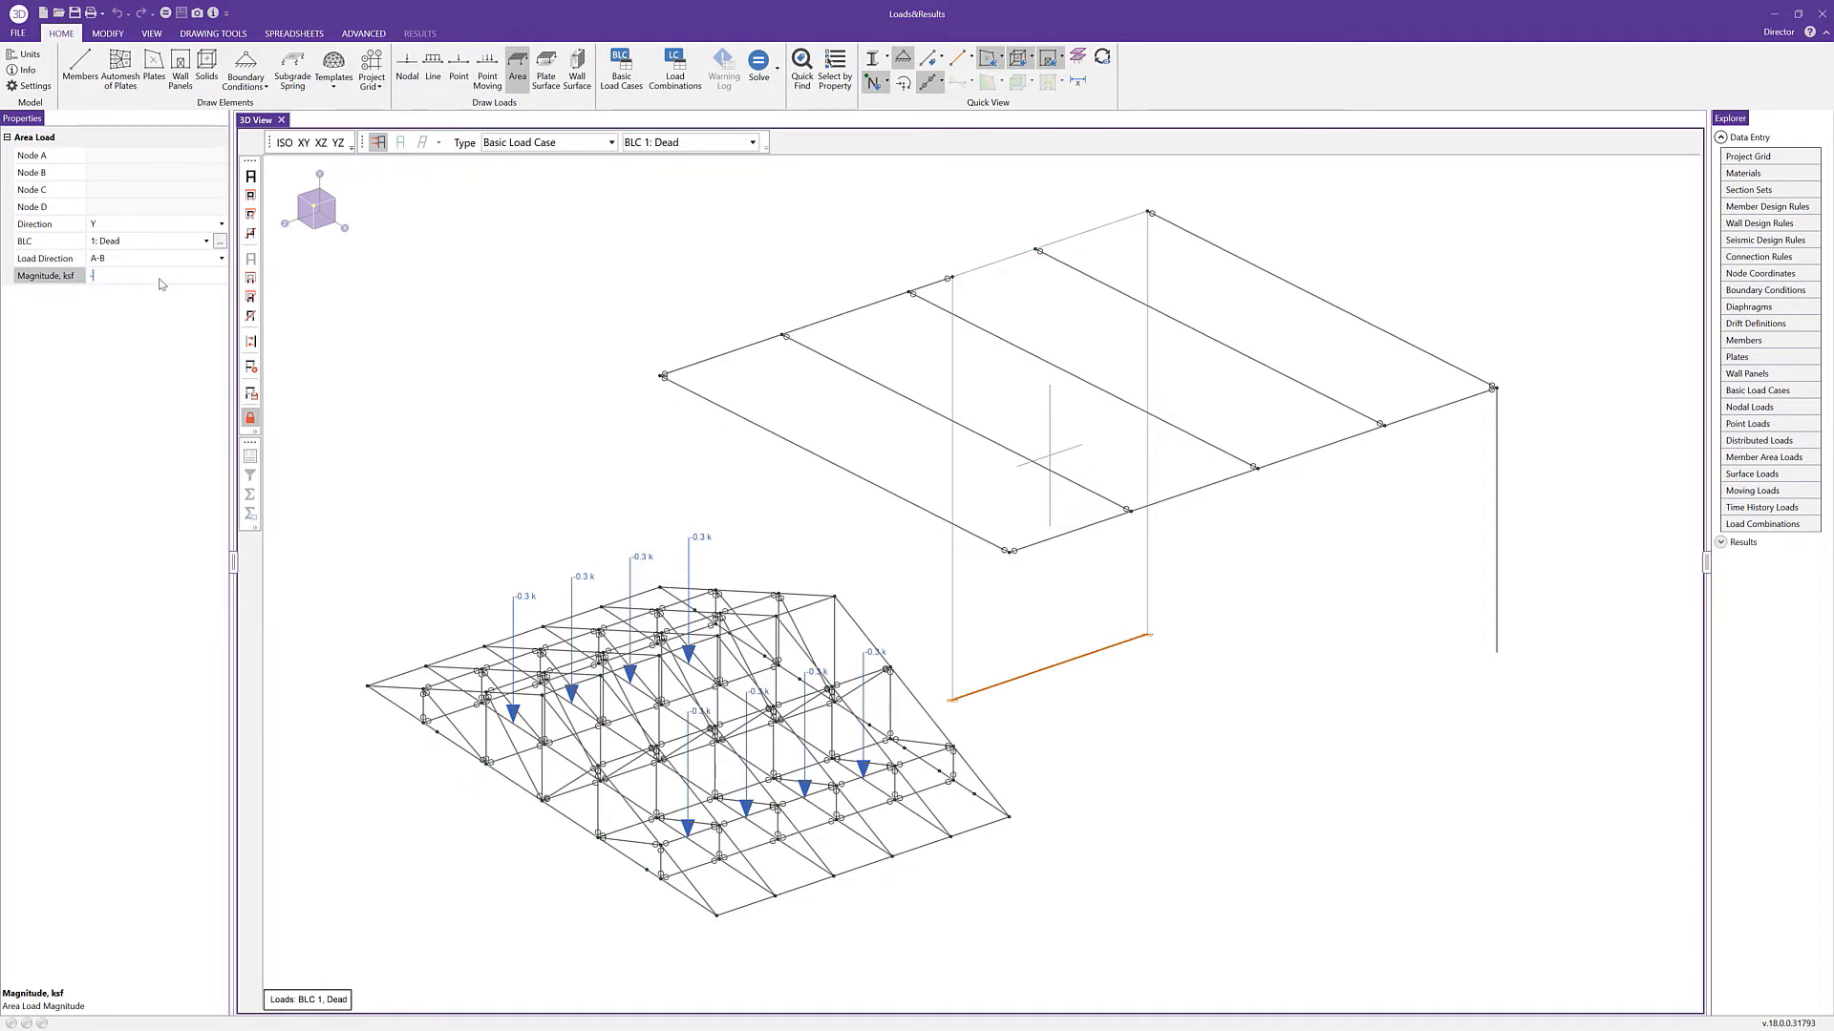
pyautogui.press('Tab')
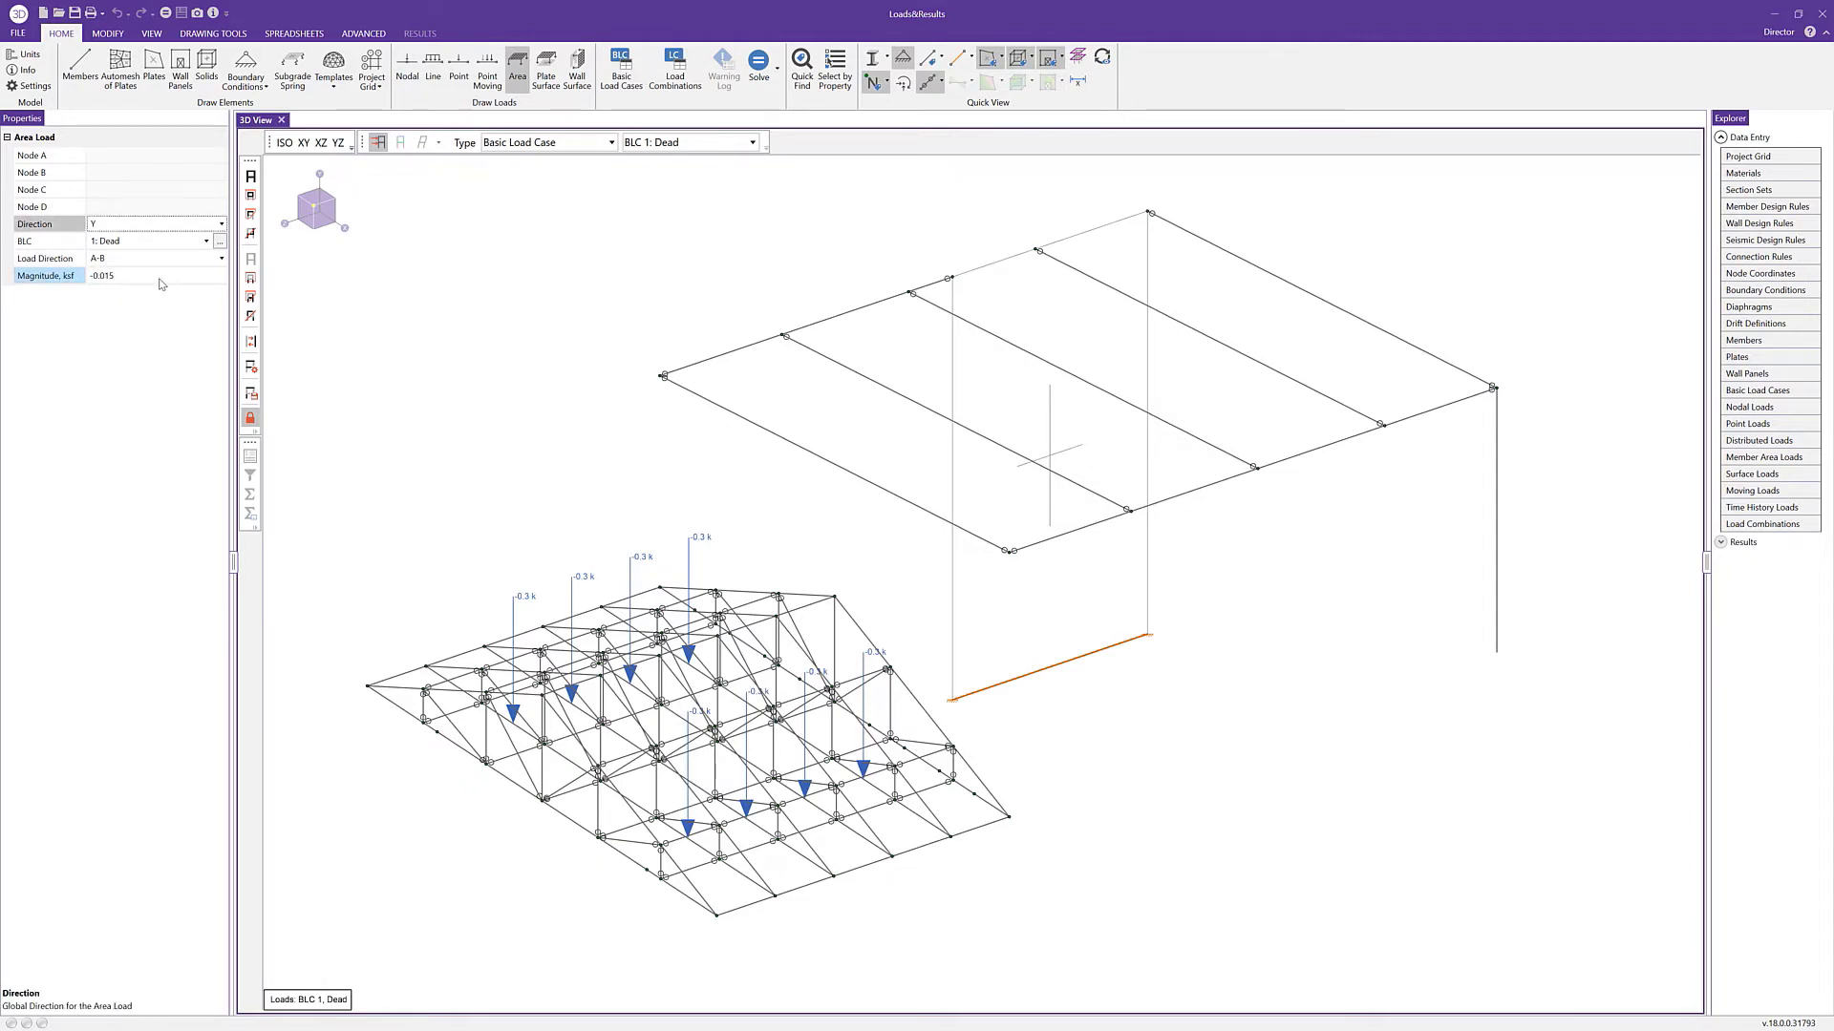
# Draw the dead area load over the steel roof through its four corner nodes, with edge A-B running along the low side.
pyautogui.click(663, 377)
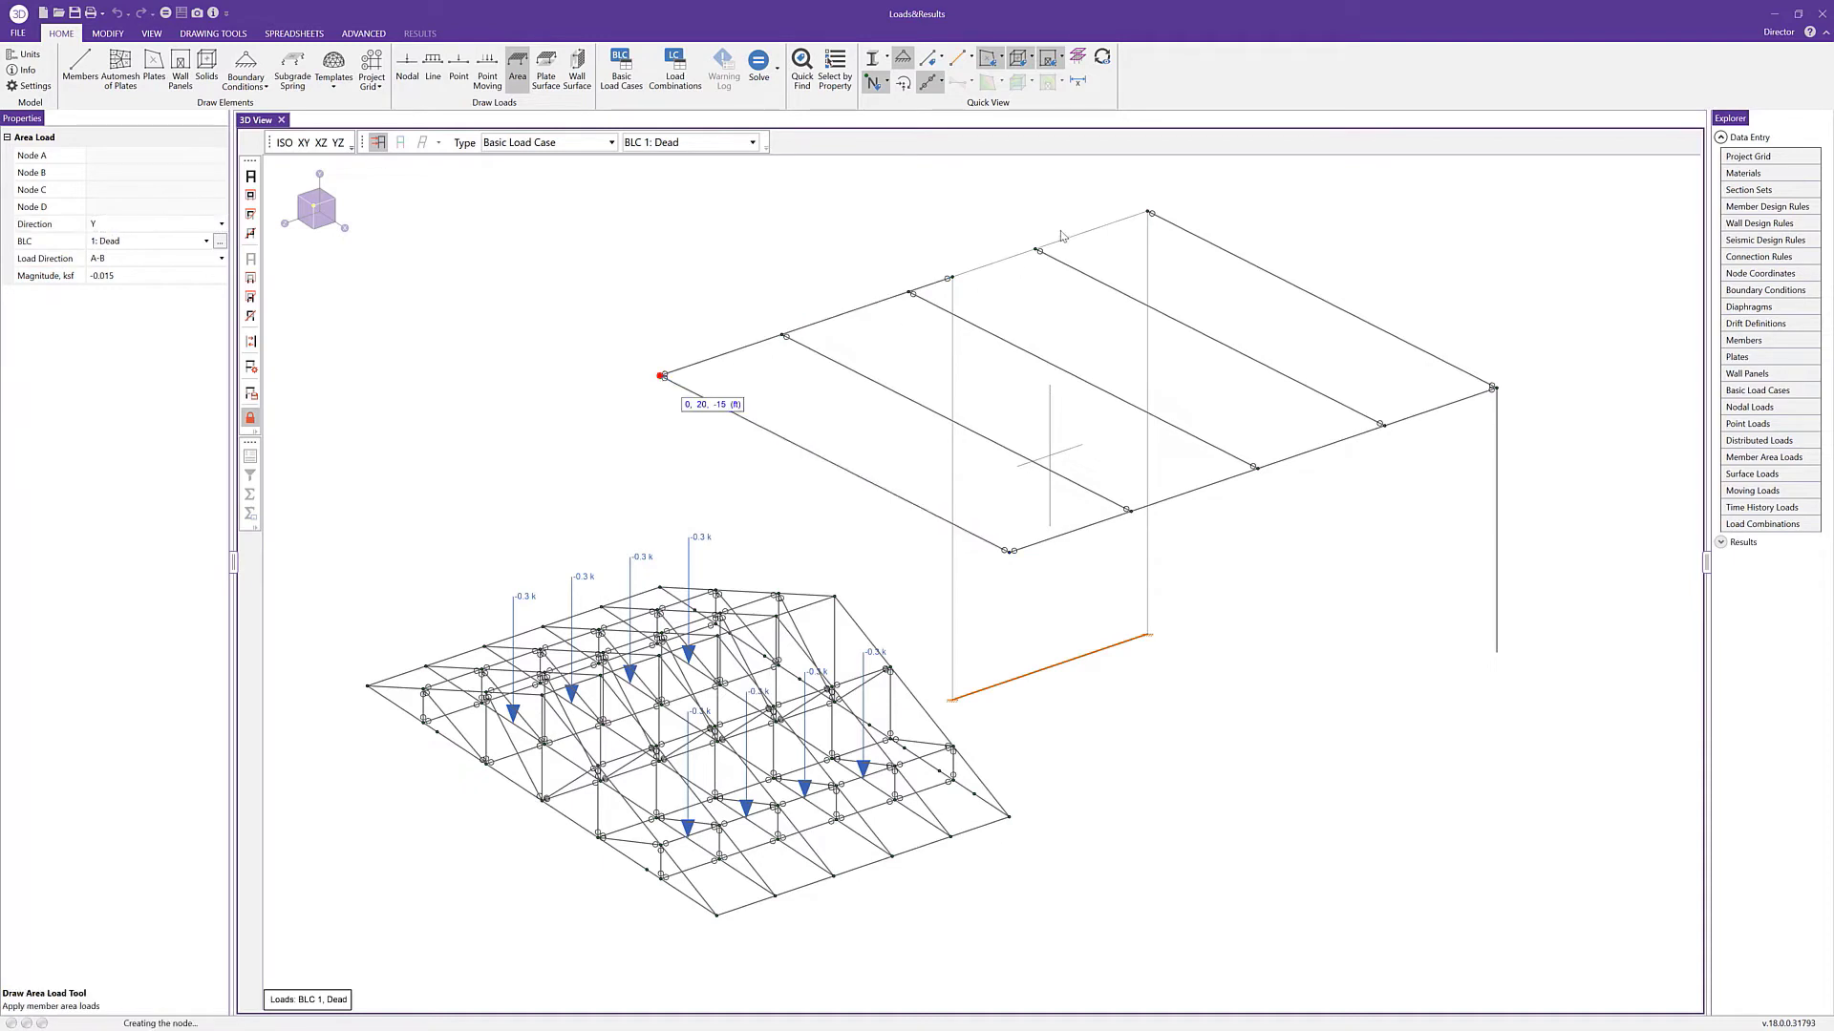
pyautogui.click(1149, 213)
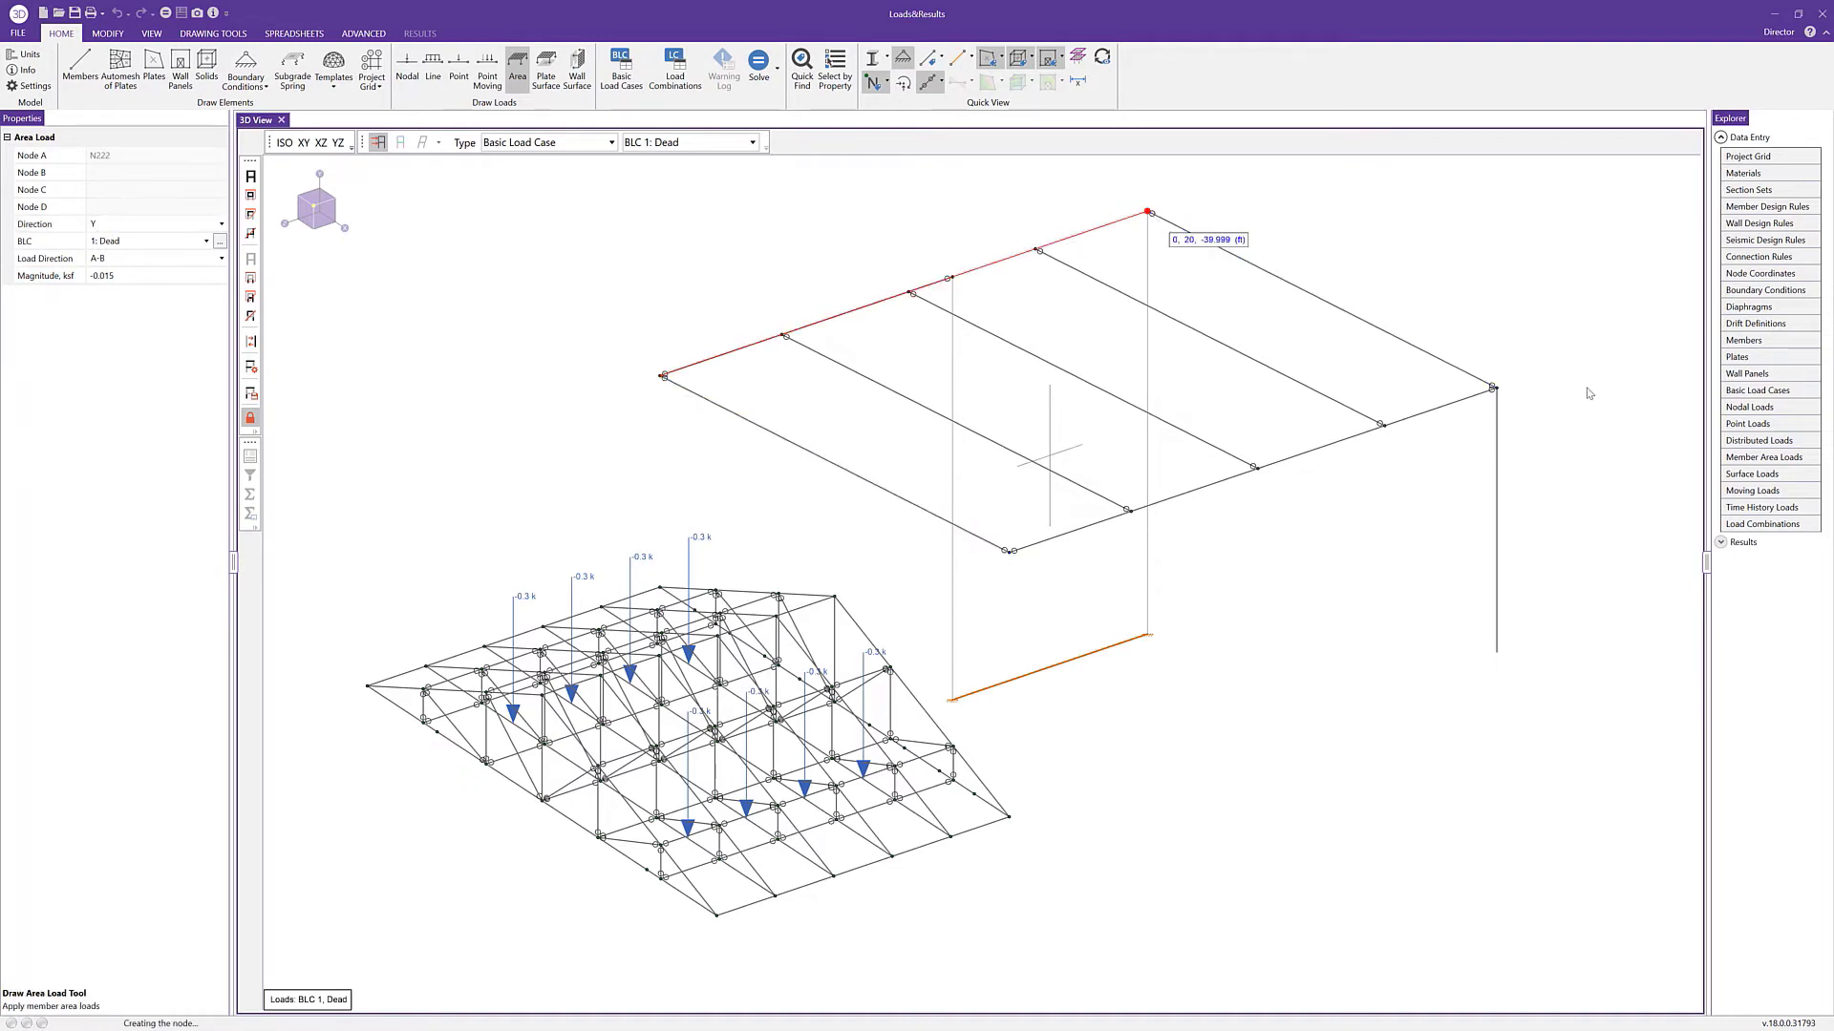
pyautogui.click(1495, 389)
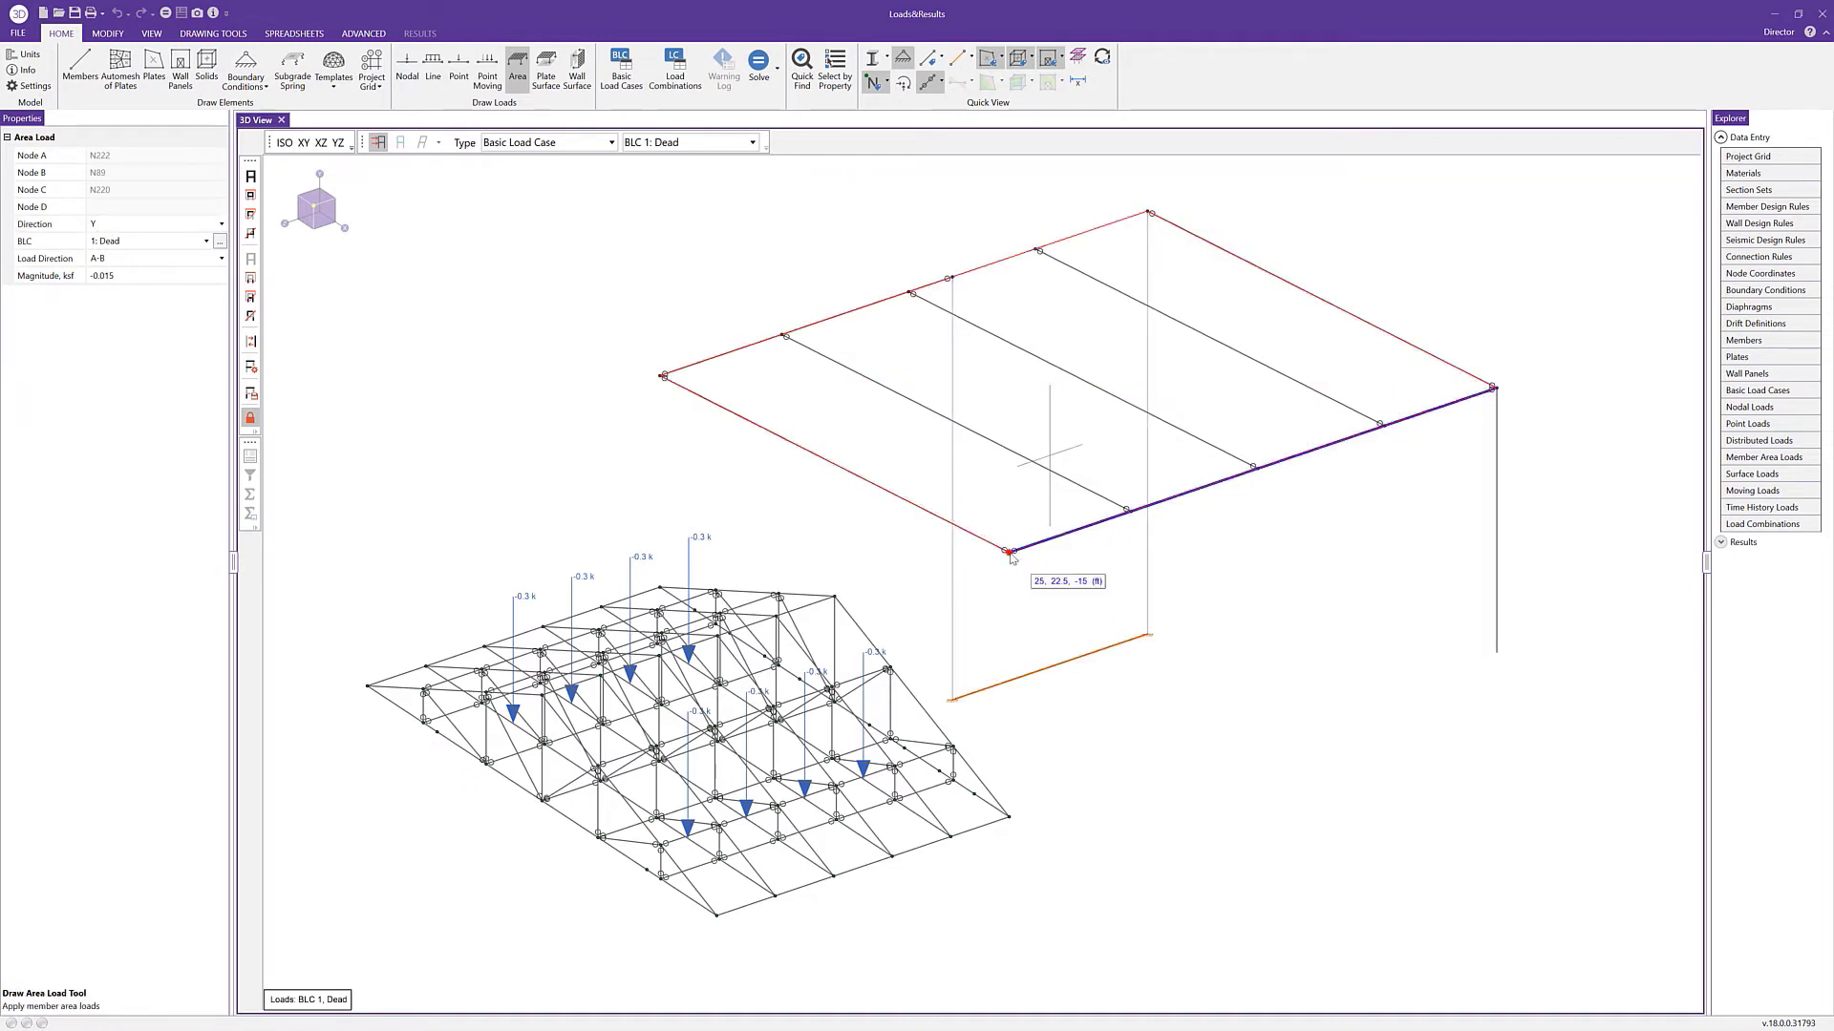
pyautogui.click(1009, 552)
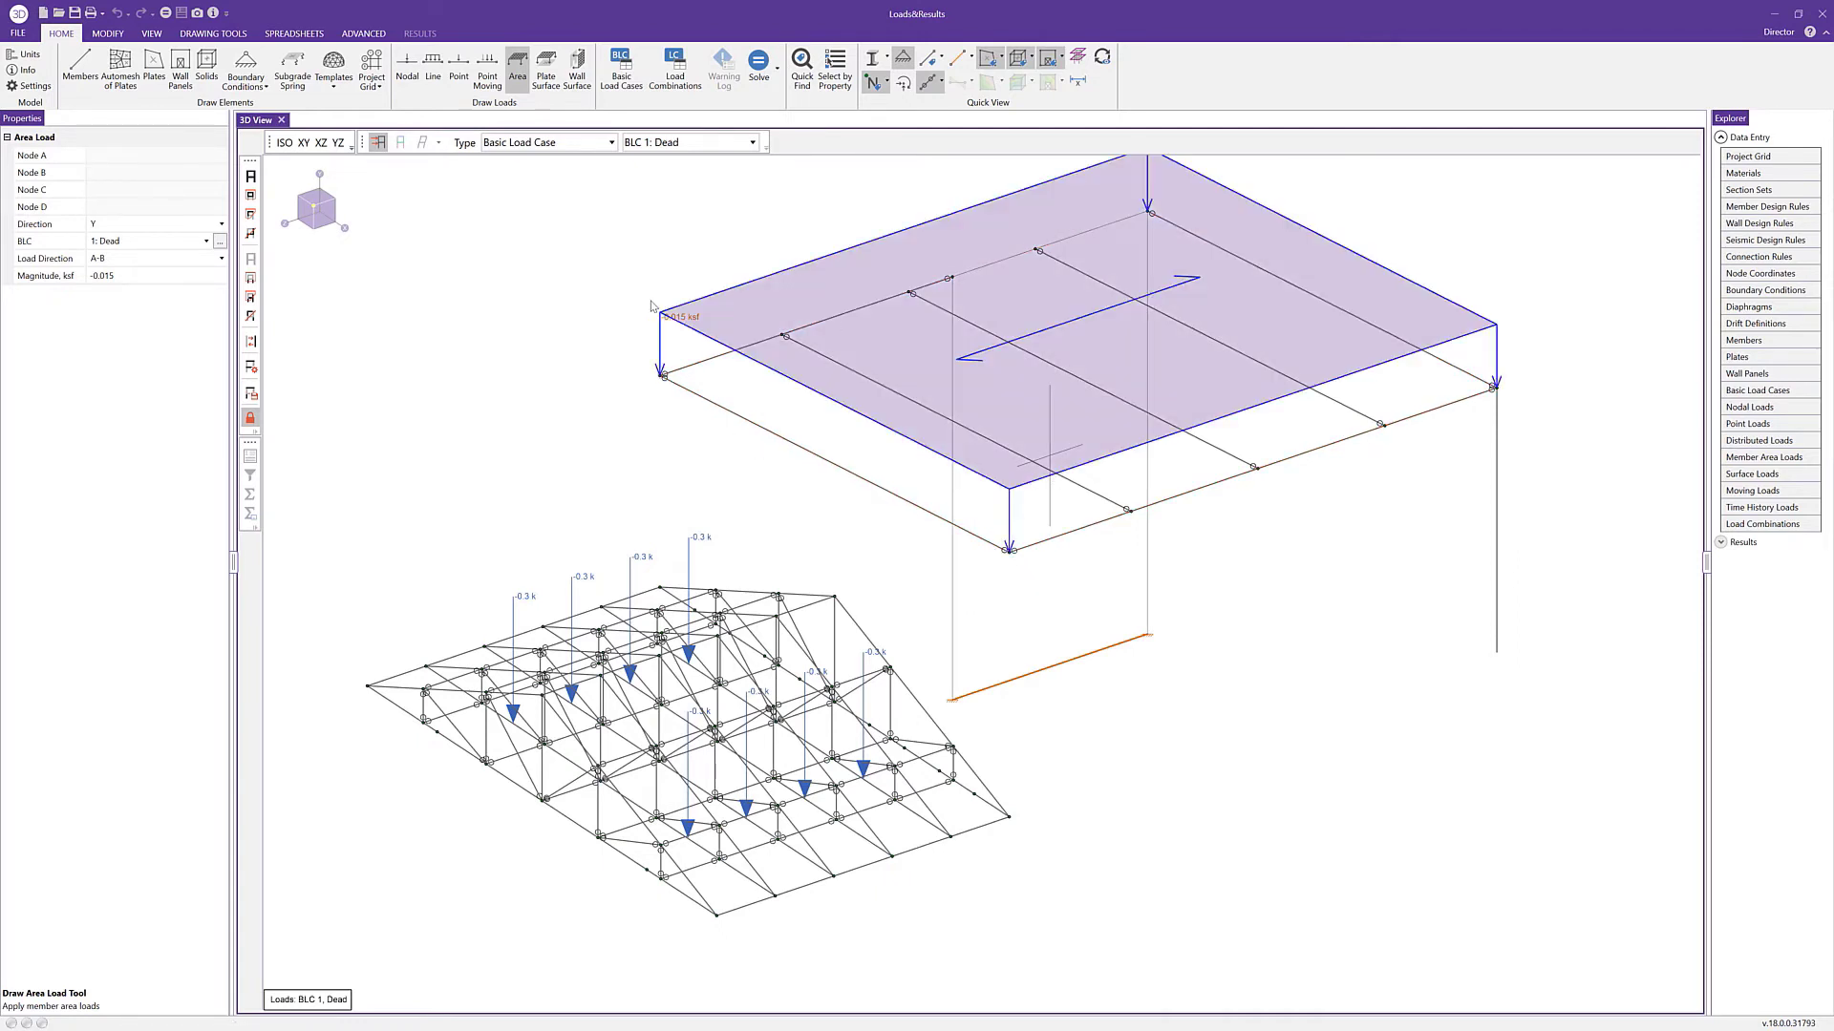
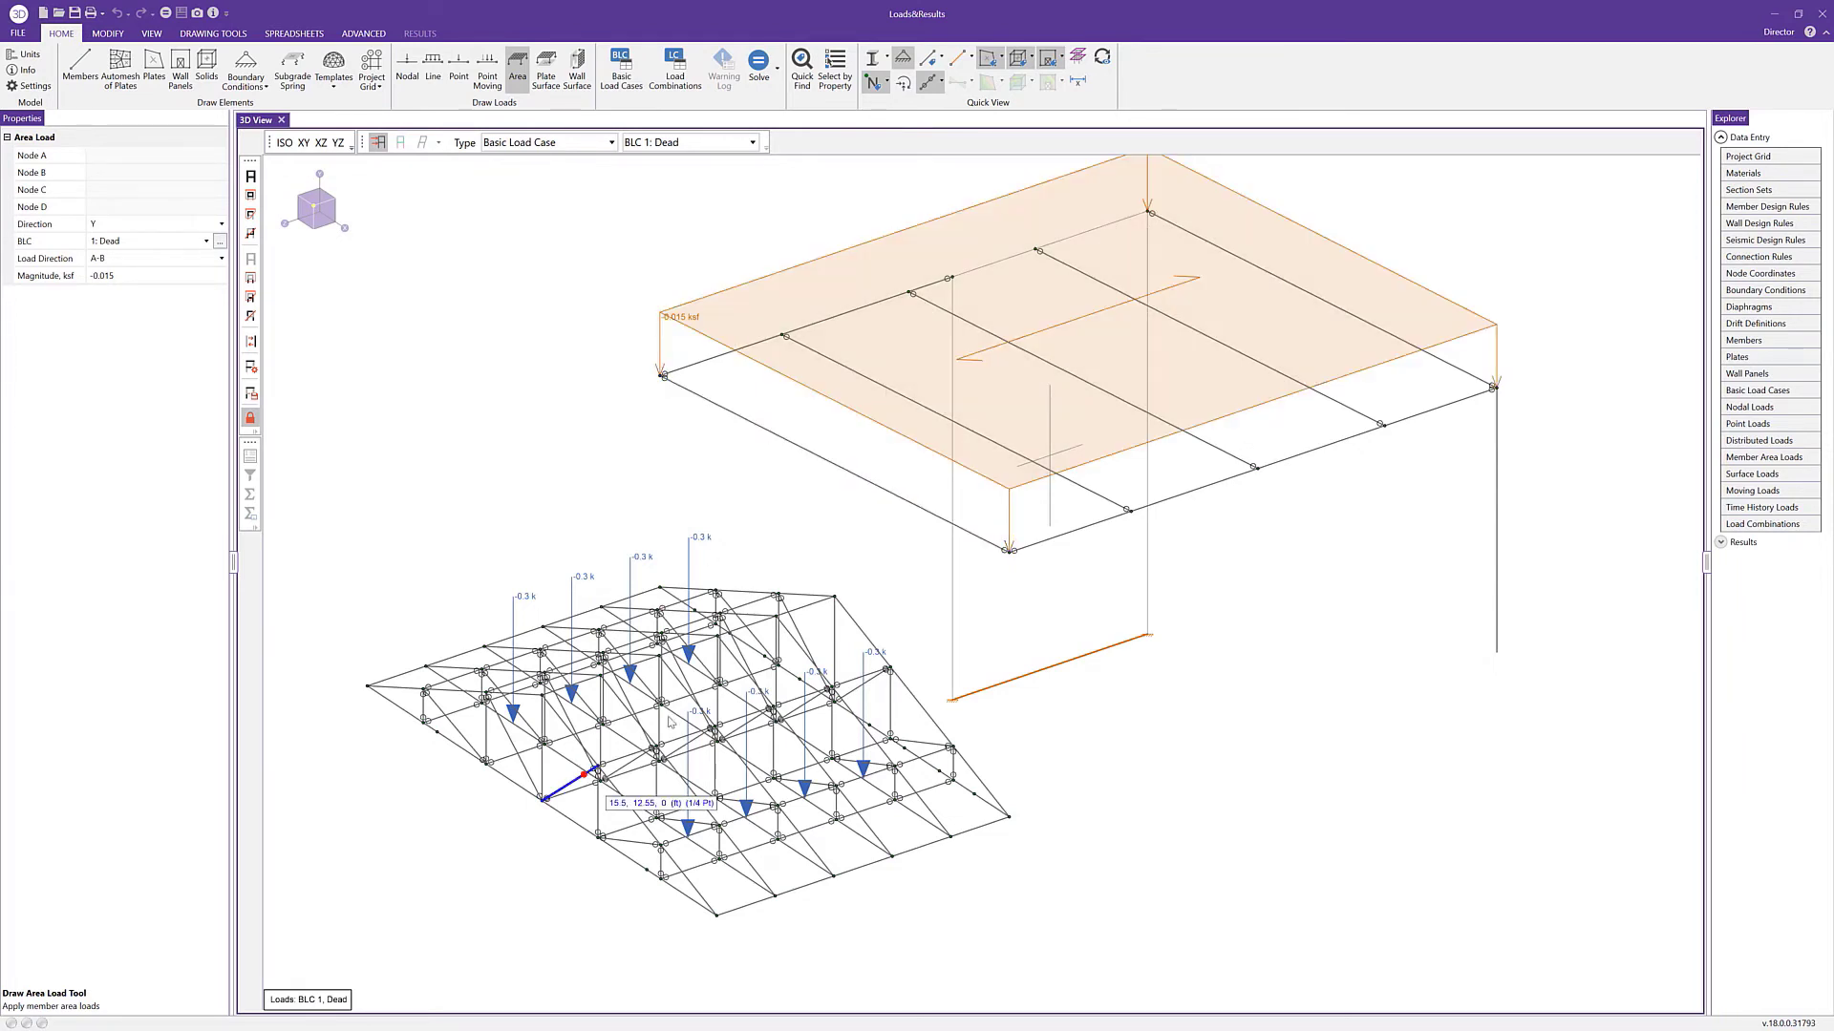
# Draw the dead area load over the front slope of the wood truss roof, from eave to ridge and back, and end the placement.
pyautogui.moveTo(582, 750); pyautogui.dragTo(764, 668, button='middle')
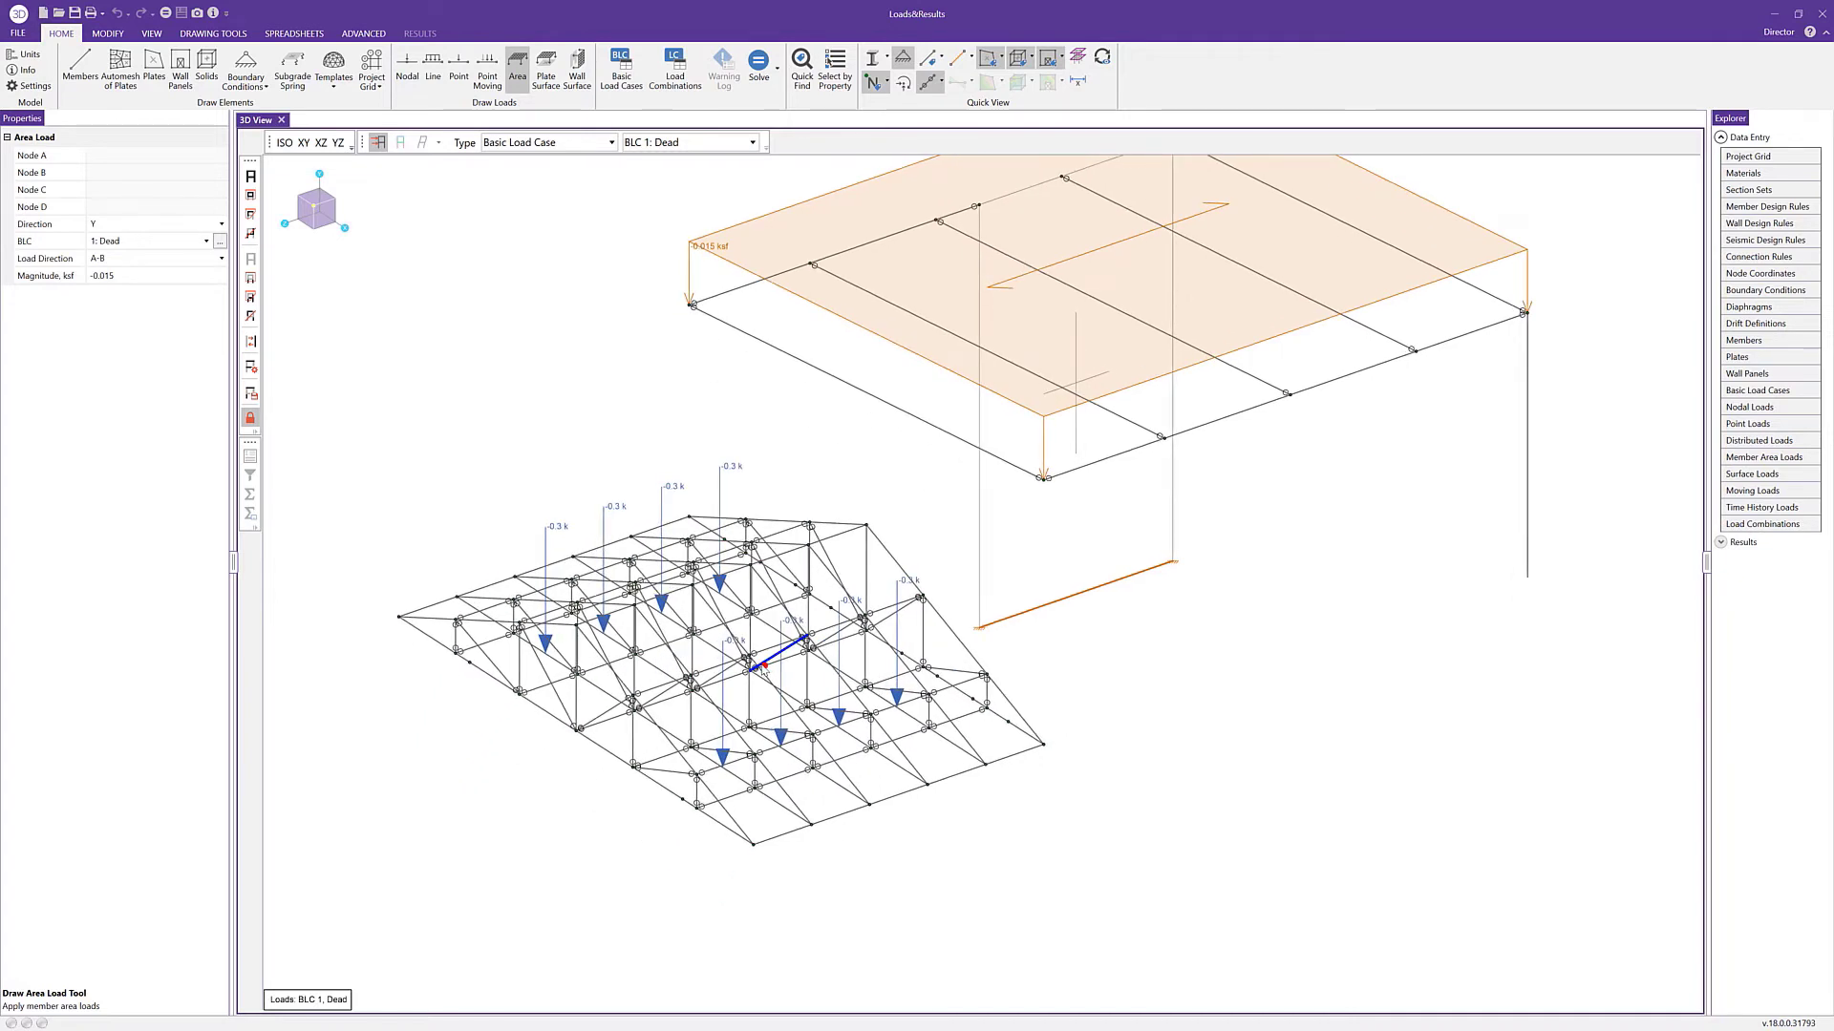
pyautogui.click(754, 845)
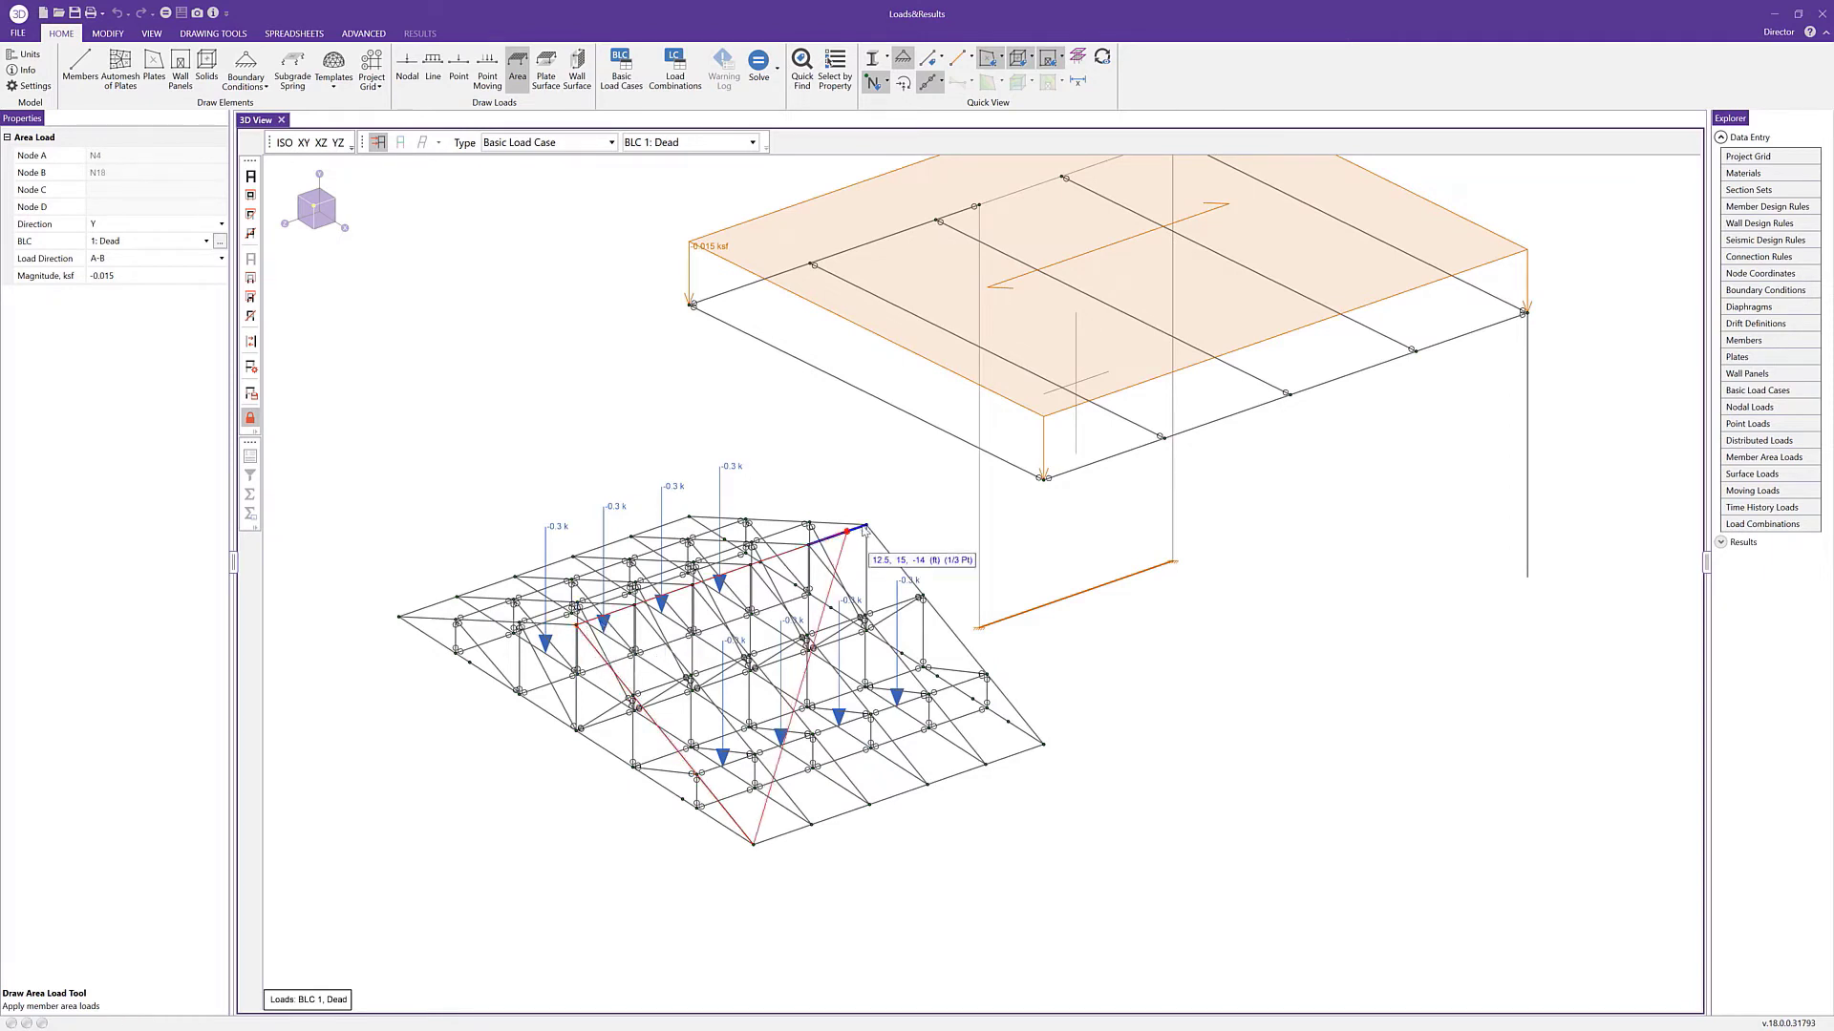
pyautogui.click(867, 525)
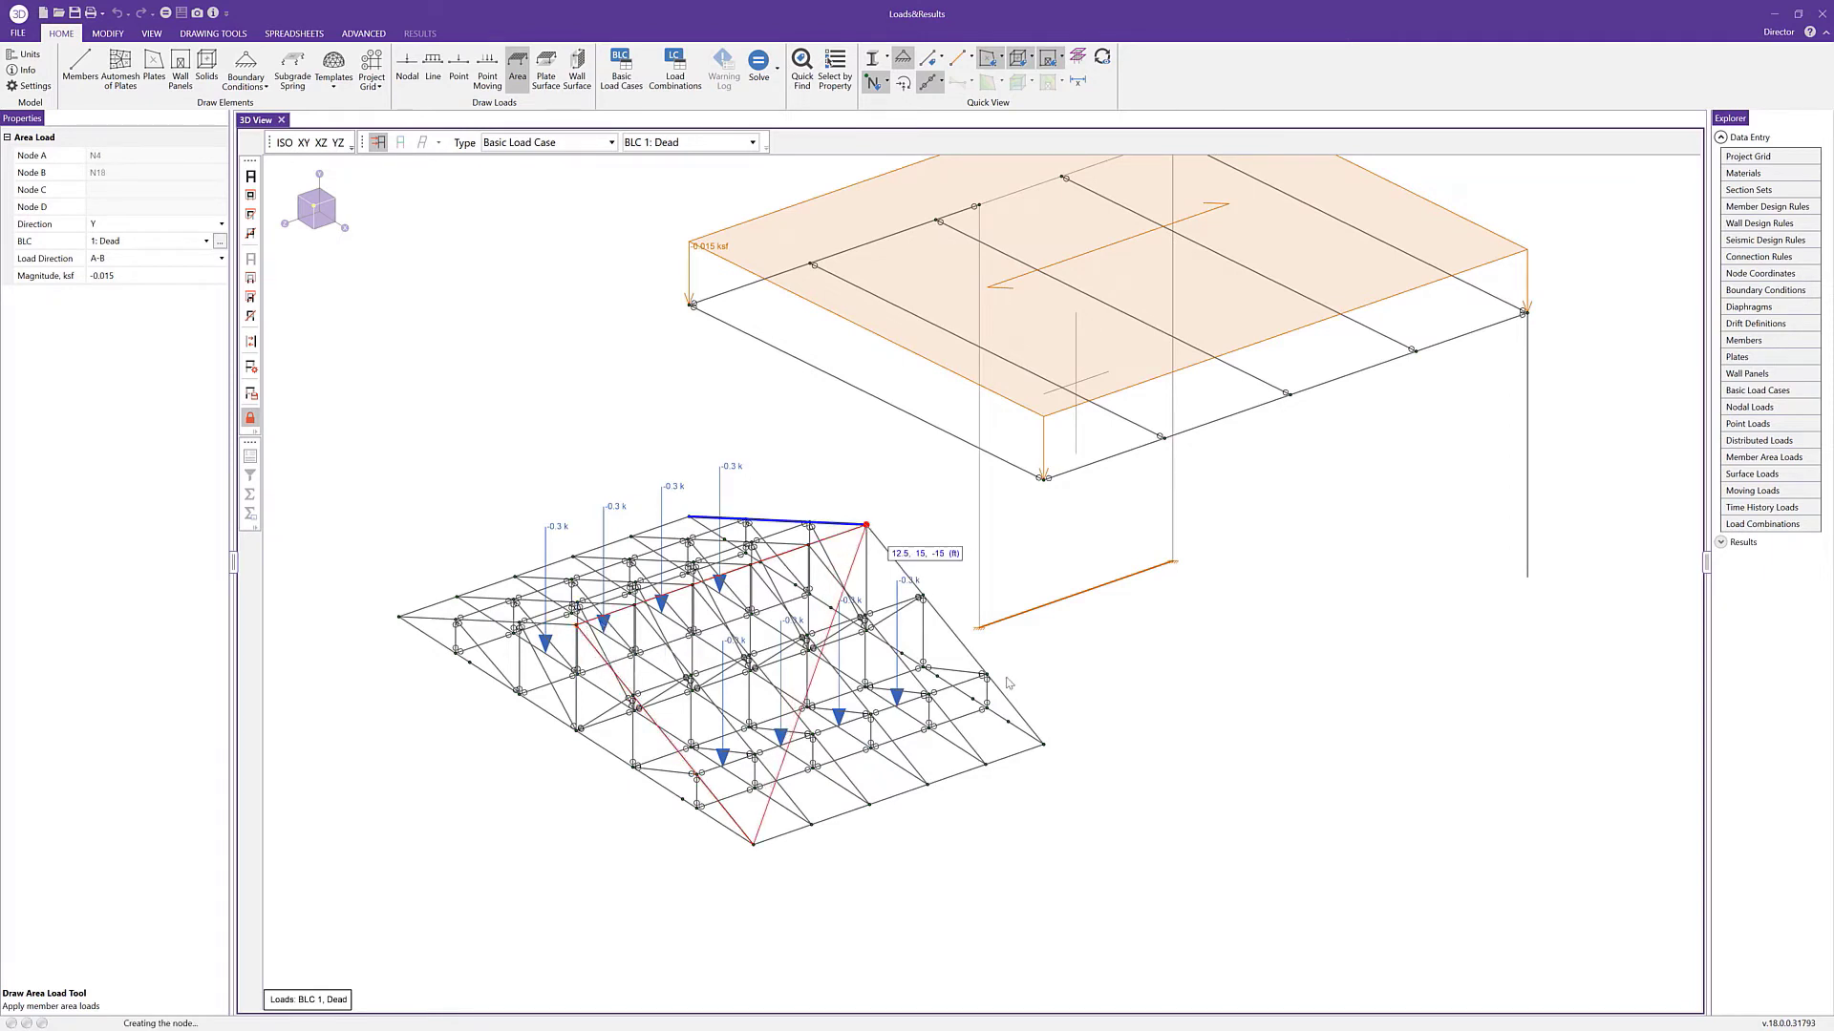
pyautogui.click(1044, 744)
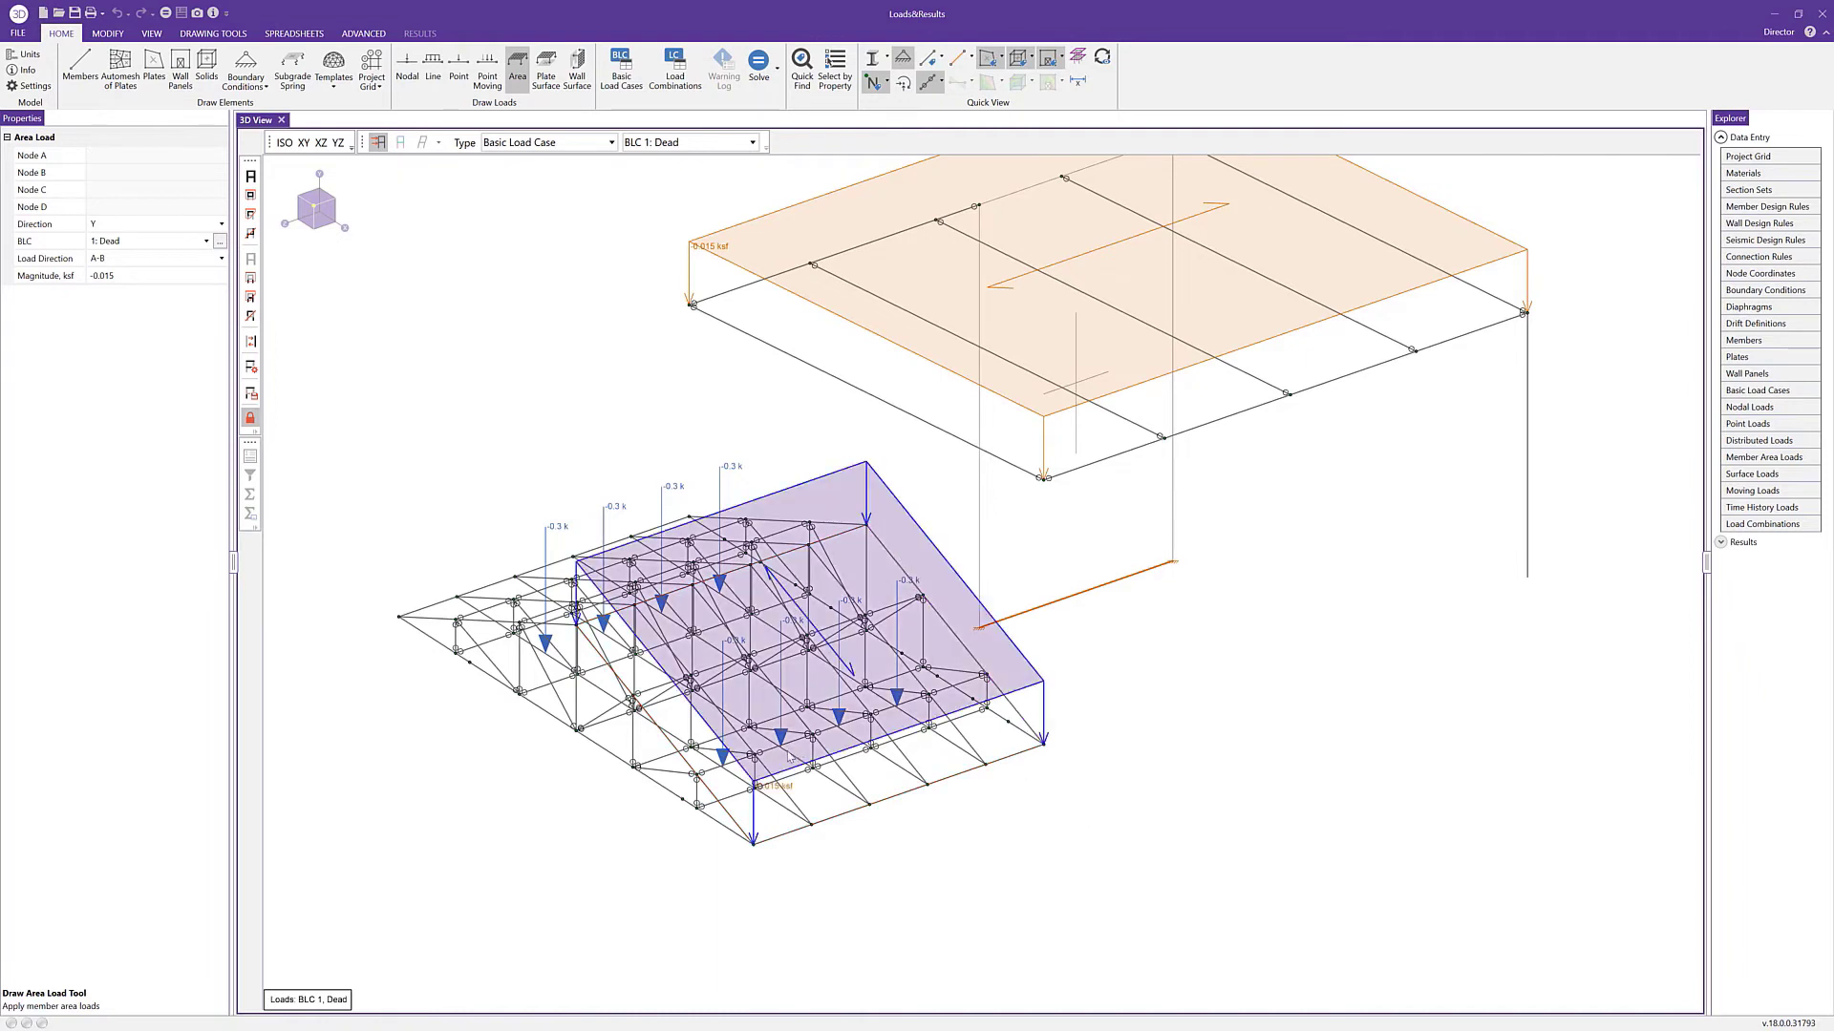
pyautogui.scroll(2, 674, 736)
pyautogui.press('Escape')
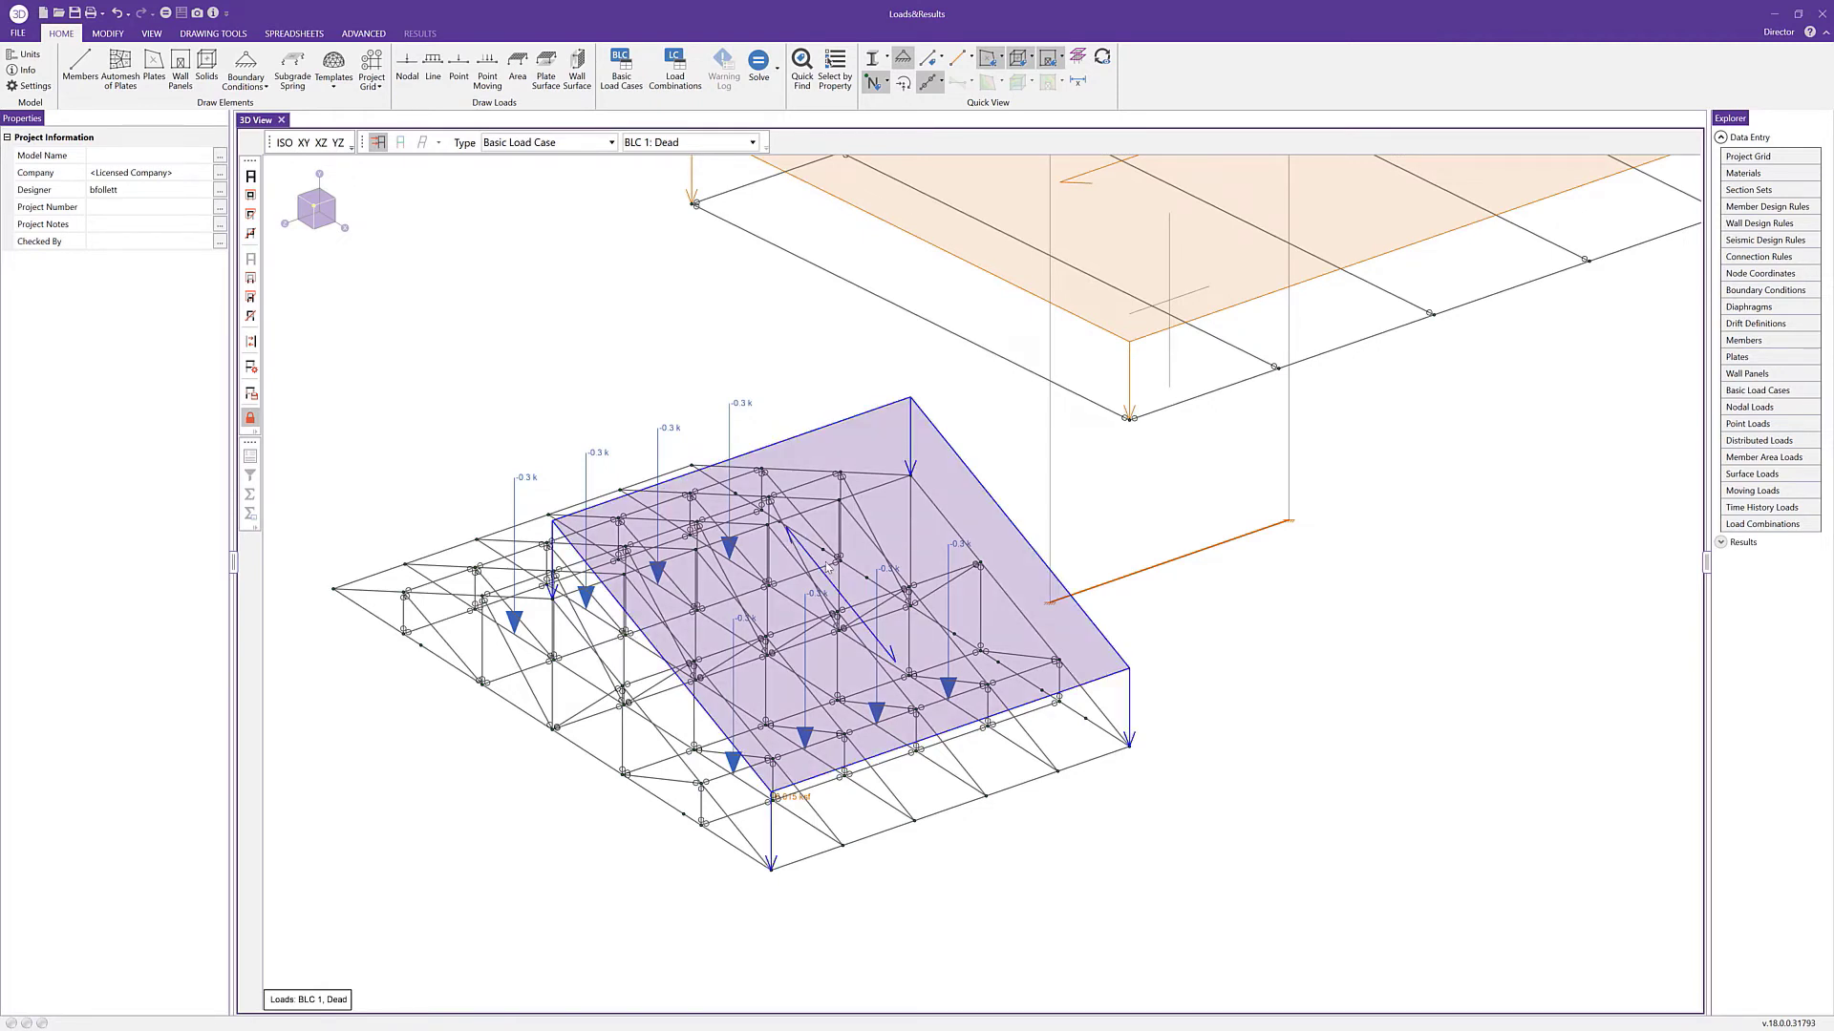
# Change the load direction of the area load on the truss roof's front slope to B-C.
pyautogui.click(838, 595)
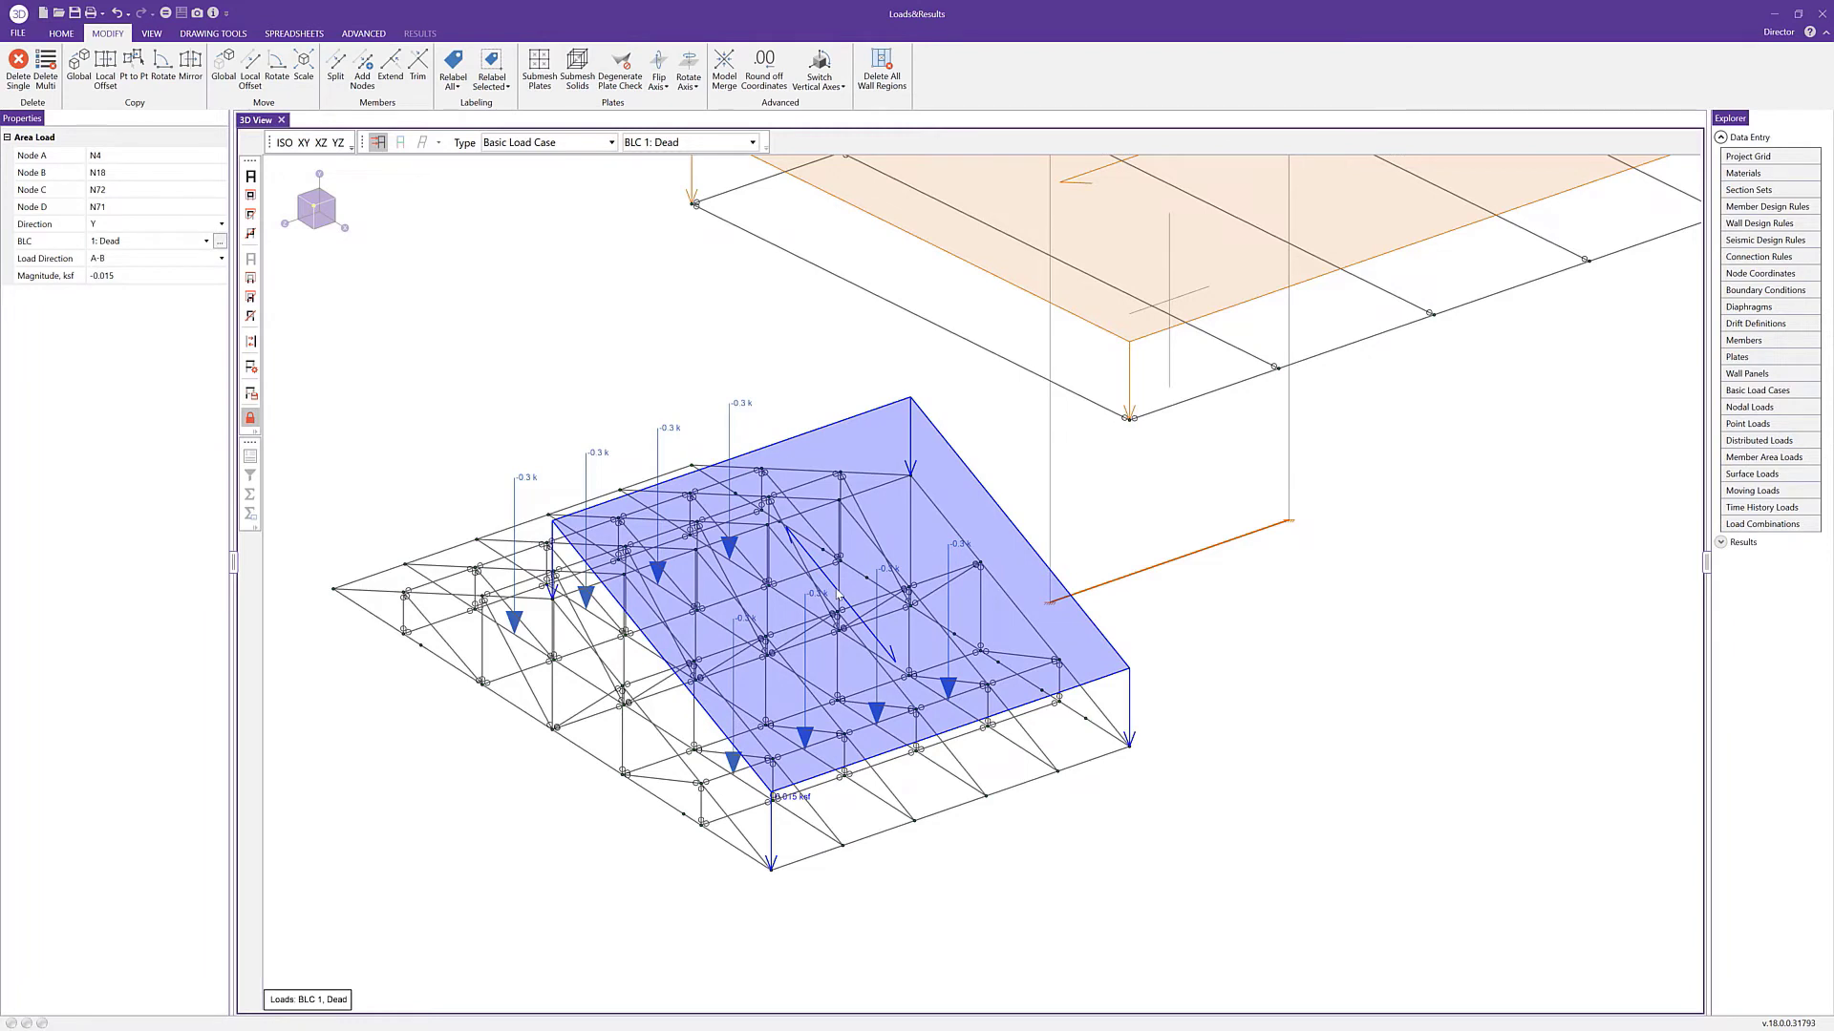
pyautogui.click(215, 263)
pyautogui.click(217, 258)
pyautogui.click(220, 258)
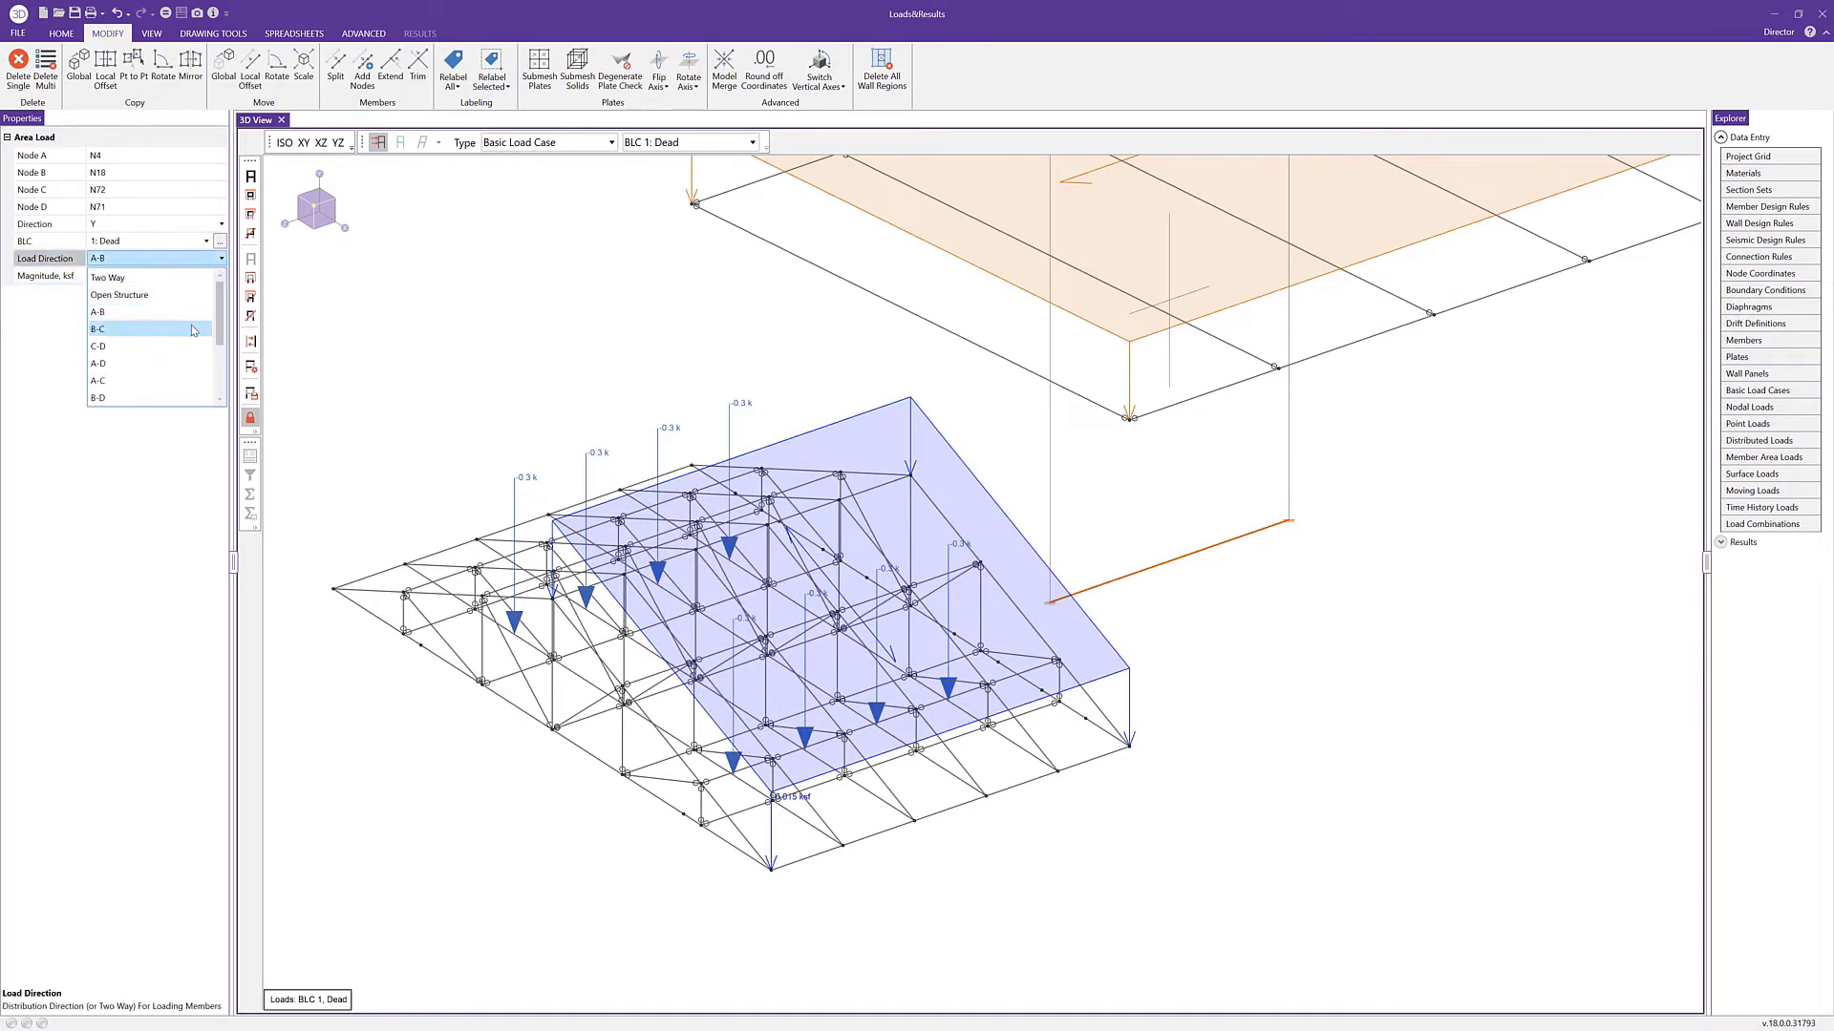
pyautogui.click(194, 330)
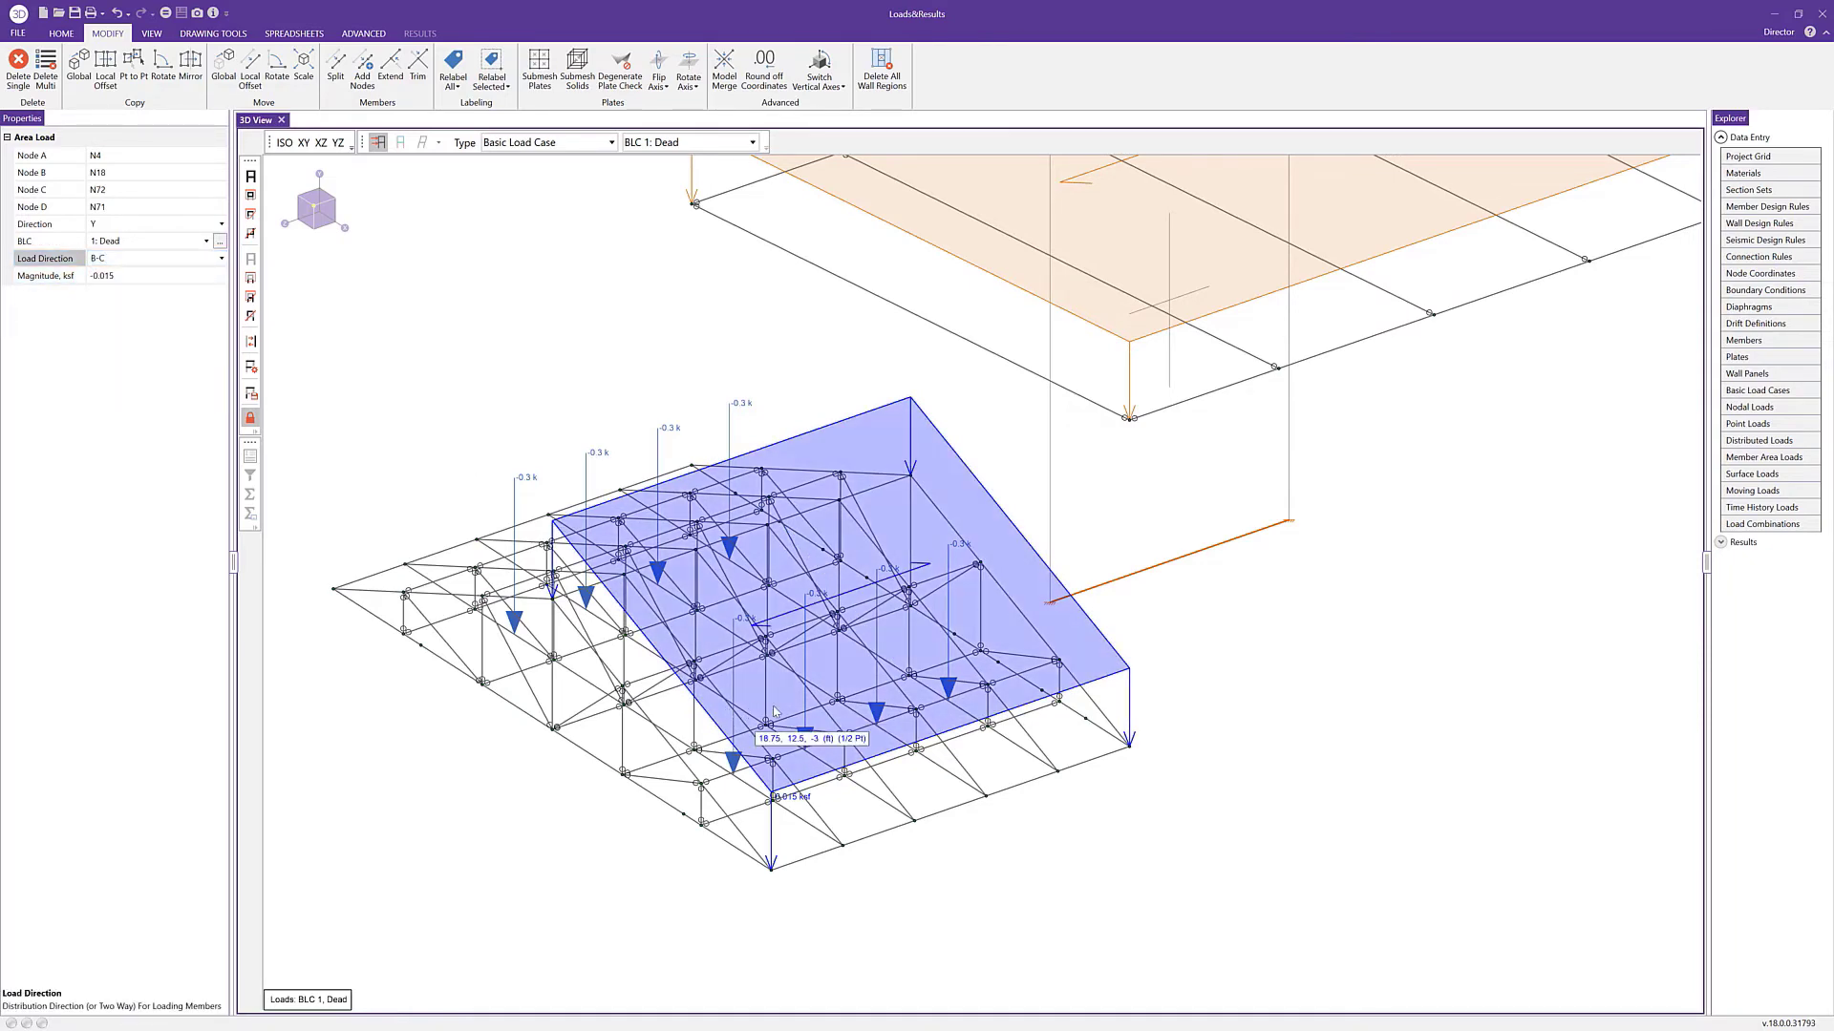
# Draw the -0.015 ksf dead area load with load direction A-B over the opposite truss roof slope, starting with edge A-B along the ridge.
pyautogui.keyDown('shift'); pyautogui.moveTo(774, 711); pyautogui.dragTo(511, 636, button='middle'); pyautogui.keyUp('shift')
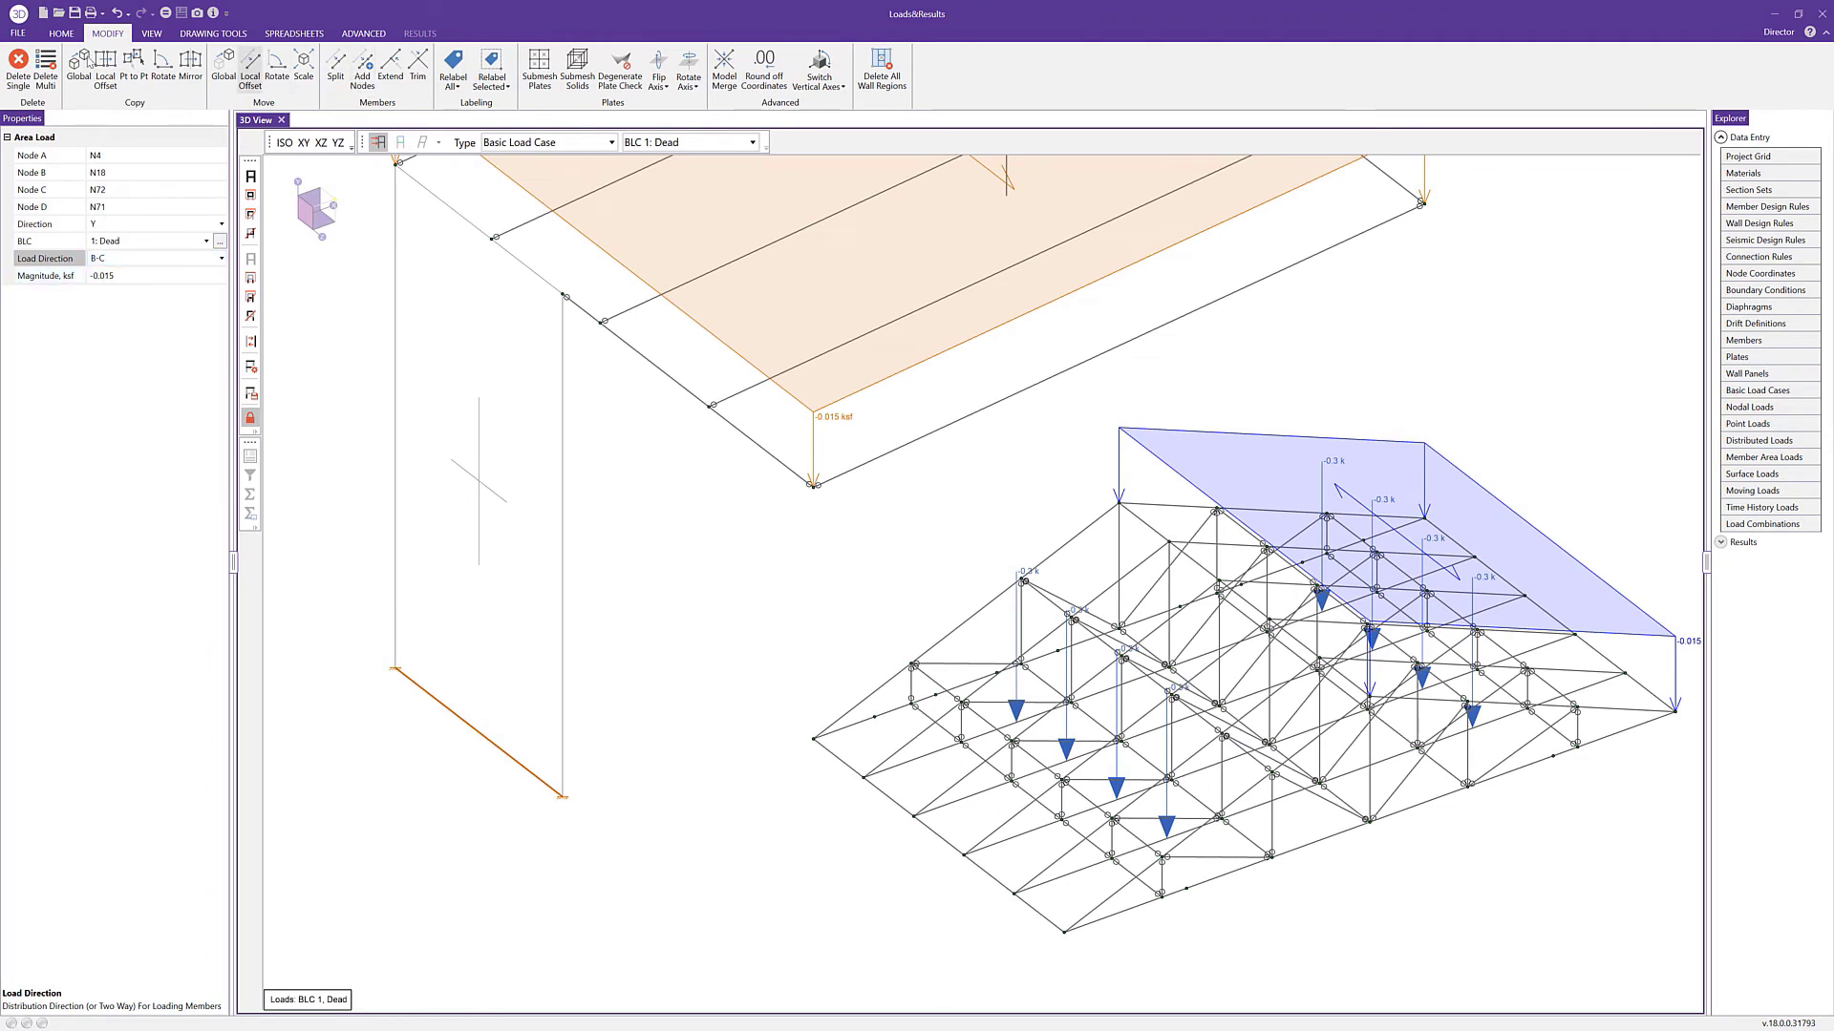
pyautogui.click(61, 34)
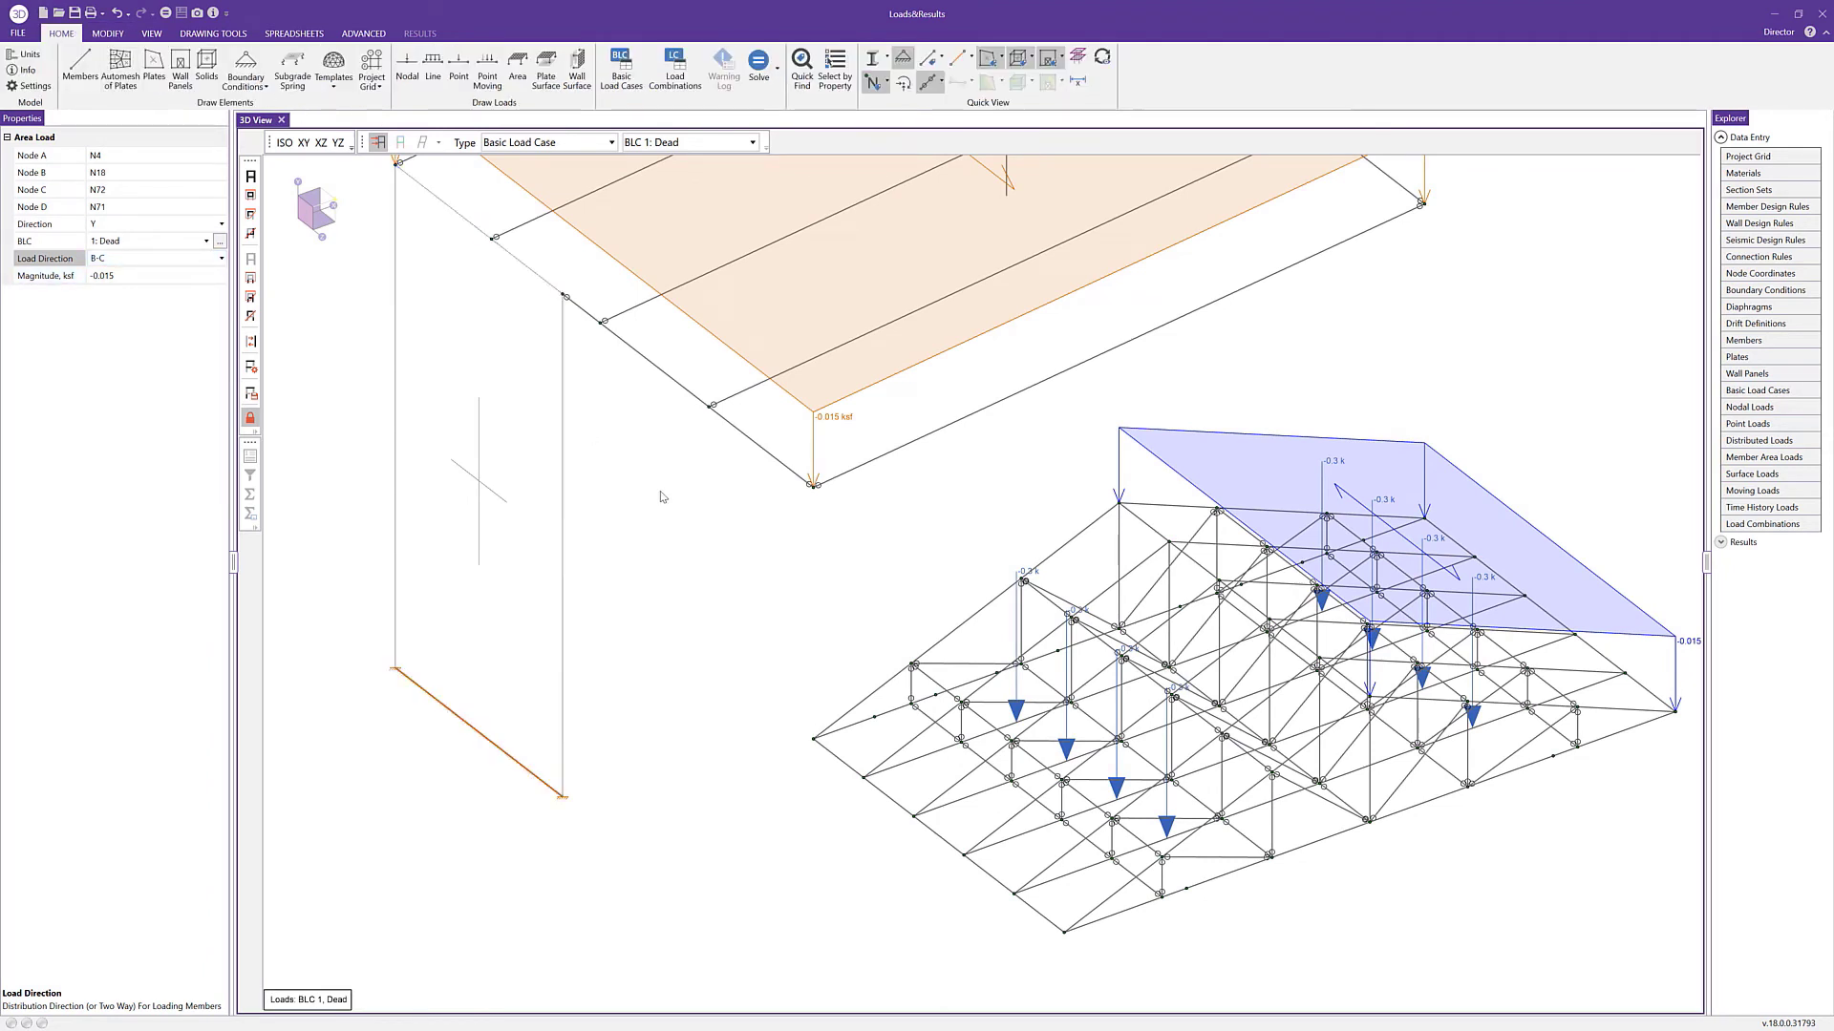
pyautogui.press('Escape')
pyautogui.click(517, 69)
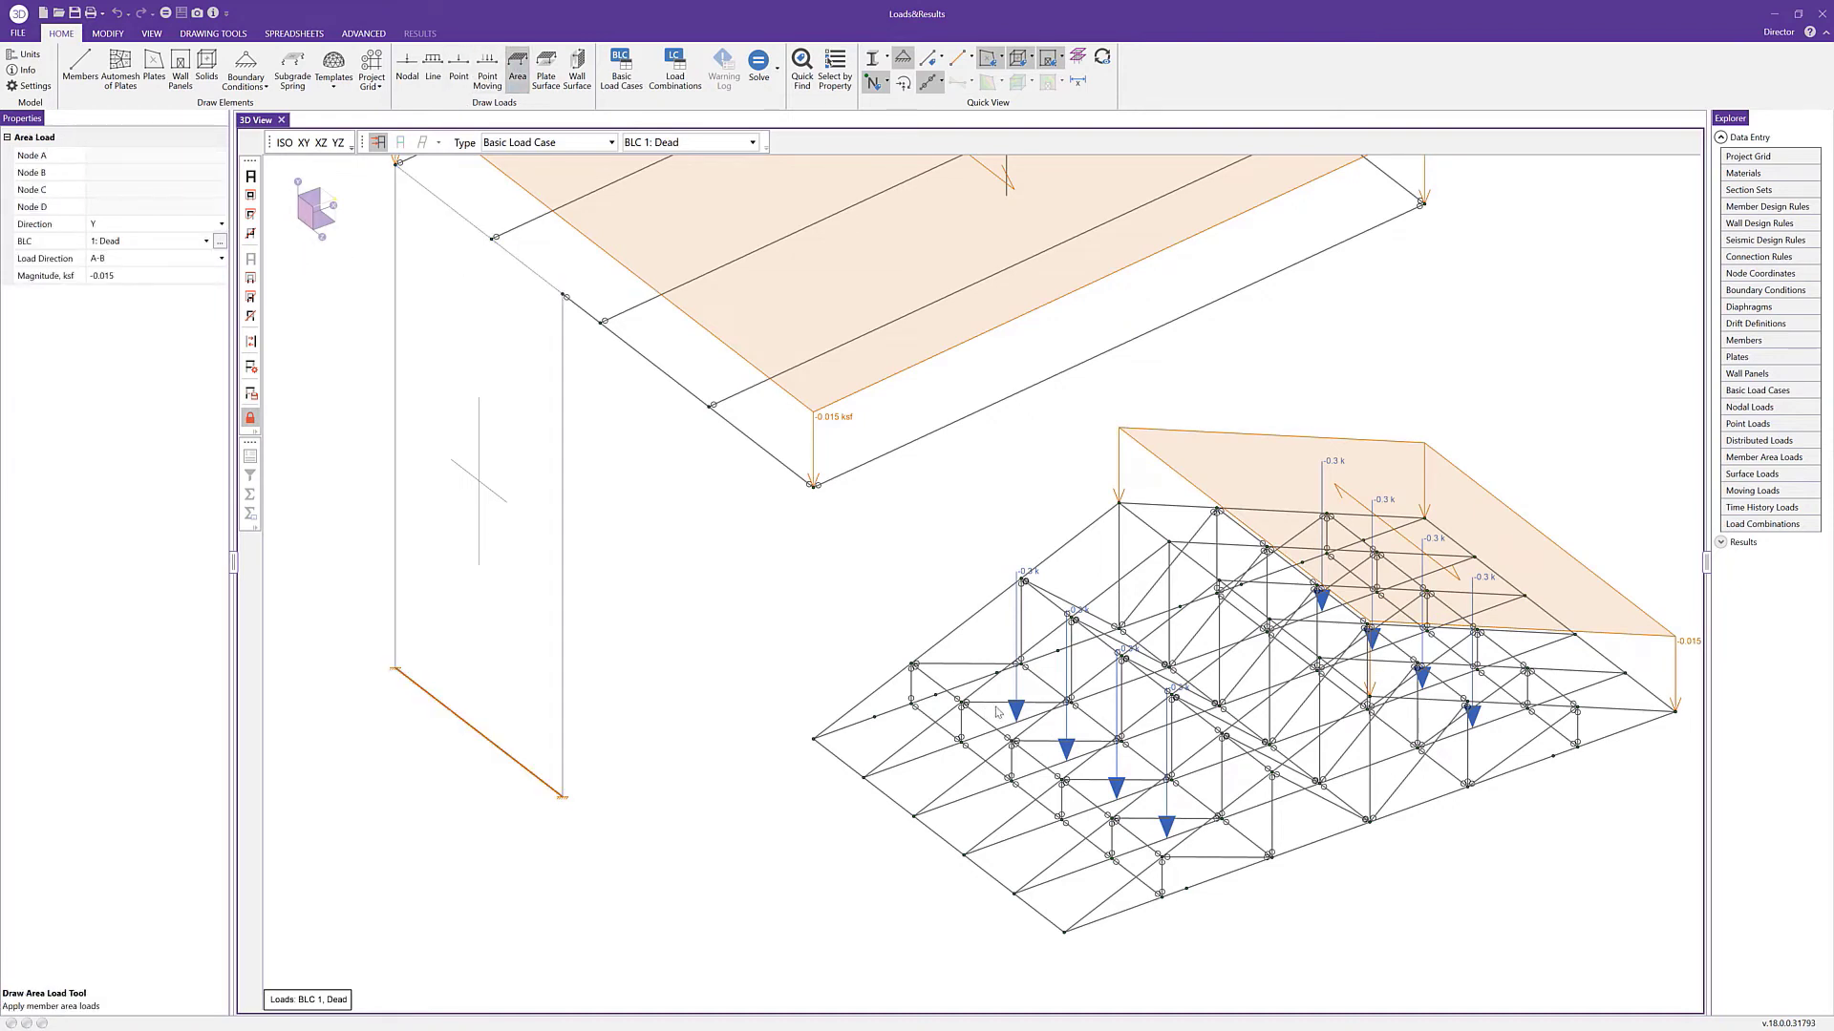
pyautogui.click(1120, 504)
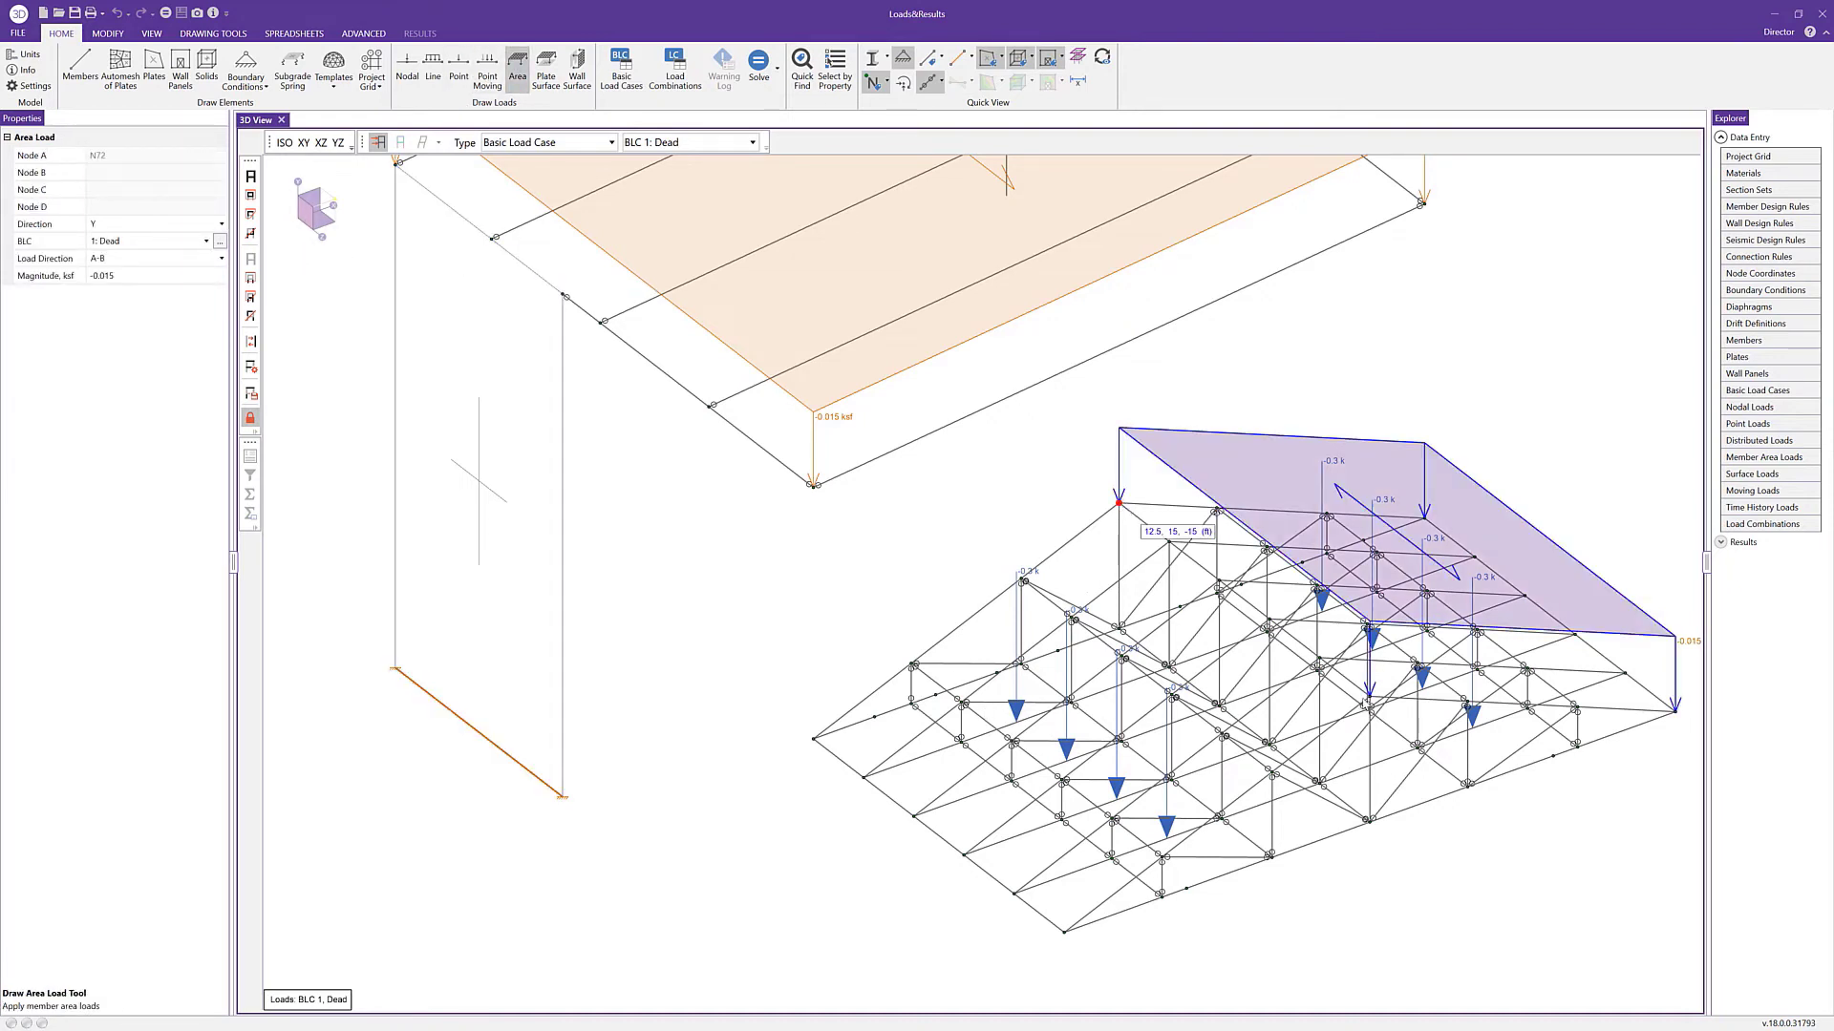
pyautogui.click(1369, 699)
pyautogui.click(1064, 931)
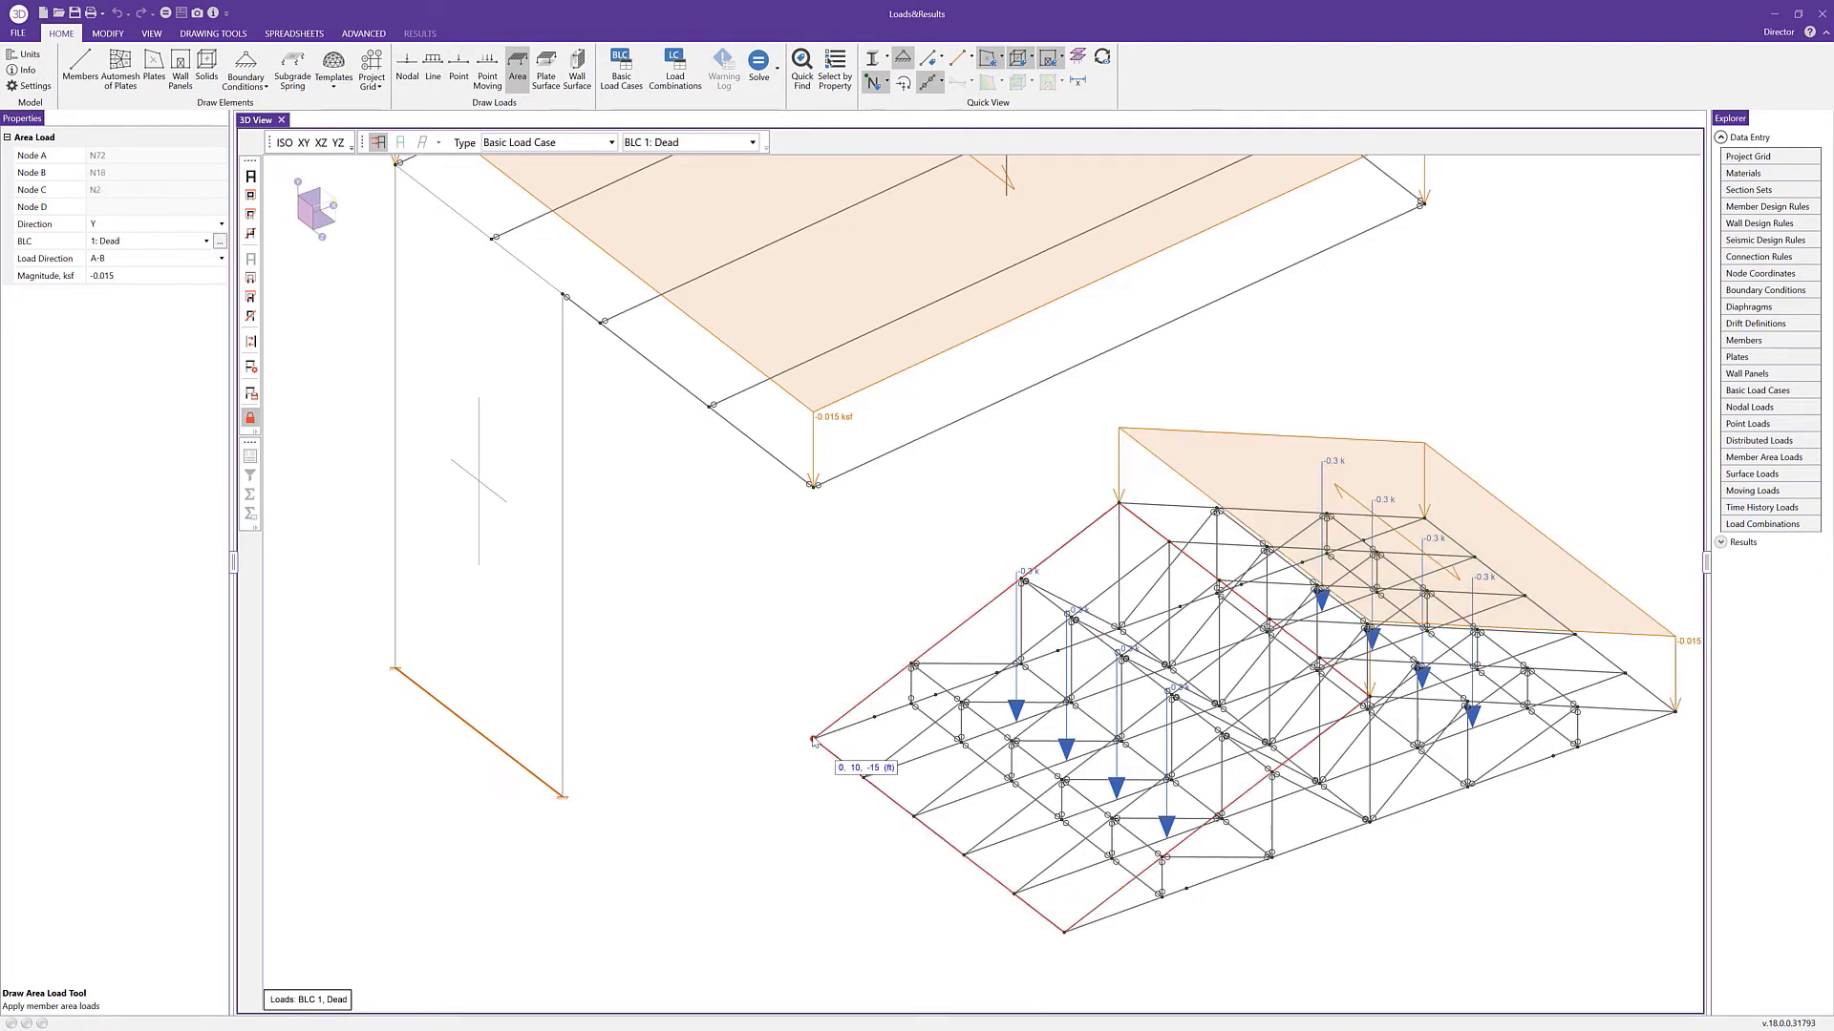
pyautogui.click(814, 738)
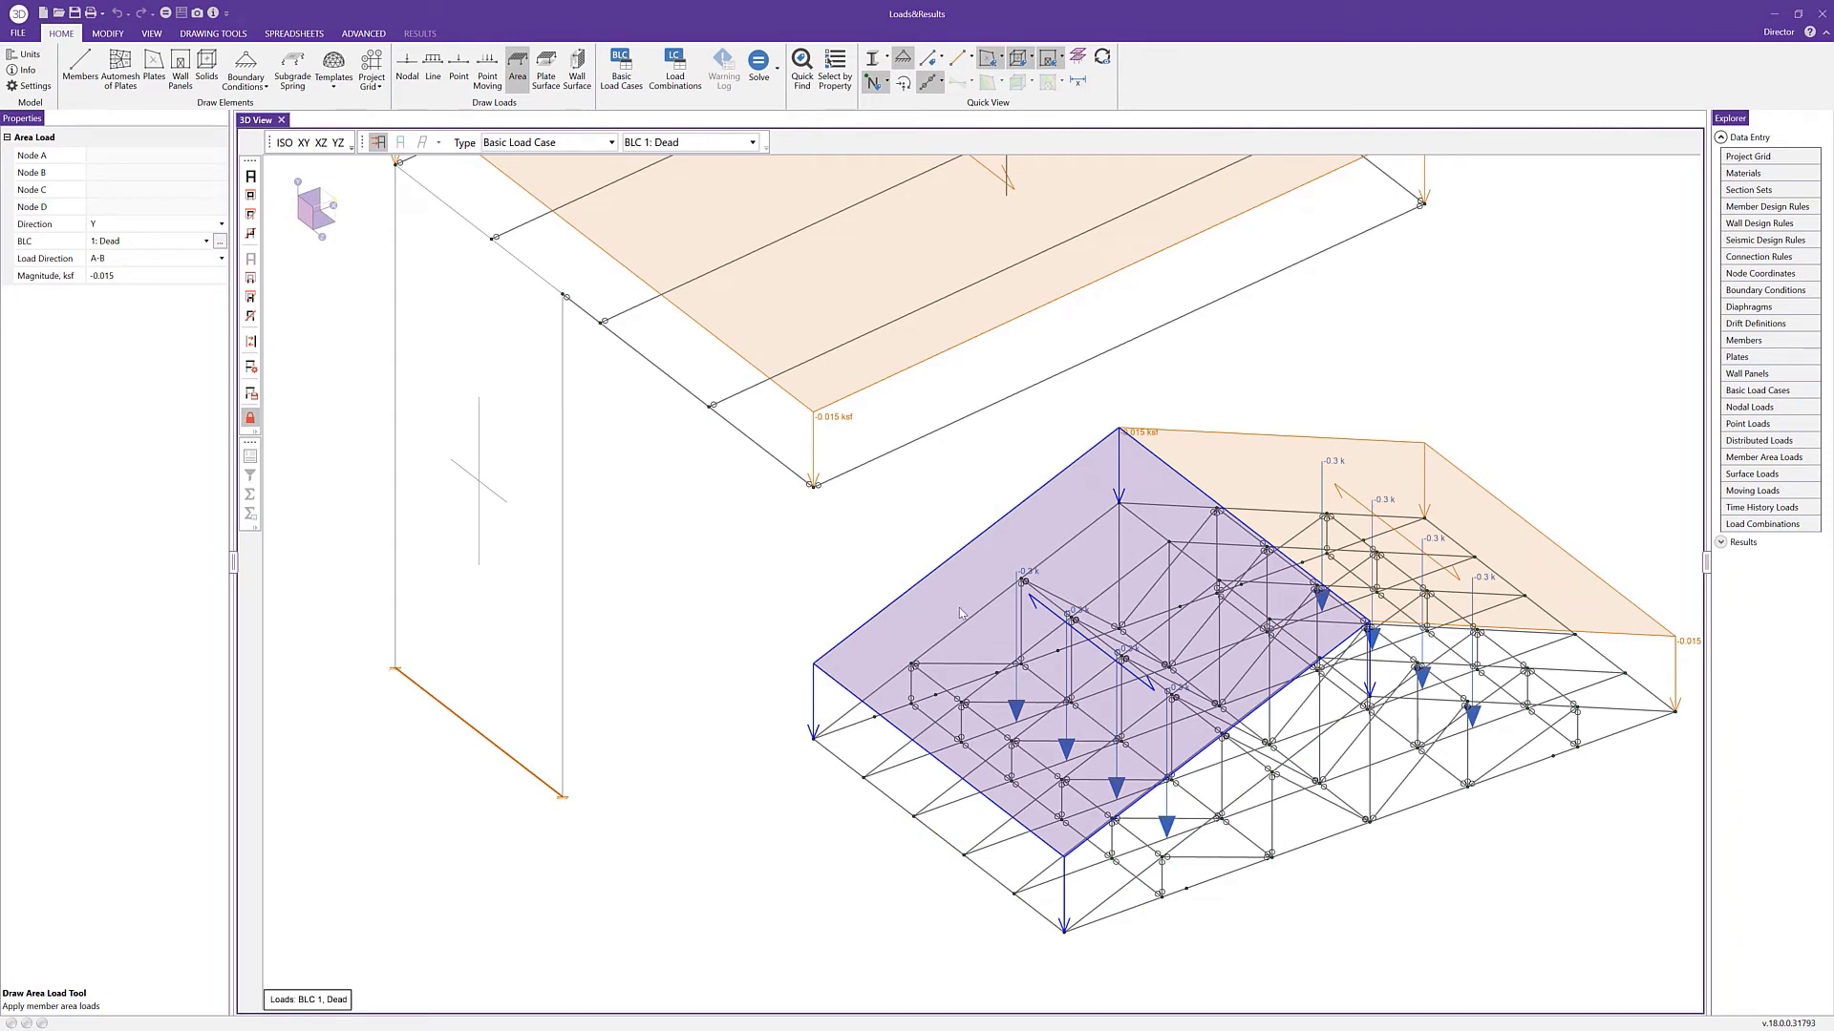
# Set up an area load in load case 3: Snow with projected direction PY and a magnitude of -0.025 ksf.
pyautogui.click(172, 241)
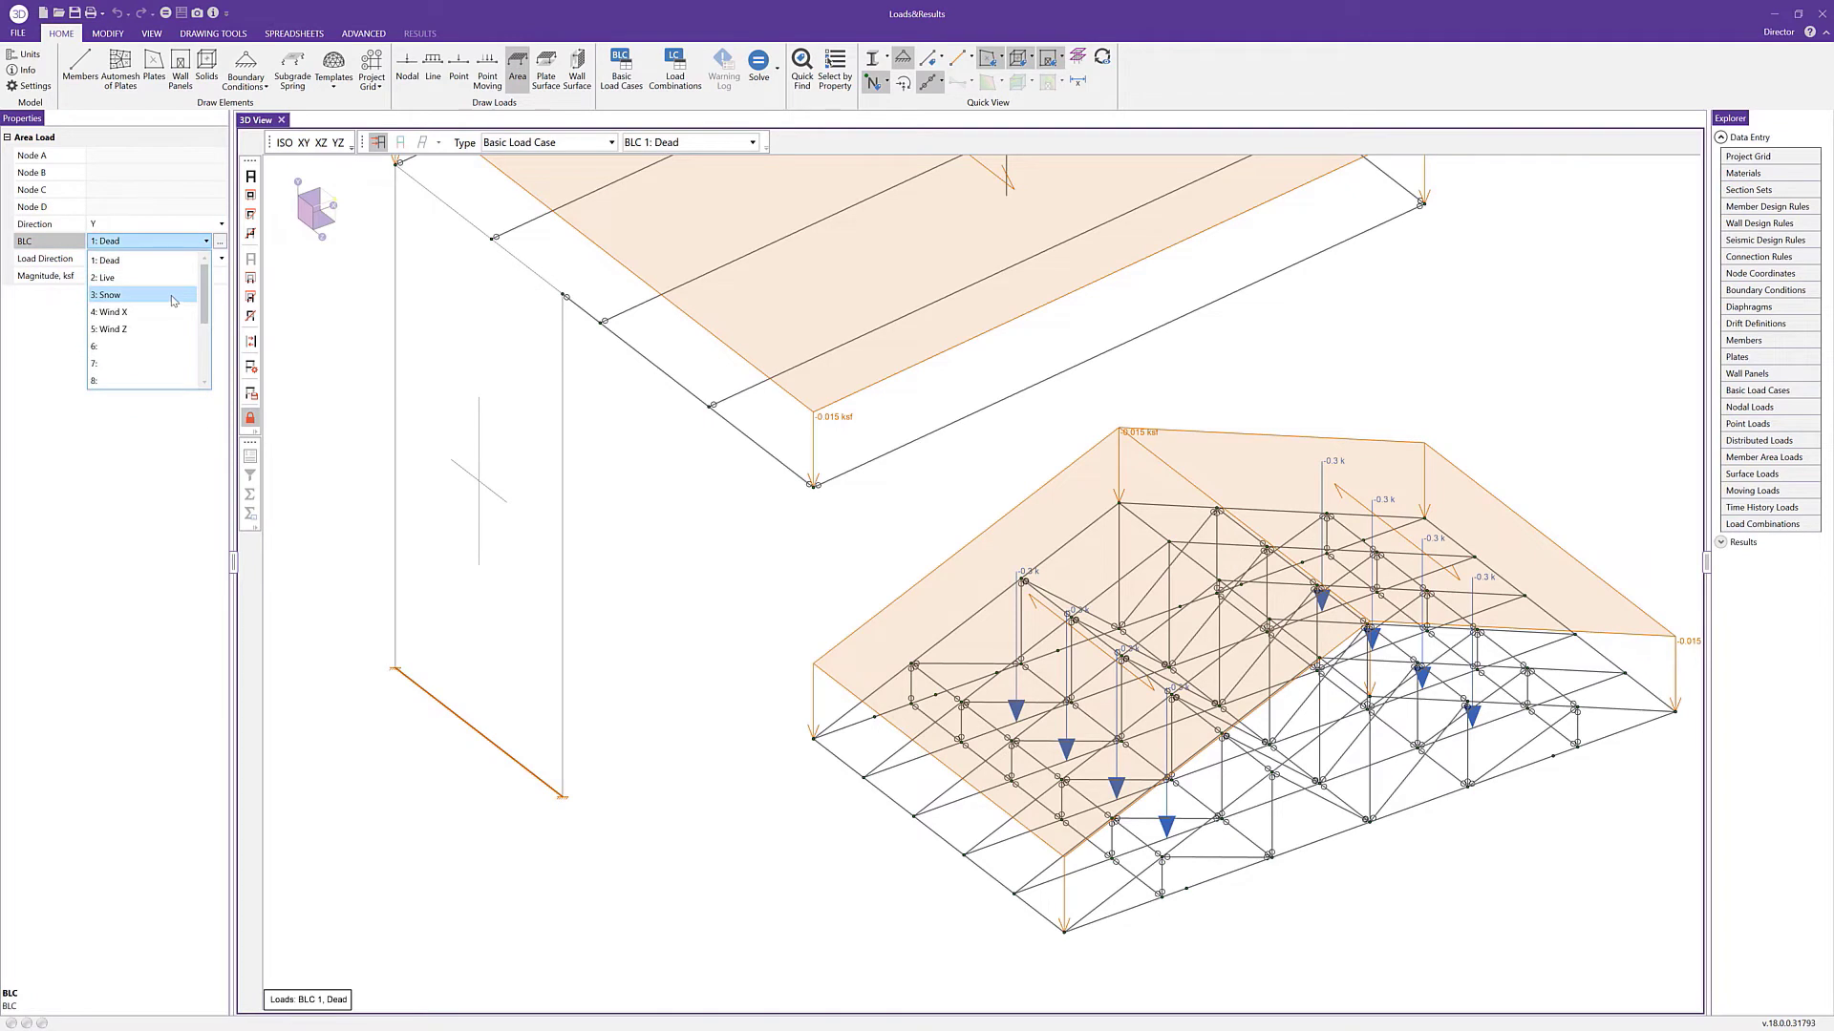
pyautogui.click(174, 300)
pyautogui.click(186, 225)
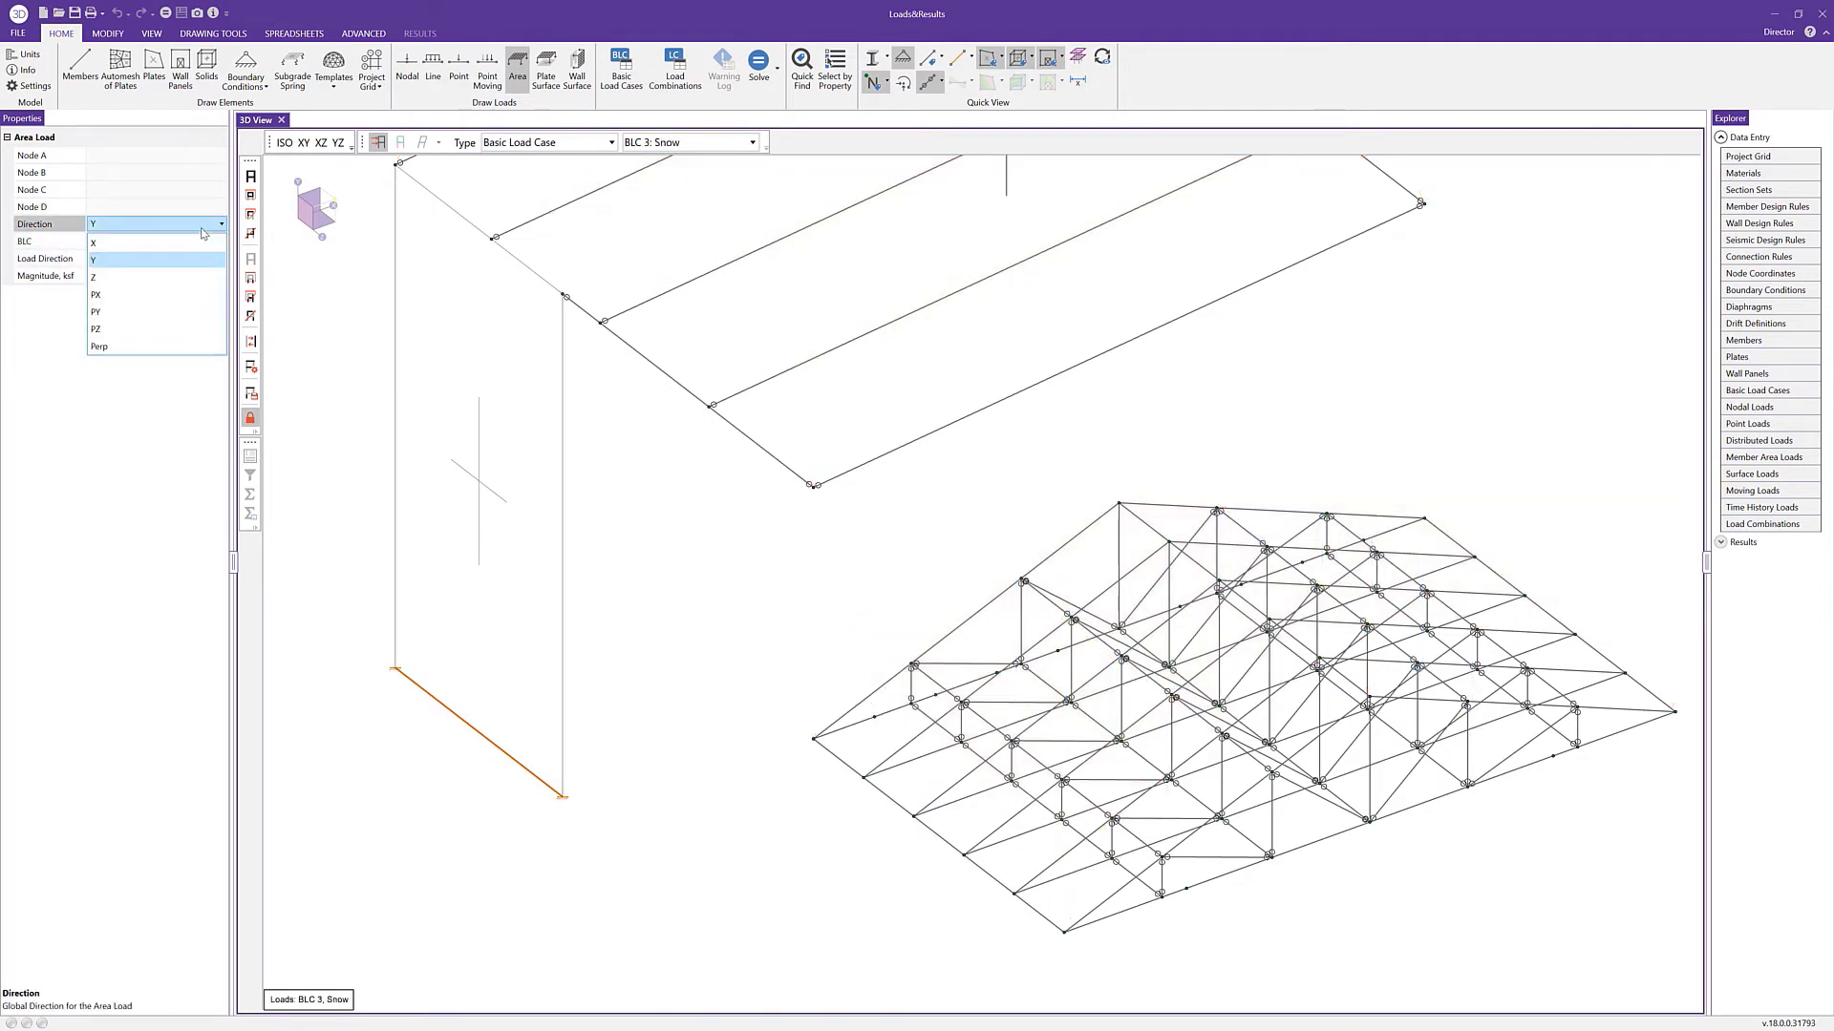
pyautogui.click(189, 312)
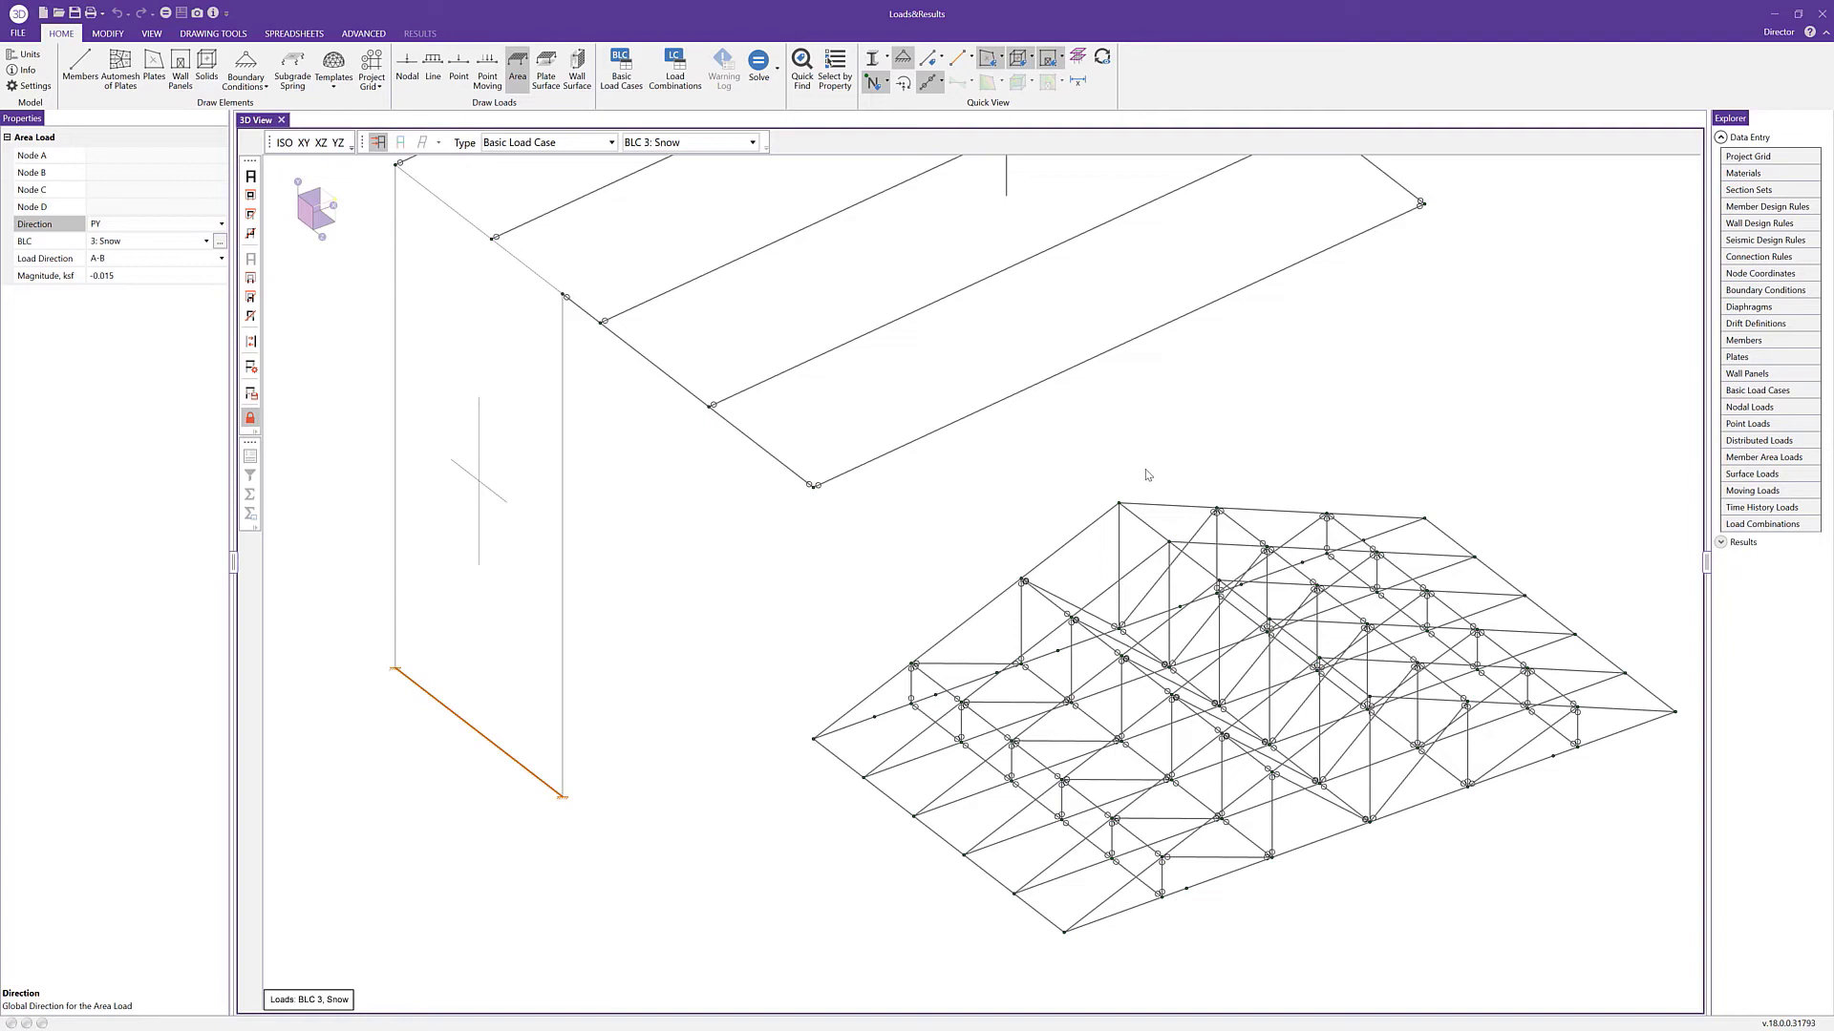
pyautogui.click(200, 277)
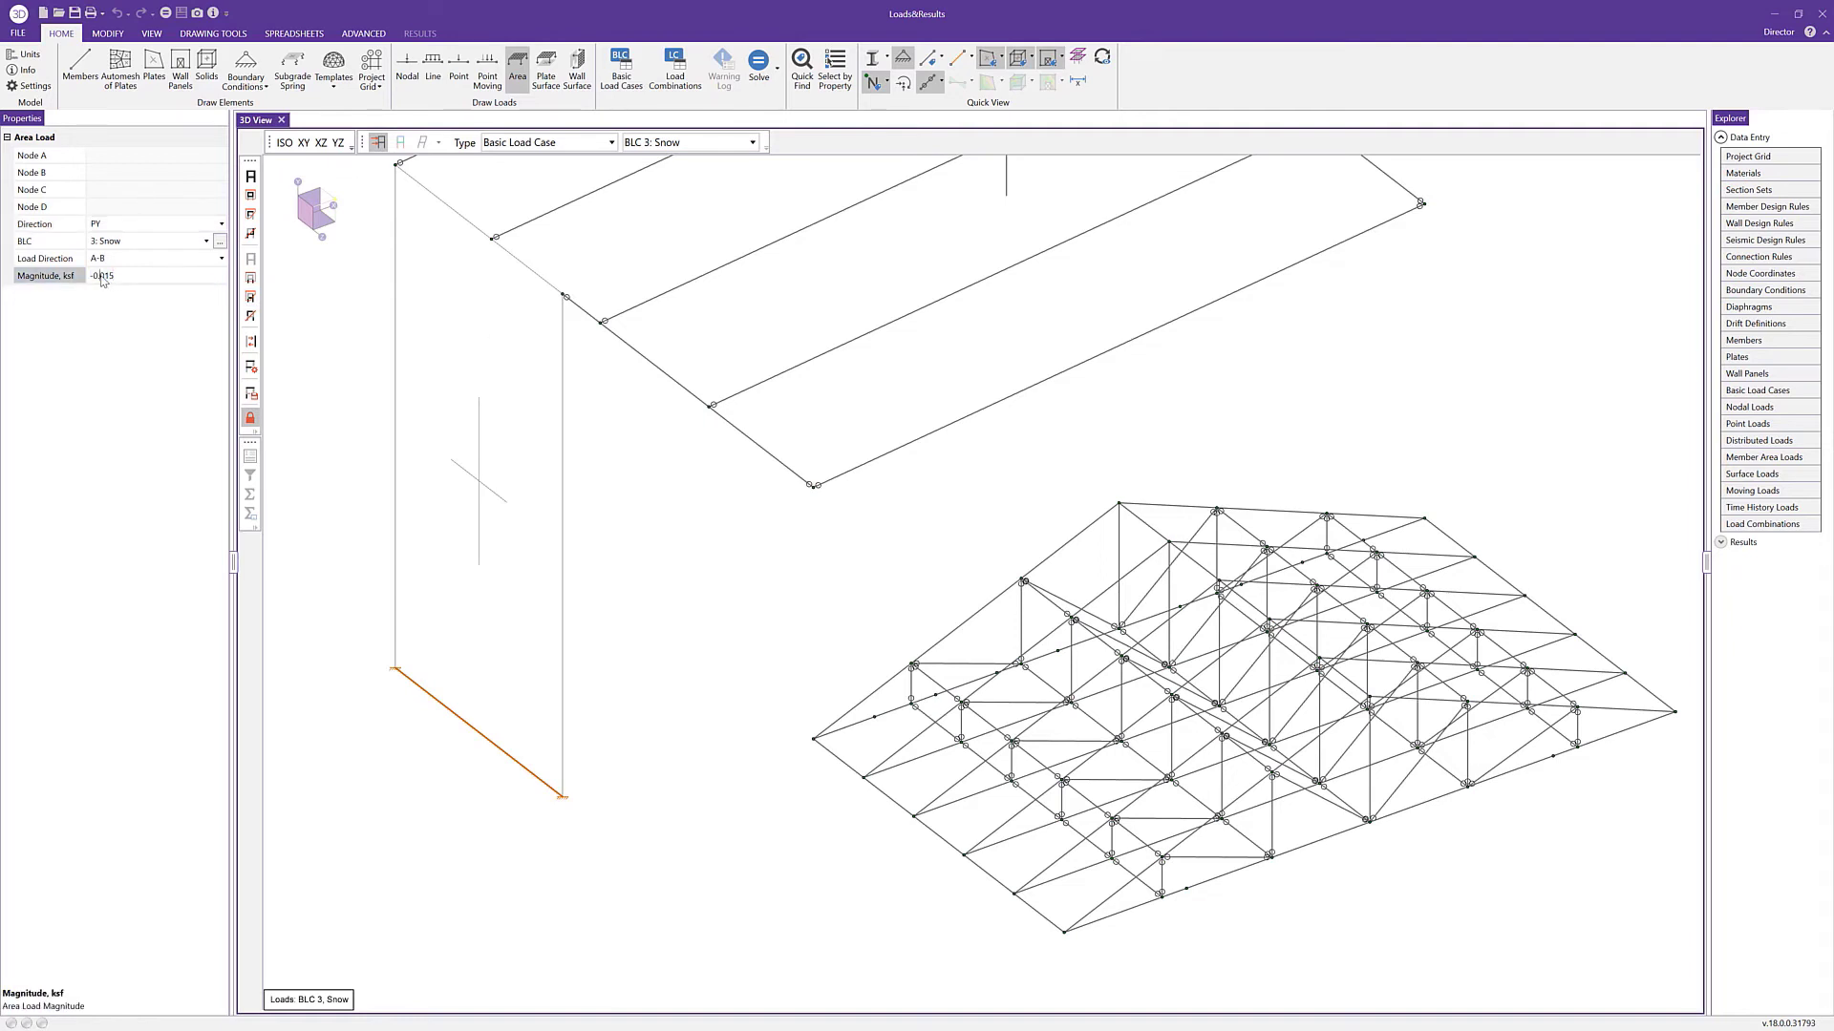
pyautogui.moveTo(102, 278); pyautogui.dragTo(124, 284)
pyautogui.write('25')
pyautogui.press('Return')
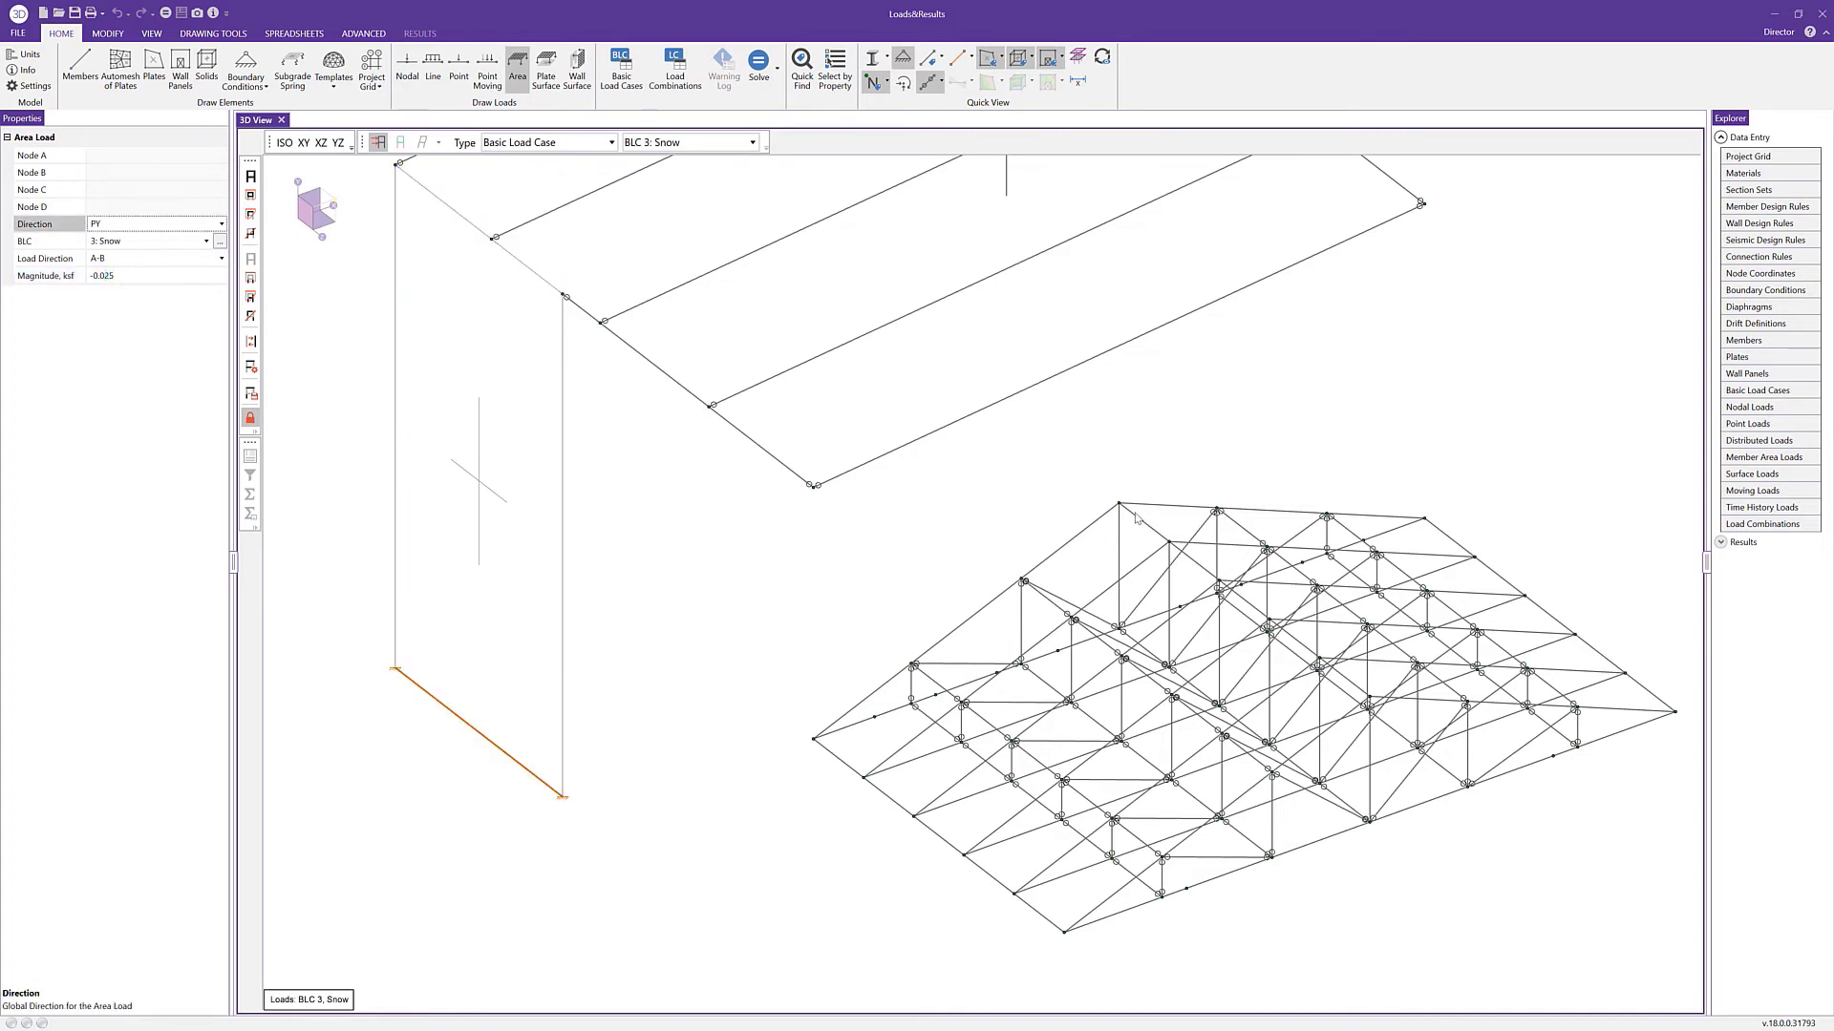
# Draw the snow area load over both slopes of the wood truss roof, starting each with edge A-B along the ridge.
pyautogui.click(1120, 504)
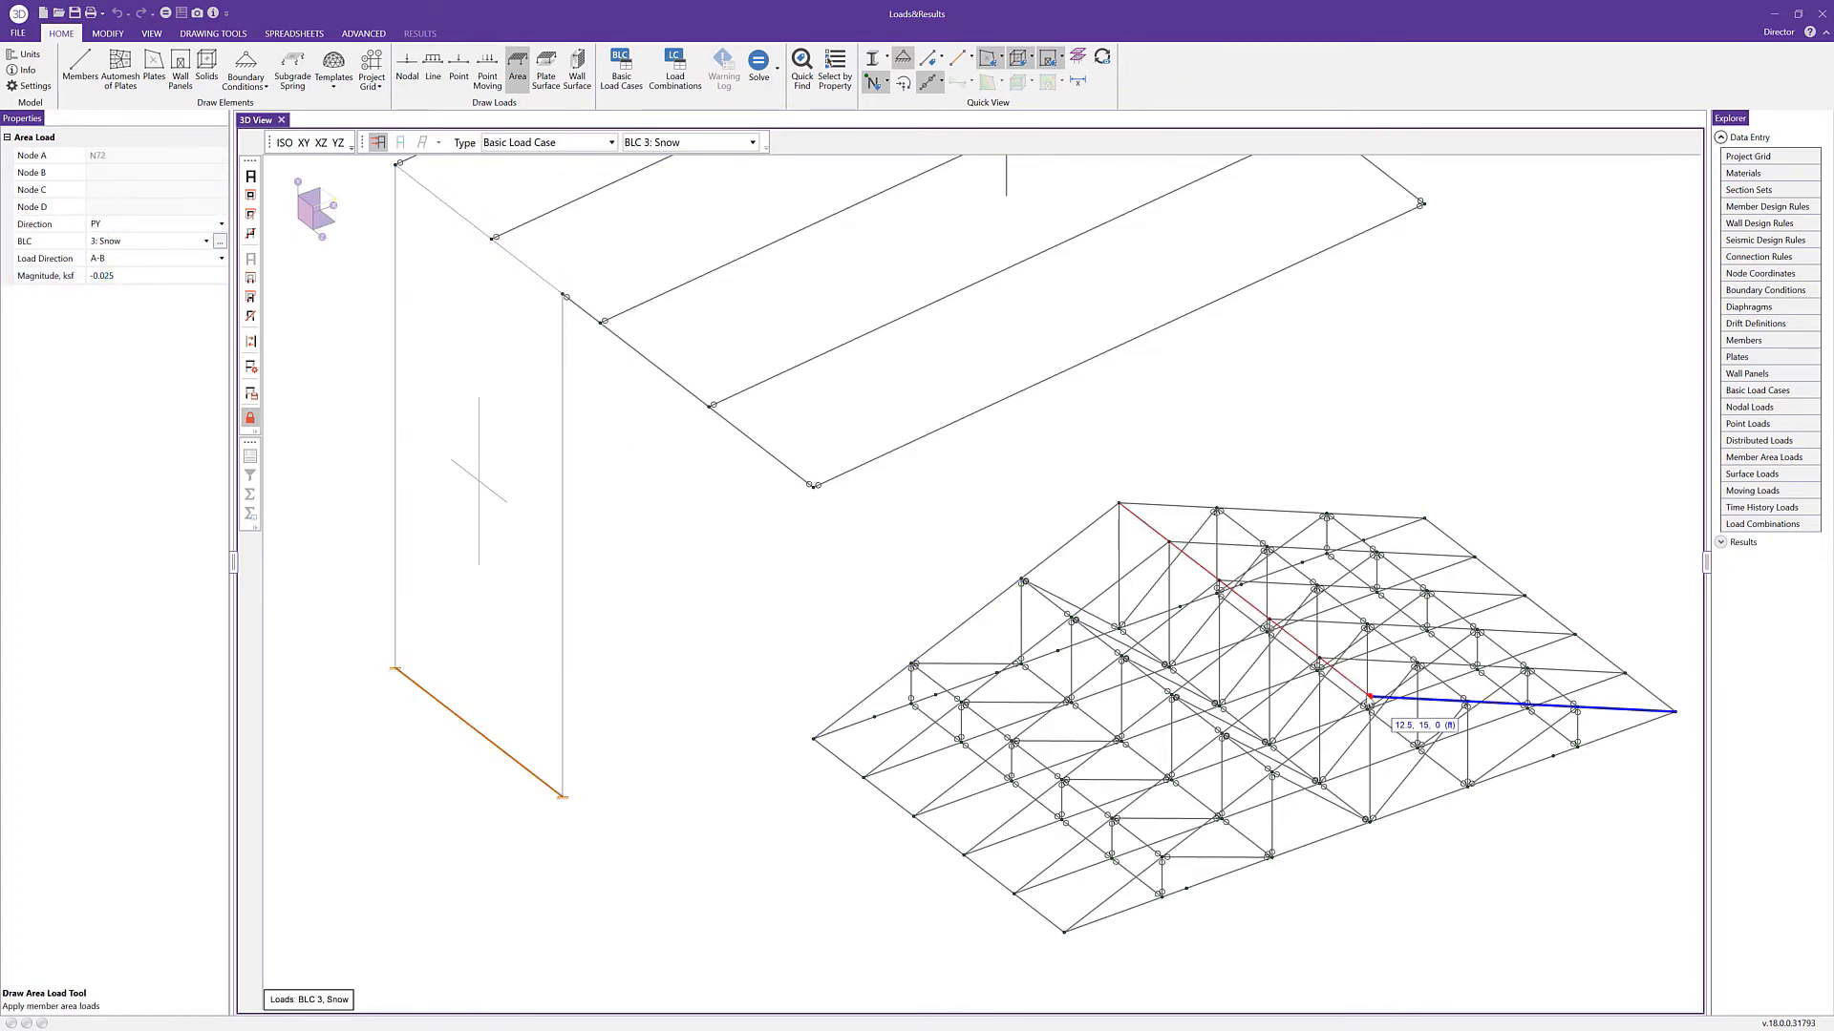
pyautogui.click(1368, 703)
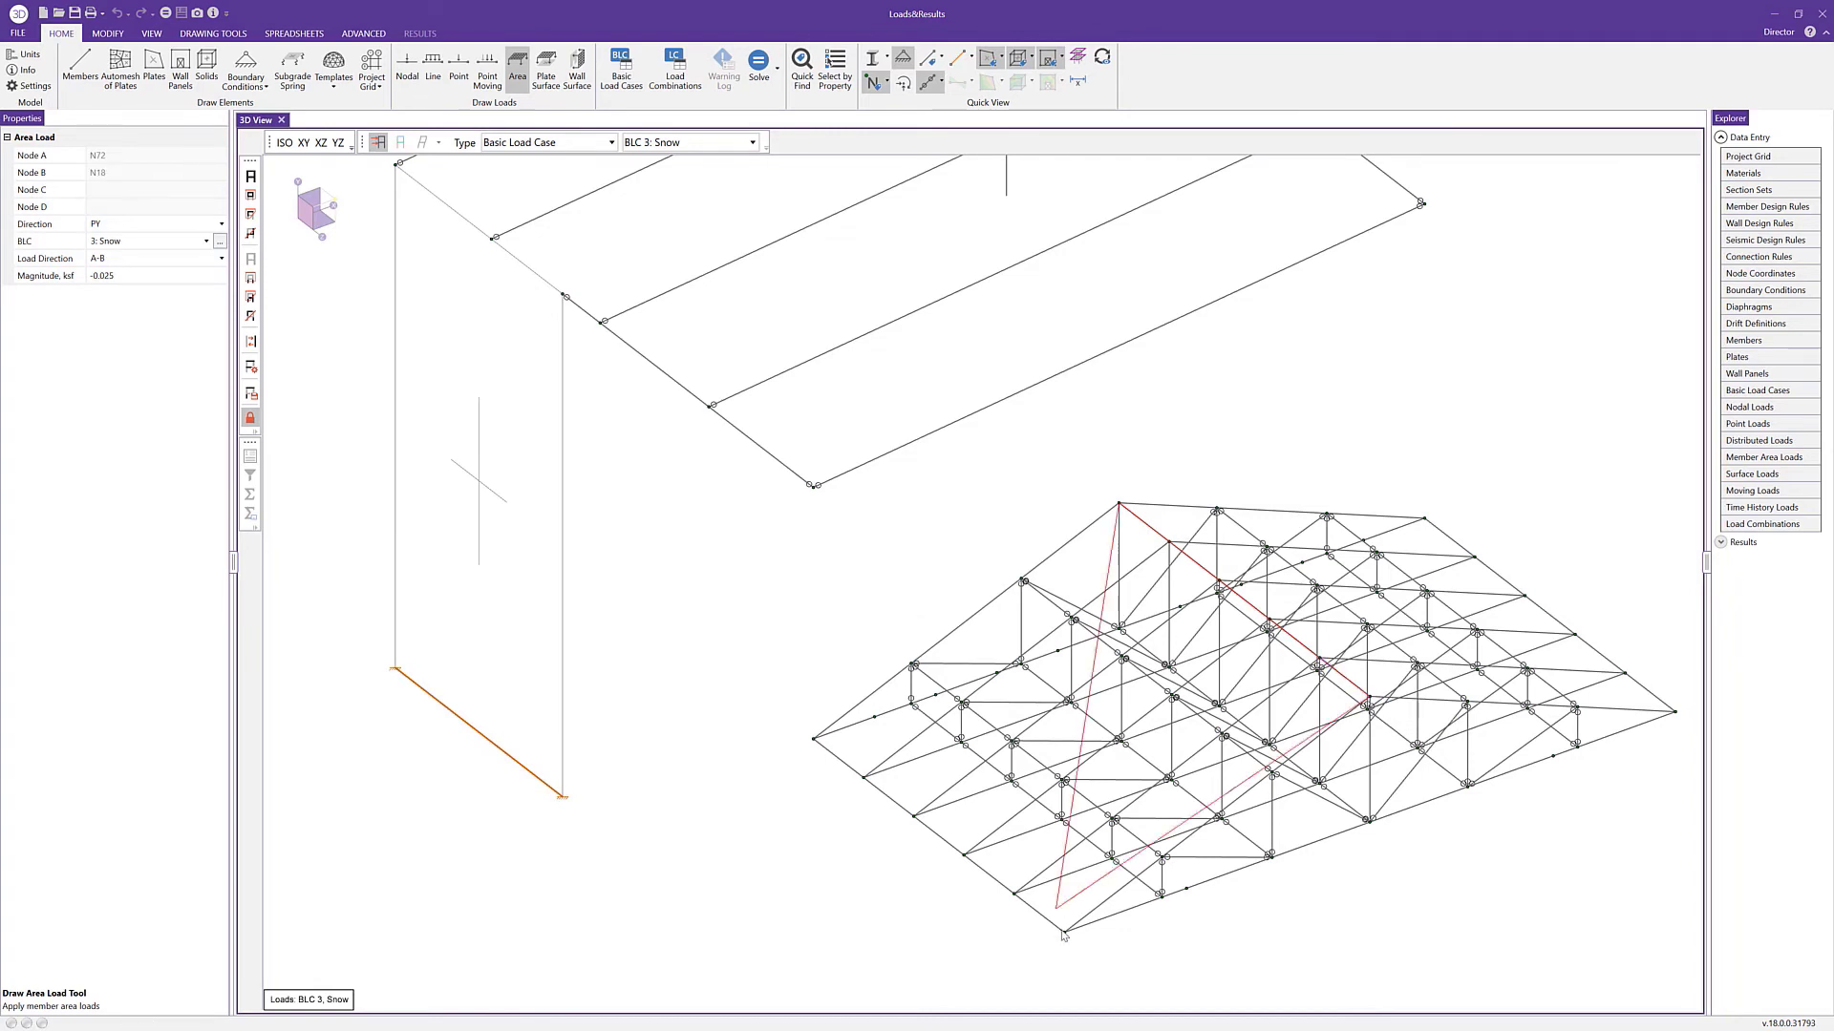
pyautogui.click(813, 738)
pyautogui.click(1119, 504)
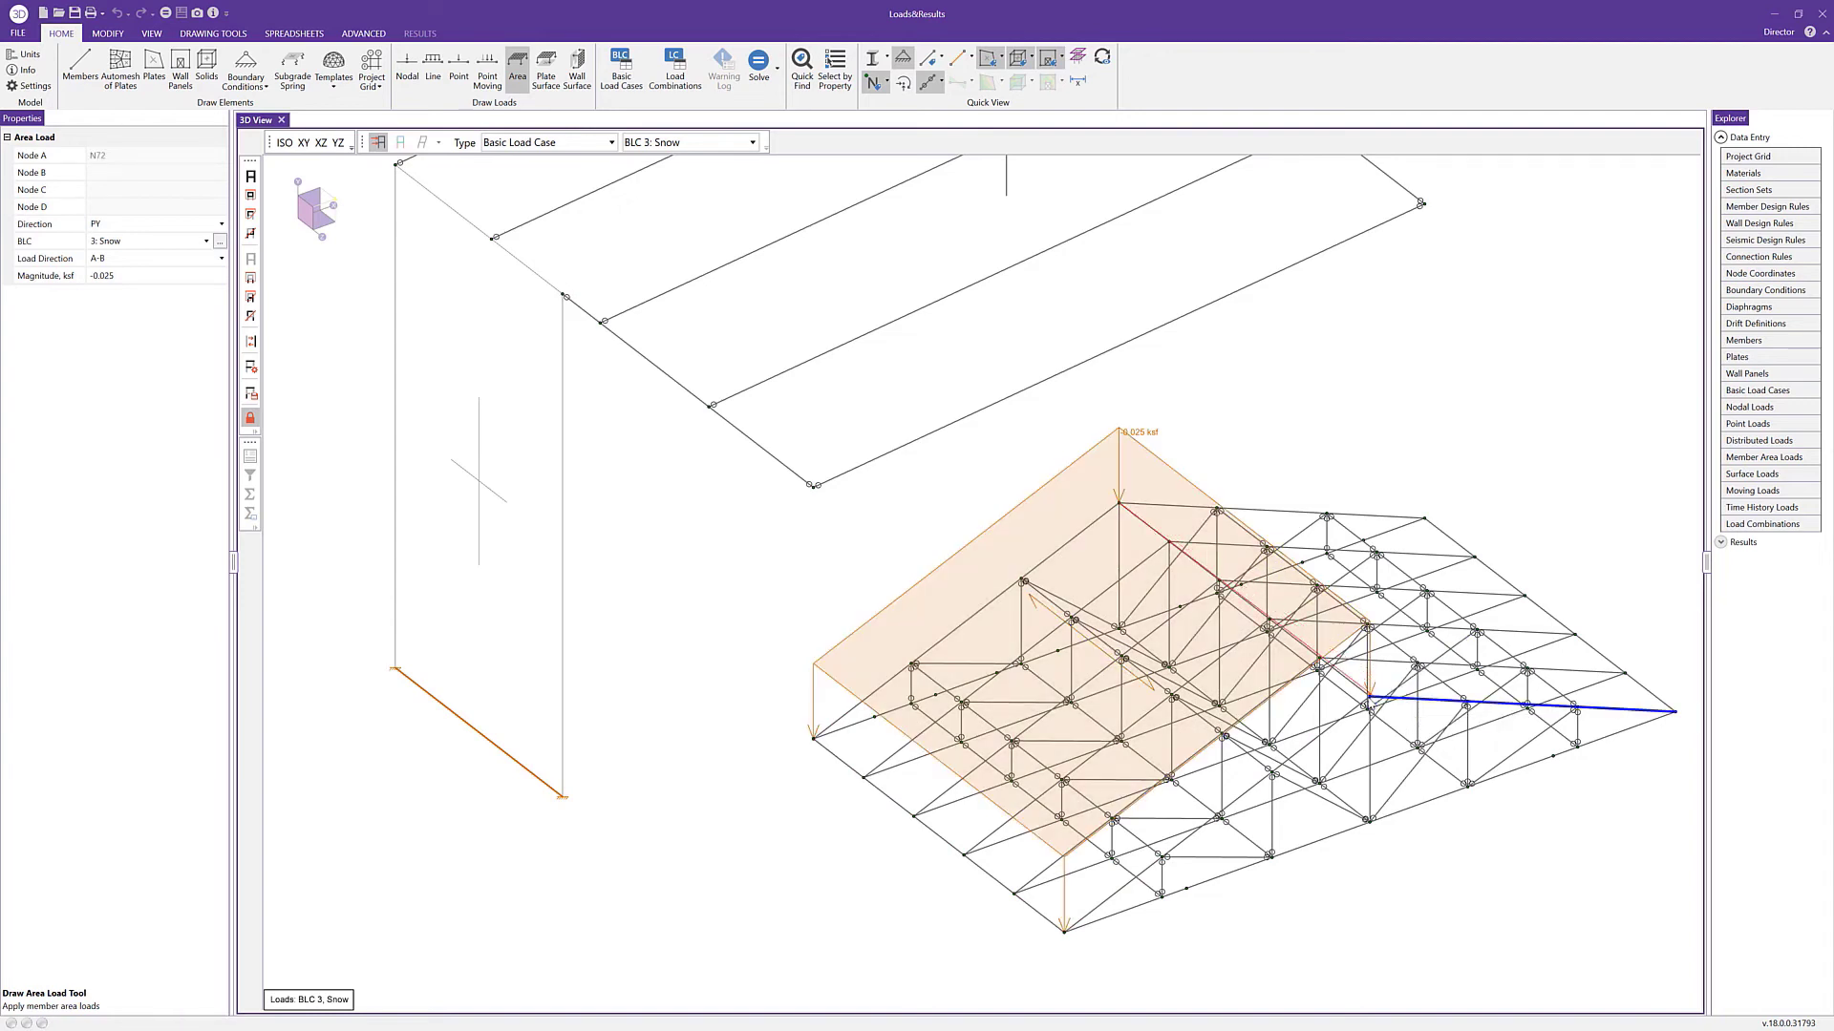
pyautogui.click(1675, 712)
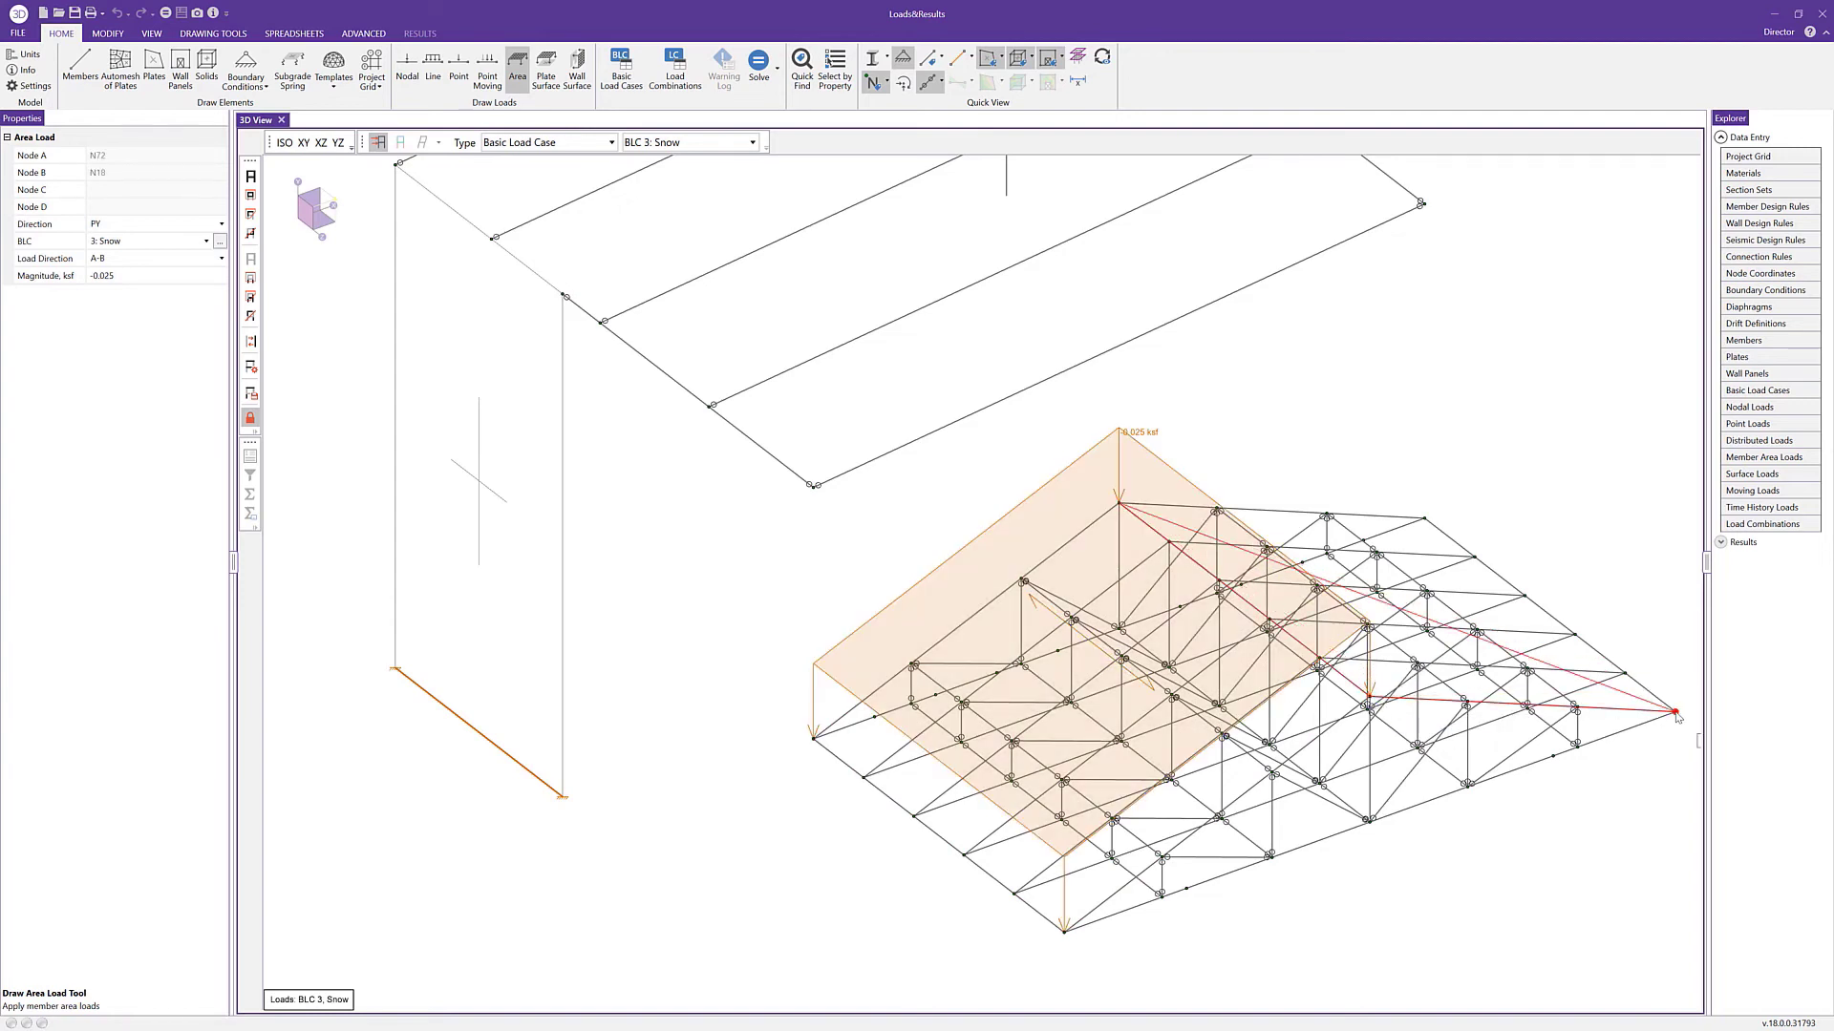
pyautogui.click(1423, 520)
pyautogui.click(1424, 520)
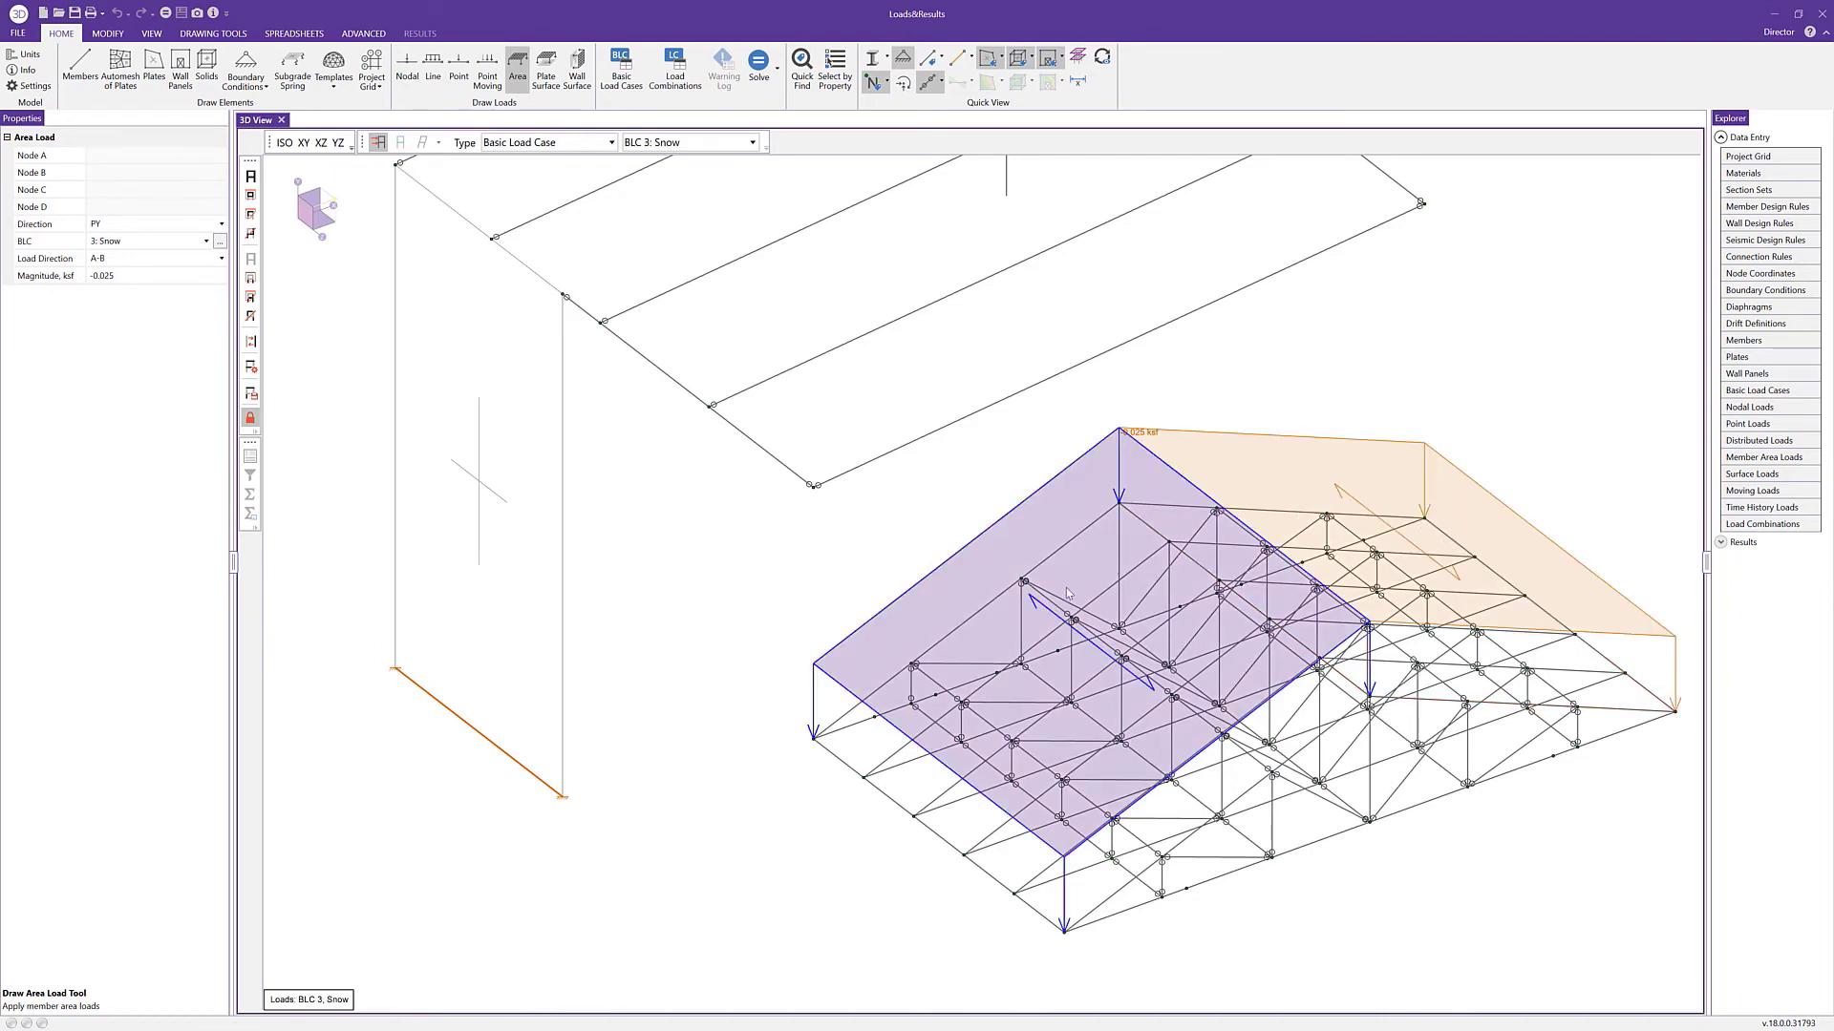
# Restore the whole building model to view from an isometric angle.
pyautogui.keyDown('shift'); pyautogui.moveTo(1080, 588); pyautogui.dragTo(1069, 623, button='middle'); pyautogui.keyUp('shift')
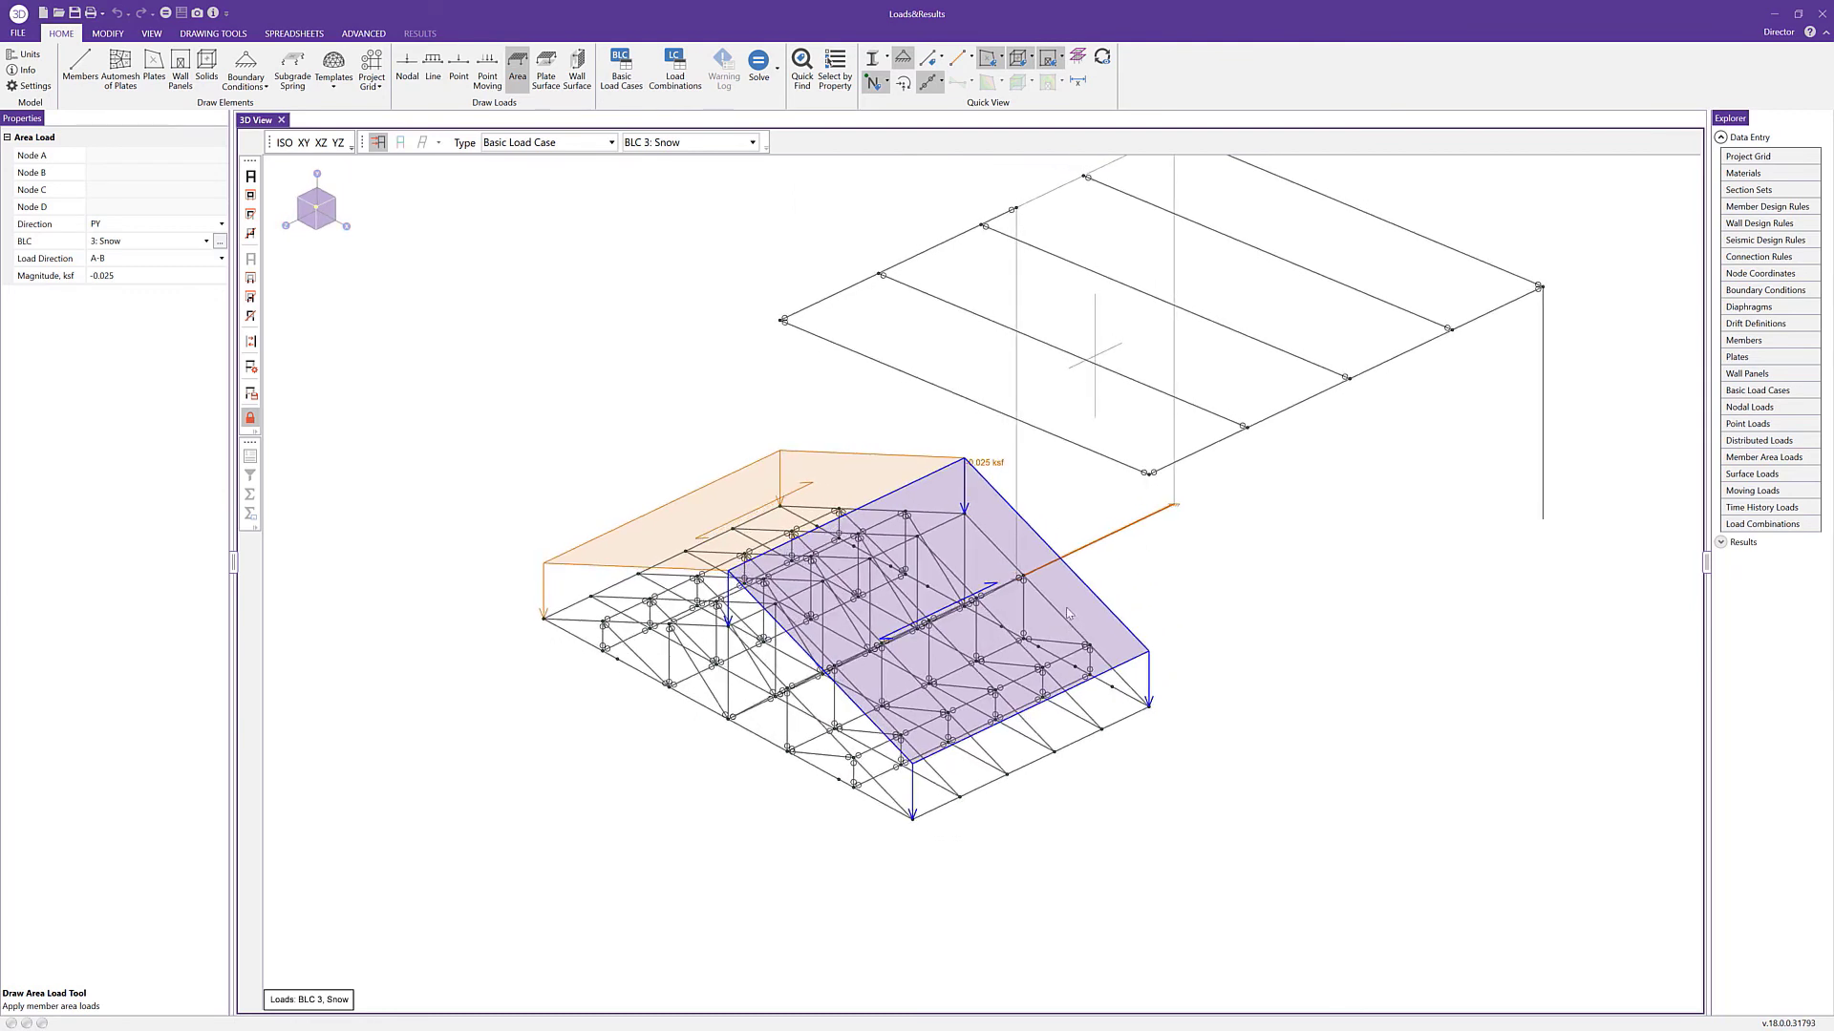
pyautogui.scroll(-2, 1068, 613)
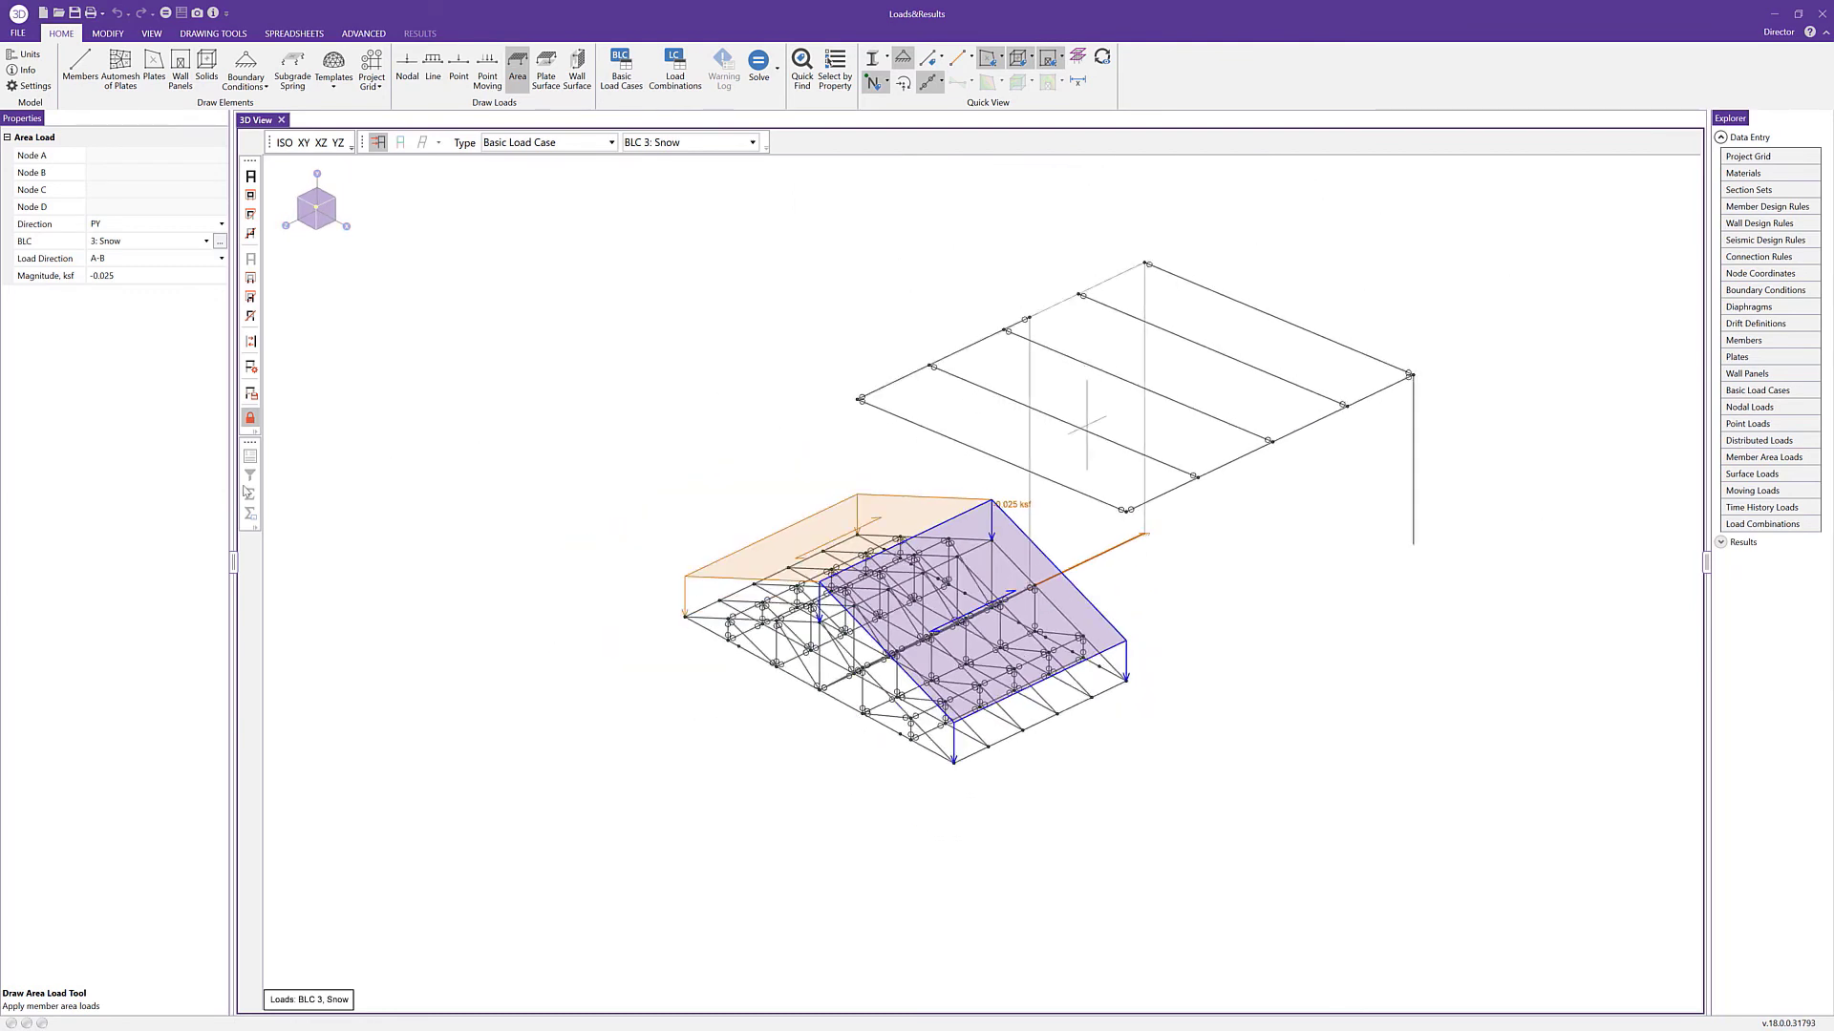
pyautogui.click(251, 418)
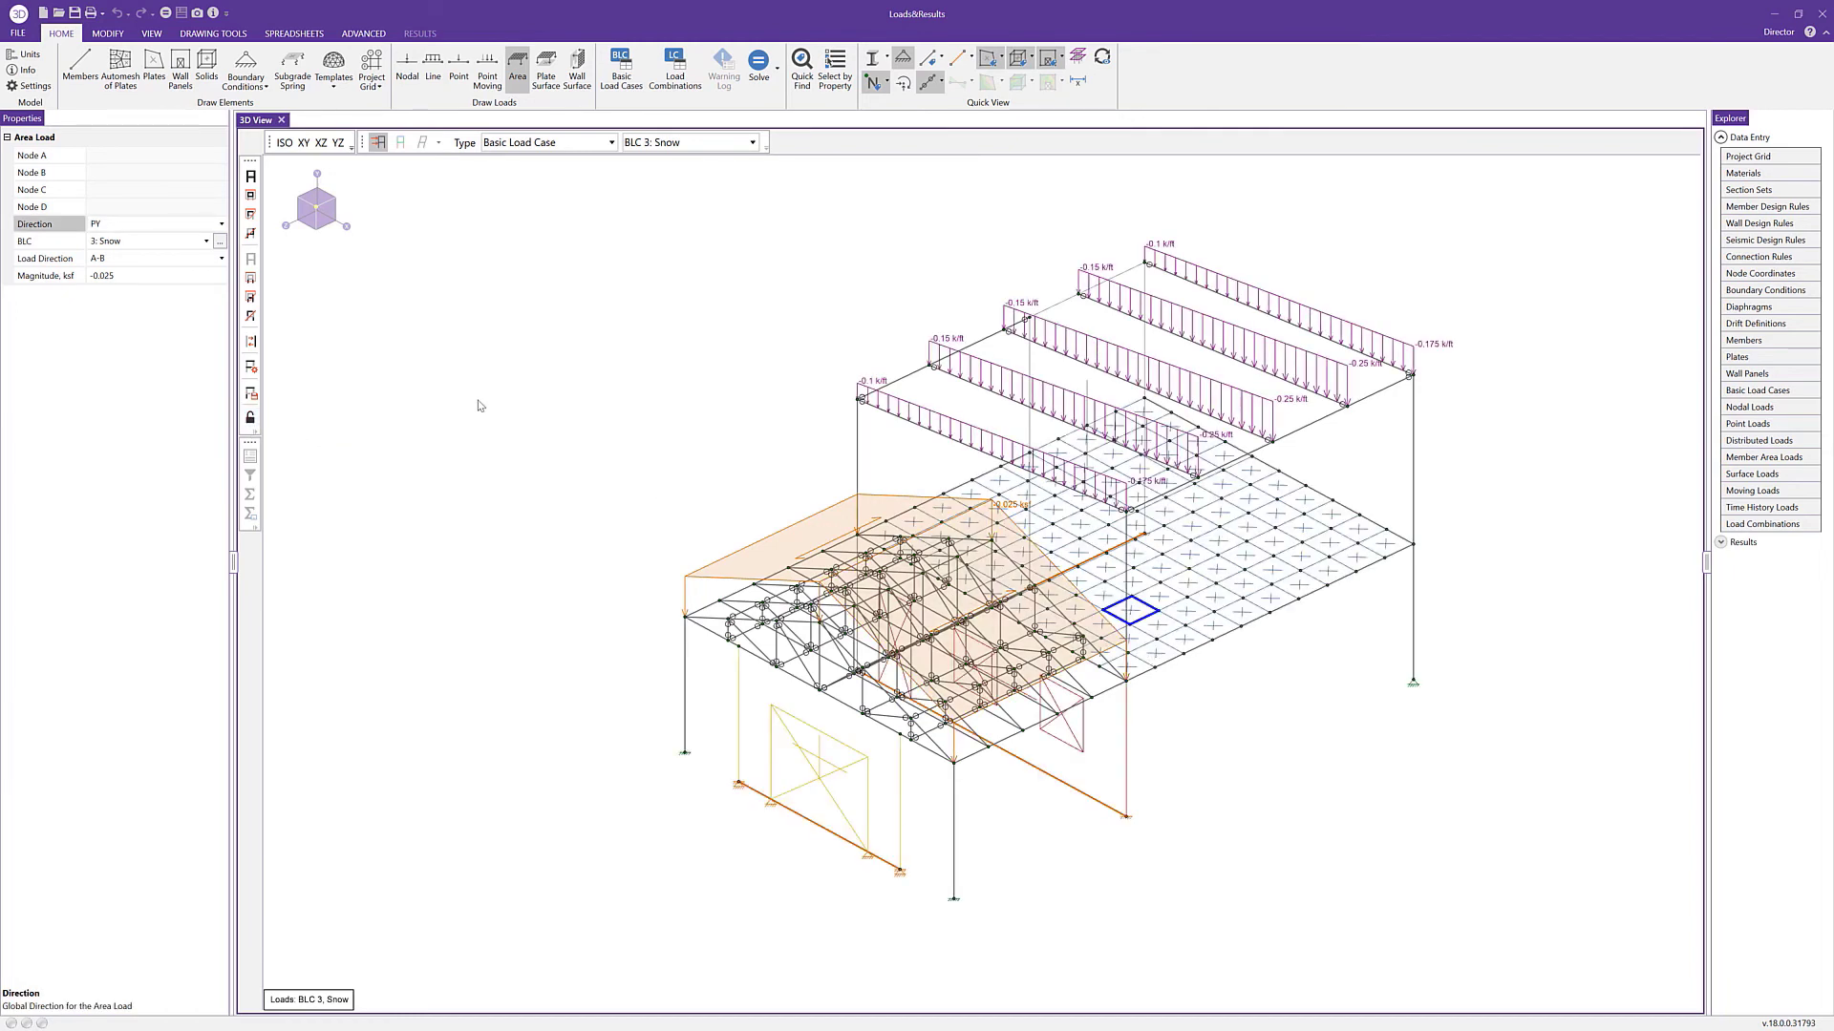
# Set up an area load in load case 4: Wind X with Two Way load distribution and direction X.
pyautogui.click(518, 69)
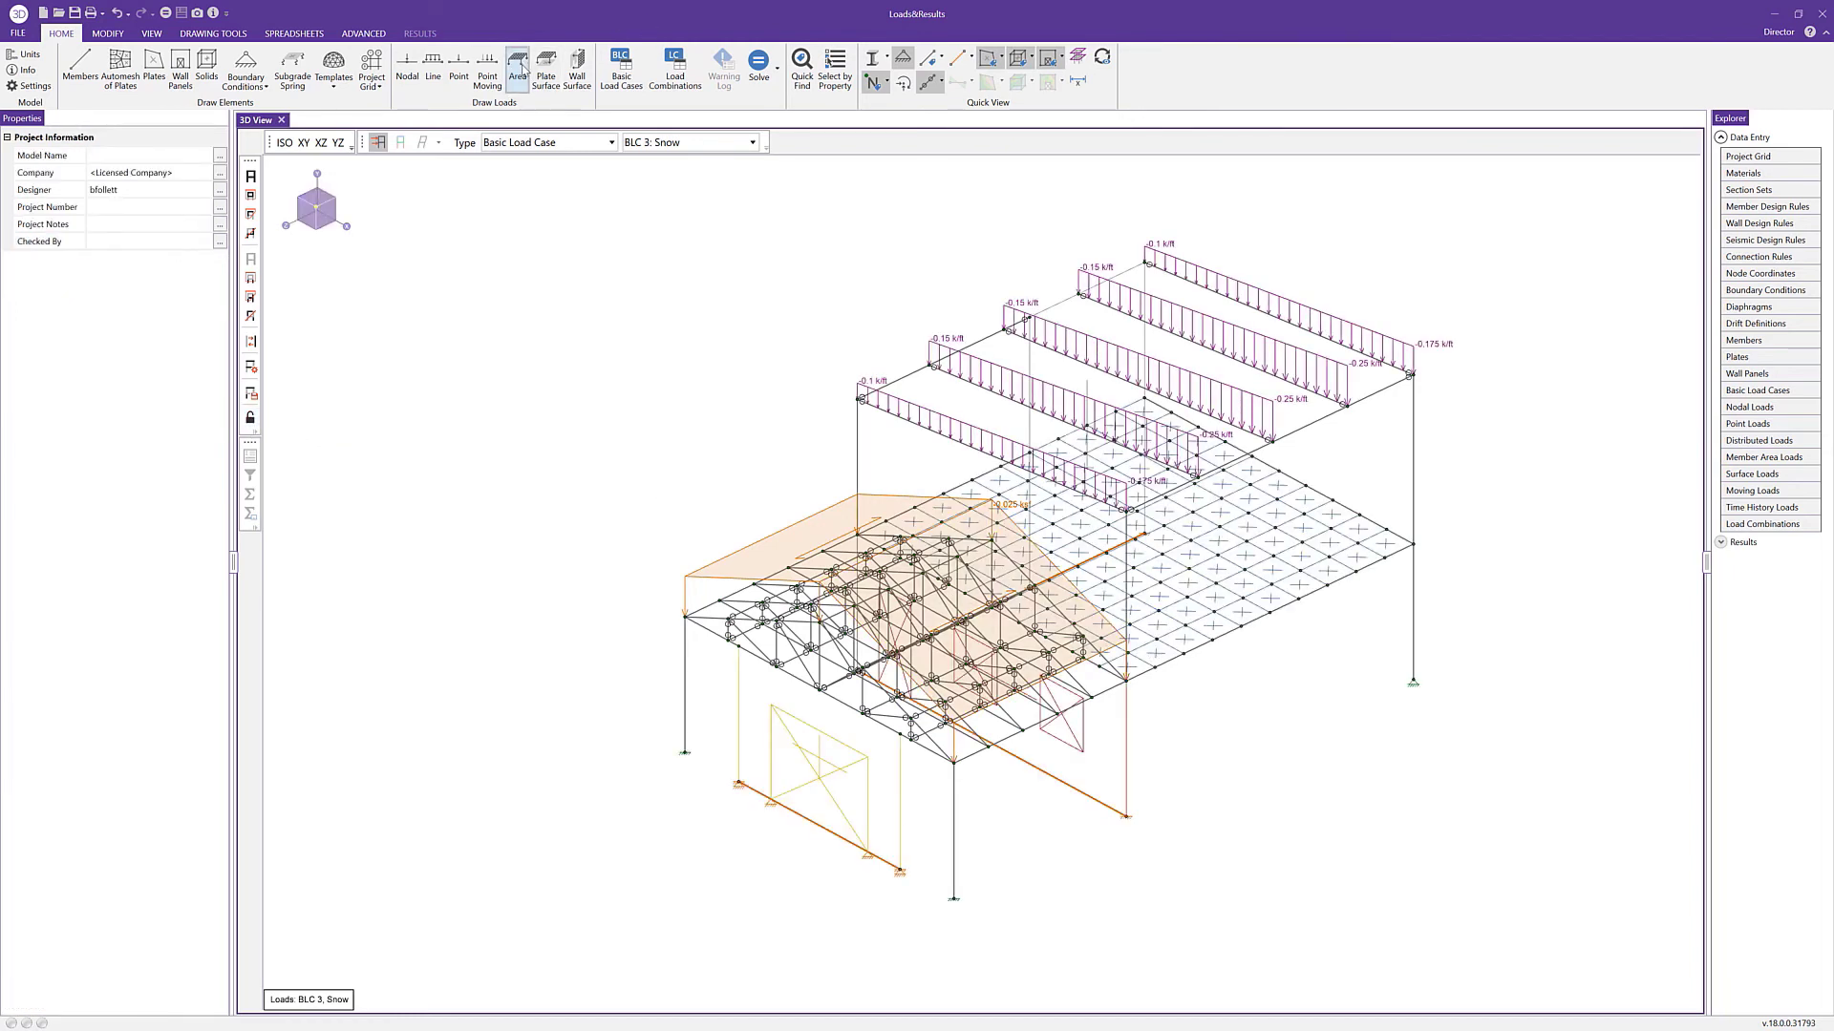
pyautogui.click(517, 69)
pyautogui.click(146, 242)
pyautogui.click(145, 243)
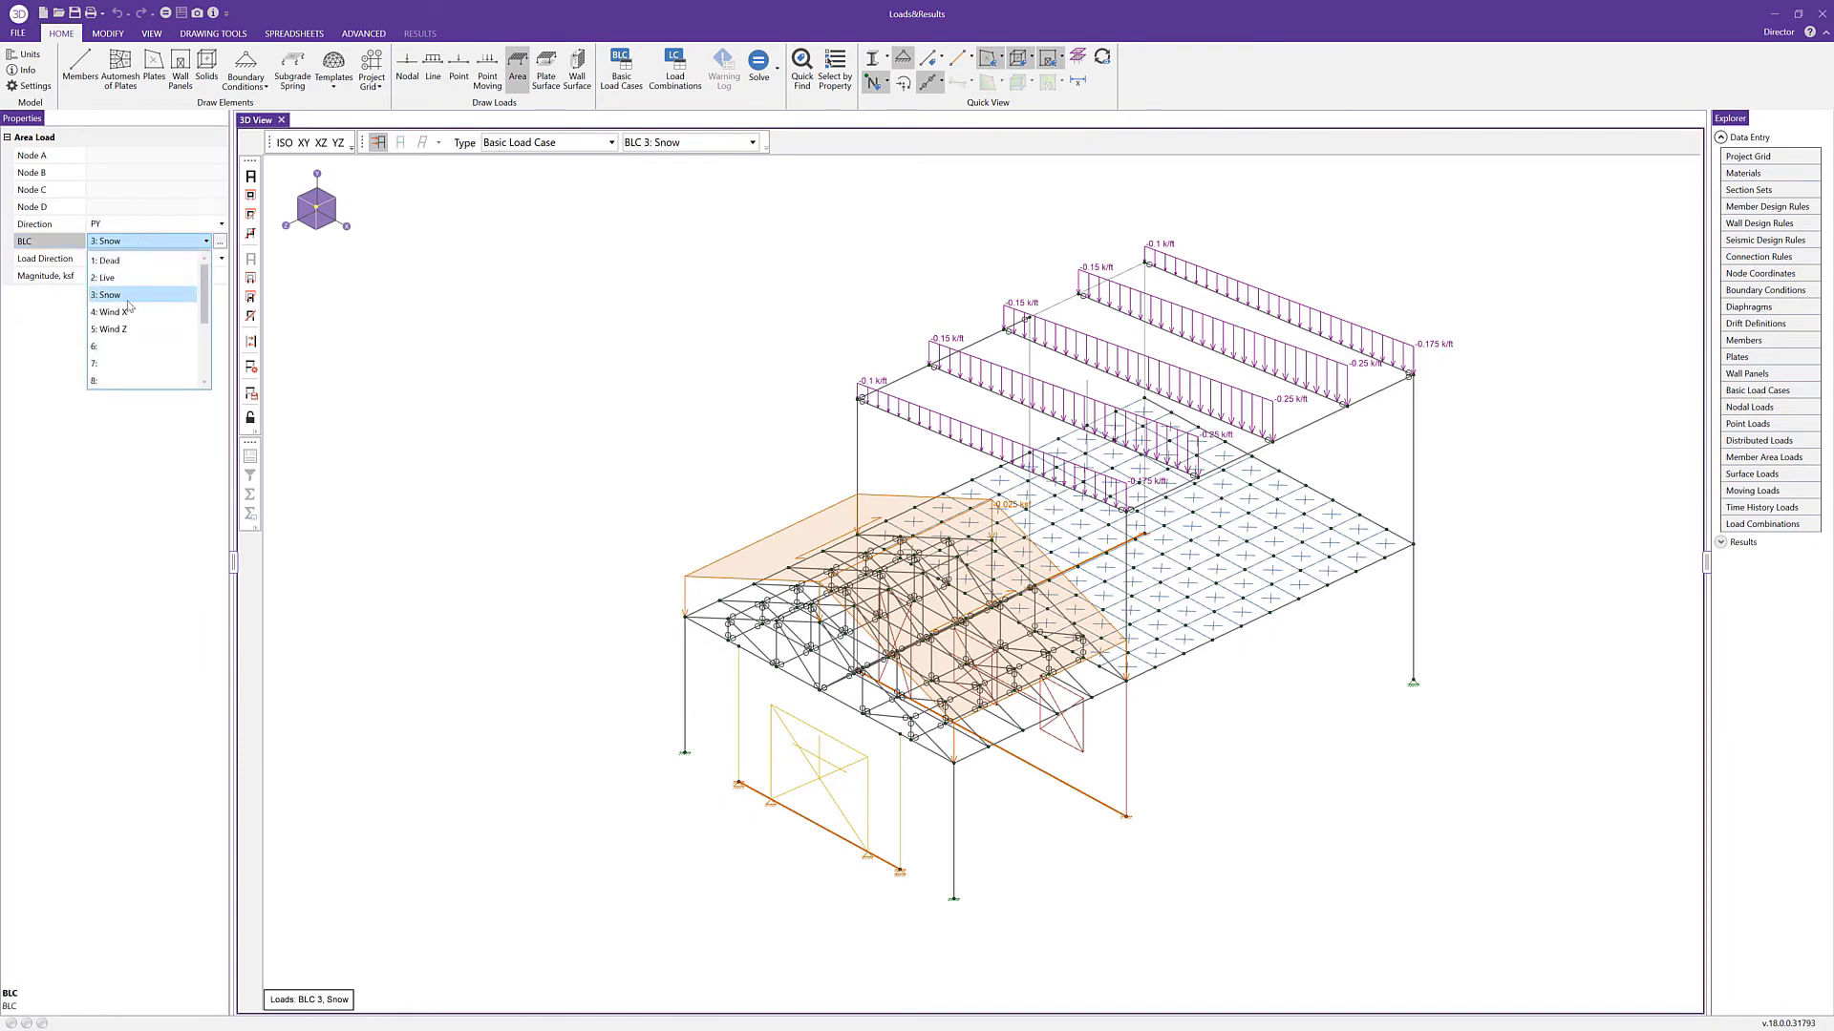
pyautogui.click(130, 311)
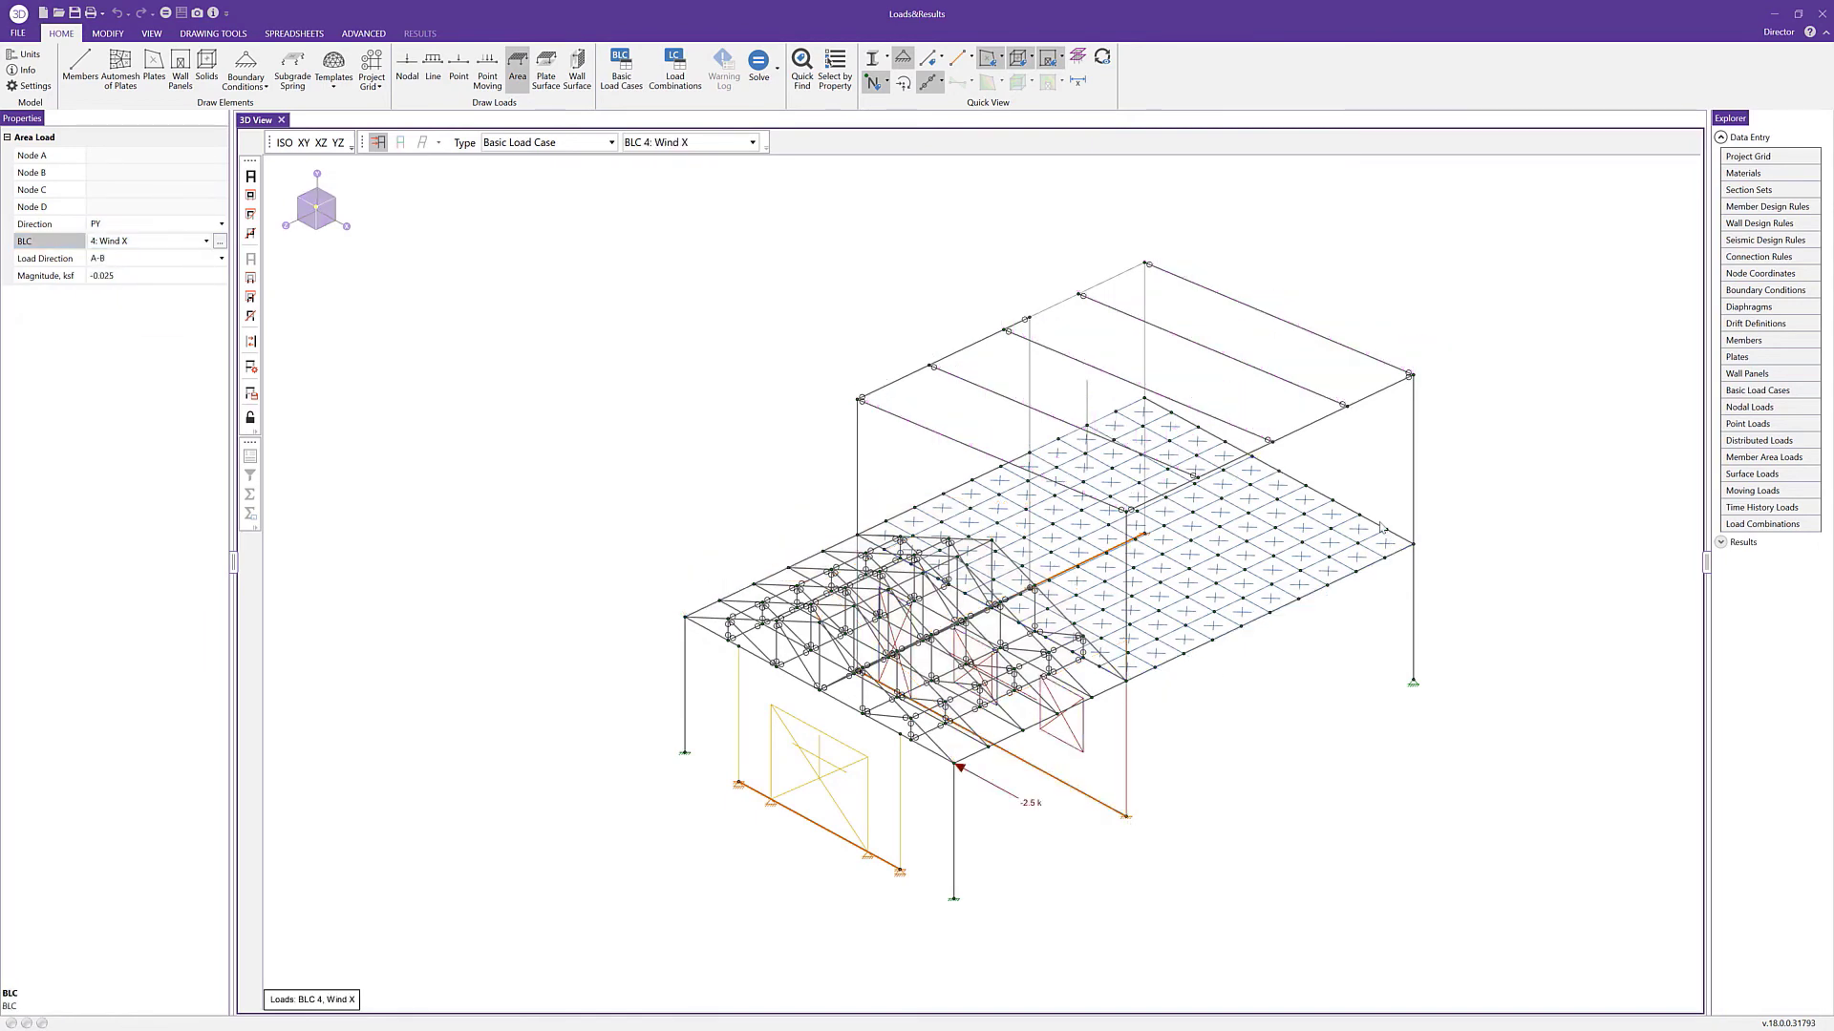
pyautogui.keyDown('shift'); pyautogui.moveTo(1397, 493); pyautogui.dragTo(1382, 526, button='middle'); pyautogui.keyUp('shift')
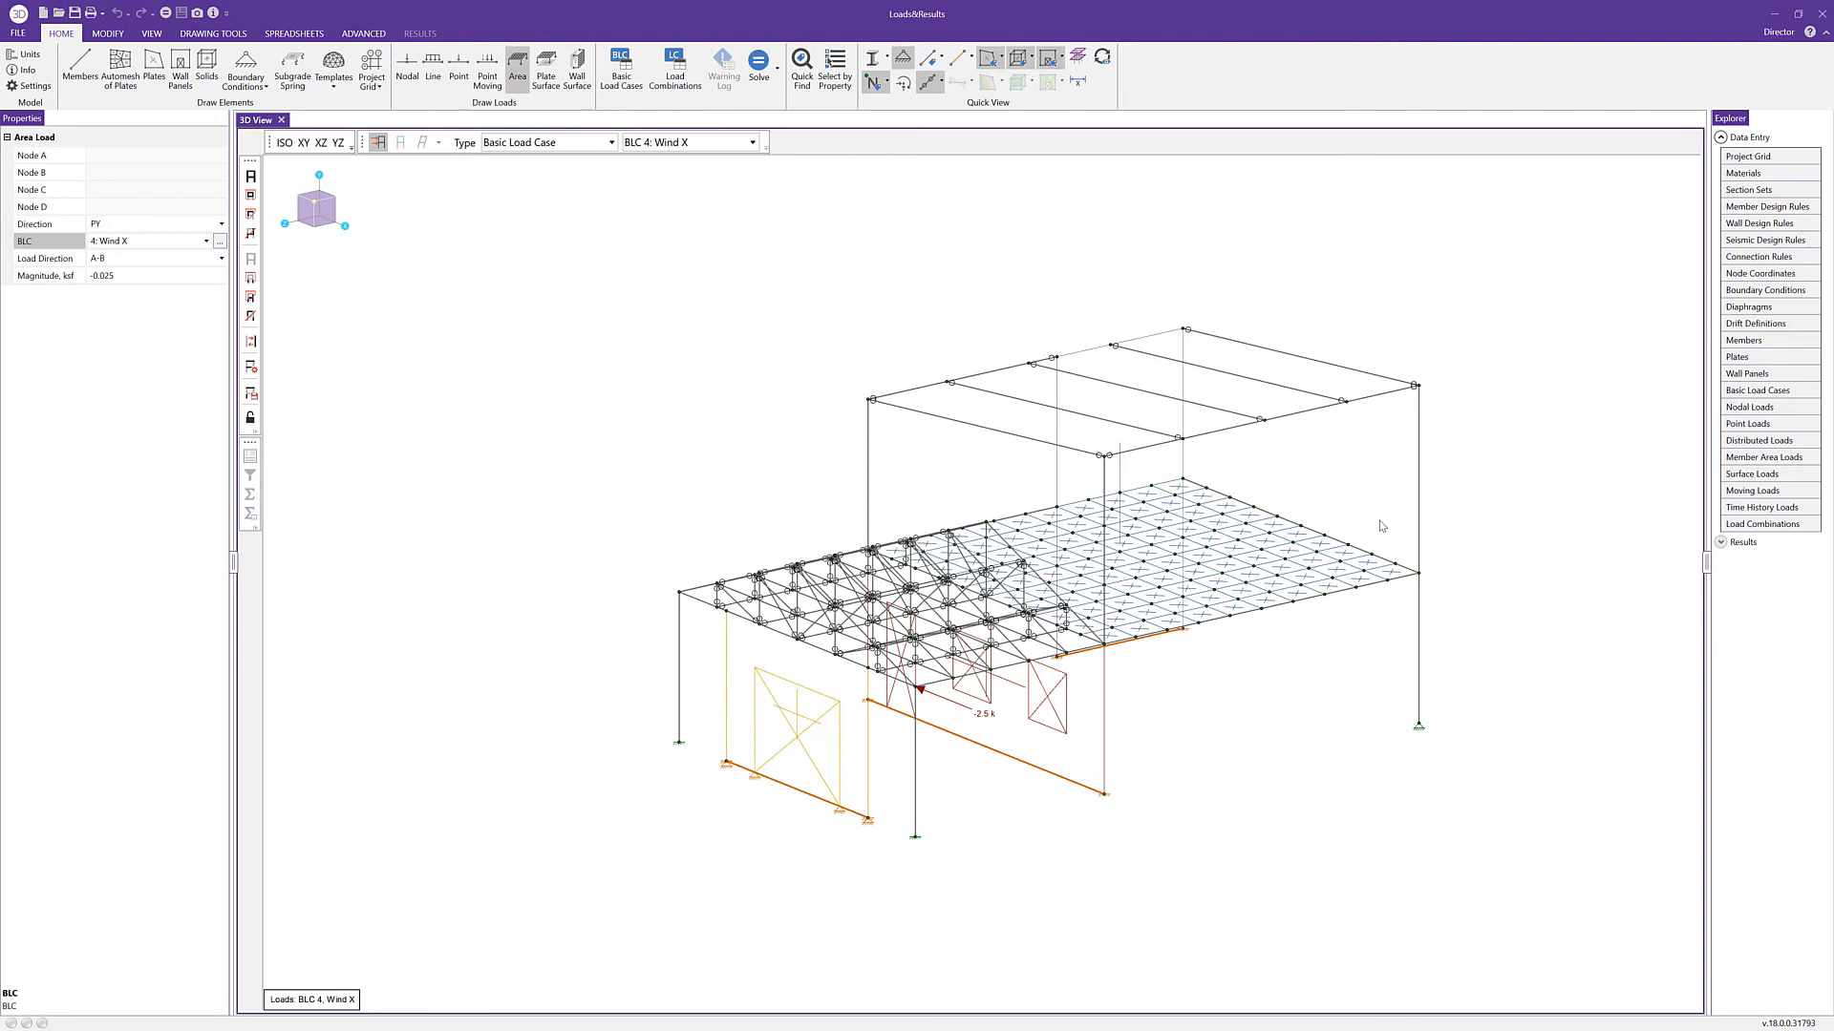
pyautogui.click(202, 267)
pyautogui.click(203, 267)
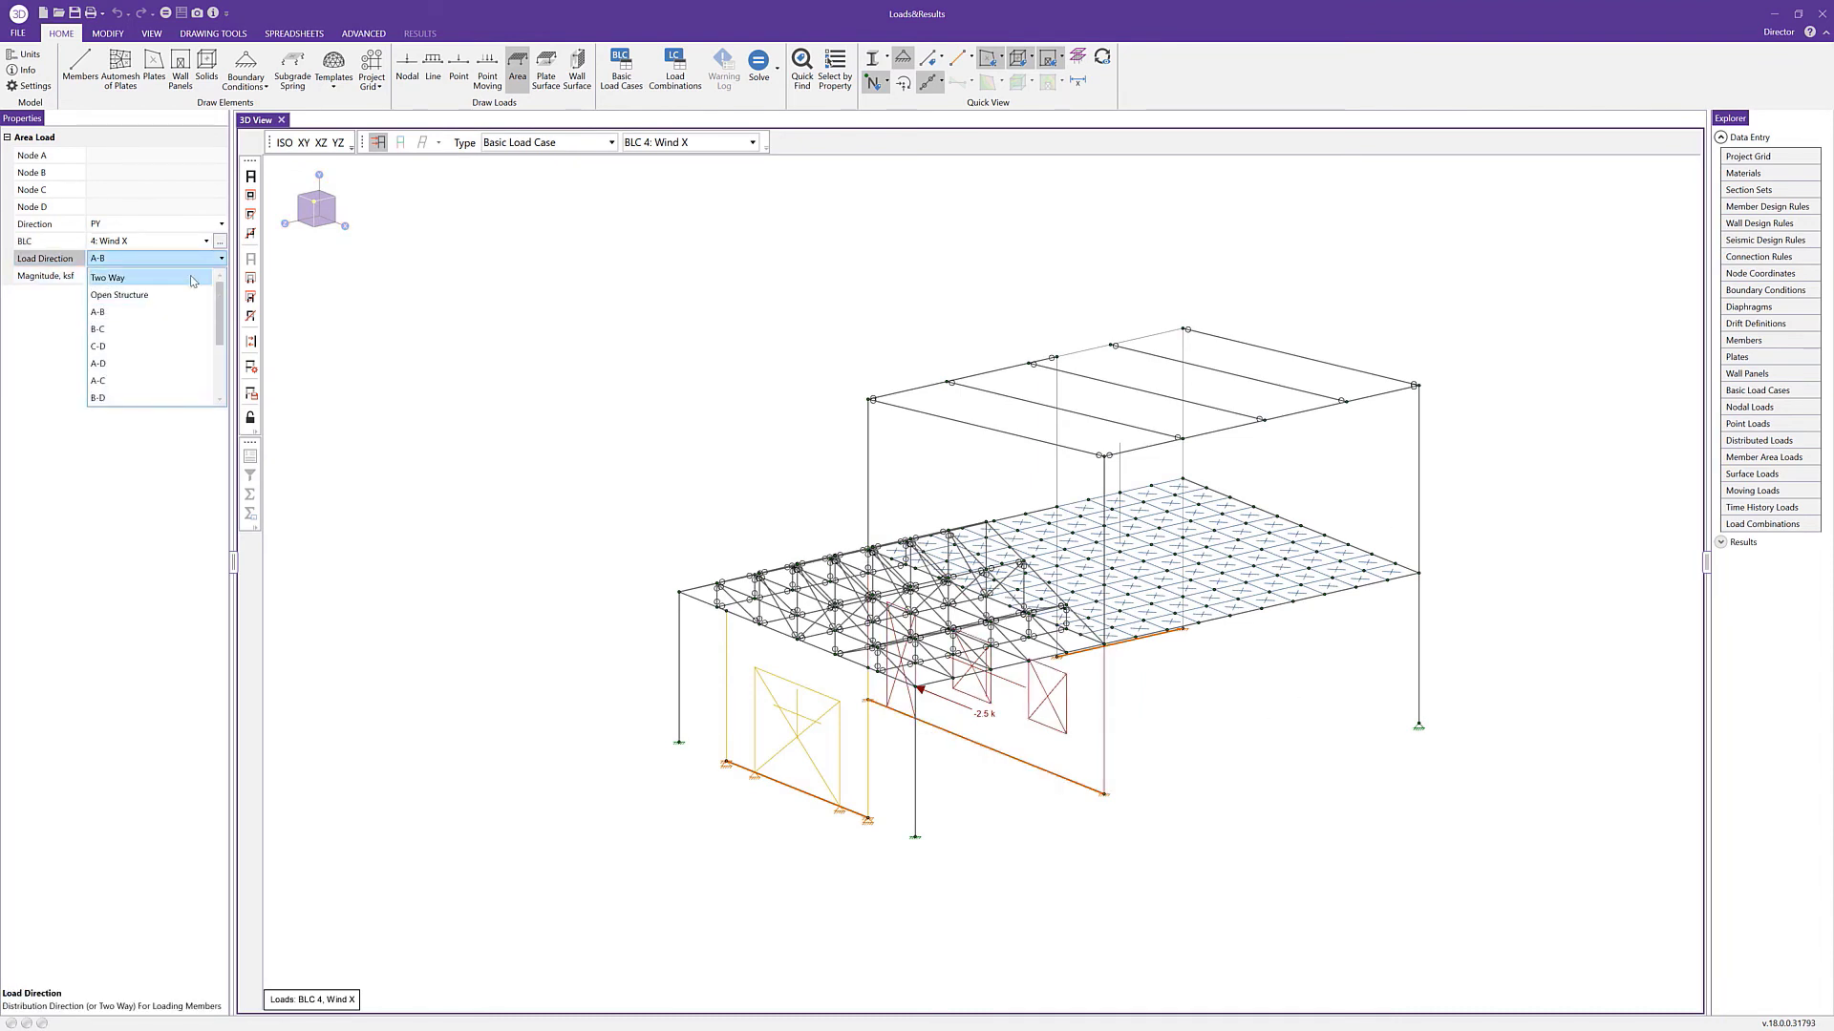
pyautogui.click(193, 278)
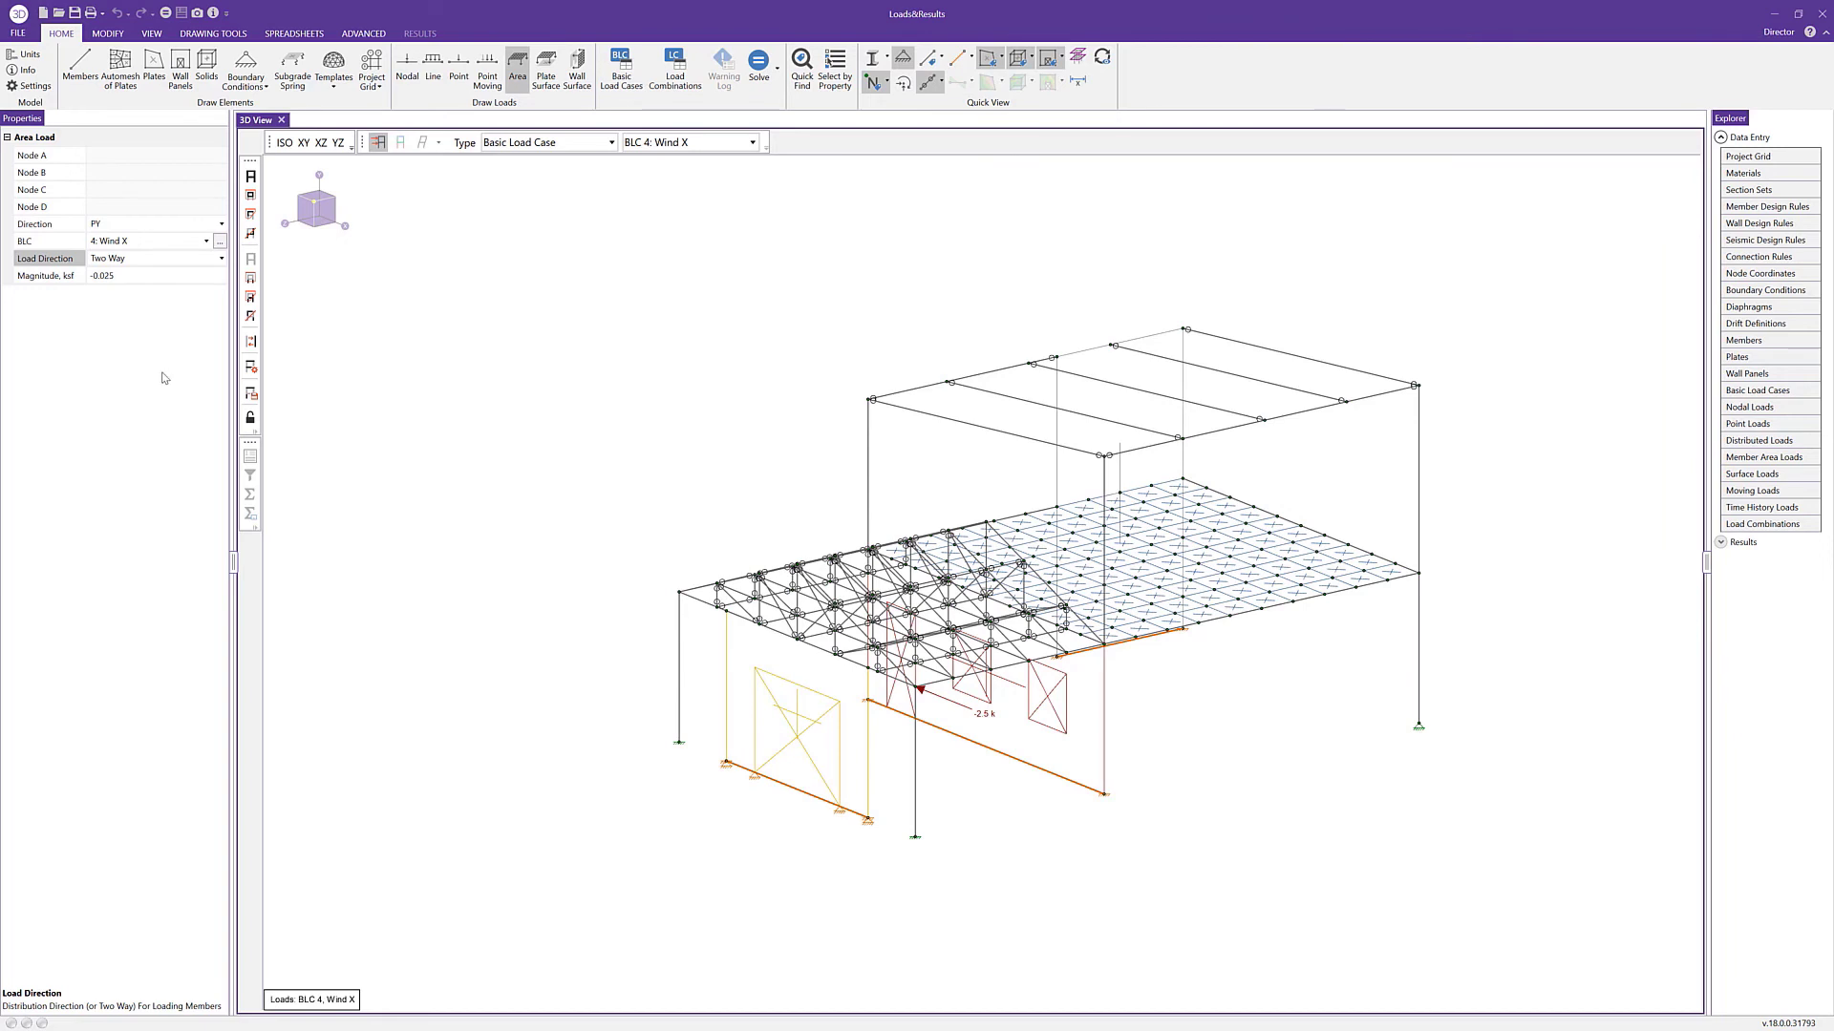
pyautogui.click(187, 224)
pyautogui.click(188, 225)
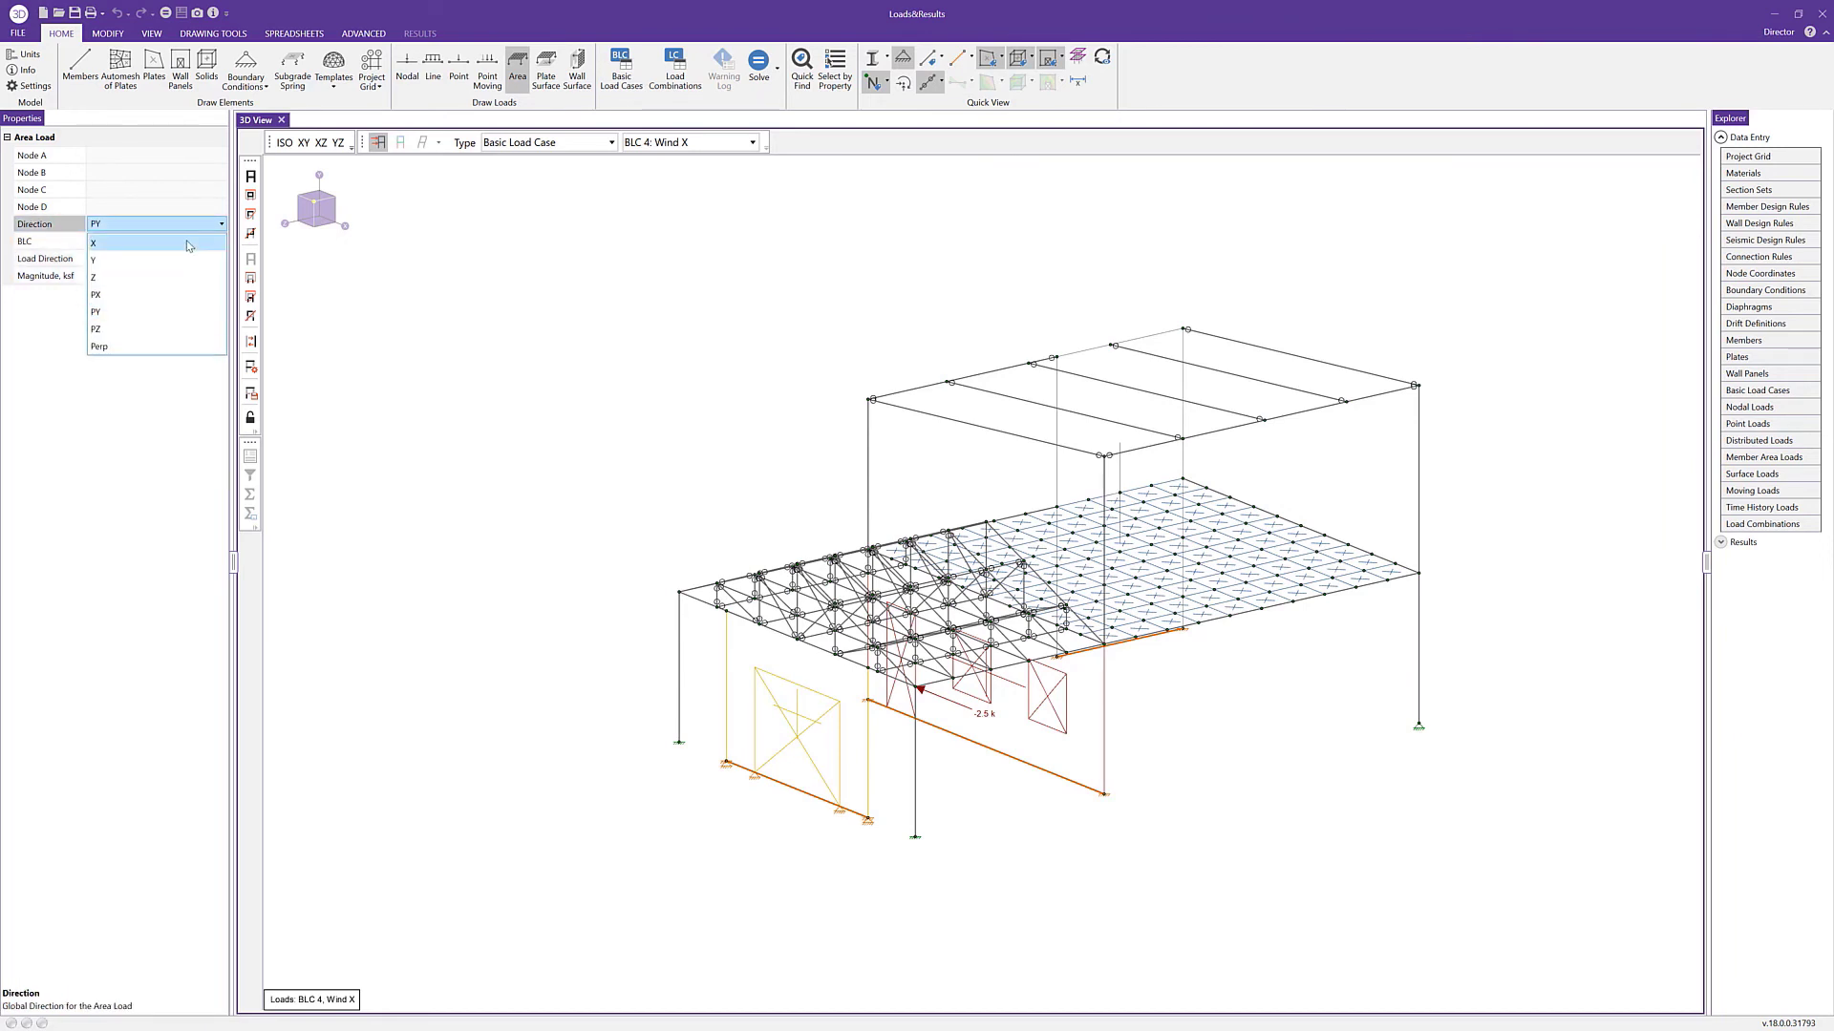
pyautogui.click(187, 244)
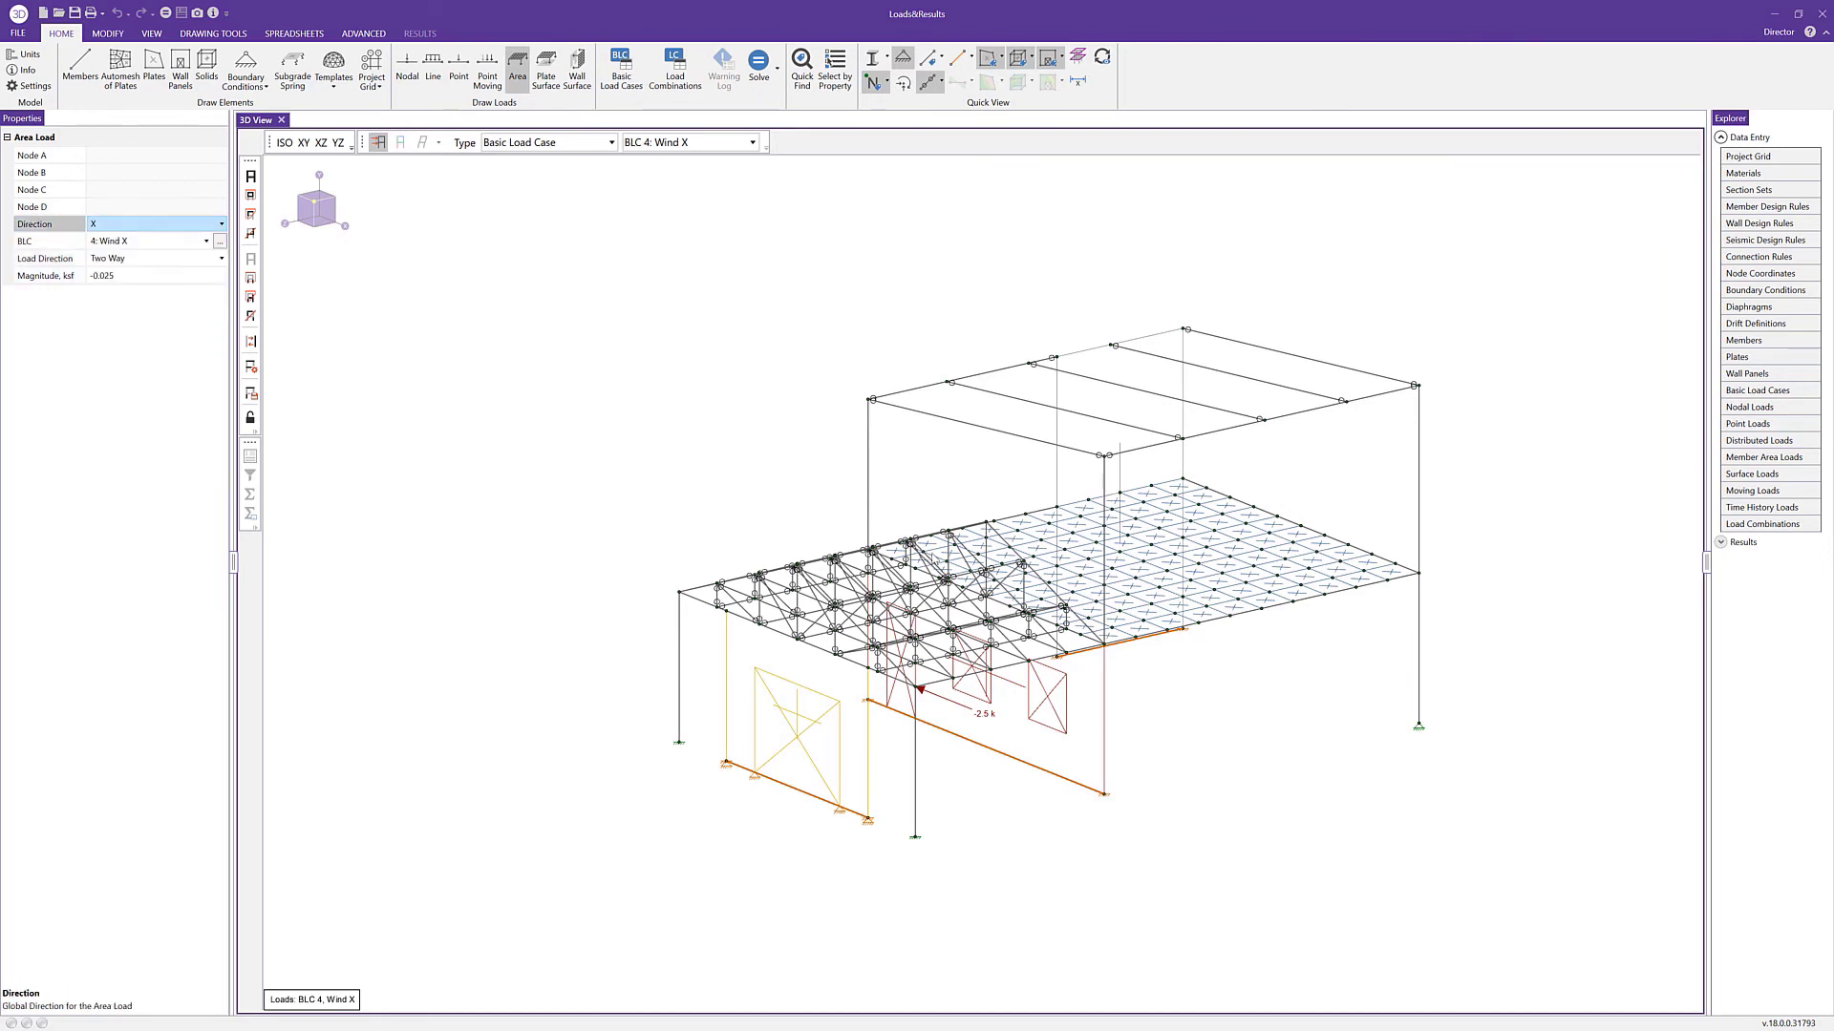
# Draw the wind area load over the open side of the steel-roofed bay through its four corner nodes, and end the placement.
pyautogui.click(1104, 794)
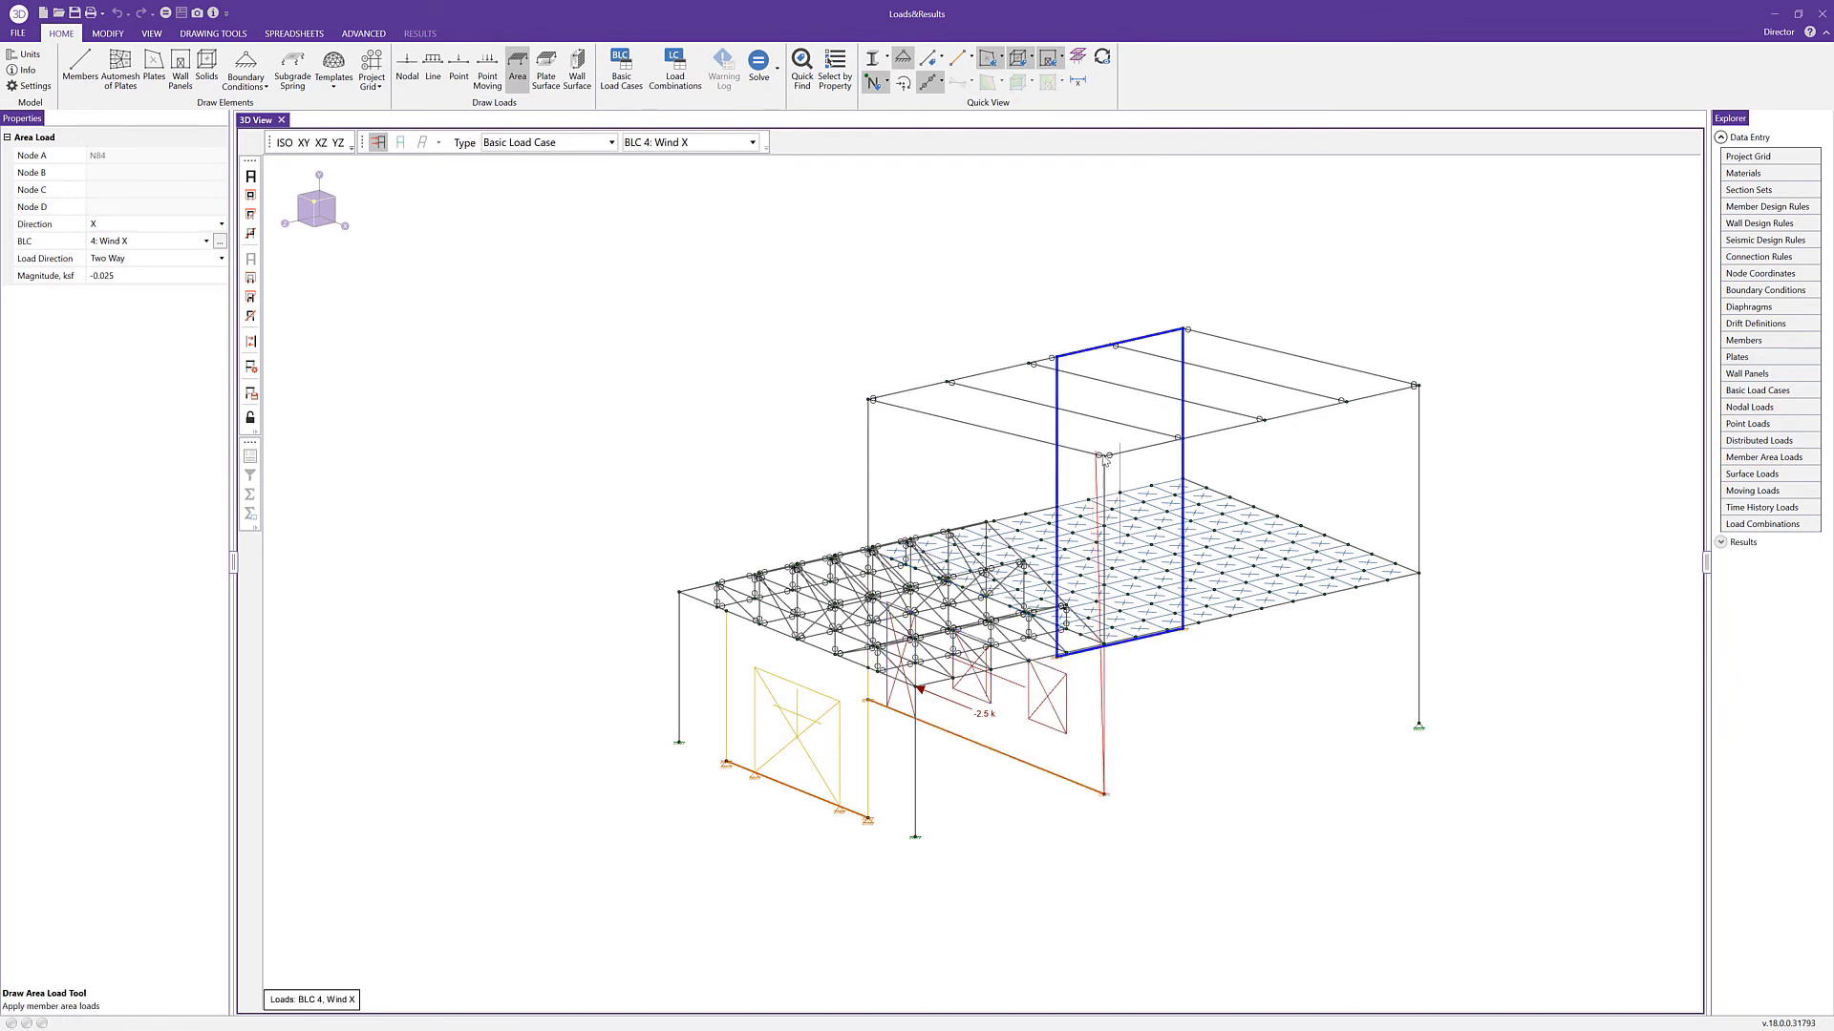
pyautogui.click(1105, 455)
pyautogui.click(1417, 386)
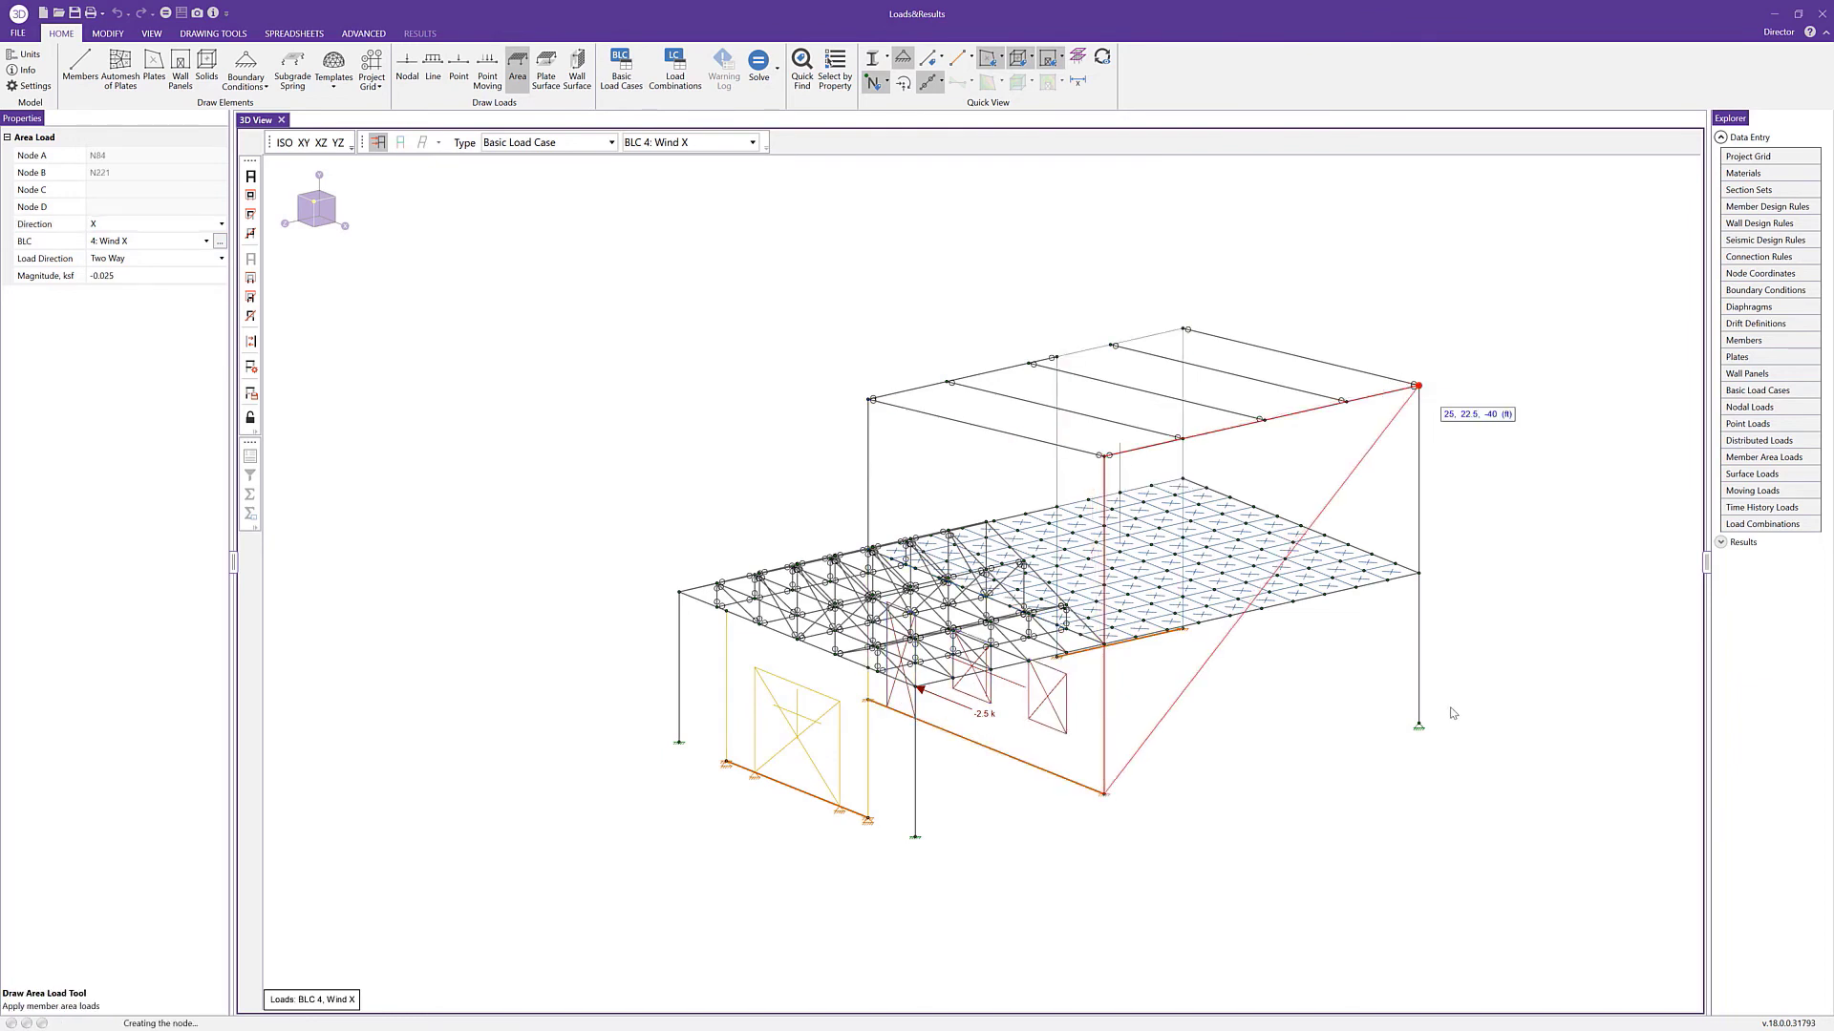
pyautogui.click(1418, 726)
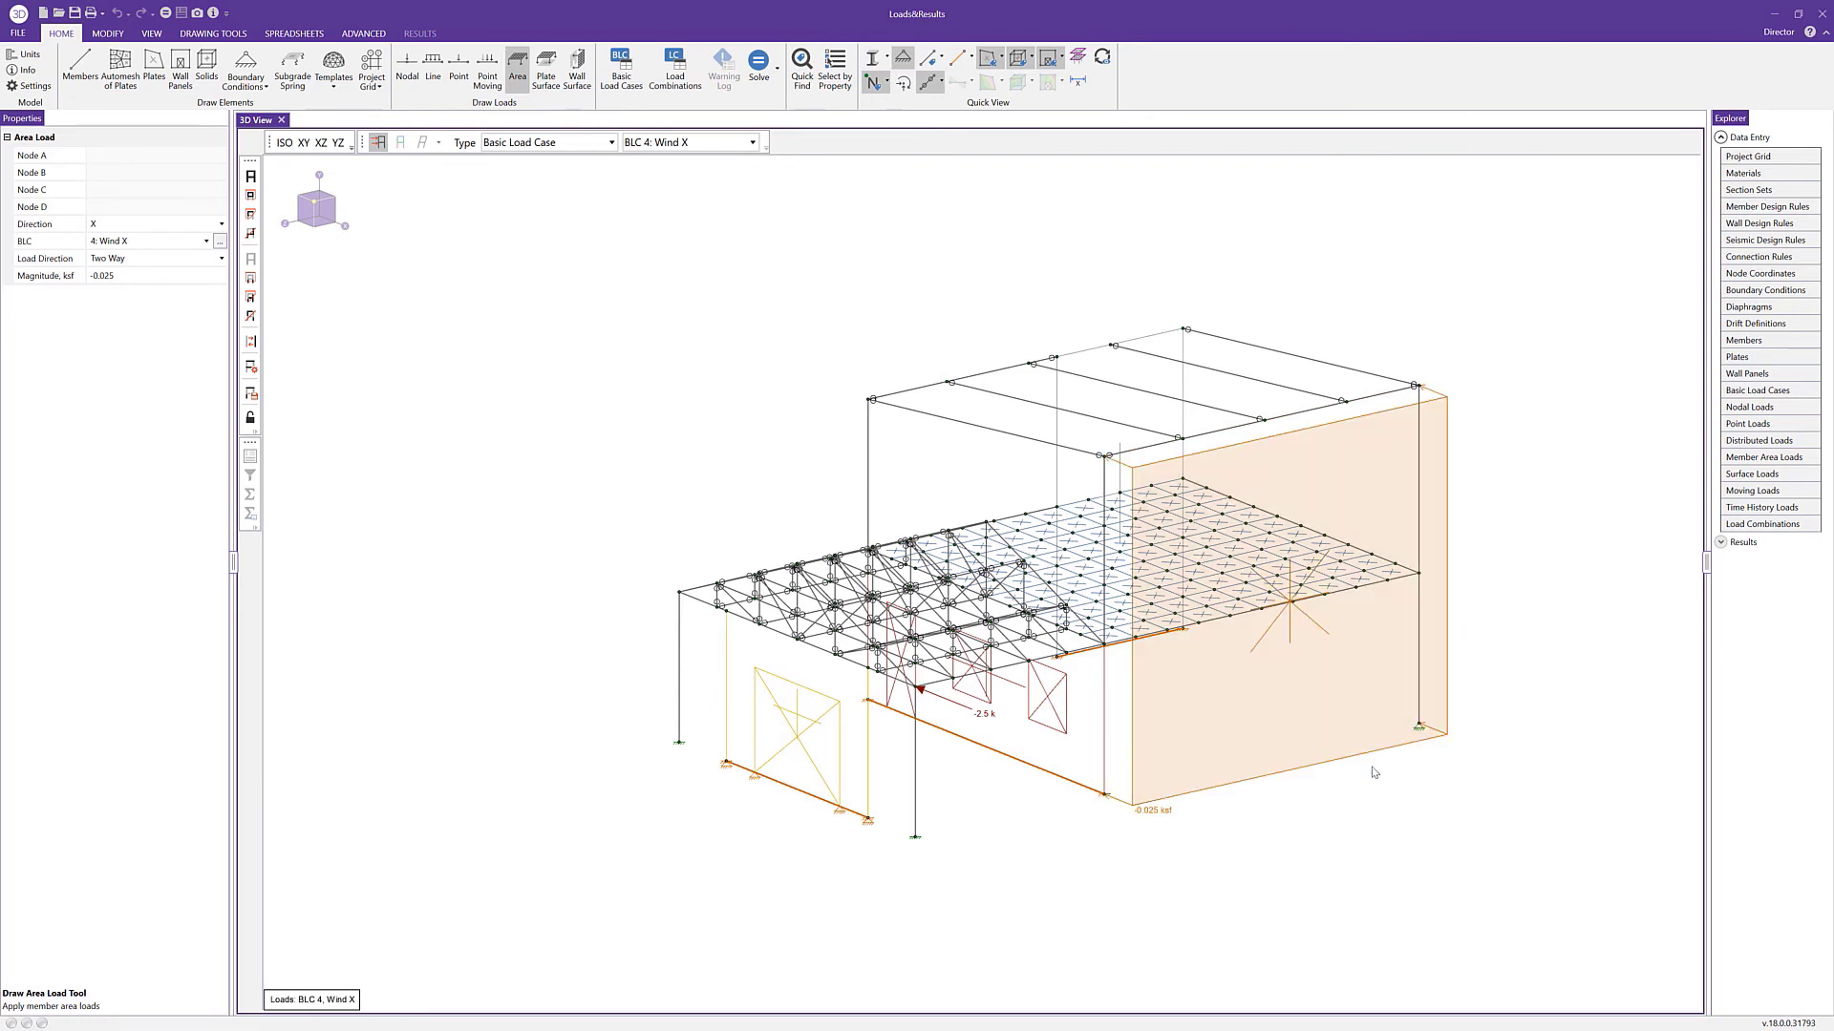
pyautogui.press('Escape')
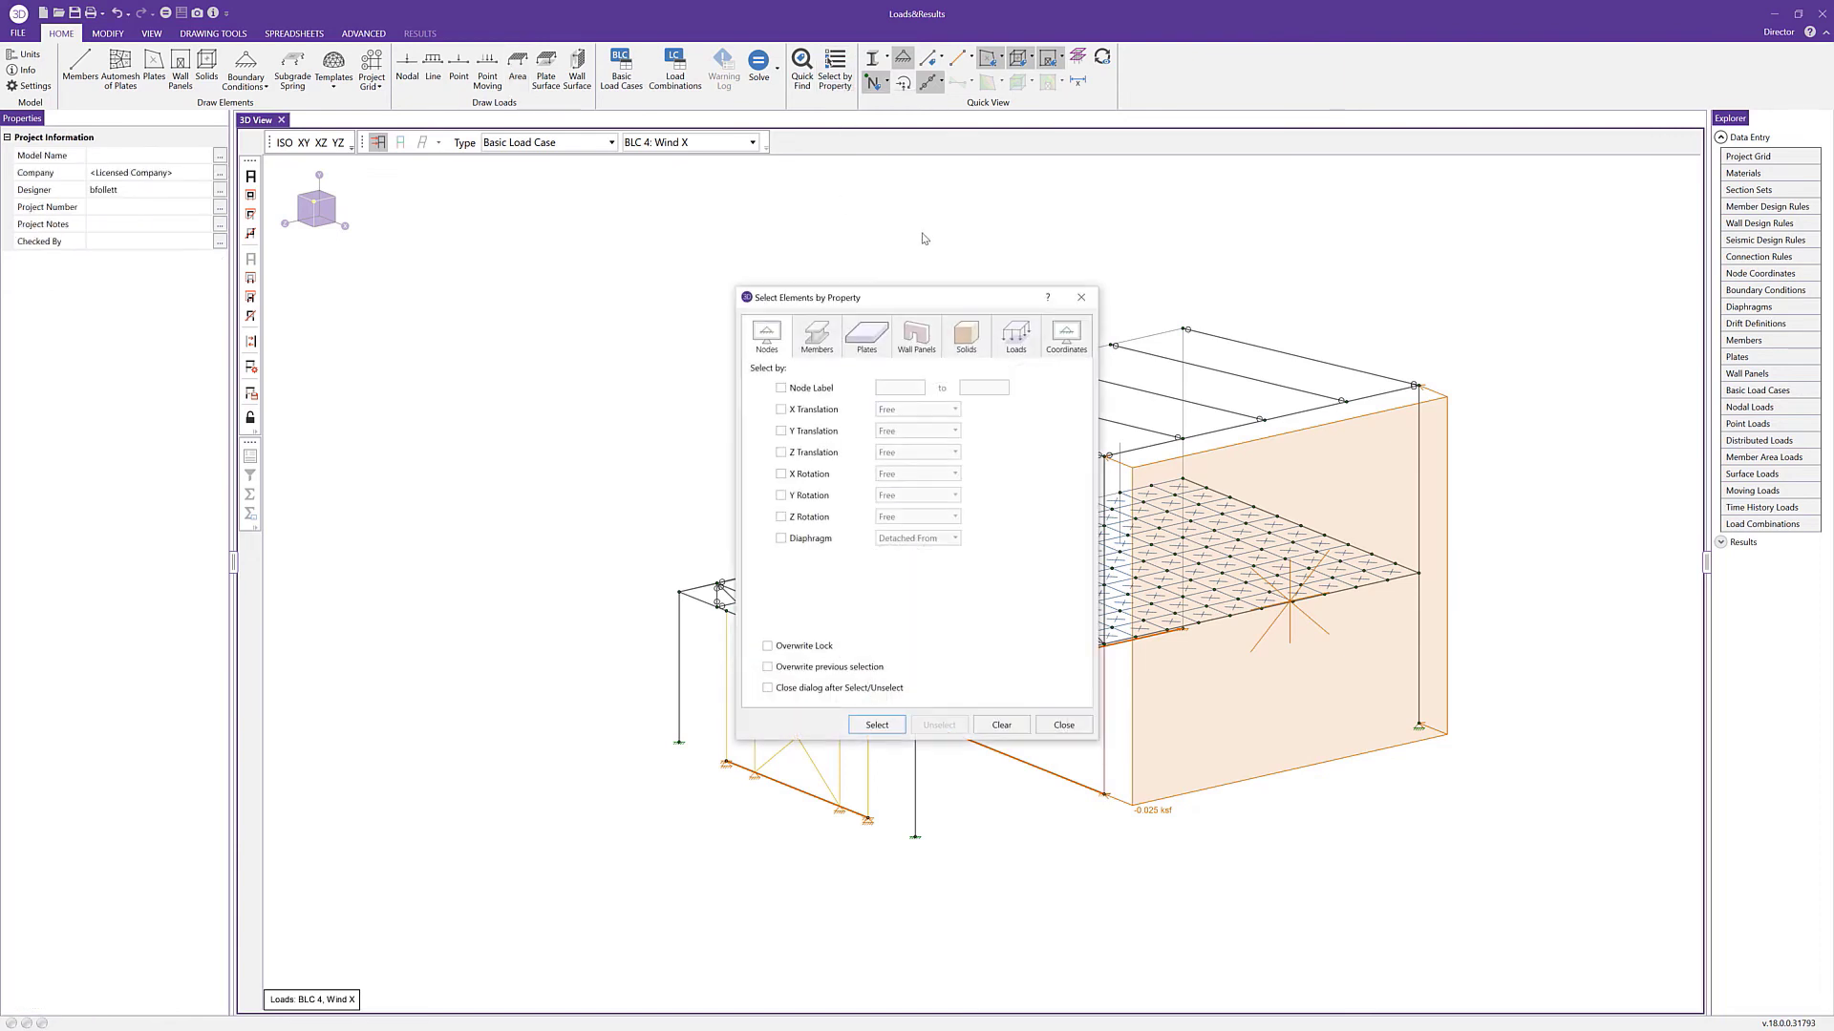
# Select all plates made of gen_Conc3NW by property and isolate them in the view.
pyautogui.click(877, 349)
pyautogui.click(817, 477)
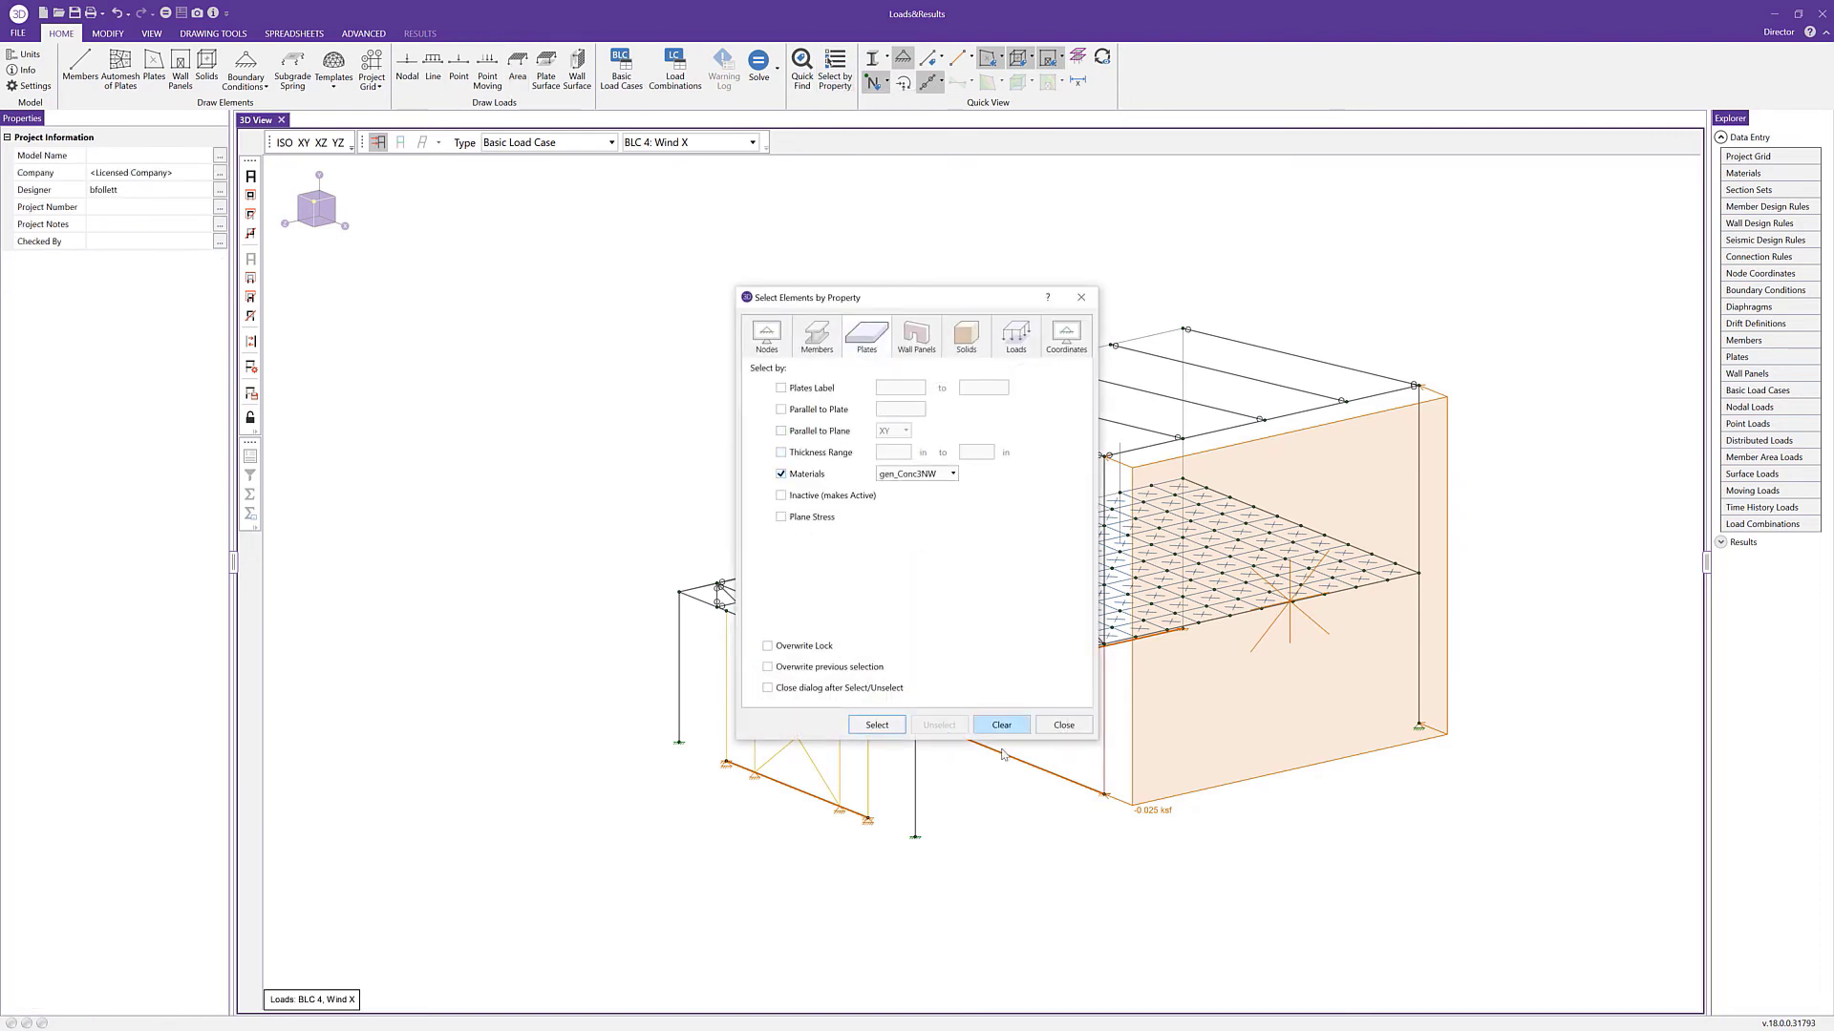
pyautogui.press('Return')
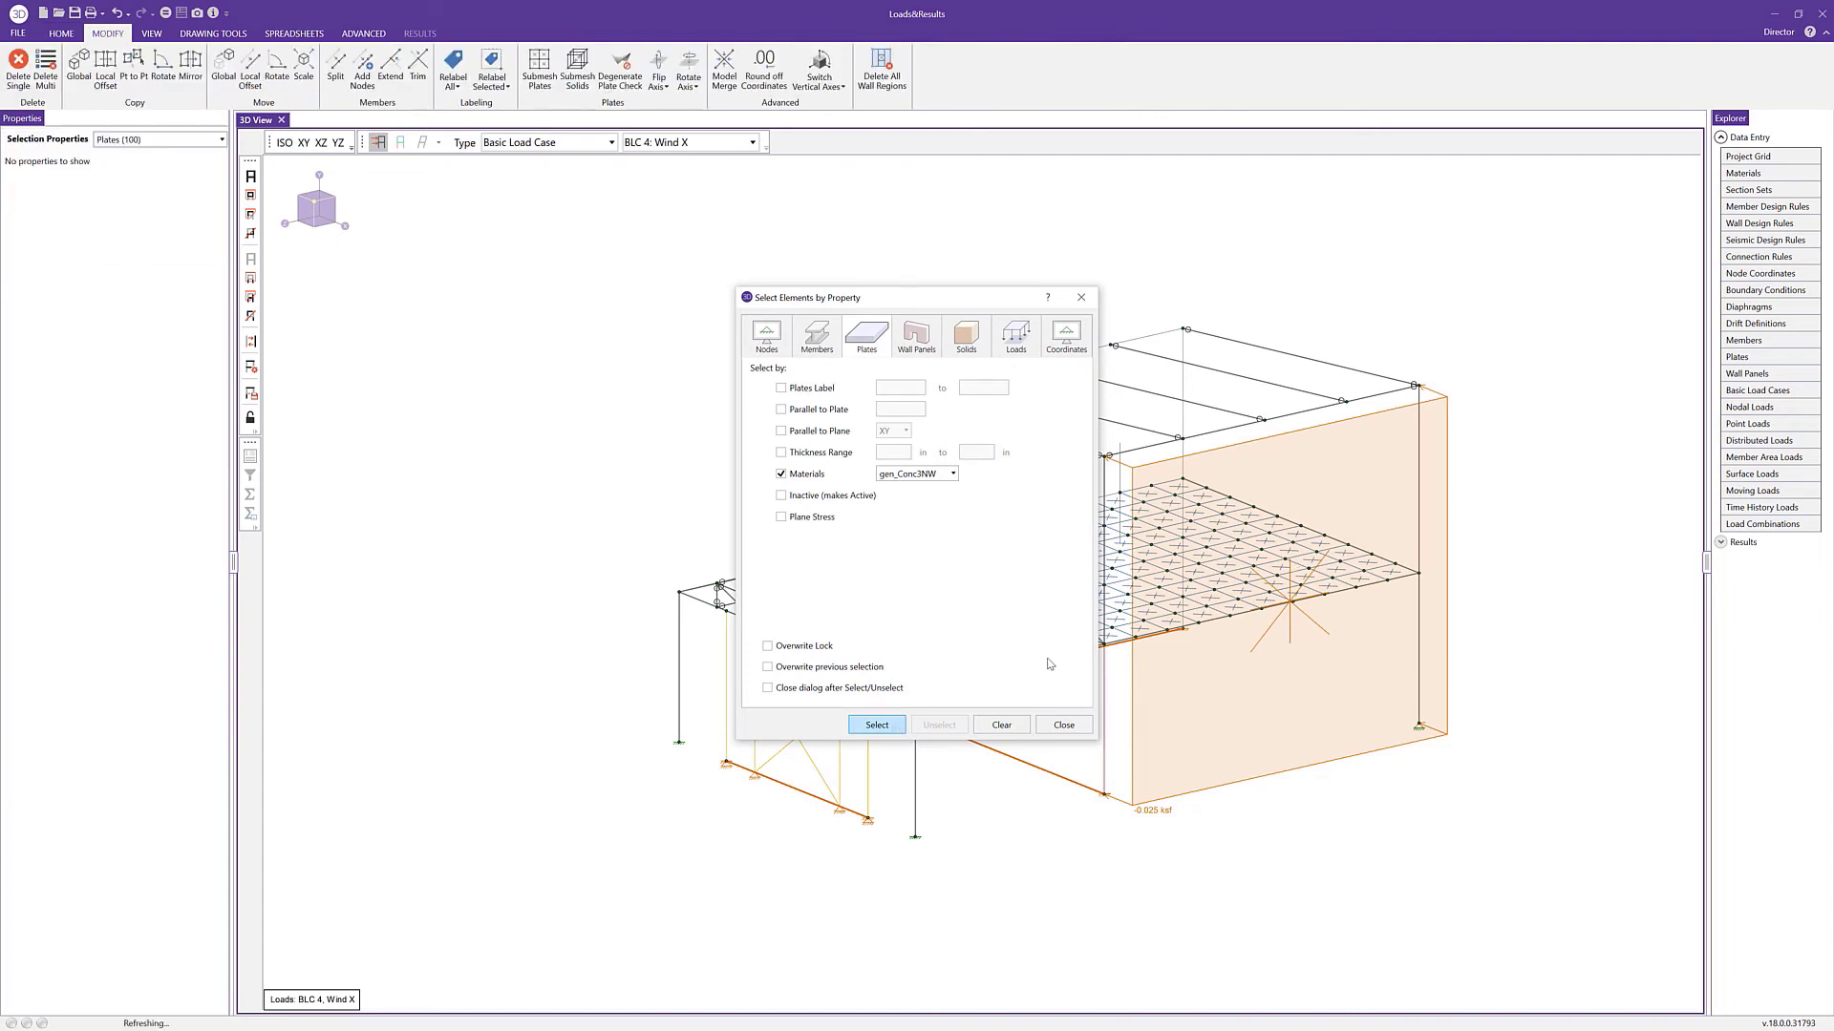
pyautogui.click(1064, 725)
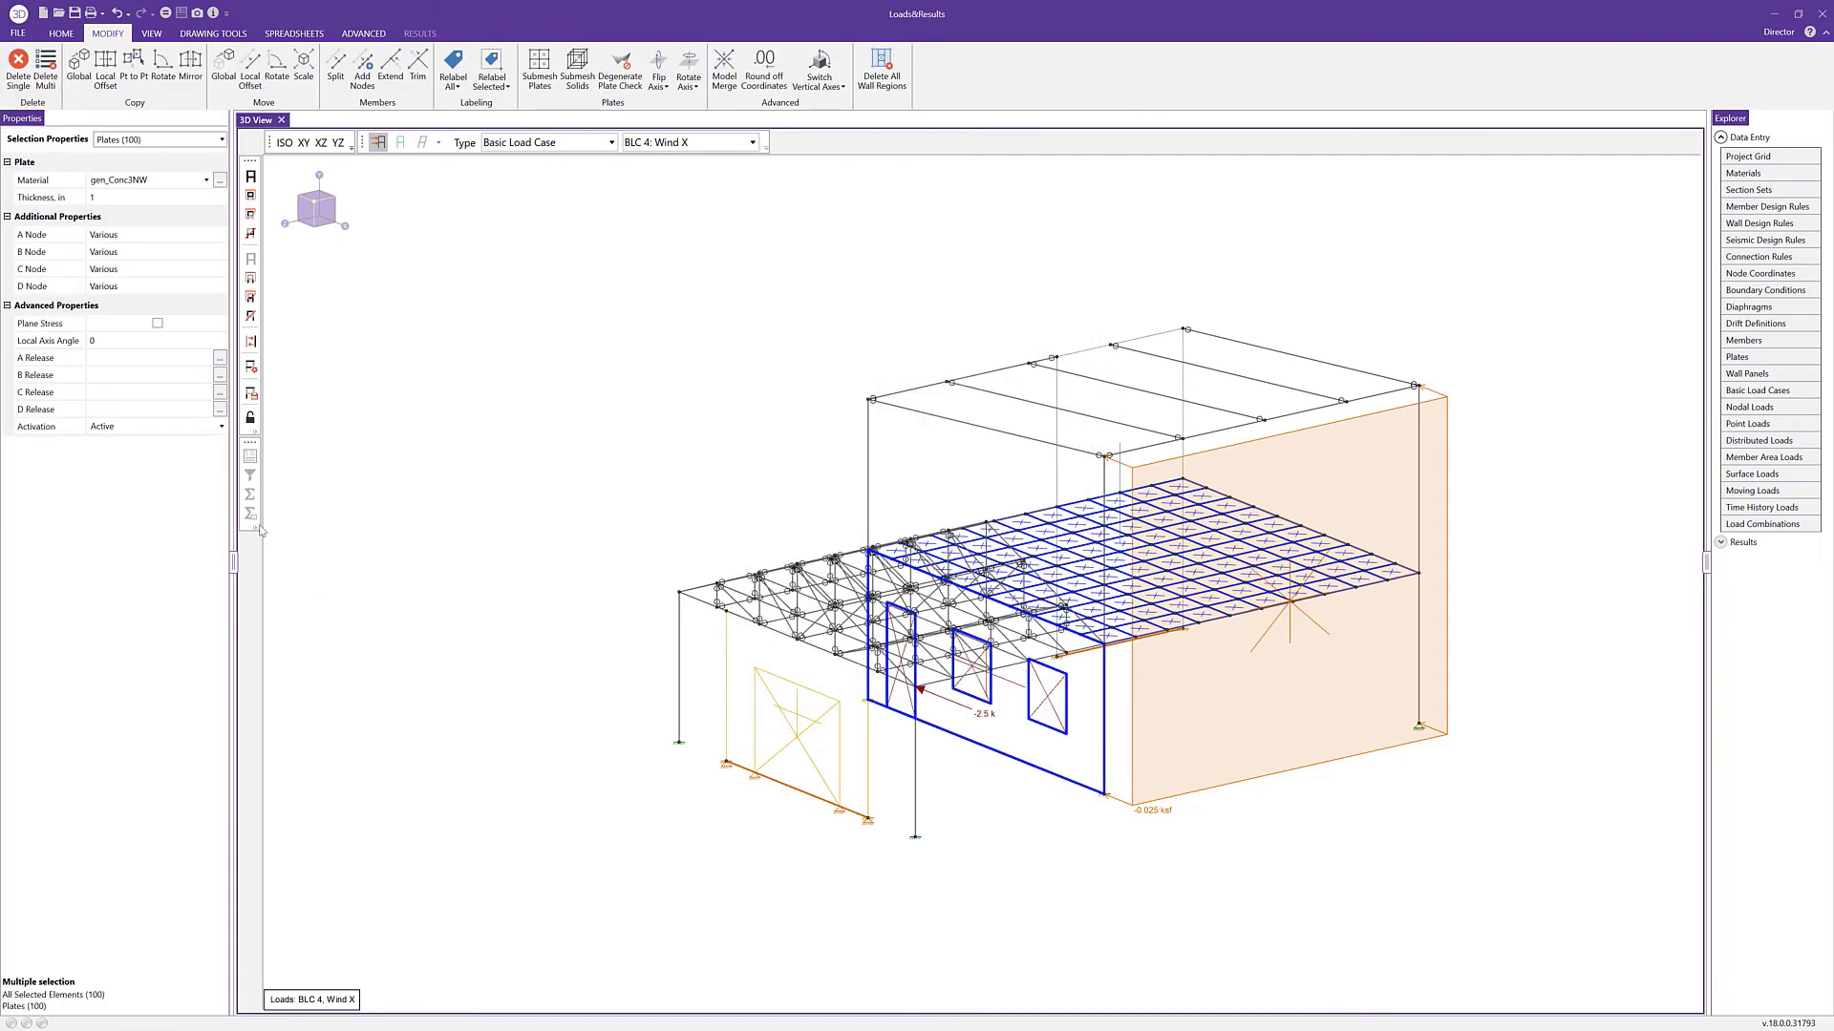
pyautogui.click(250, 418)
pyautogui.moveTo(1222, 563); pyautogui.dragTo(1139, 523, button='middle')
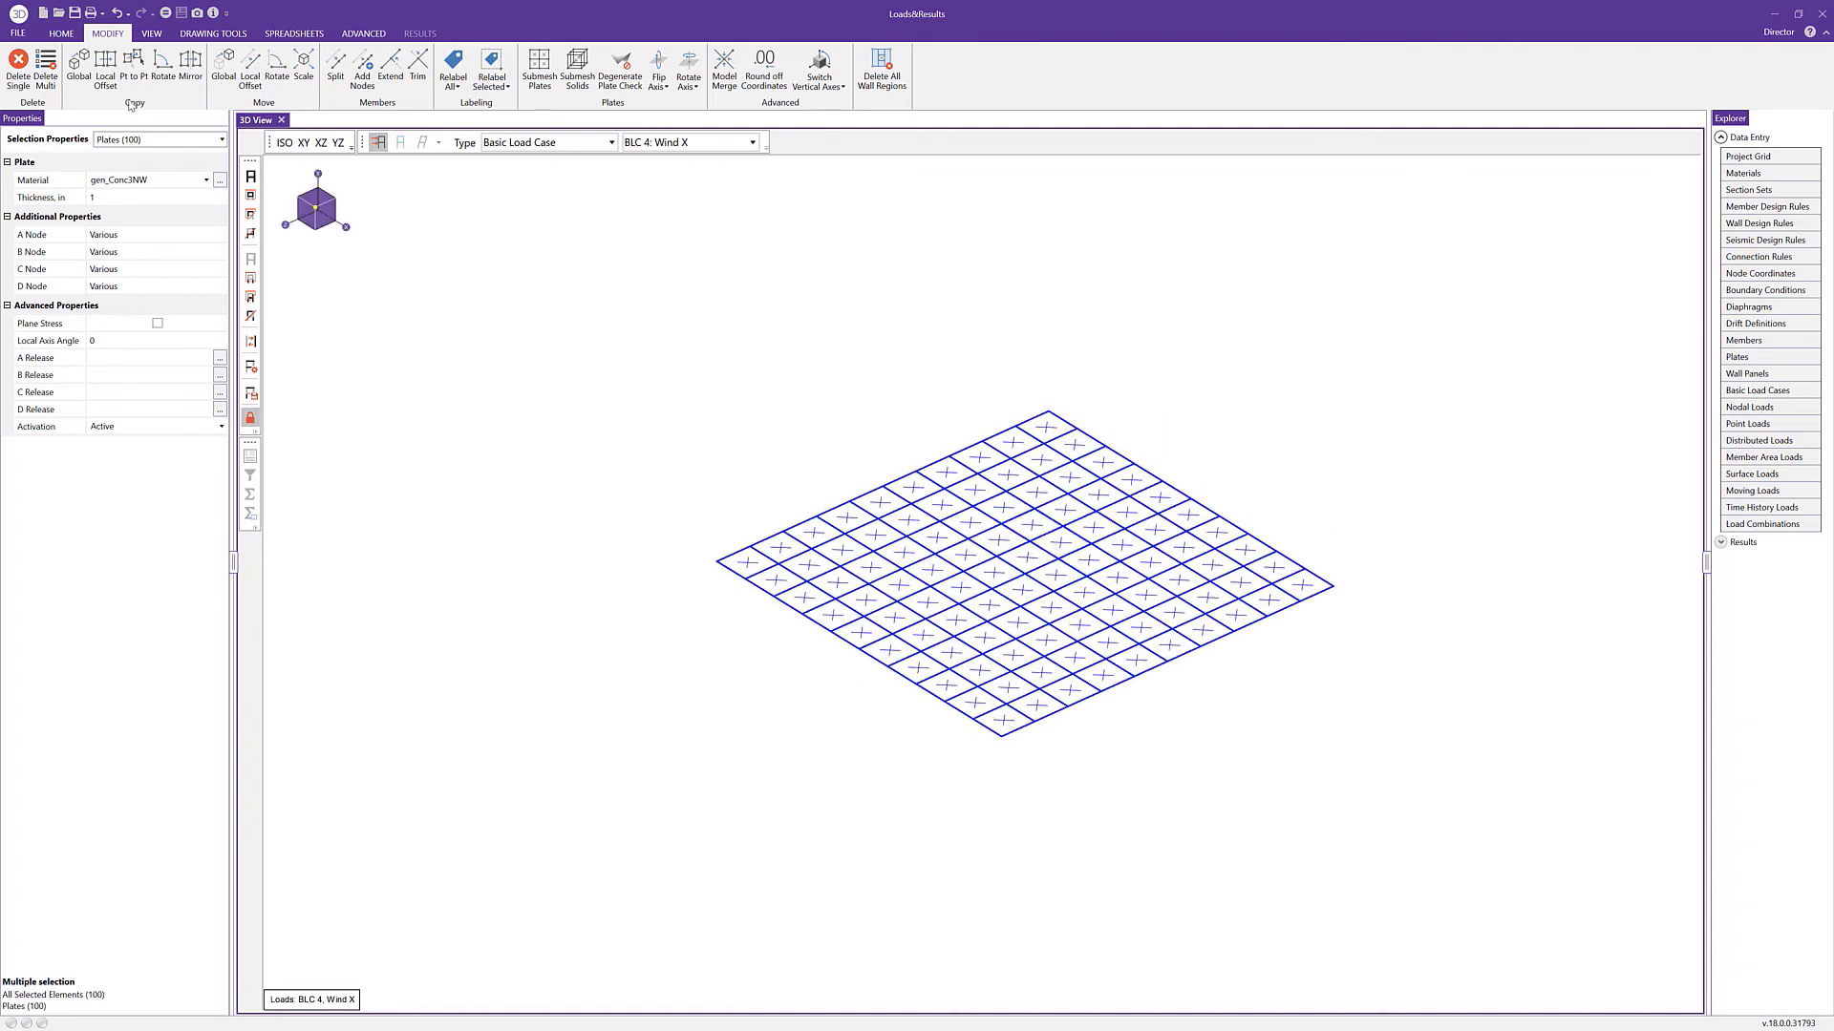
# Set up a plate surface load in load case 2: Live with local direction z and a magnitude of -0.040 ksf.
pyautogui.click(61, 33)
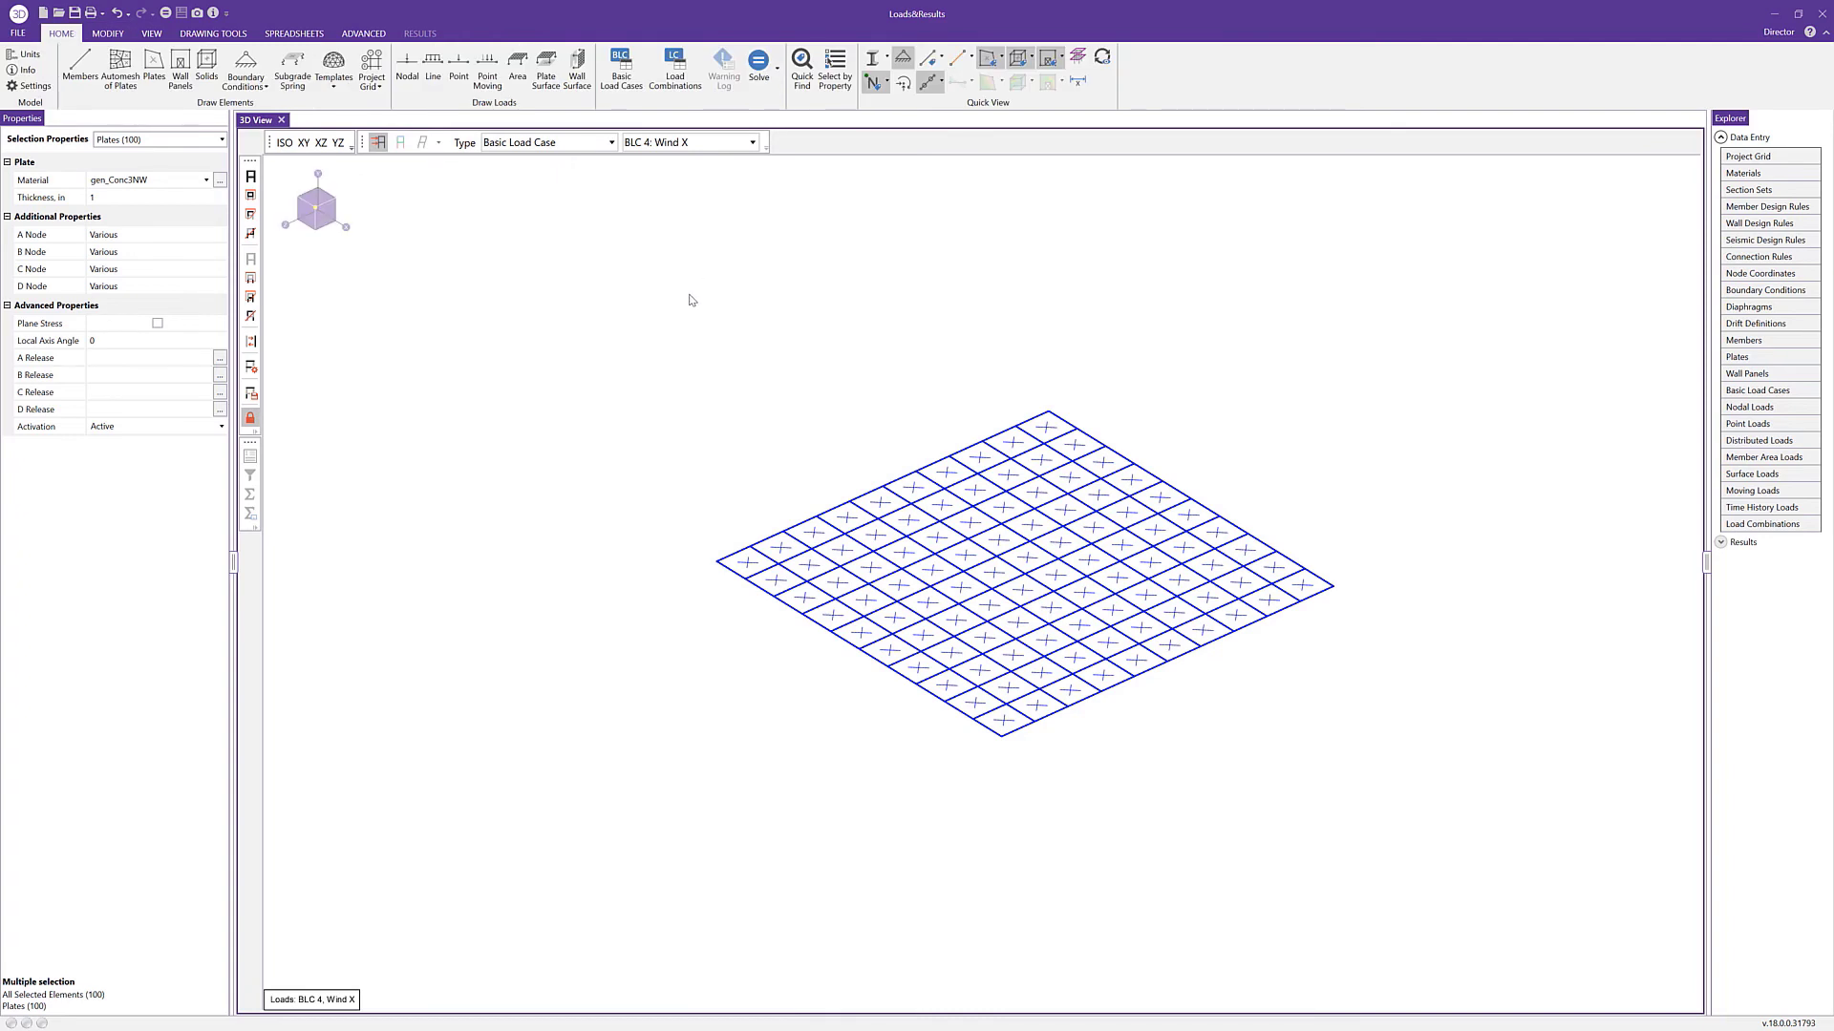
pyautogui.press('Escape')
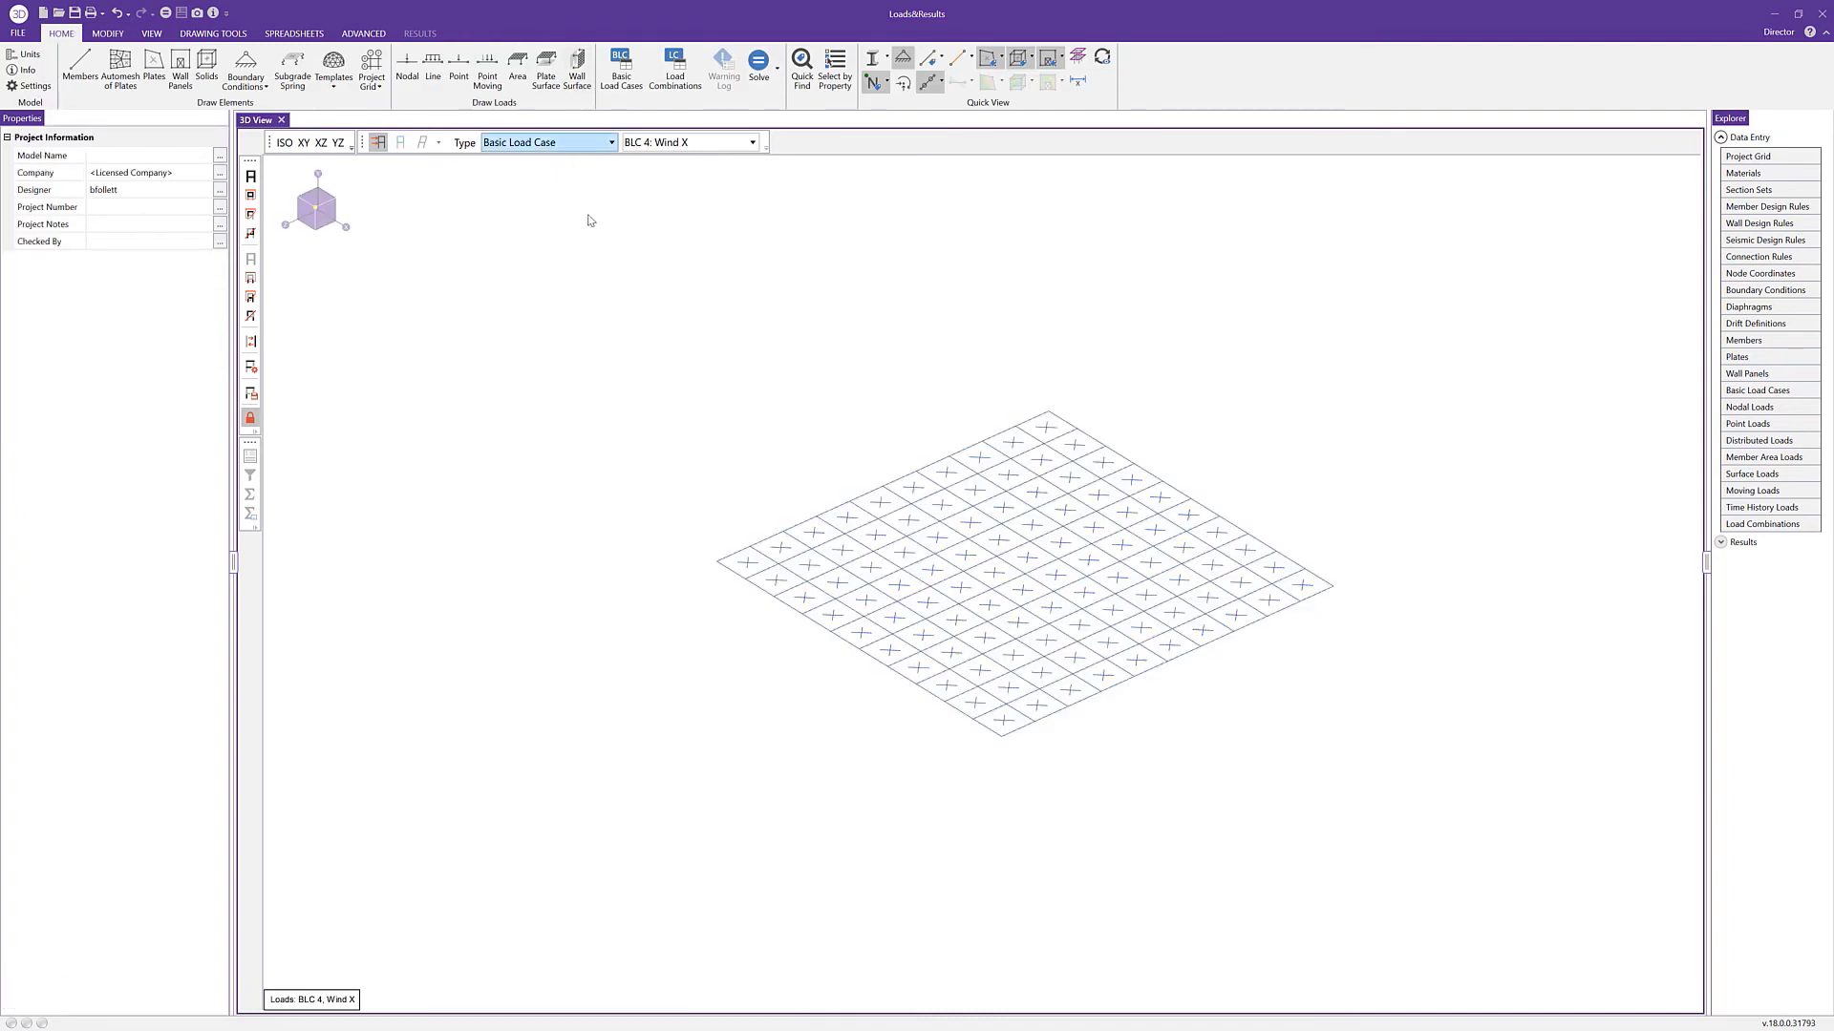
pyautogui.click(546, 69)
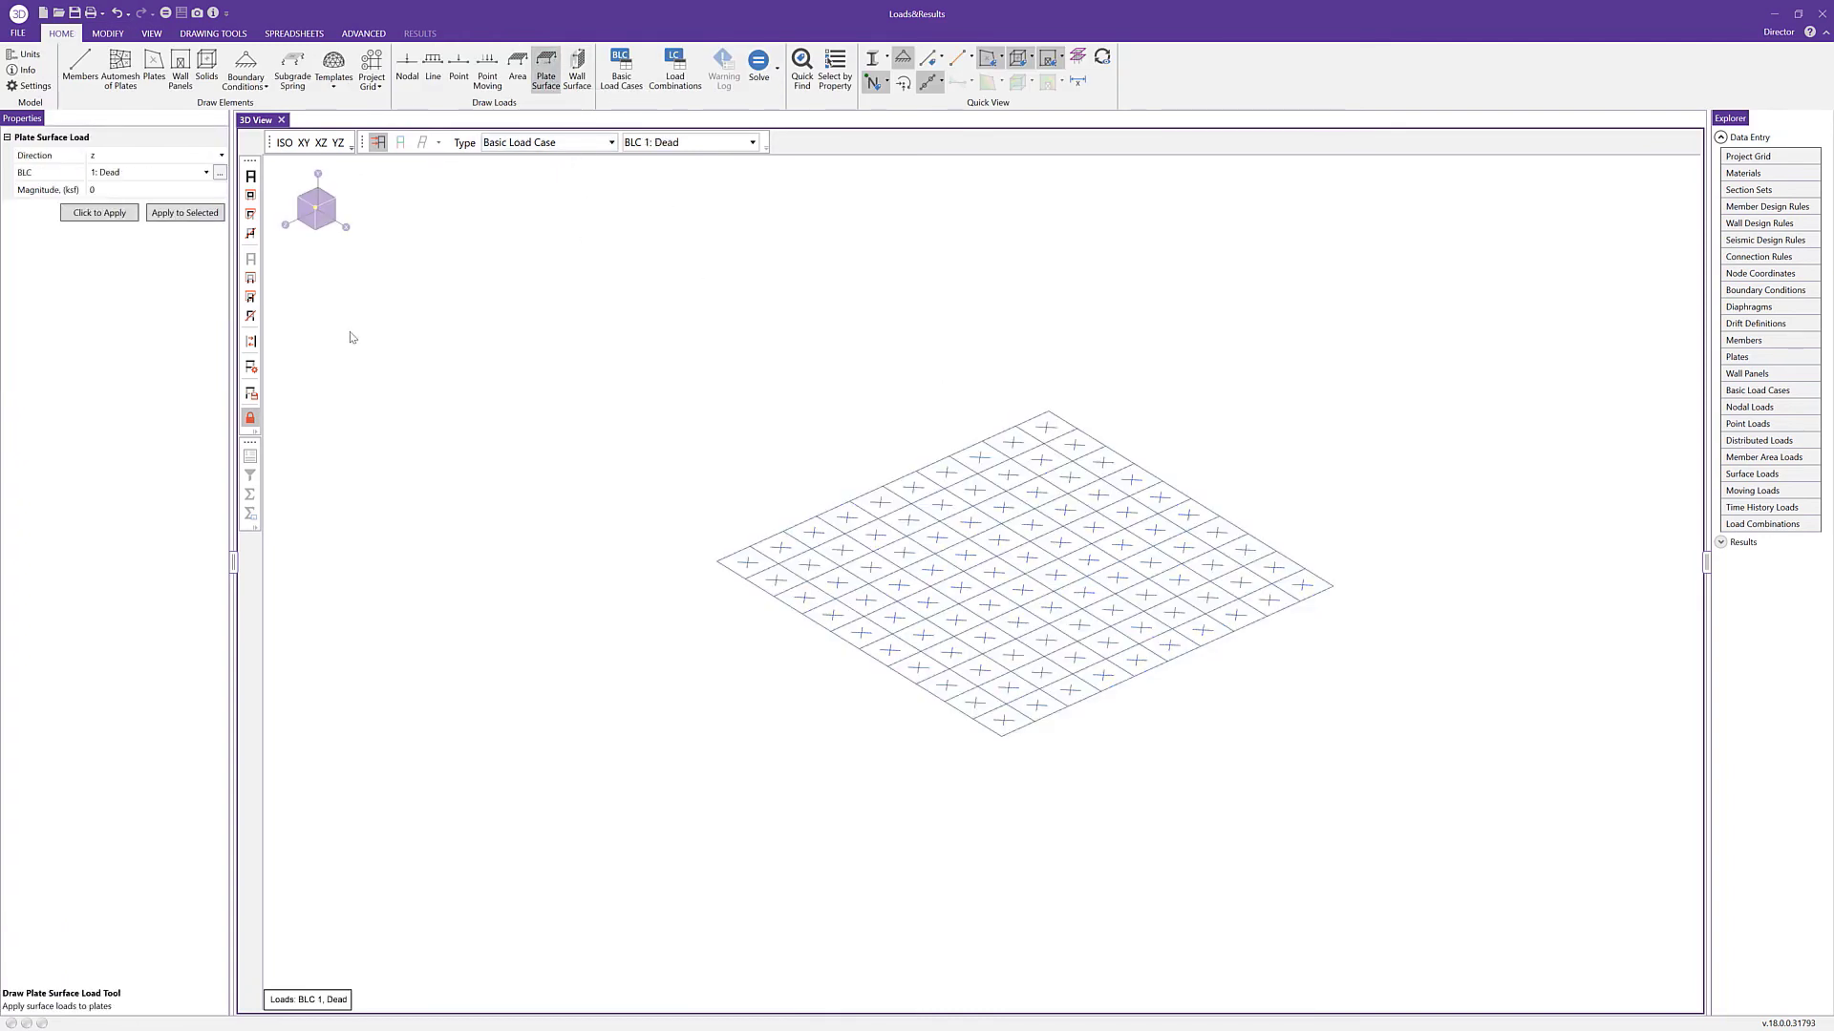
pyautogui.click(169, 172)
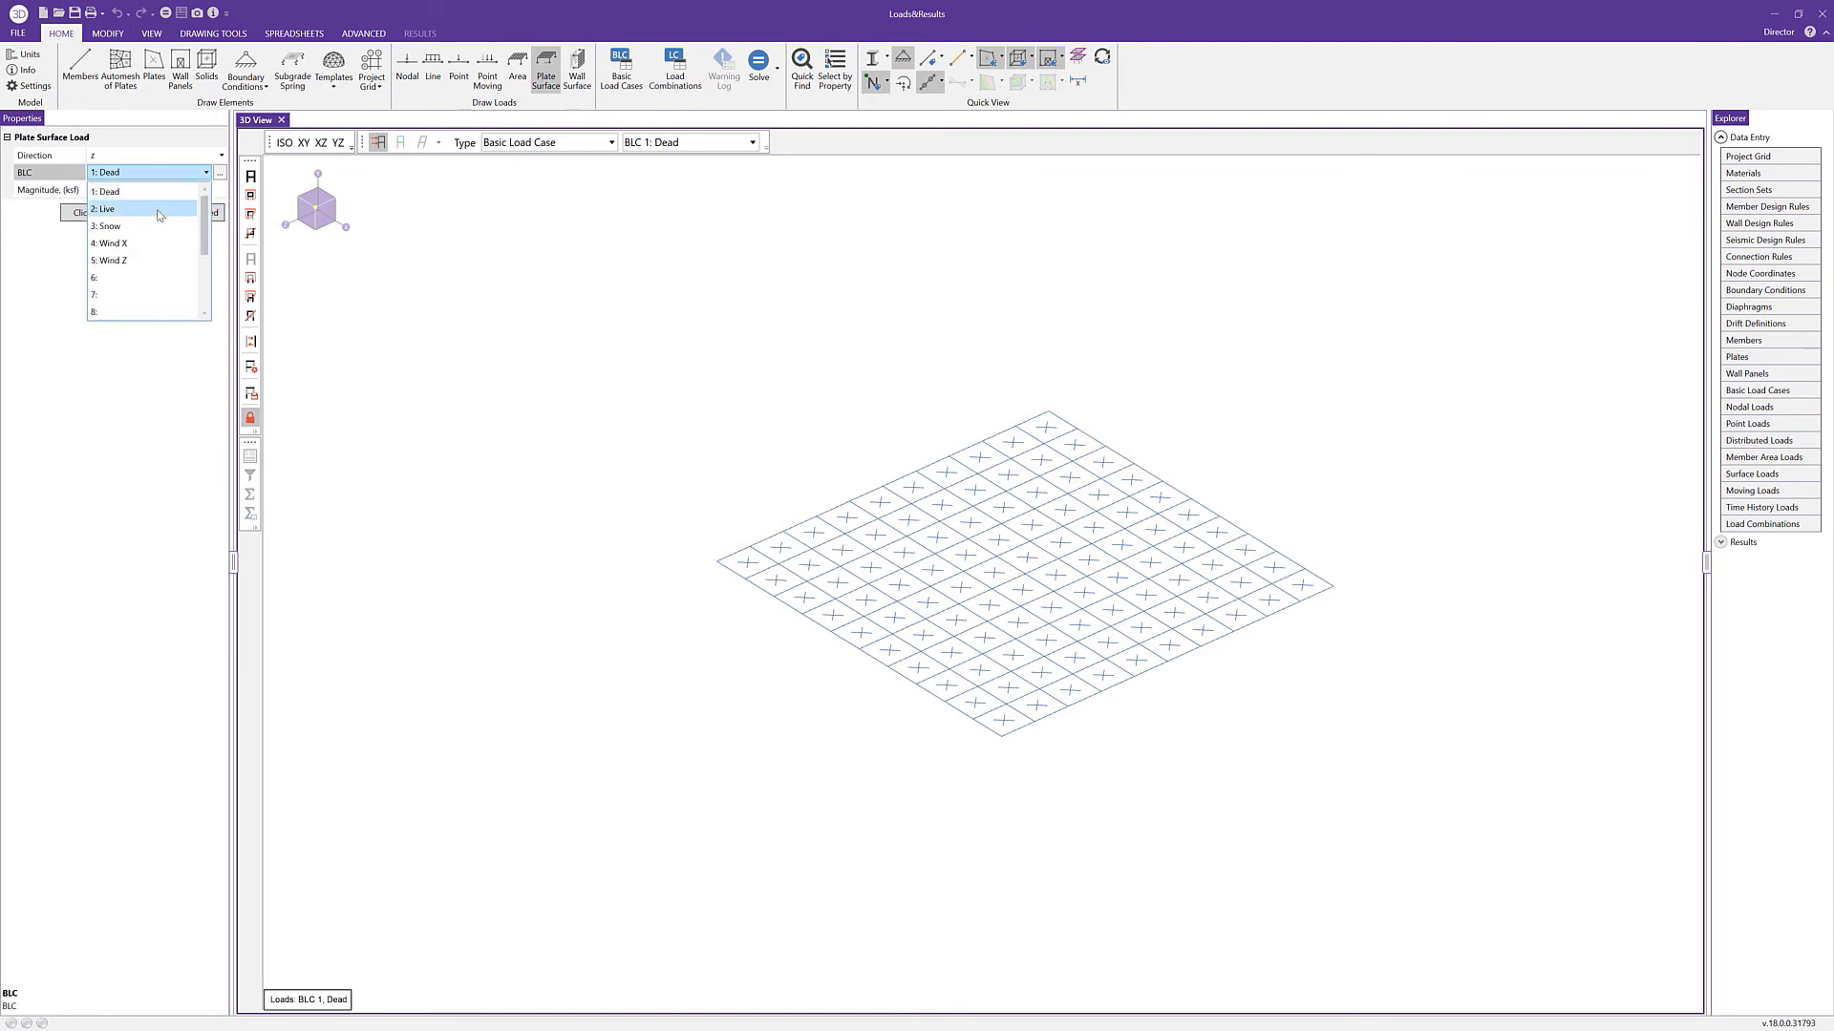
pyautogui.click(160, 209)
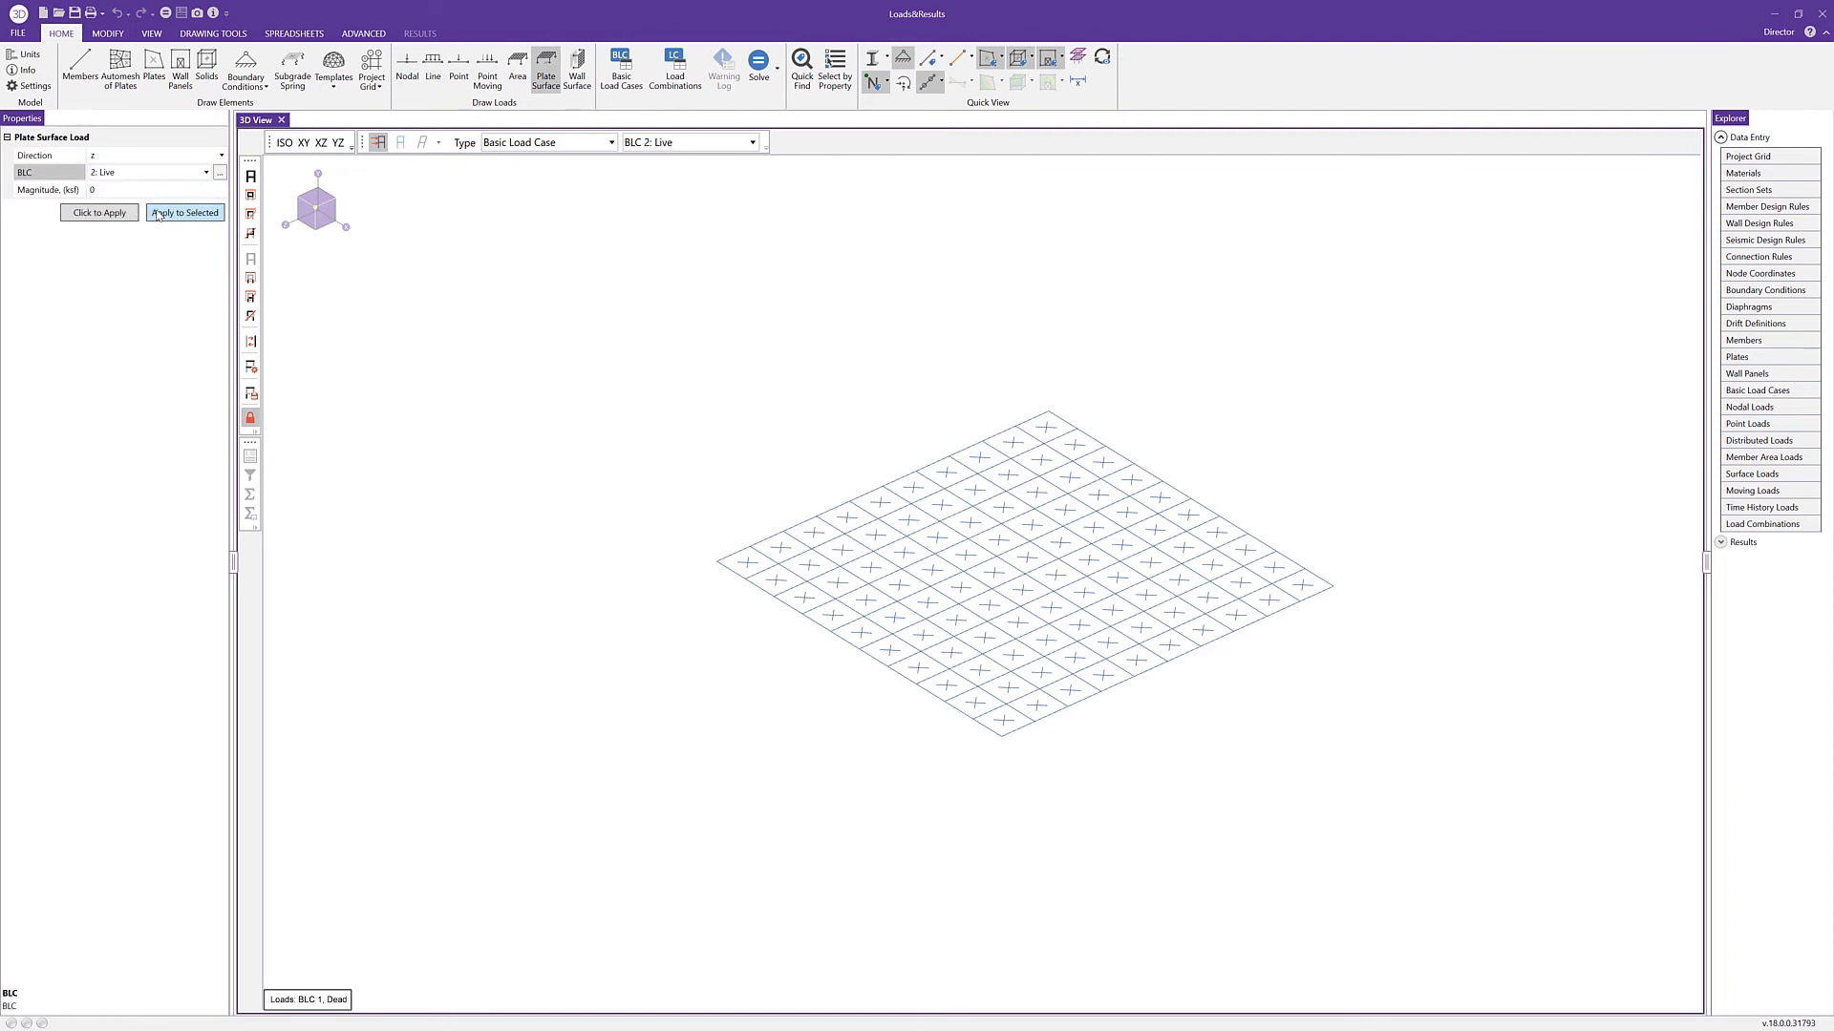
pyautogui.click(147, 155)
pyautogui.click(147, 155)
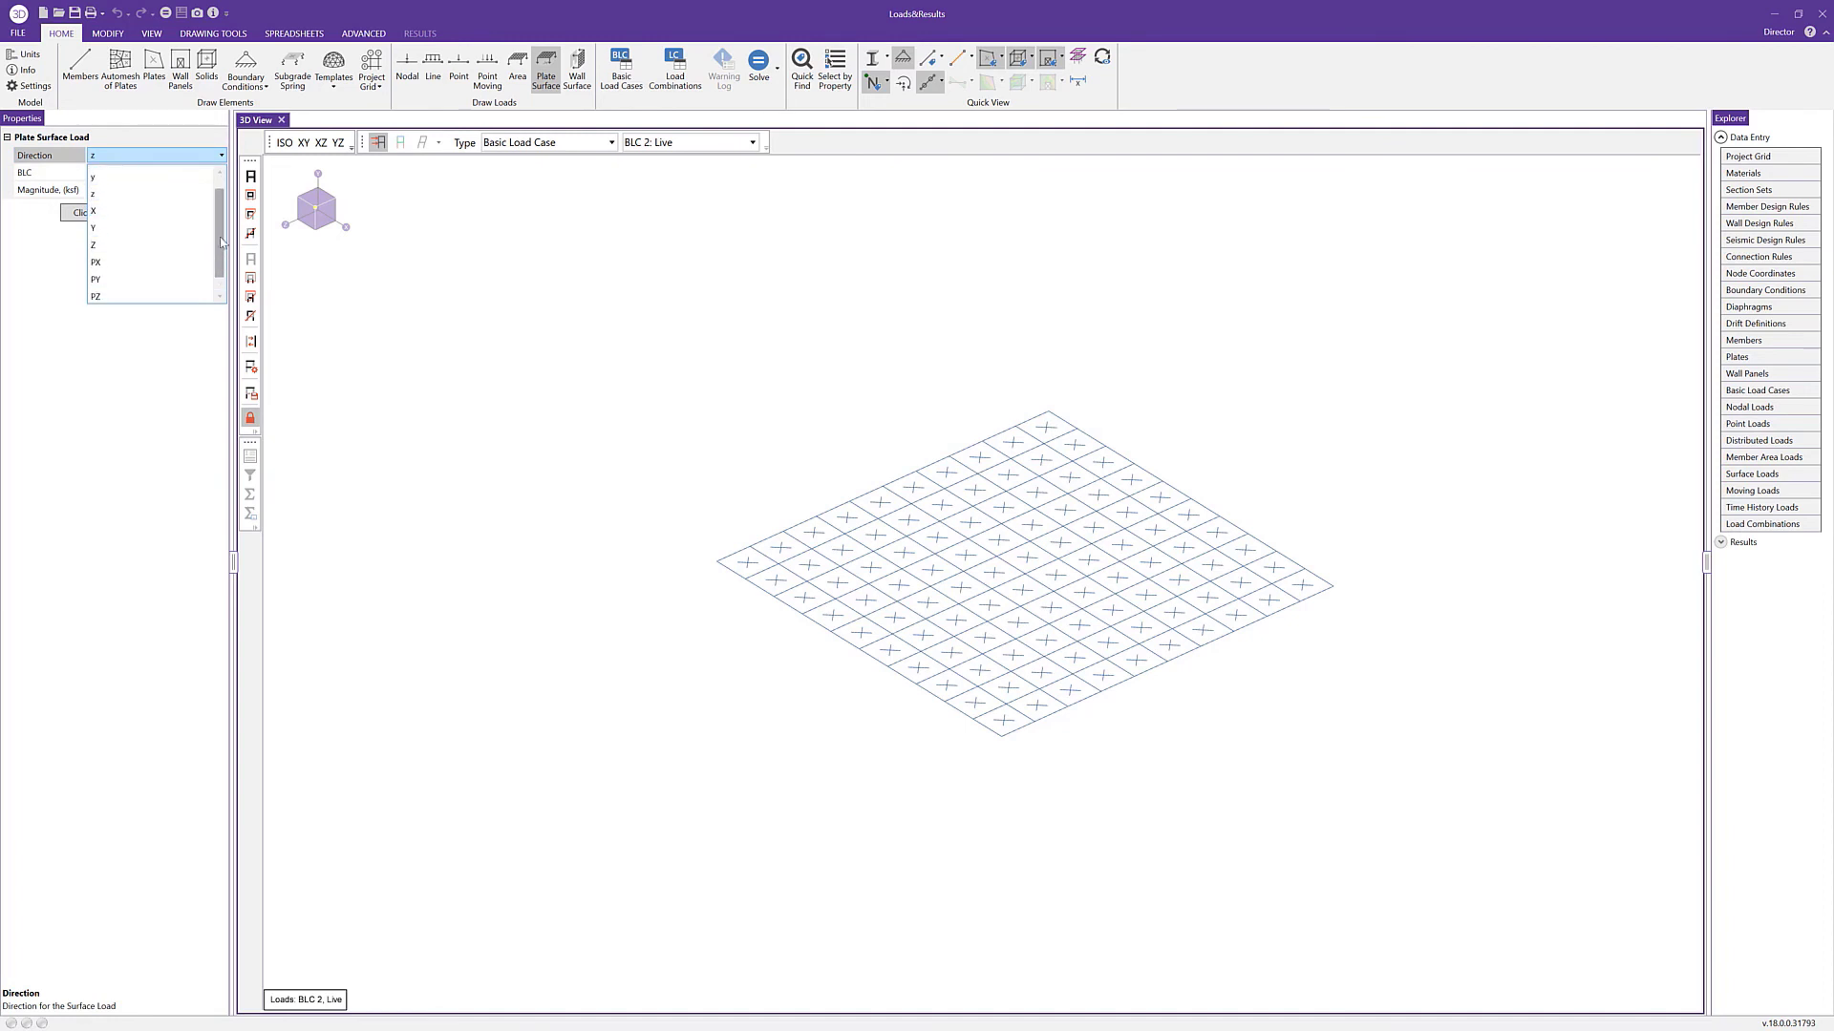
pyautogui.click(137, 210)
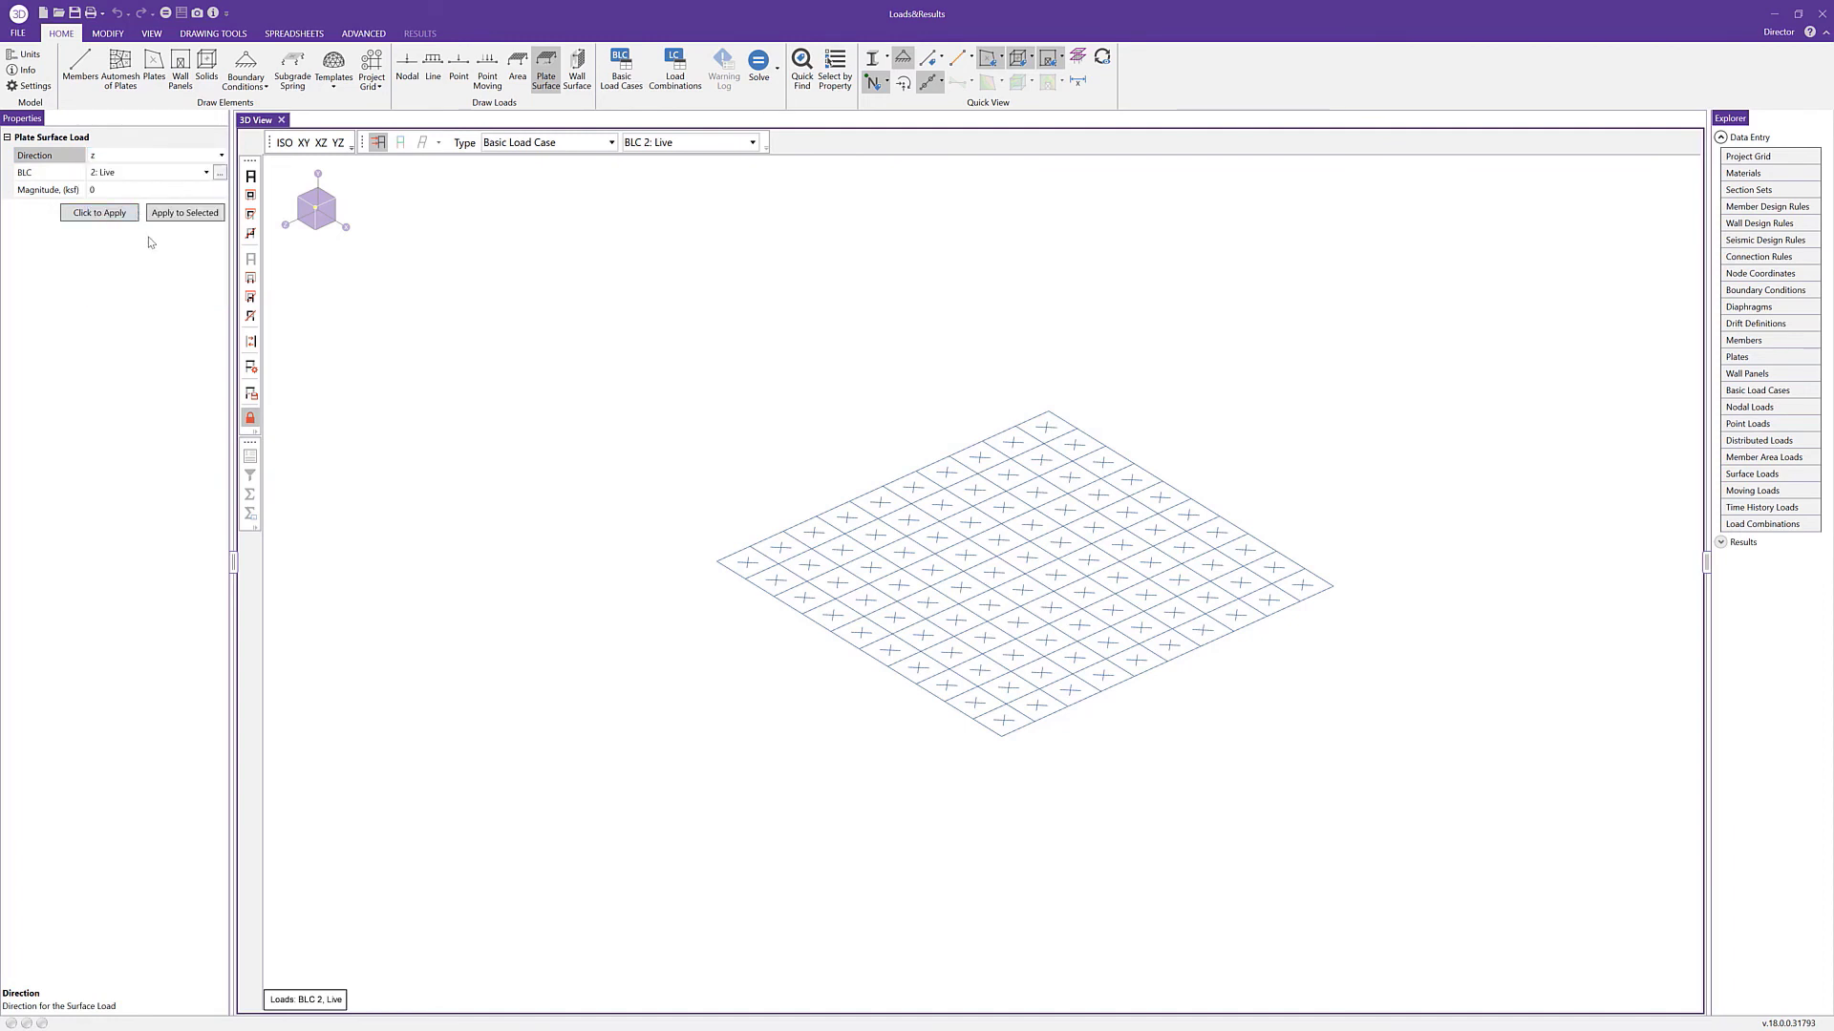
pyautogui.click(127, 193)
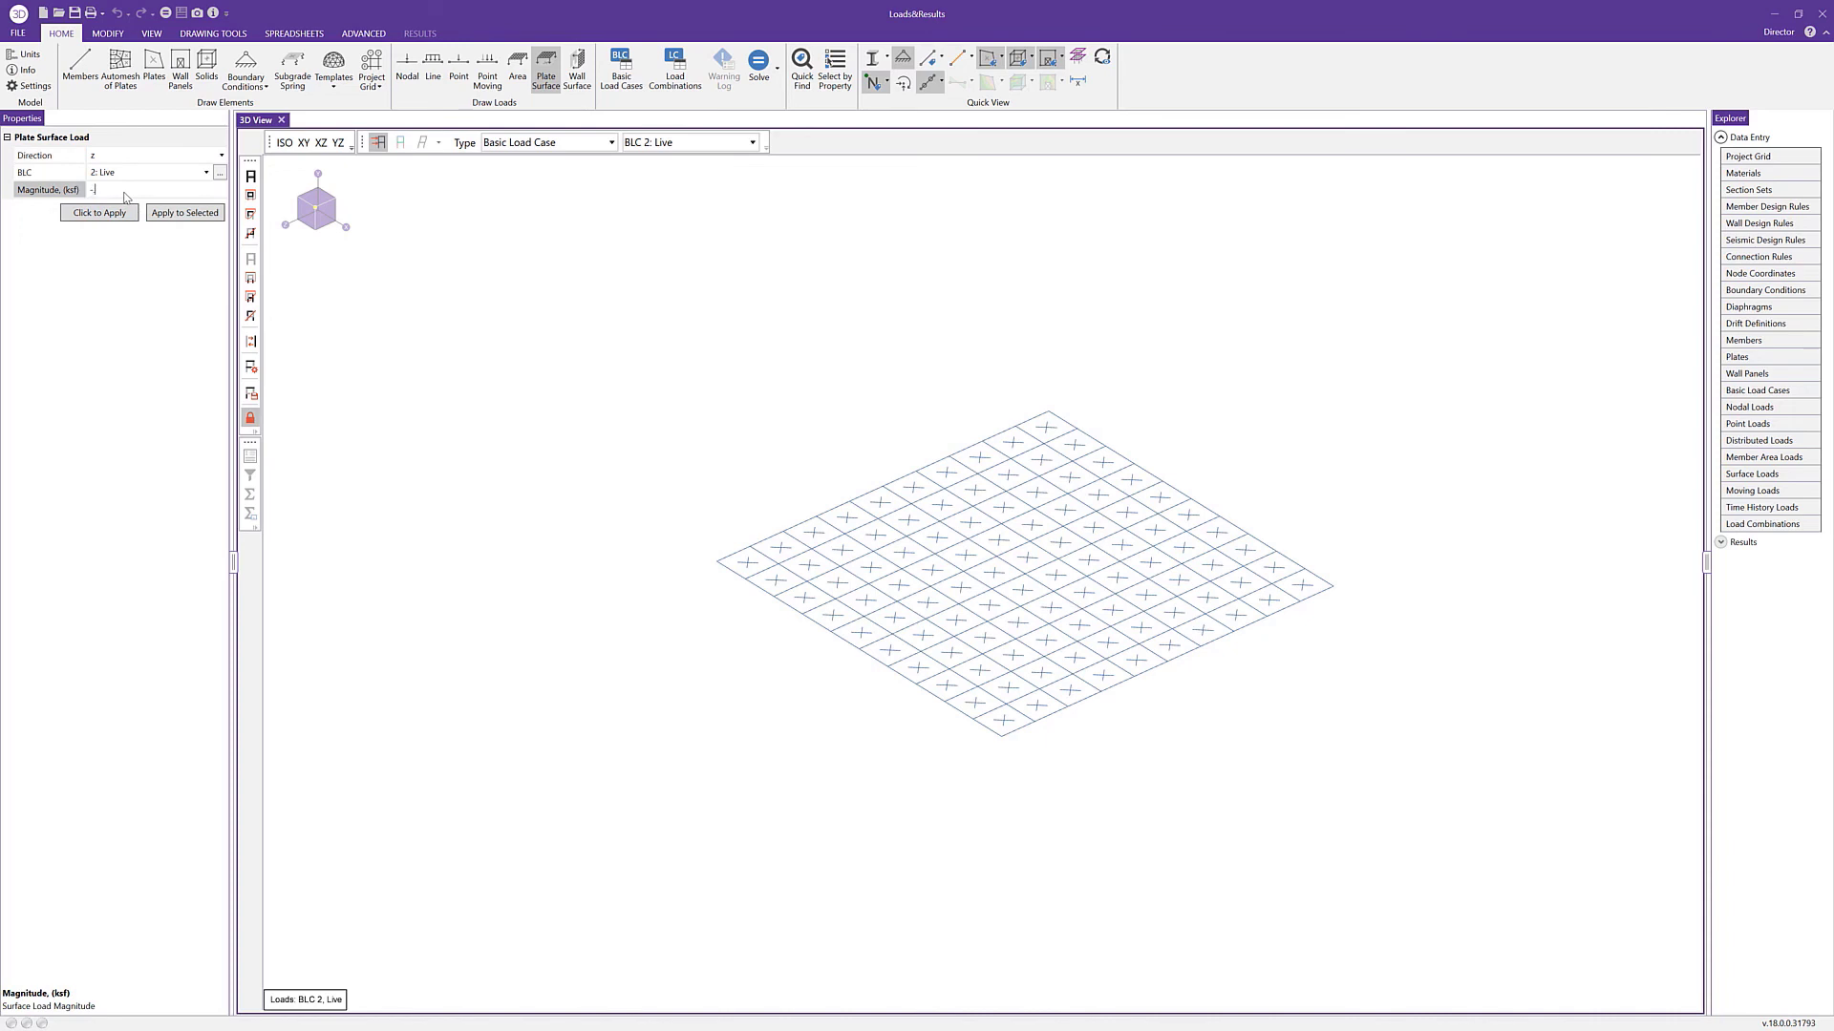
pyautogui.write('-.040')
# Apply the live surface load to all the isolated slab plates, and restore the whole model to view.
pyautogui.click(183, 217)
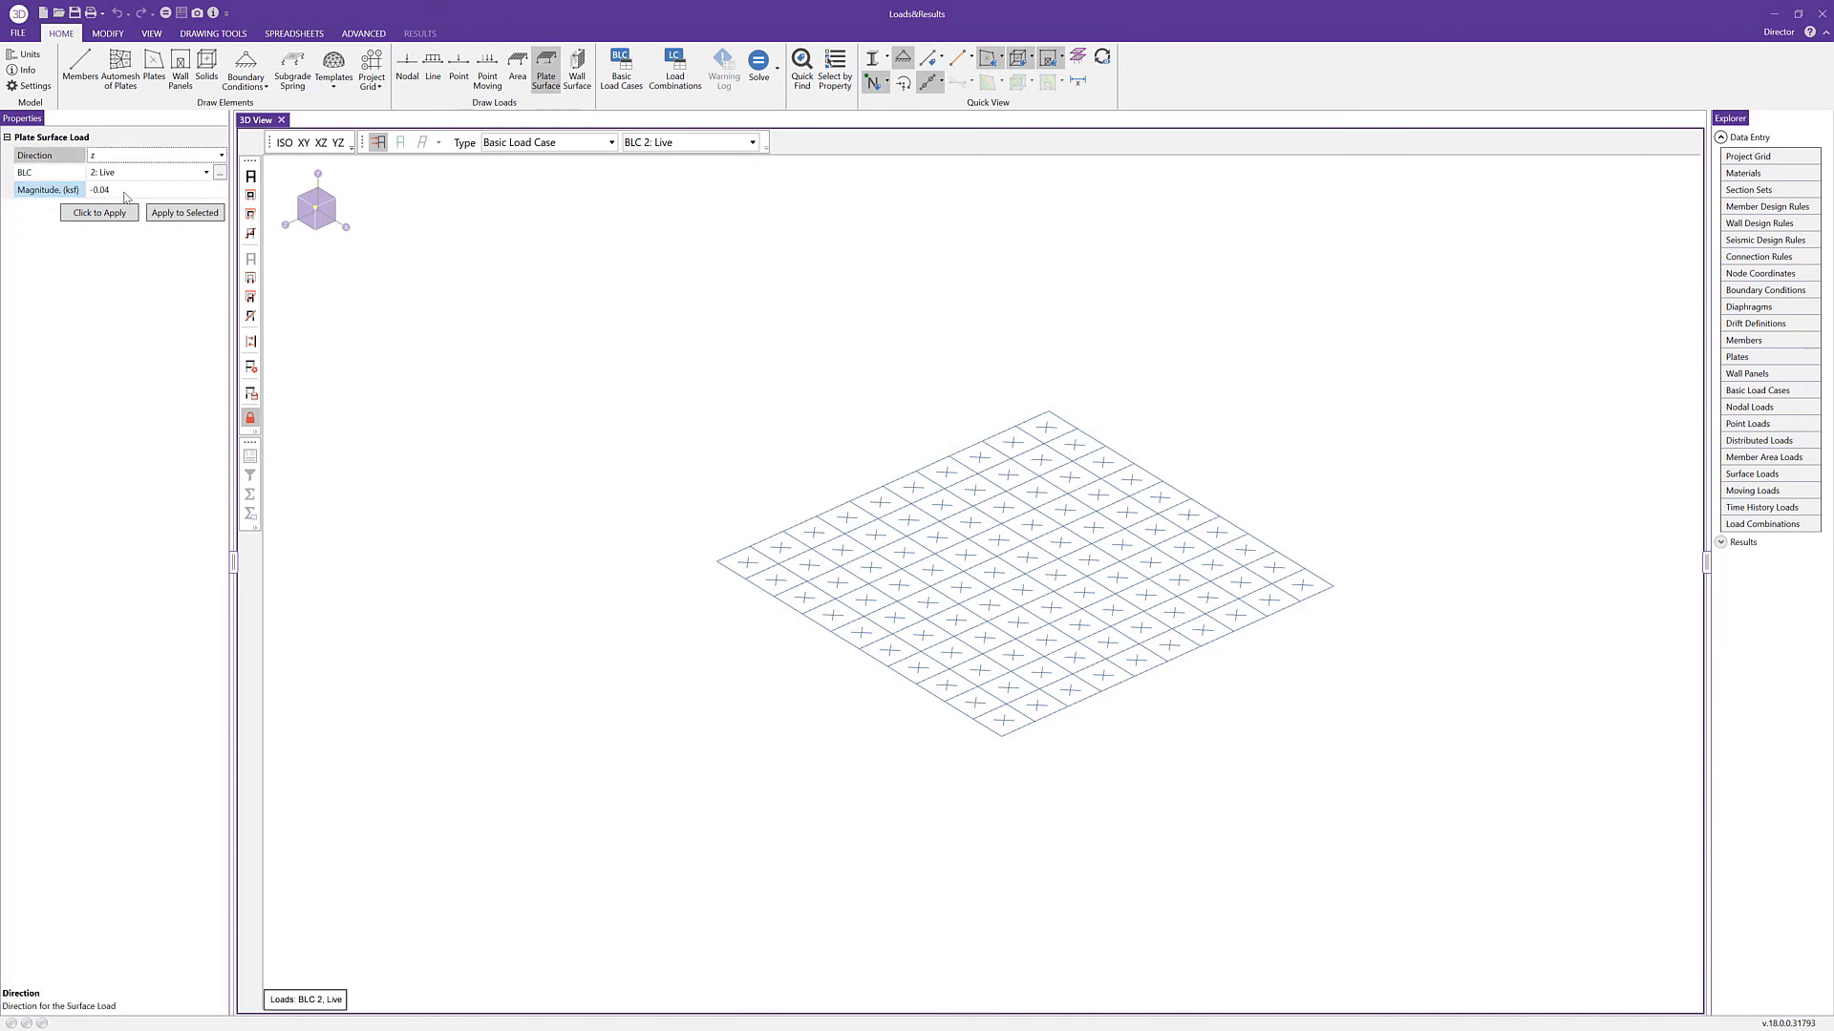
pyautogui.moveTo(593, 335); pyautogui.dragTo(1386, 749)
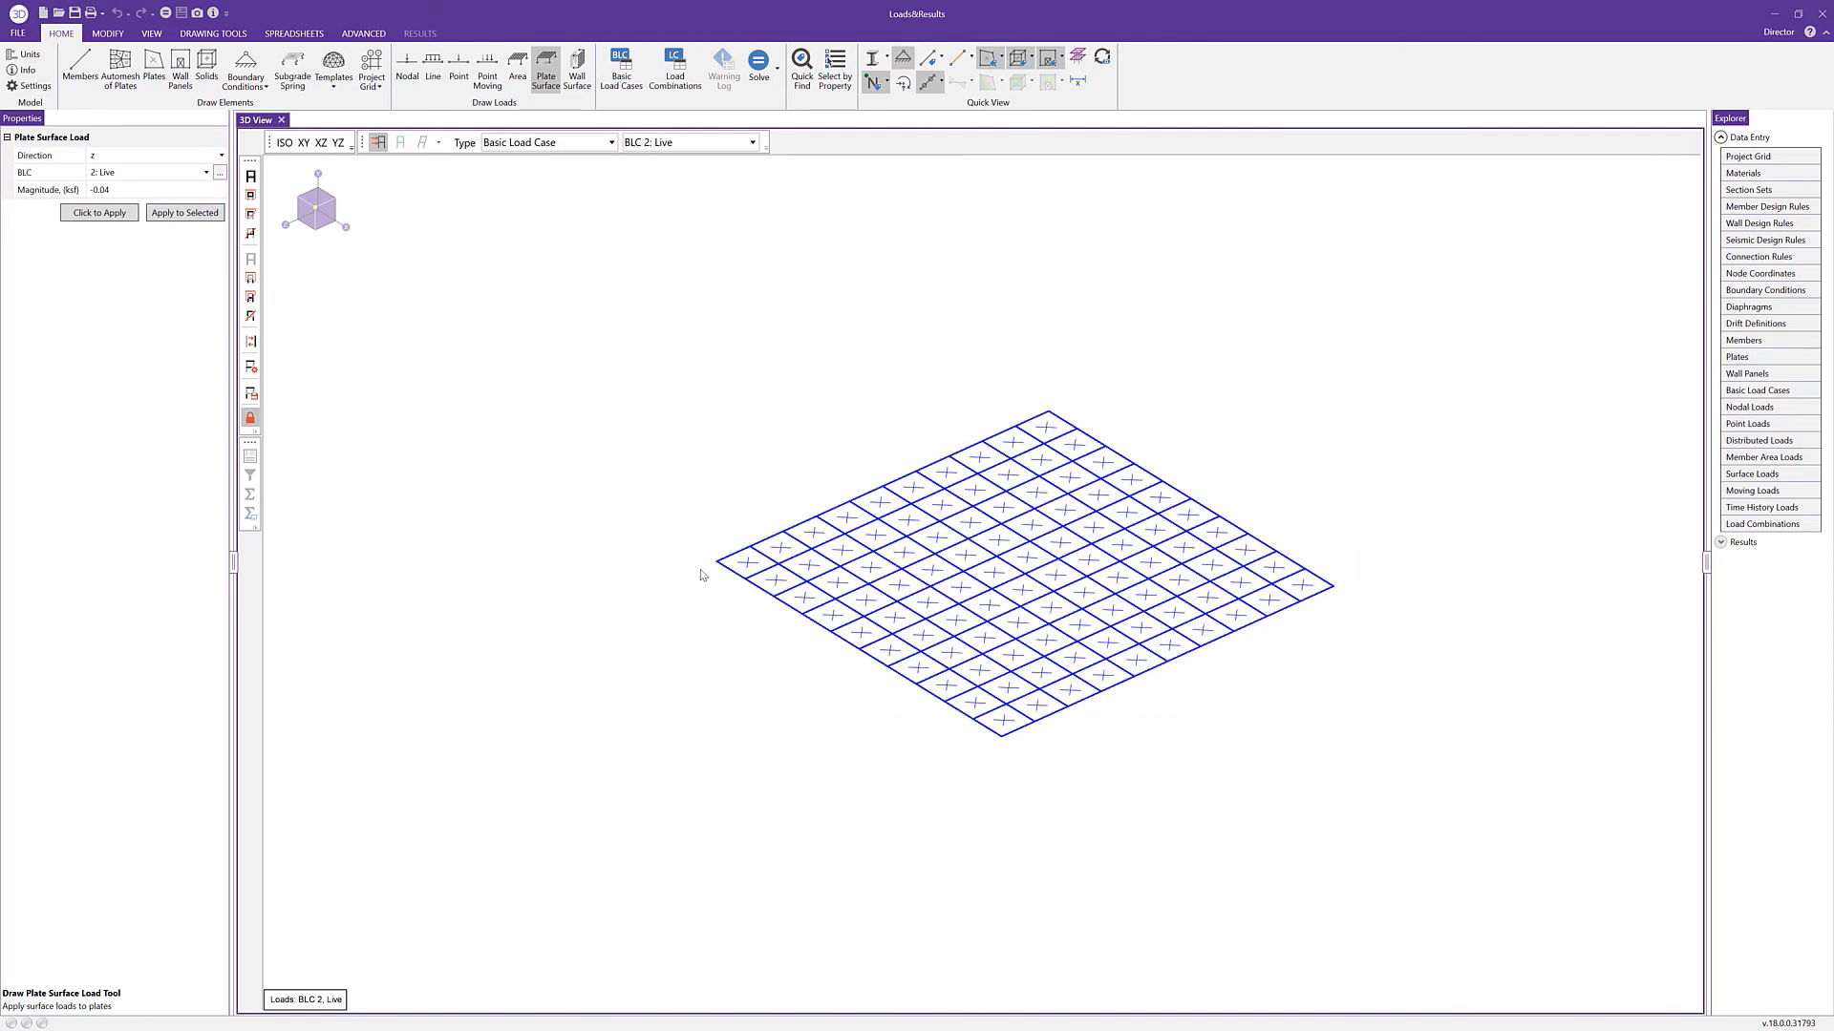
pyautogui.click(184, 212)
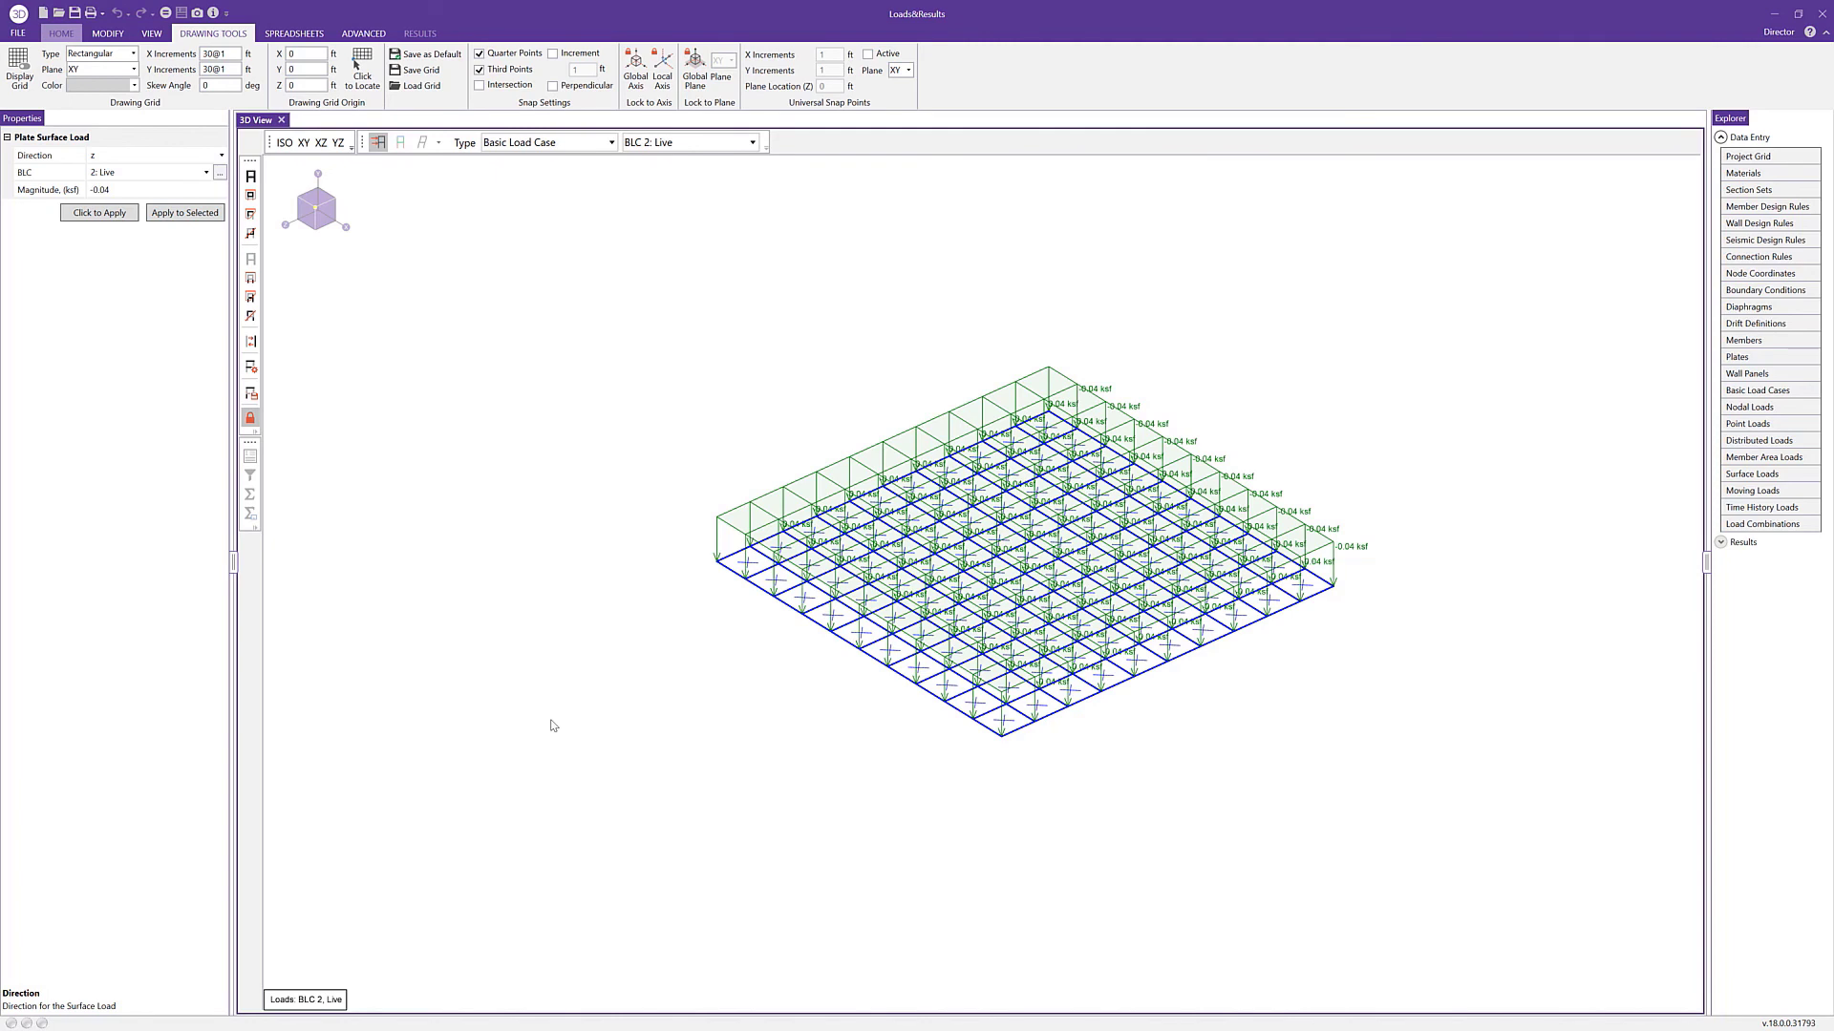
pyautogui.click(251, 419)
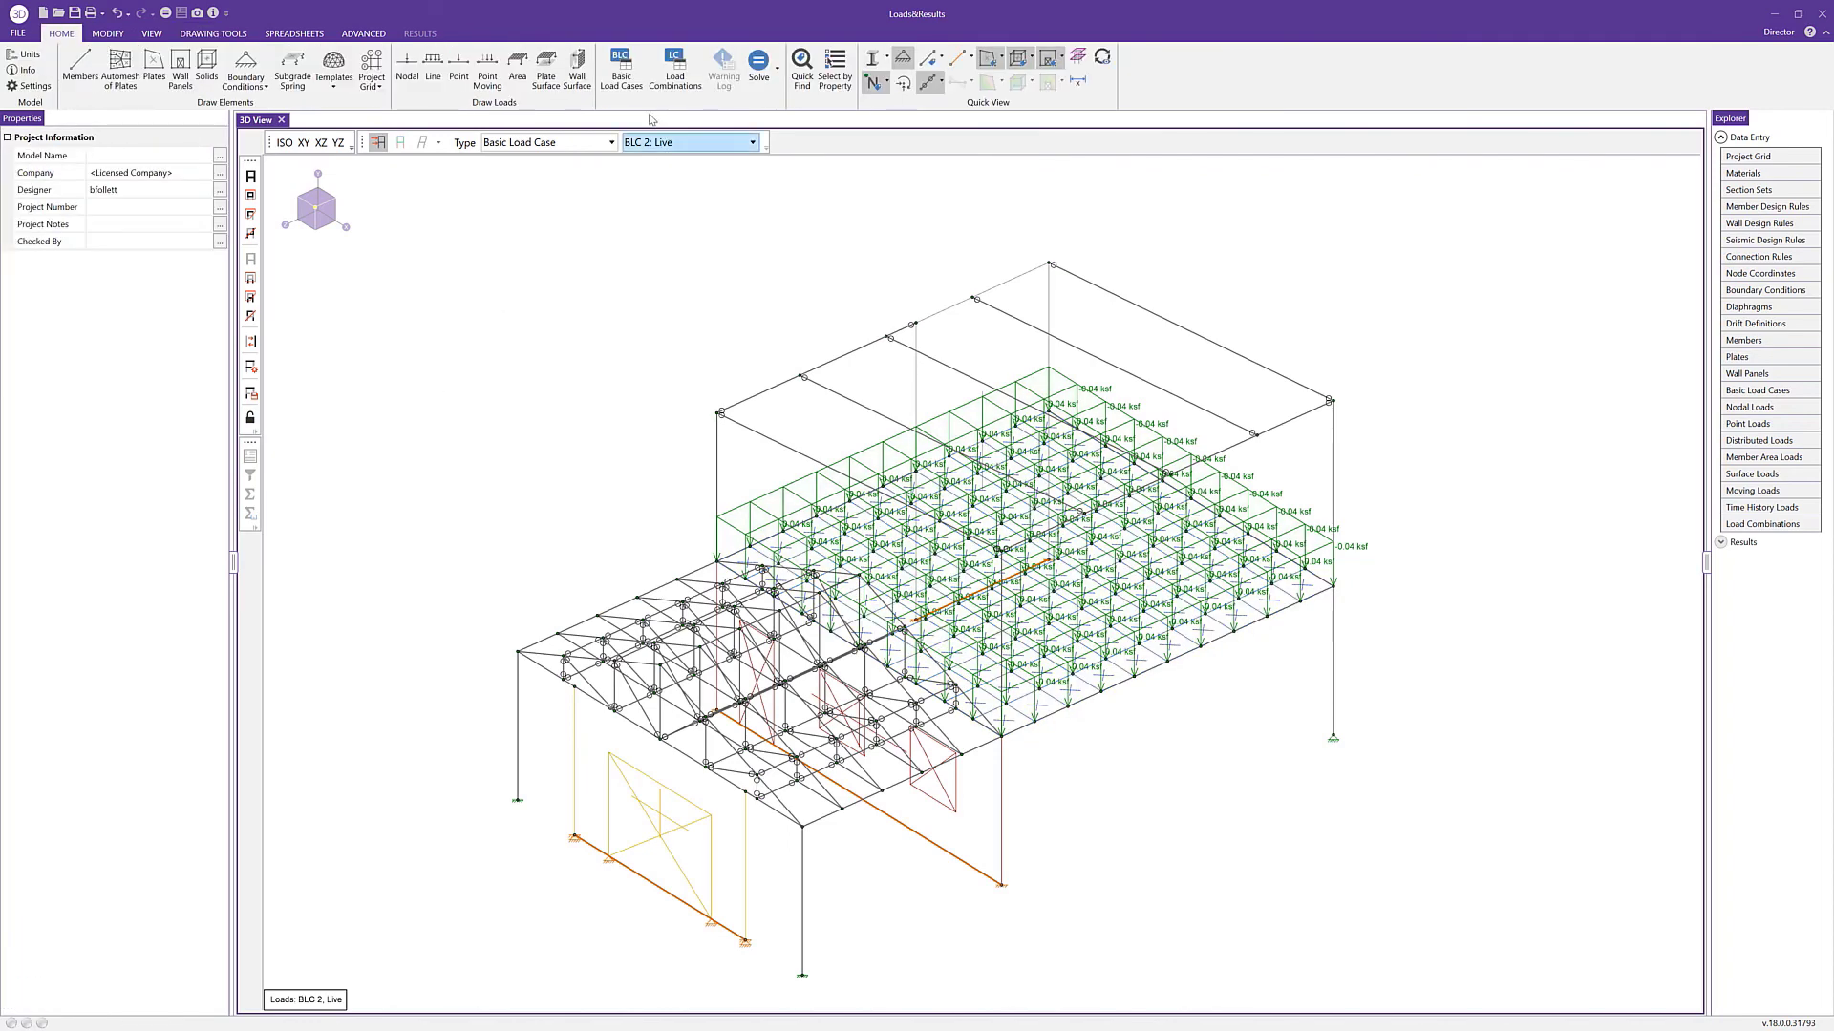
# Set up a wall surface load in load case 5: Wind Z with global direction Z.
pyautogui.click(578, 76)
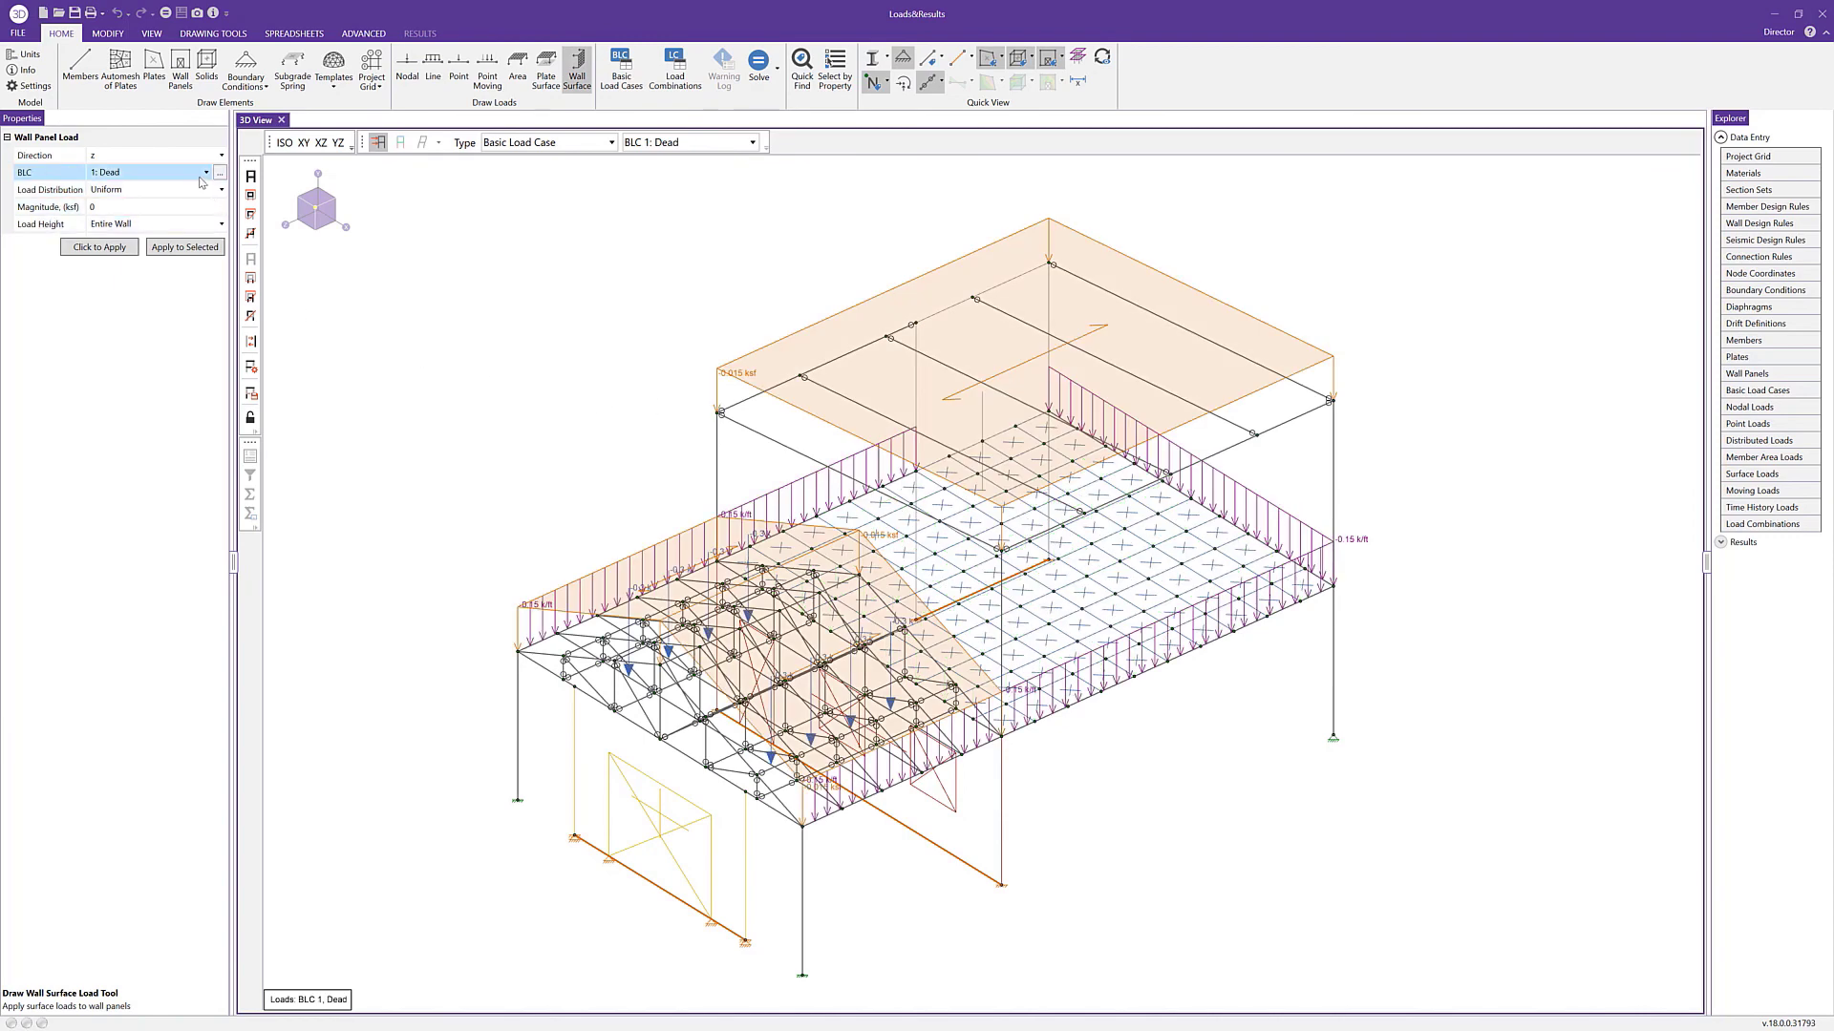
pyautogui.click(204, 172)
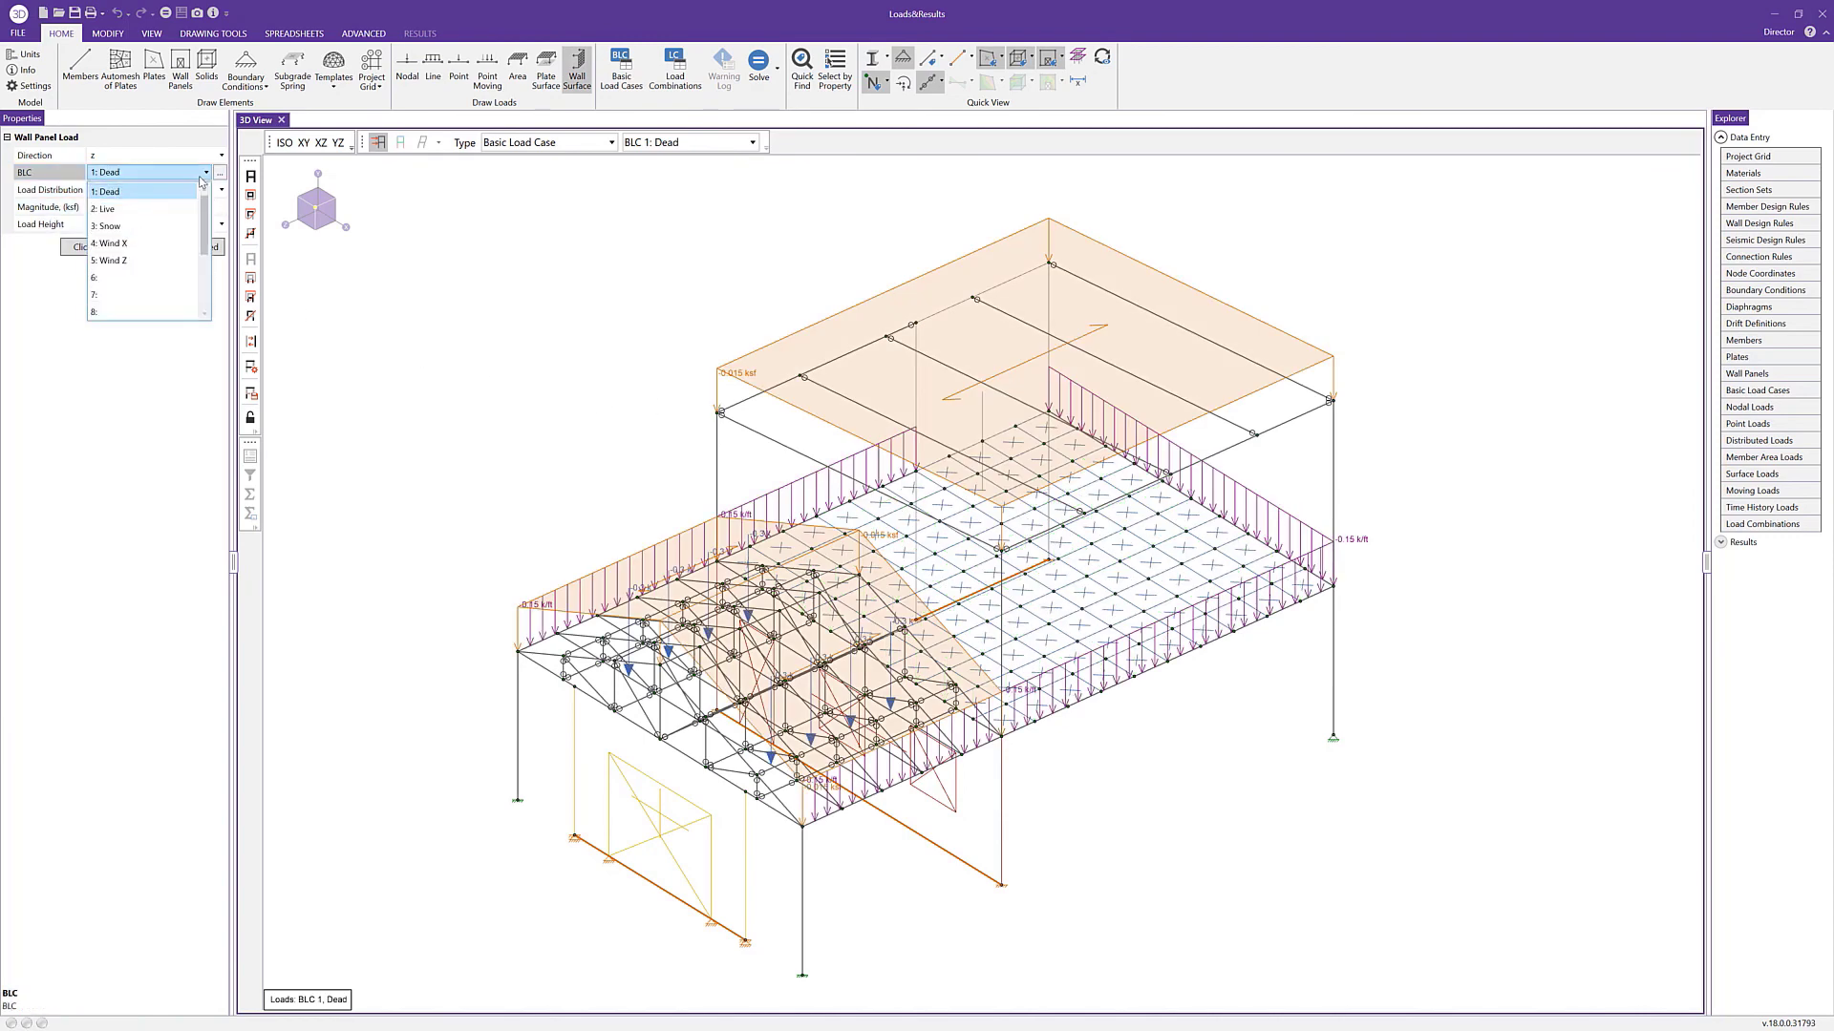
pyautogui.click(170, 260)
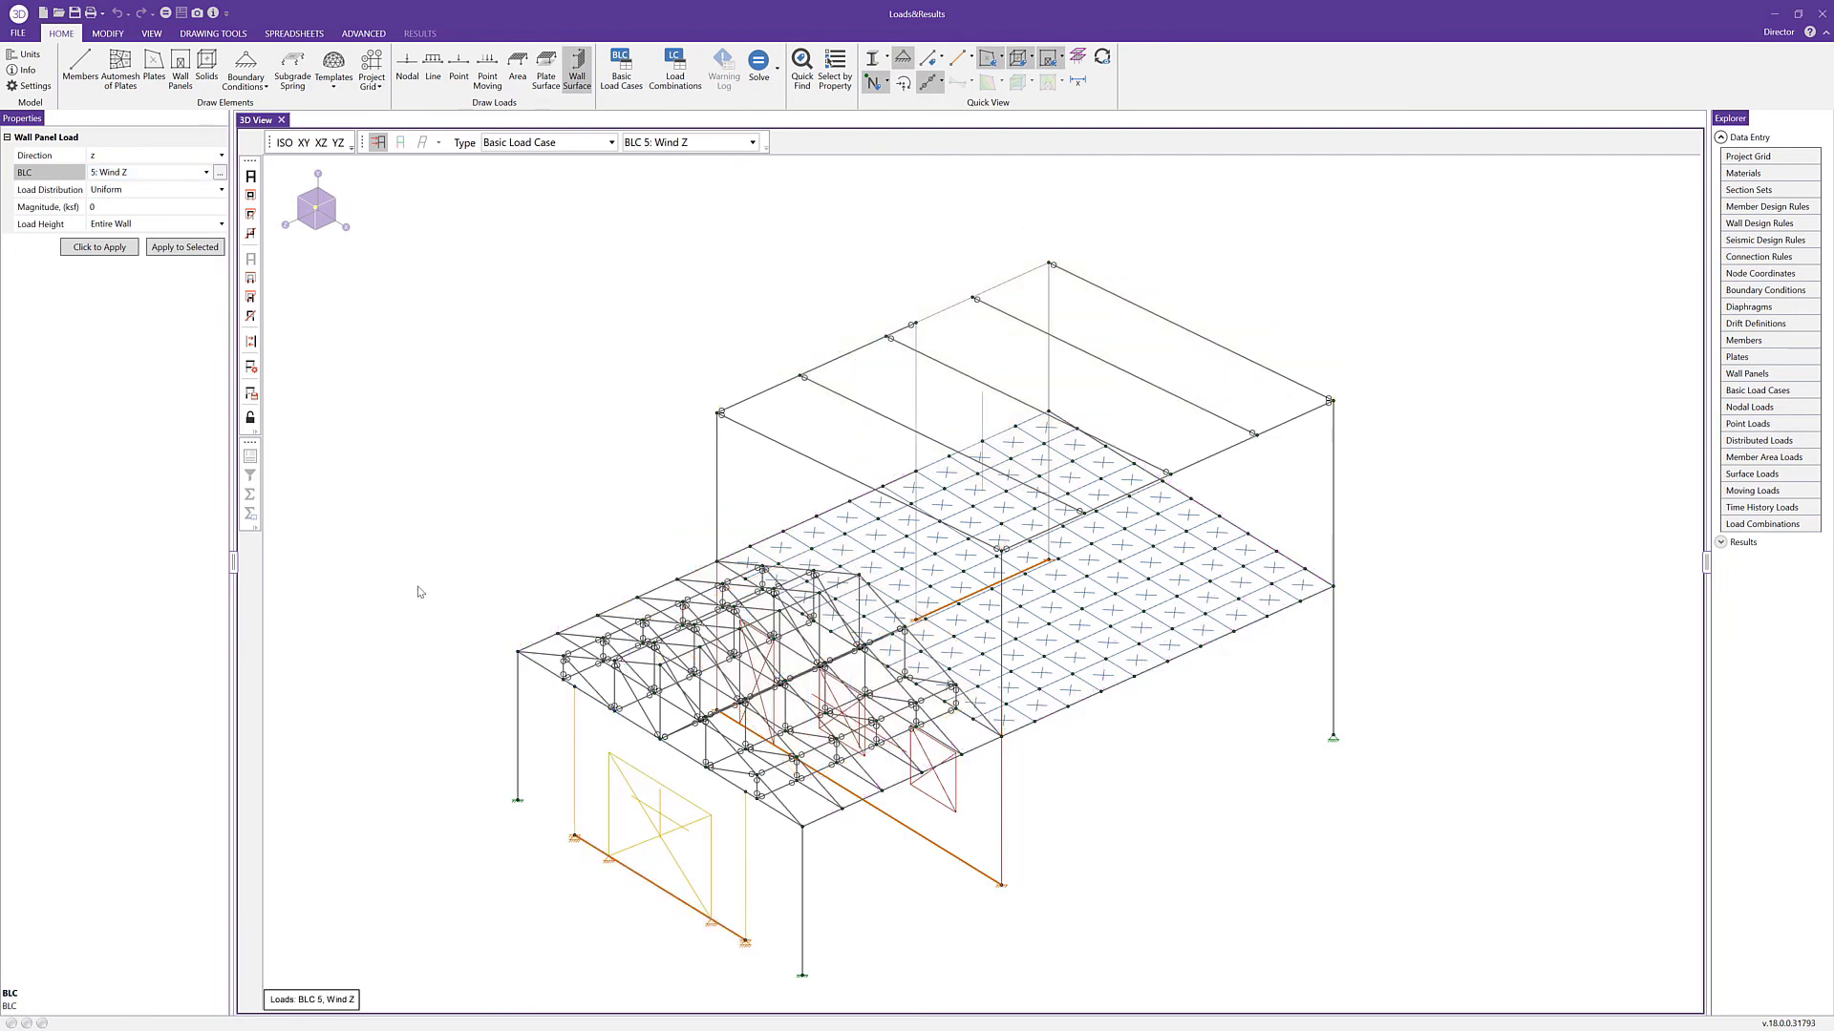
pyautogui.click(204, 158)
pyautogui.click(174, 263)
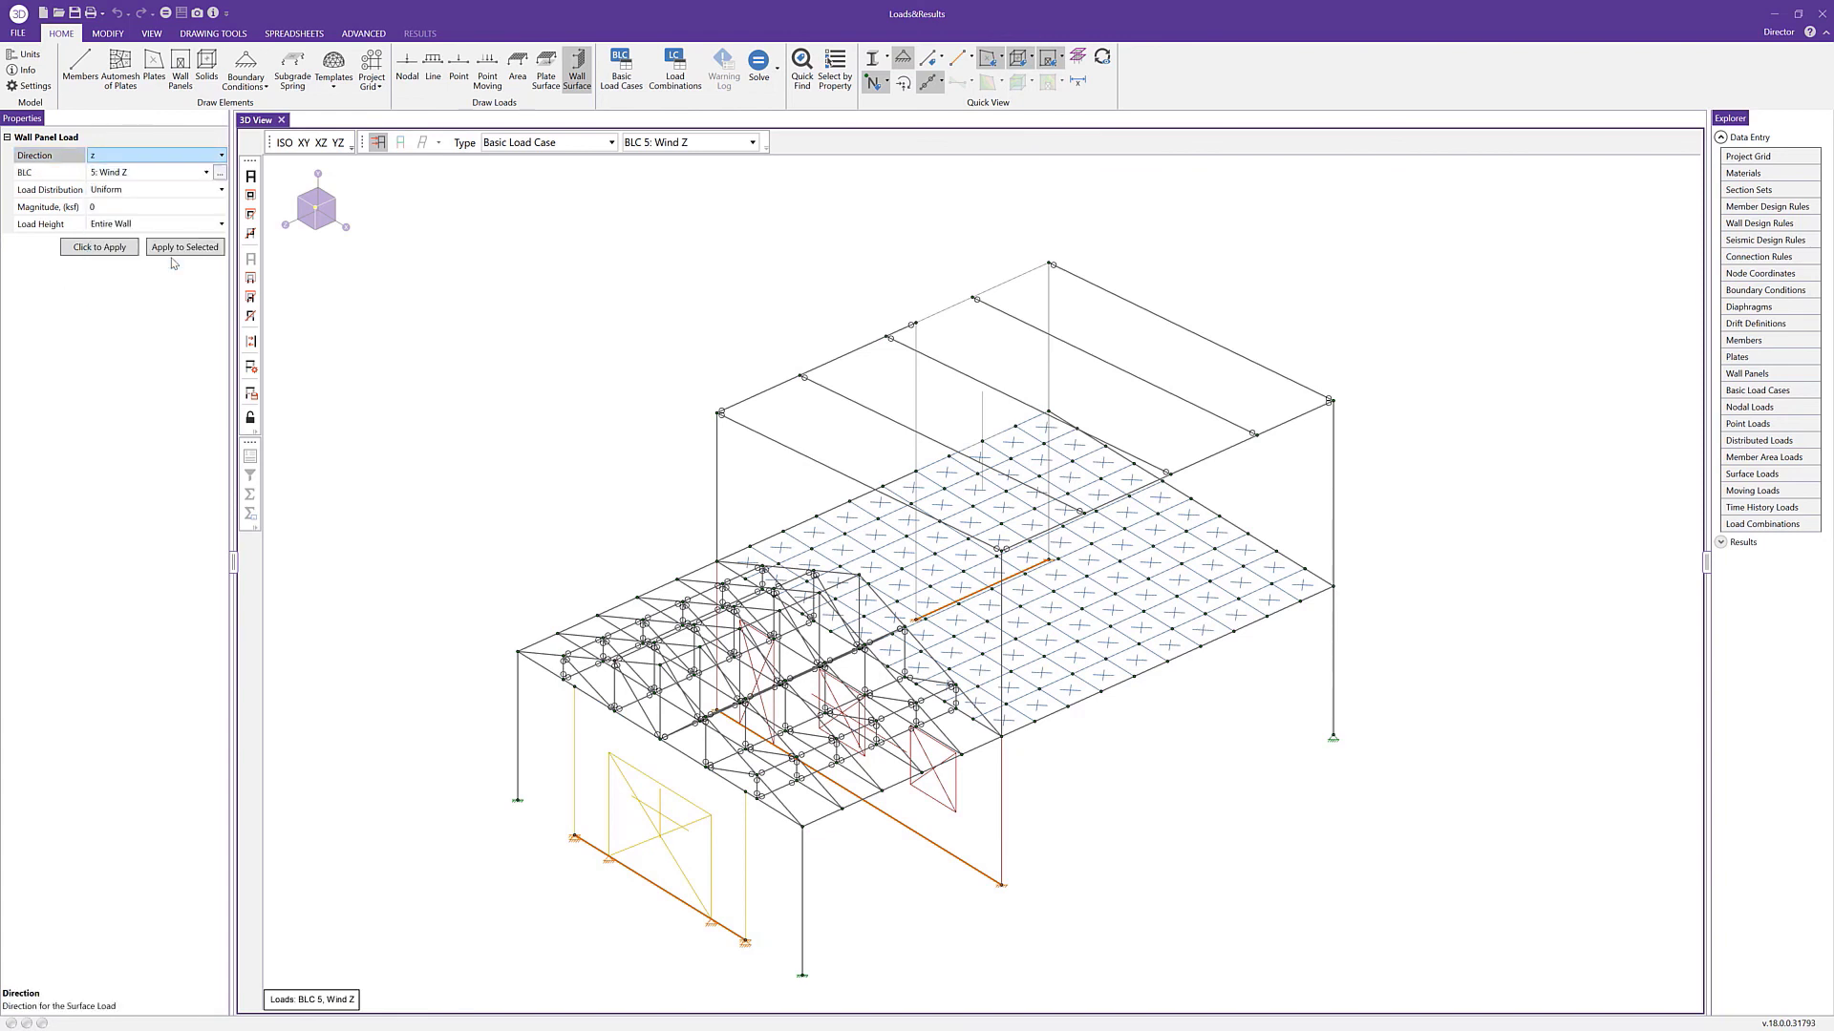
# Make the wall load Tapered, with a top magnitude of -0.025 ksf and a bottom magnitude of -0.015 ksf.
pyautogui.click(219, 192)
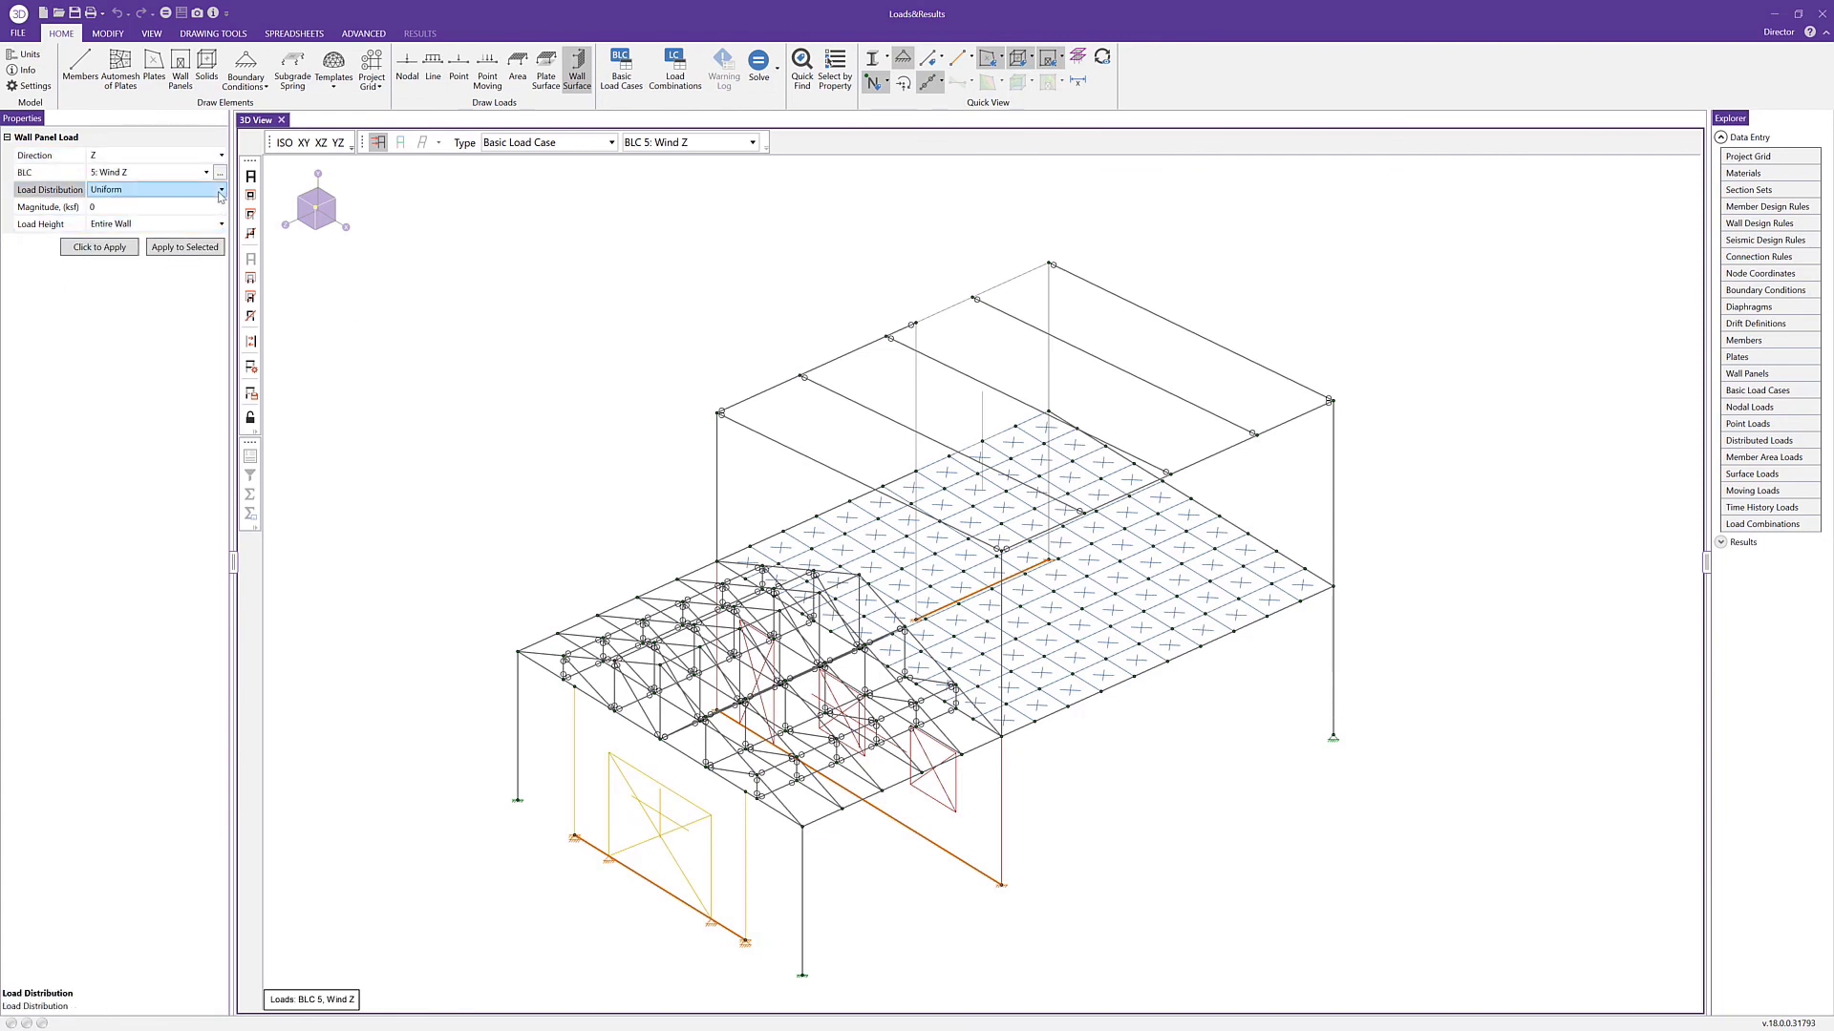
pyautogui.click(218, 192)
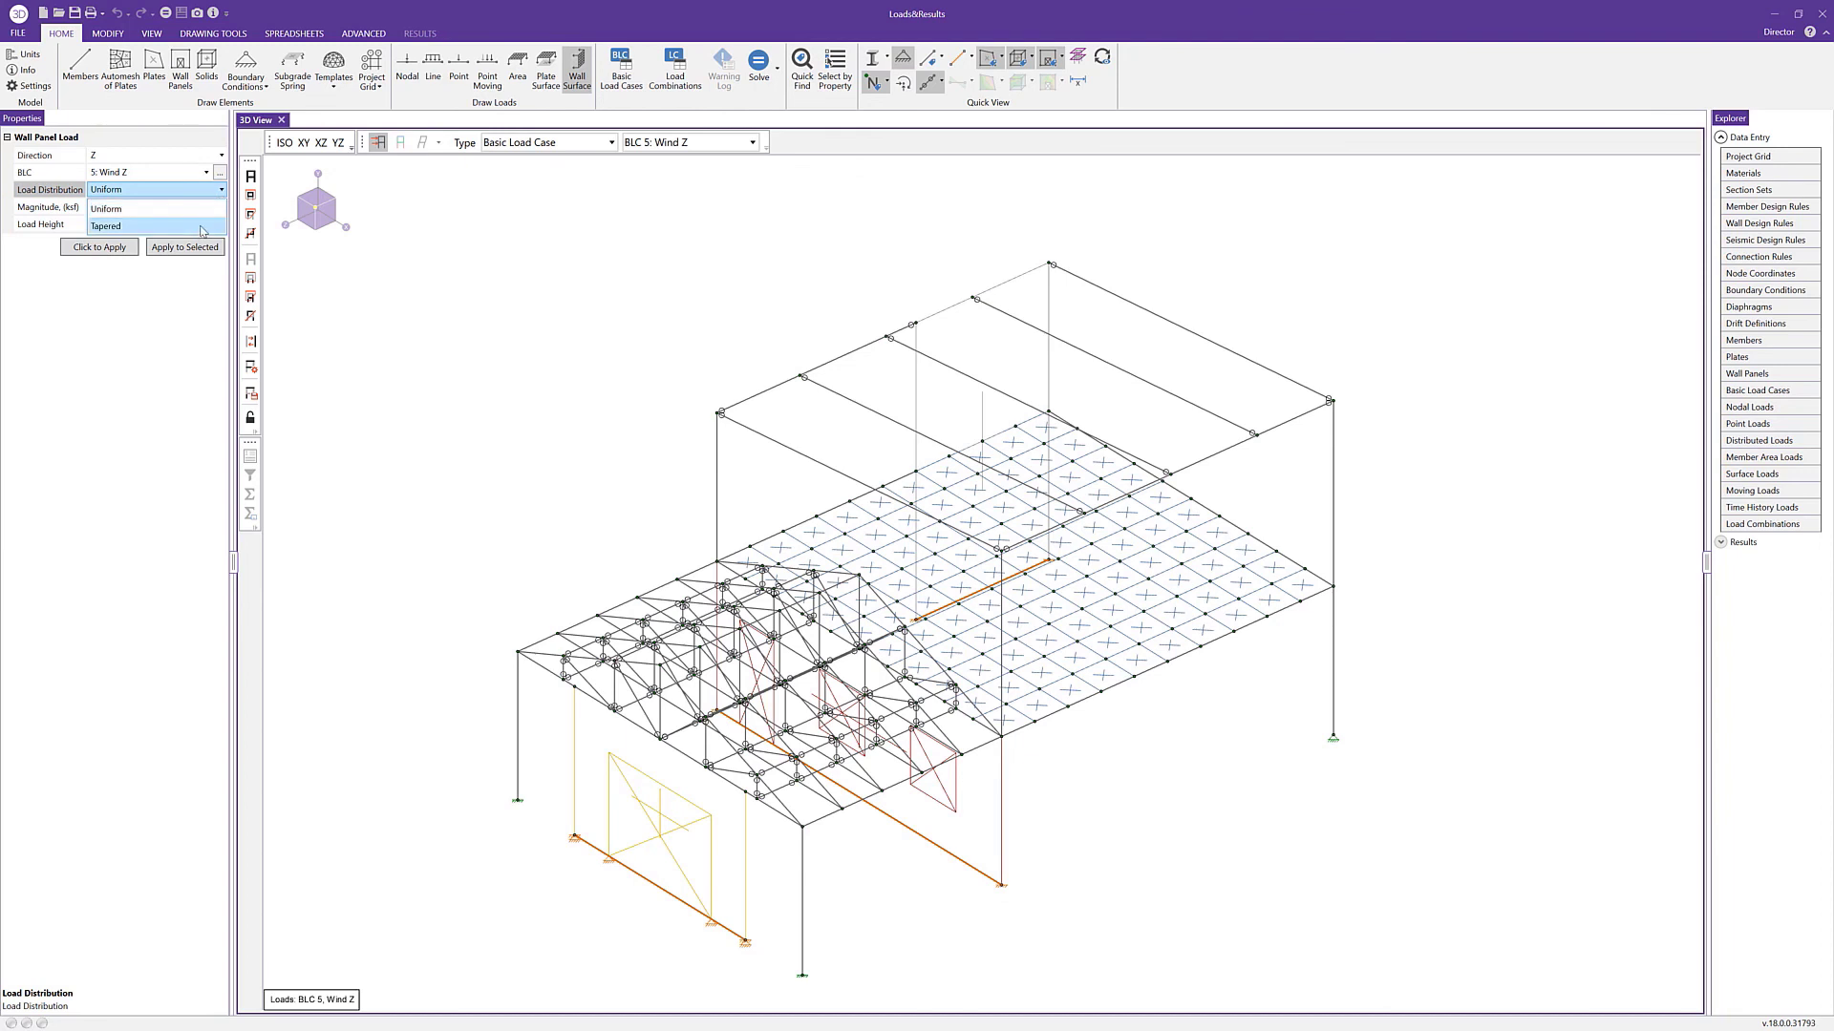
pyautogui.click(203, 226)
pyautogui.click(187, 210)
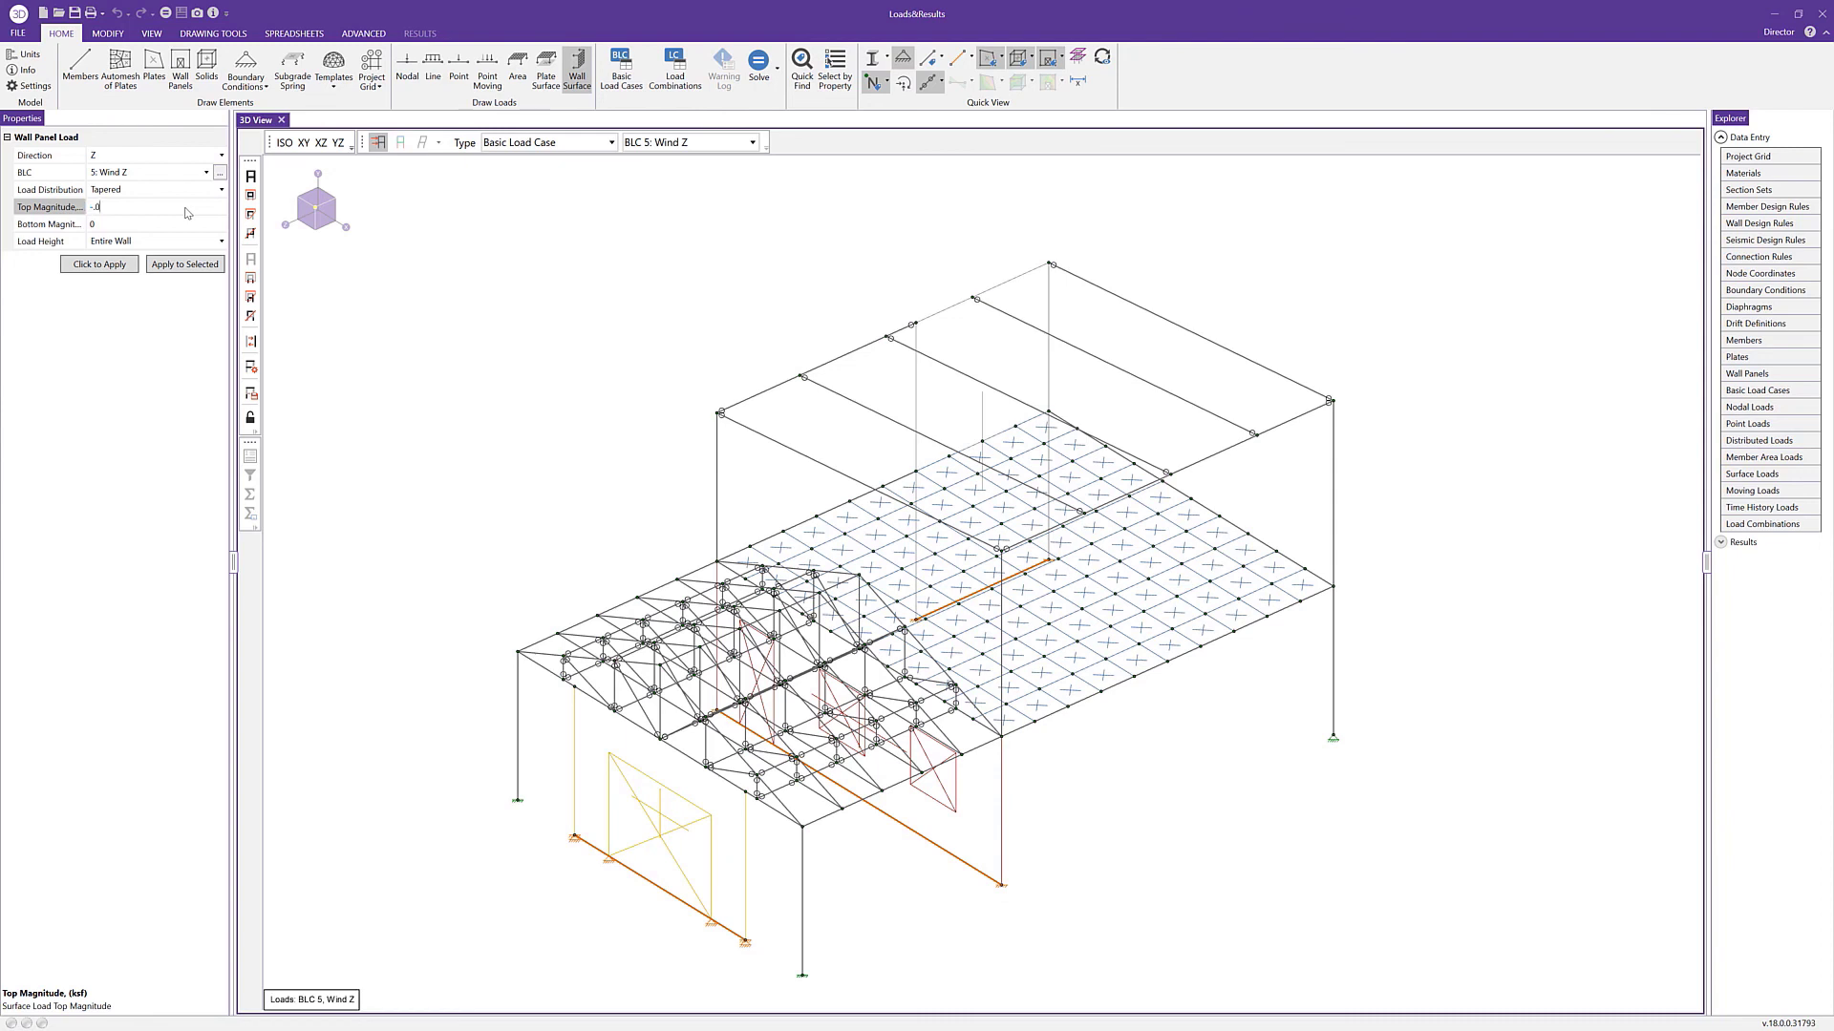
pyautogui.press('Tab')
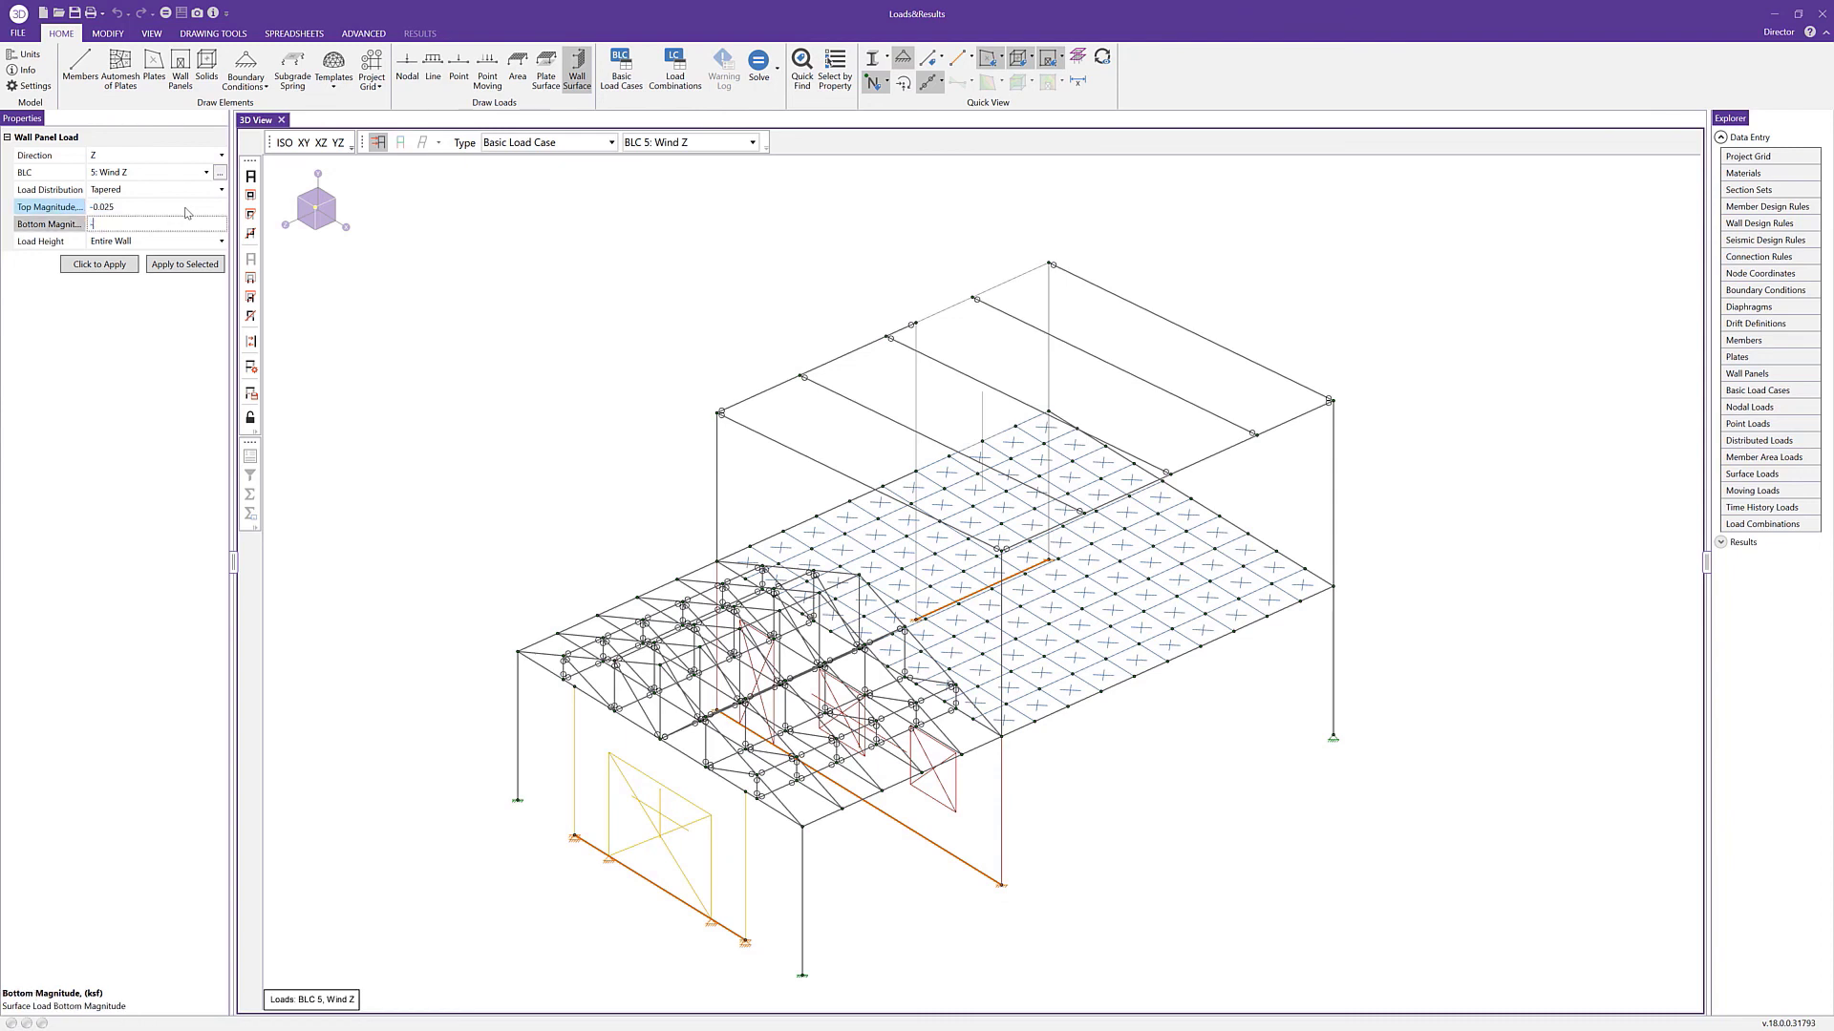
pyautogui.write('-0.015')
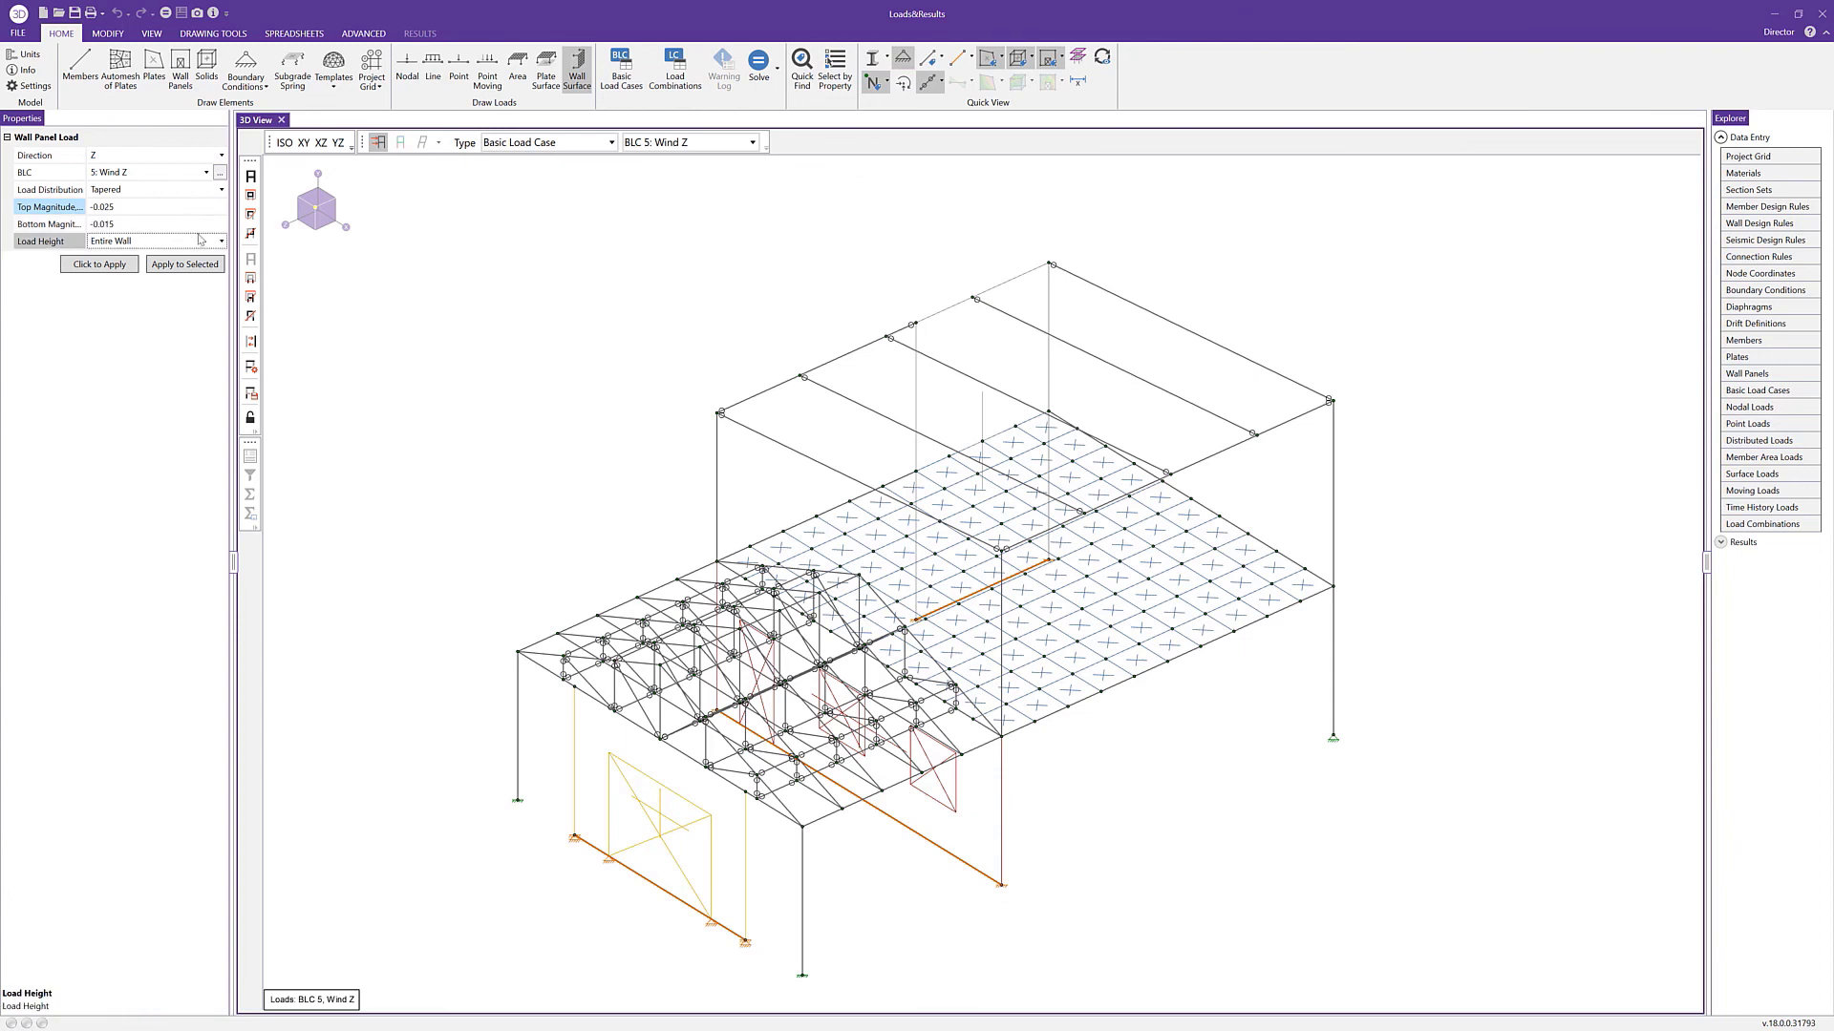
# Set the wall load's height to Entire Wall and start applying the load by picking individual wall panels.
pyautogui.click(208, 245)
pyautogui.click(208, 244)
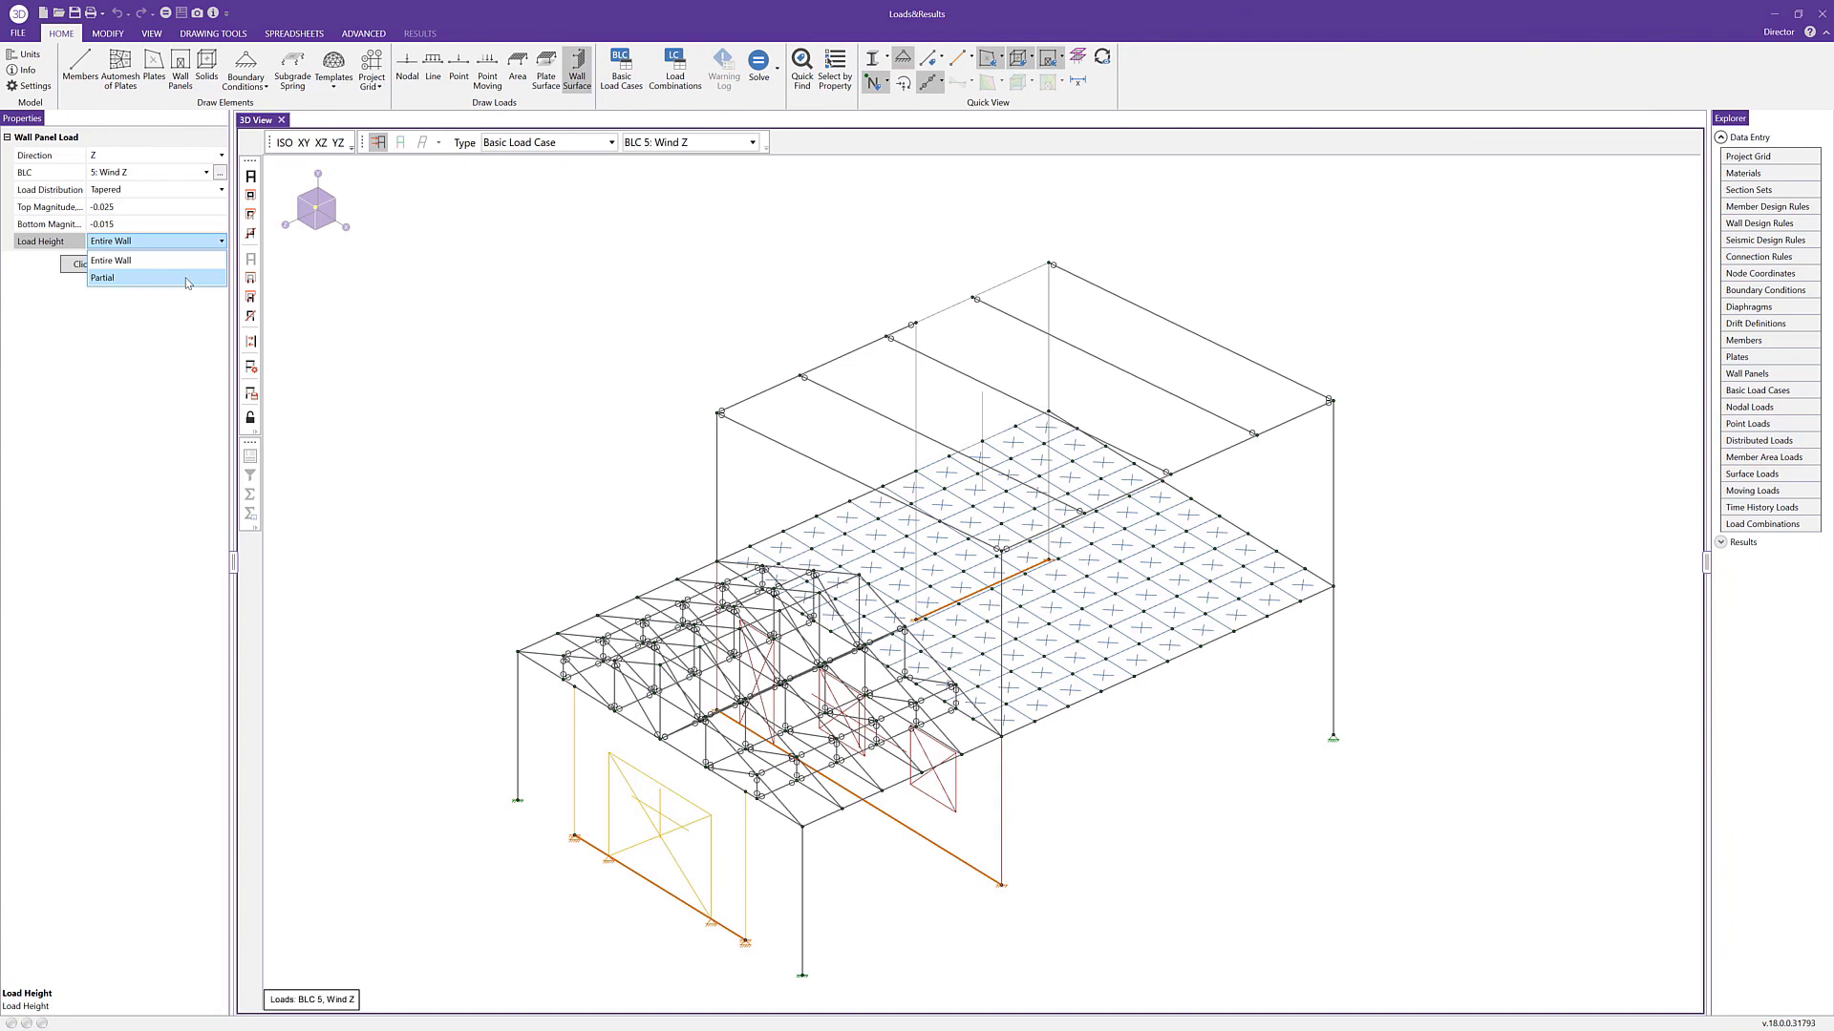
pyautogui.click(191, 262)
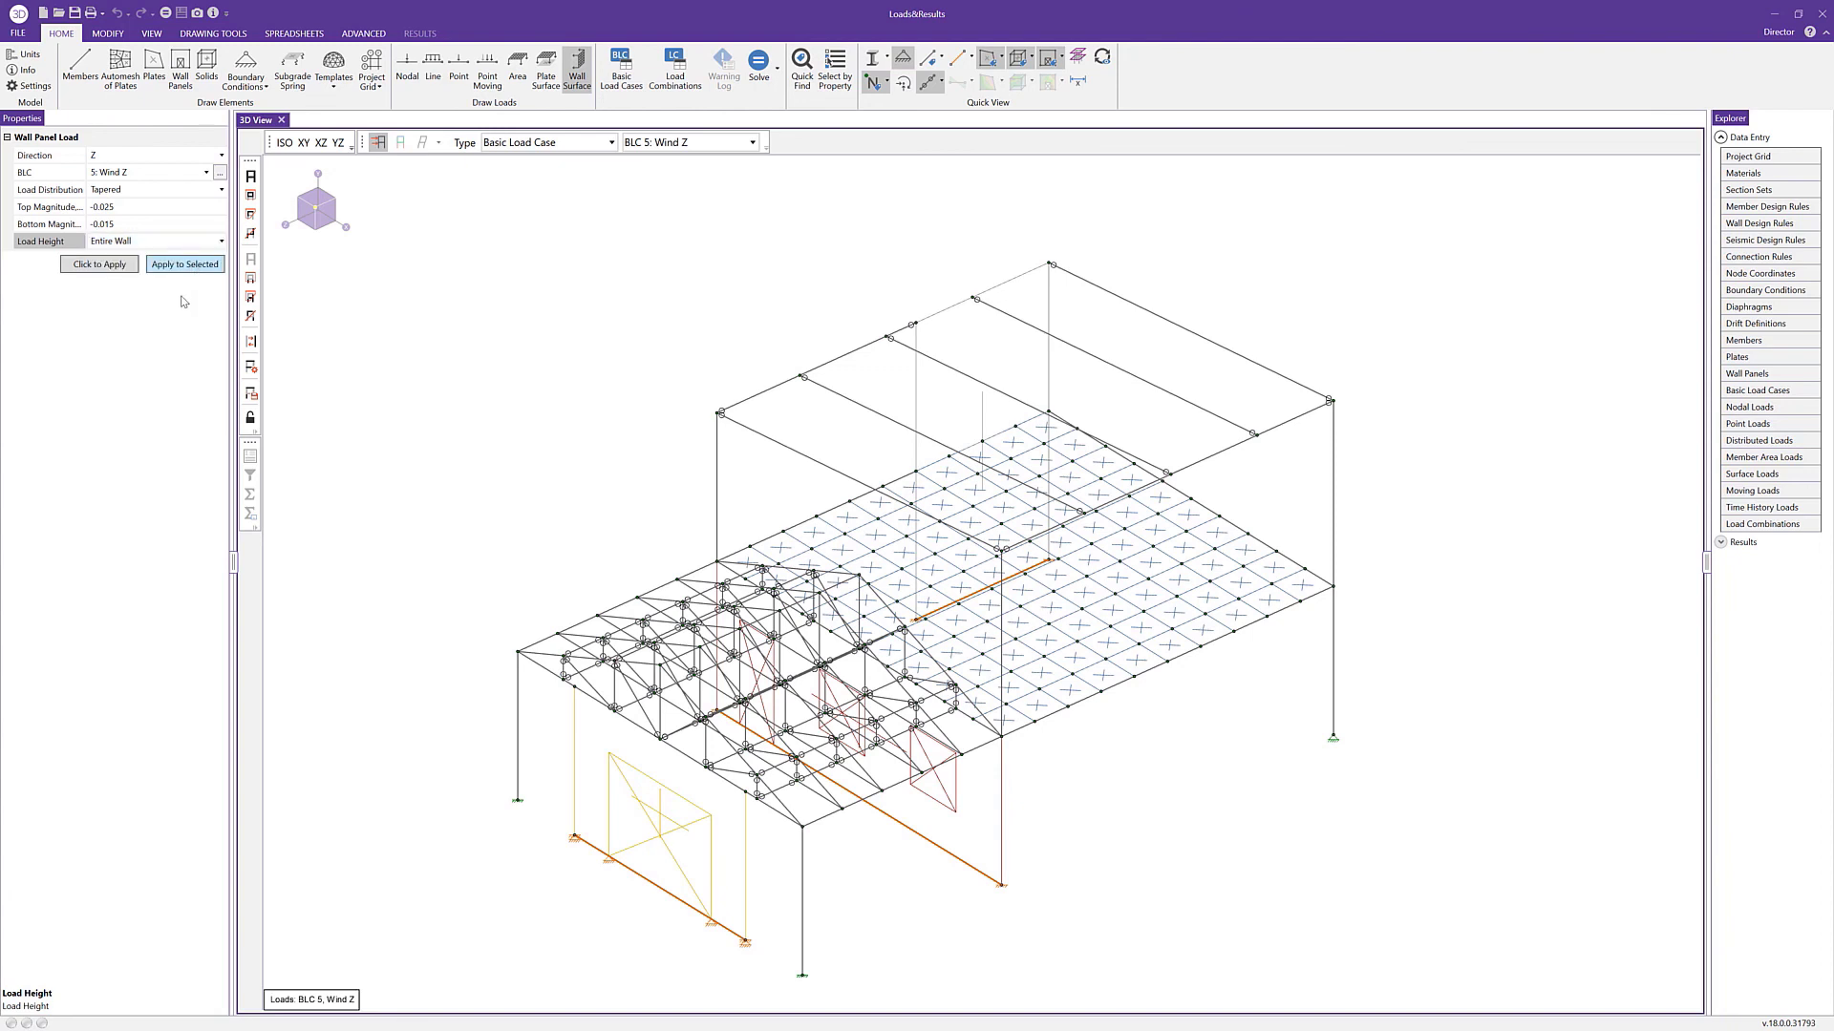
pyautogui.click(133, 267)
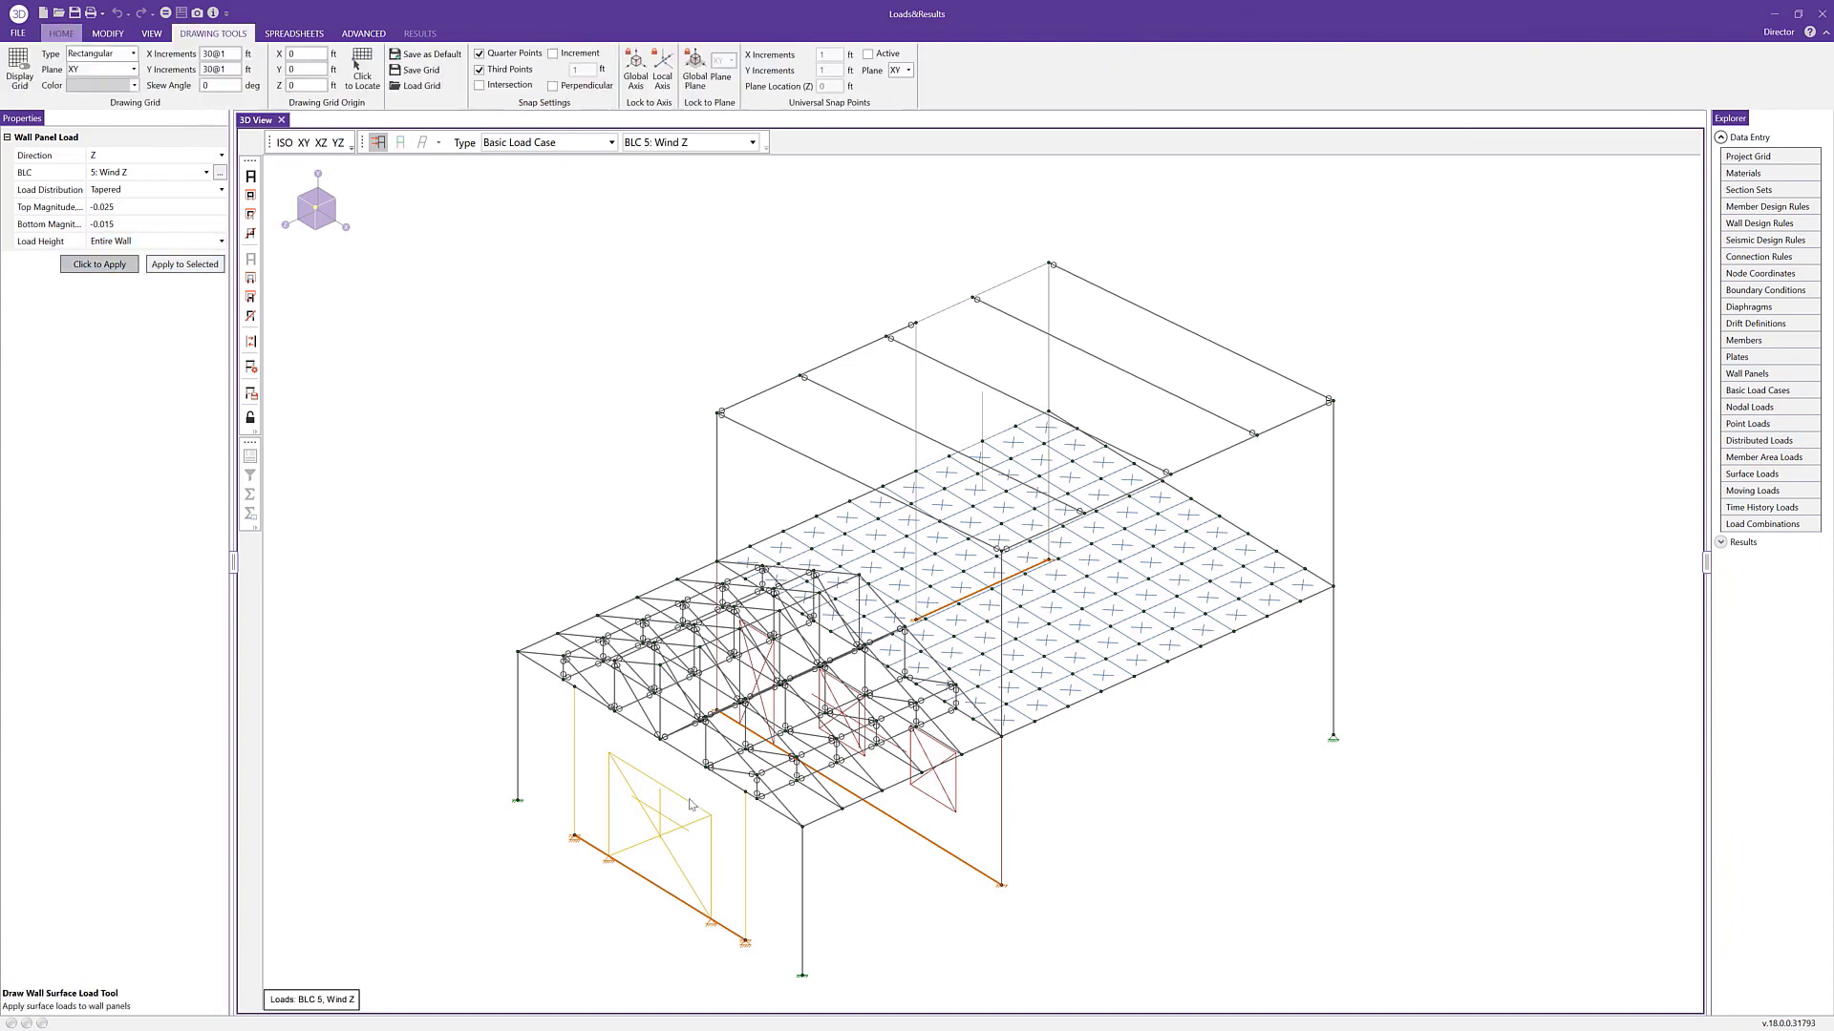